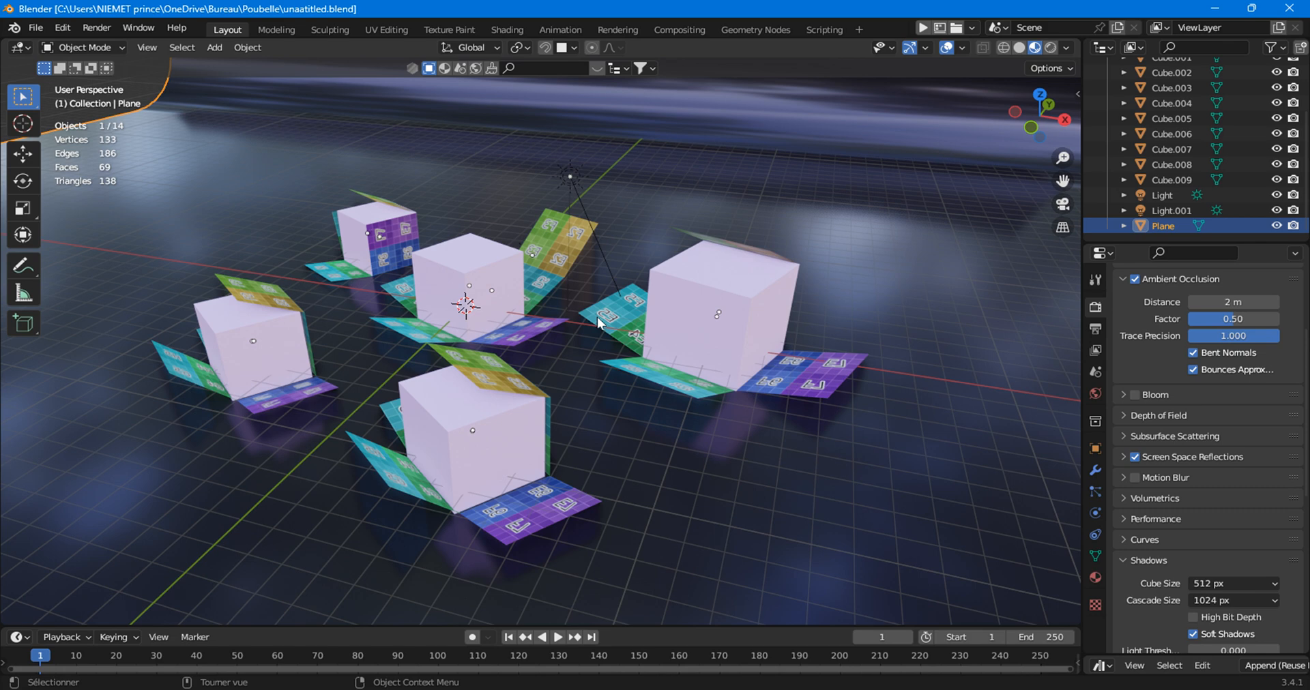
Select the central cube and examine its unfolded UV layout in the UV Editing workspace.
left_click(431, 280)
left_click(426, 261)
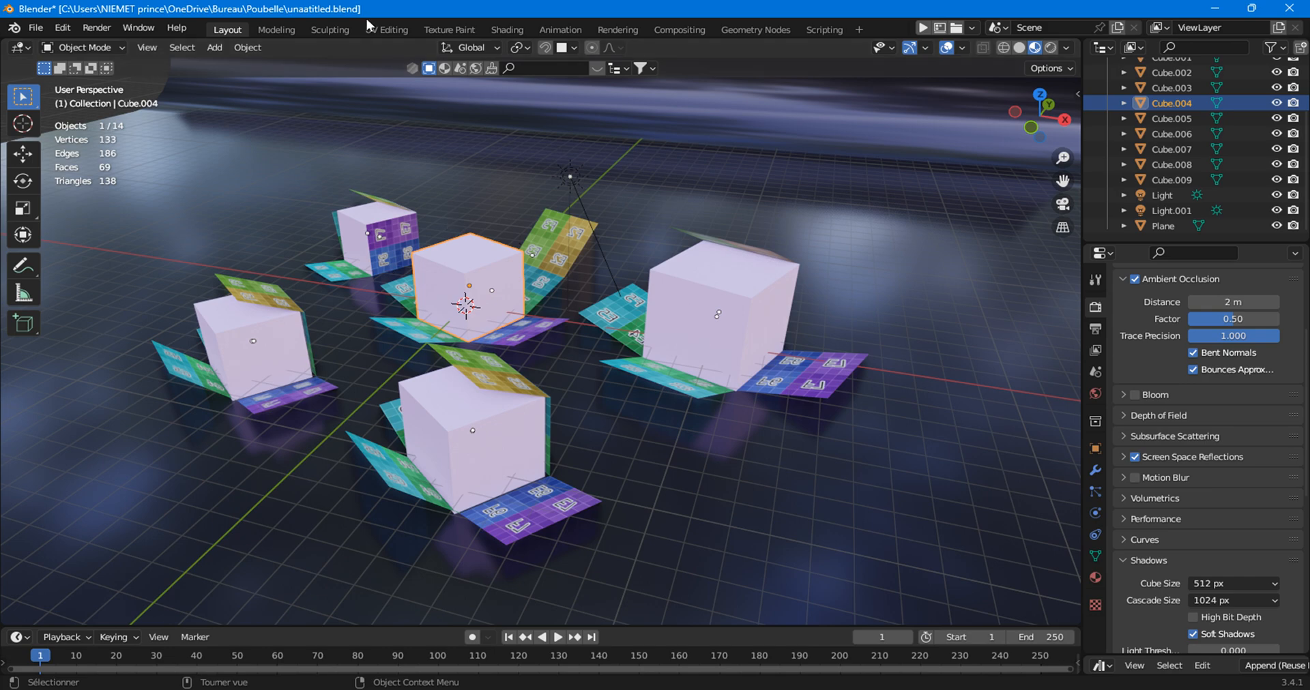
left_click(387, 31)
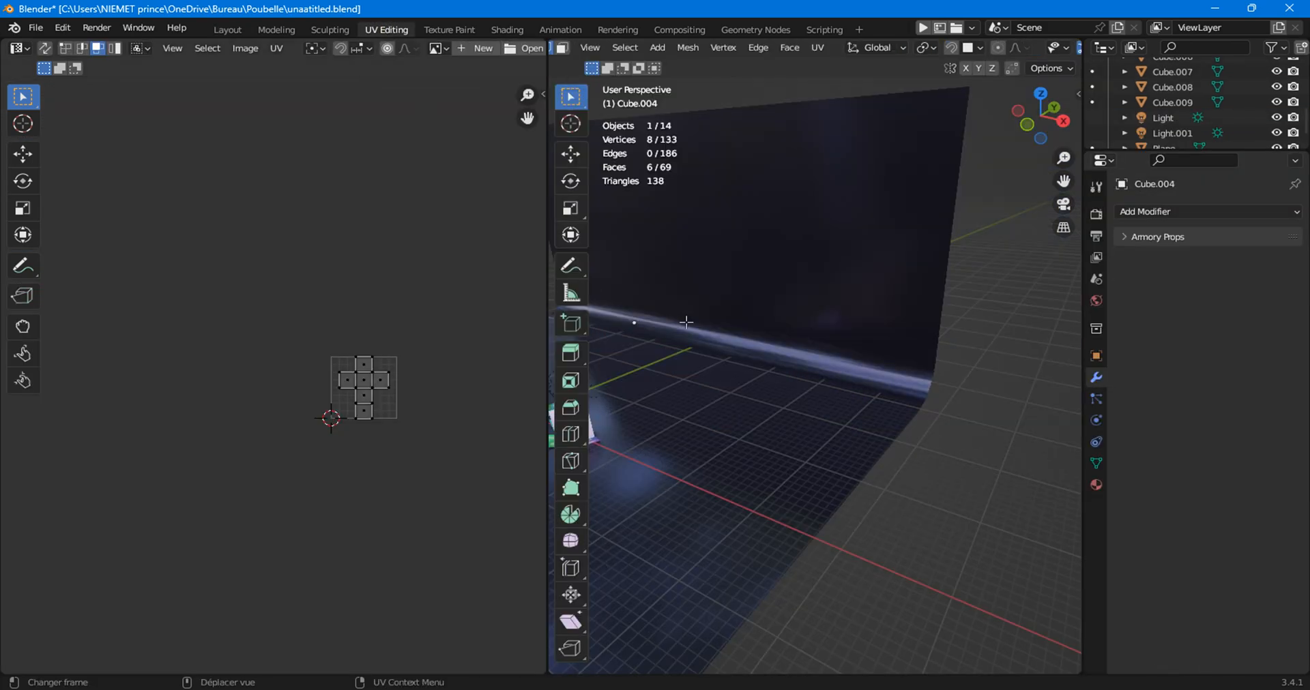
scroll(807, 331, "down", 6)
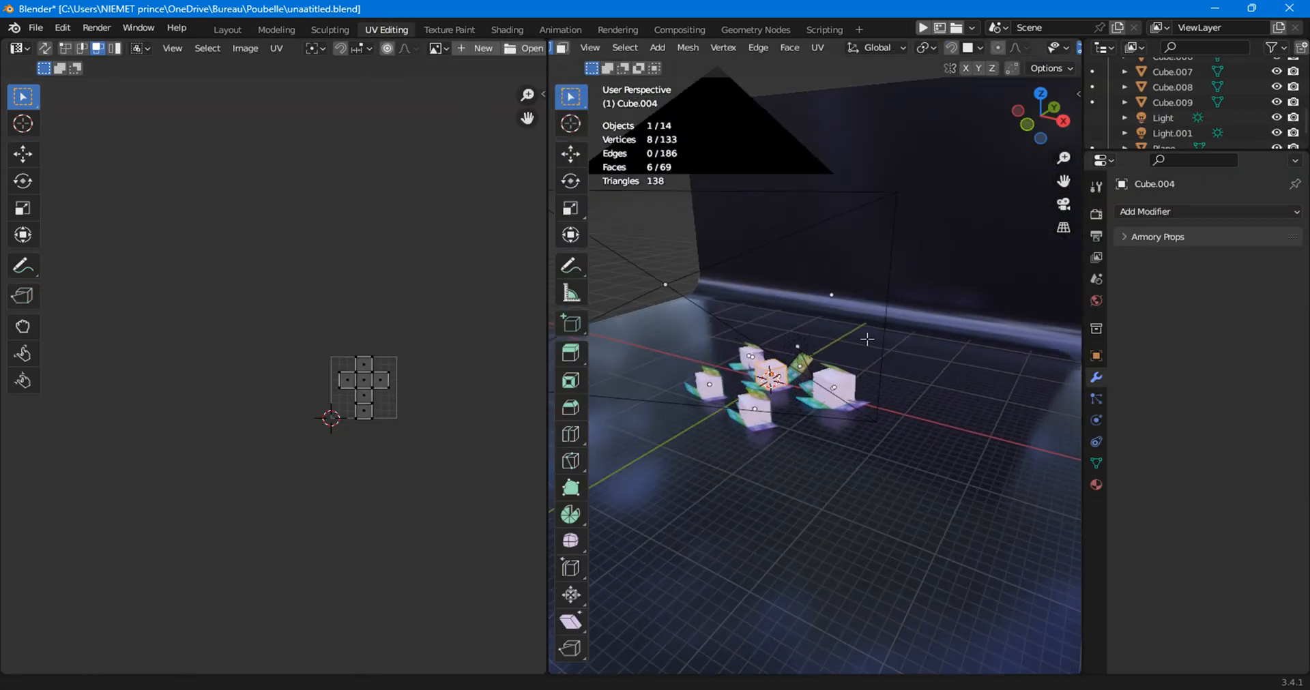
scroll(844, 386, "up", 5)
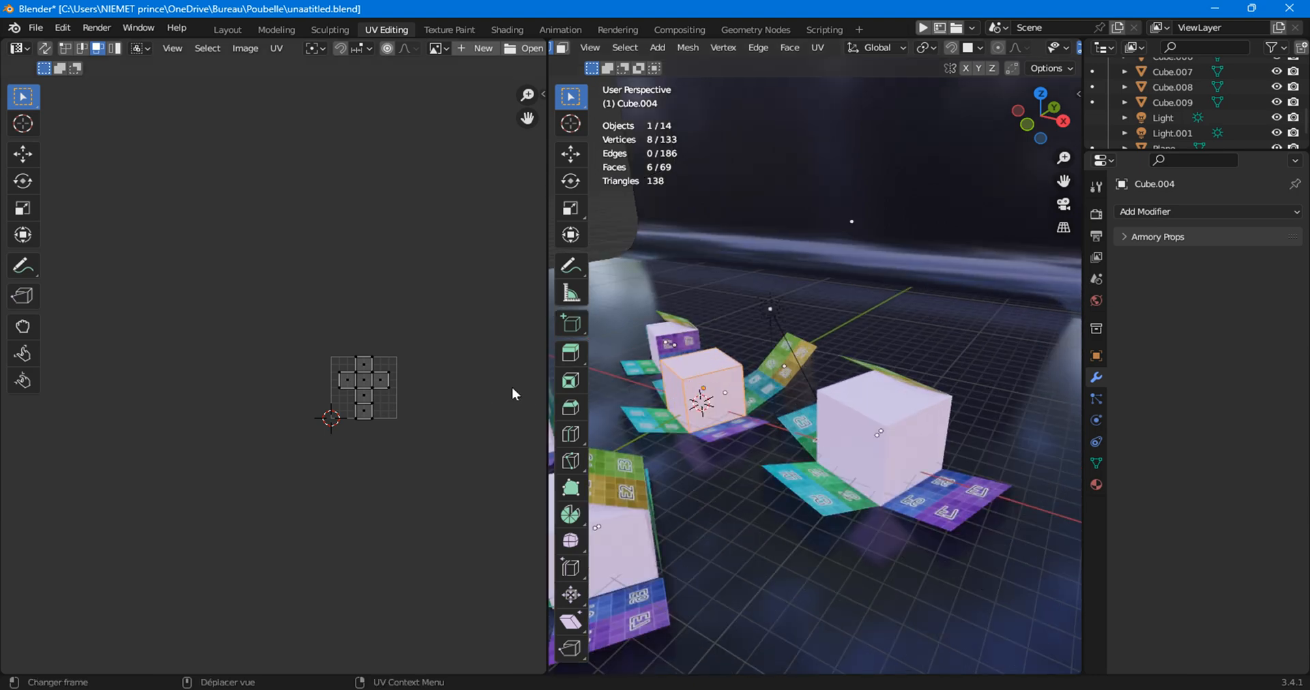
scroll(512, 390, "up", 7)
middle_click_drag(472, 398, 56, 338)
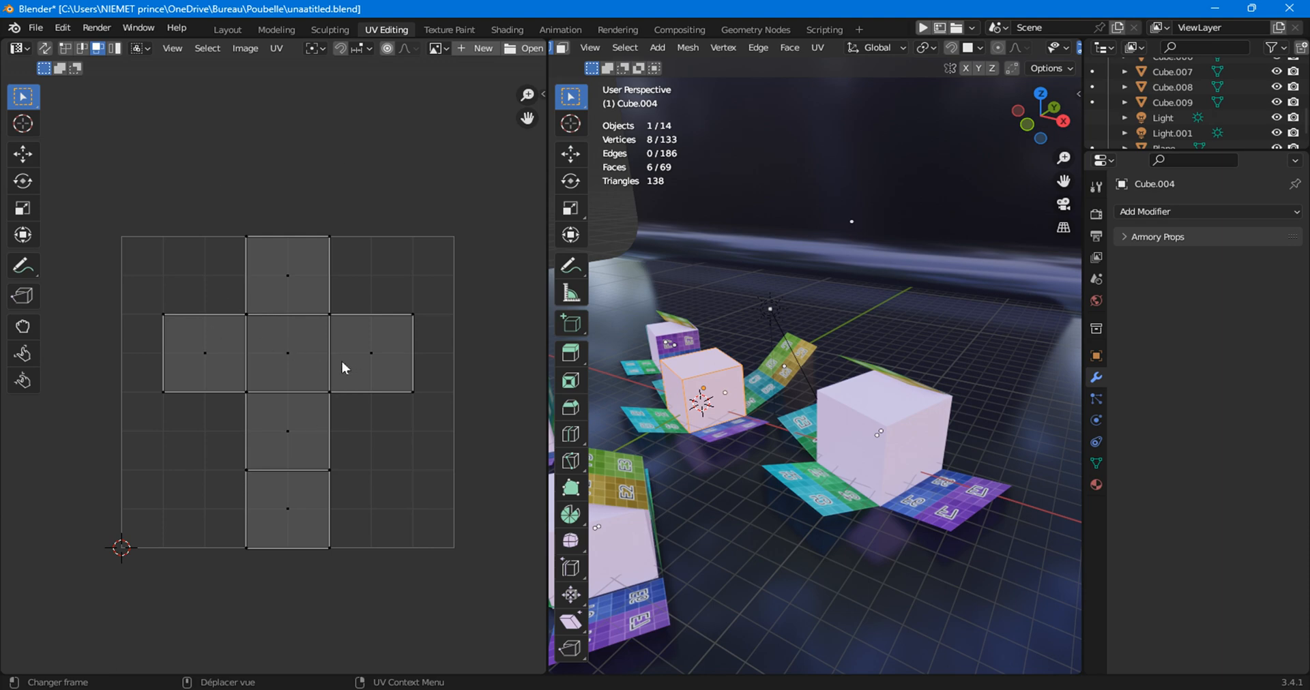
scroll(343, 371, "up", 2)
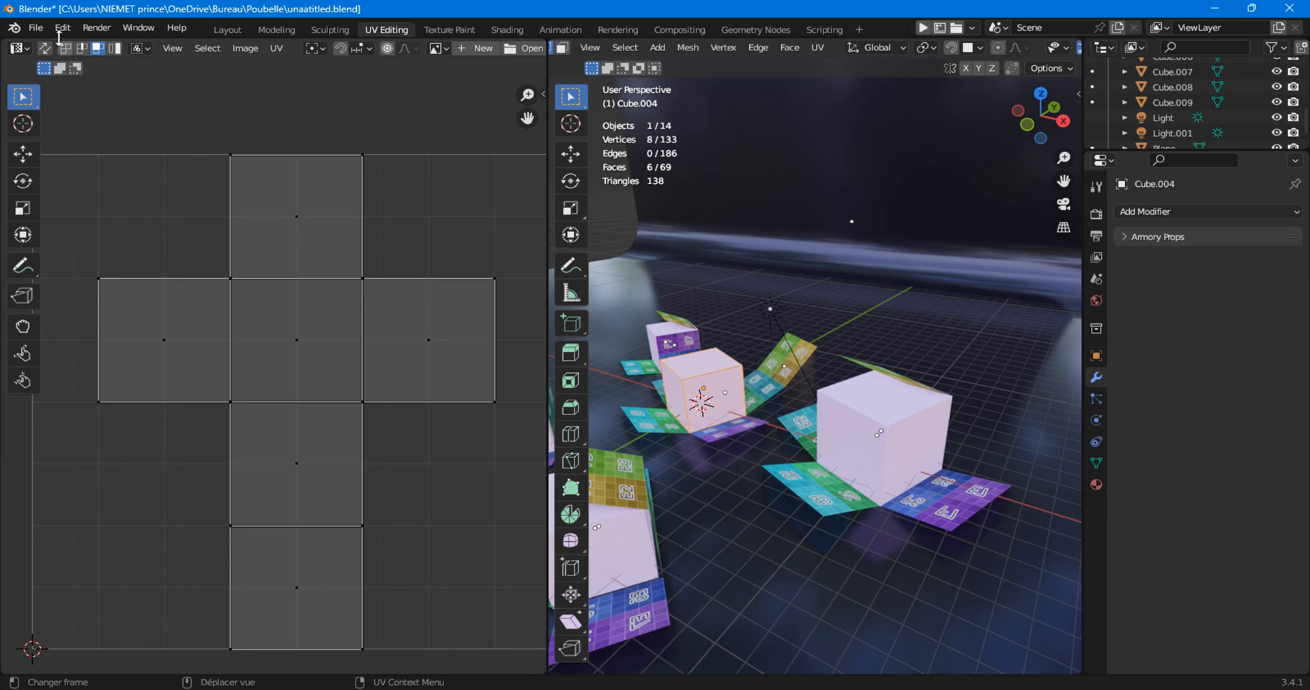
Start a new General file in place of the current scene.
left_click(43, 25)
mouse_move(51, 46)
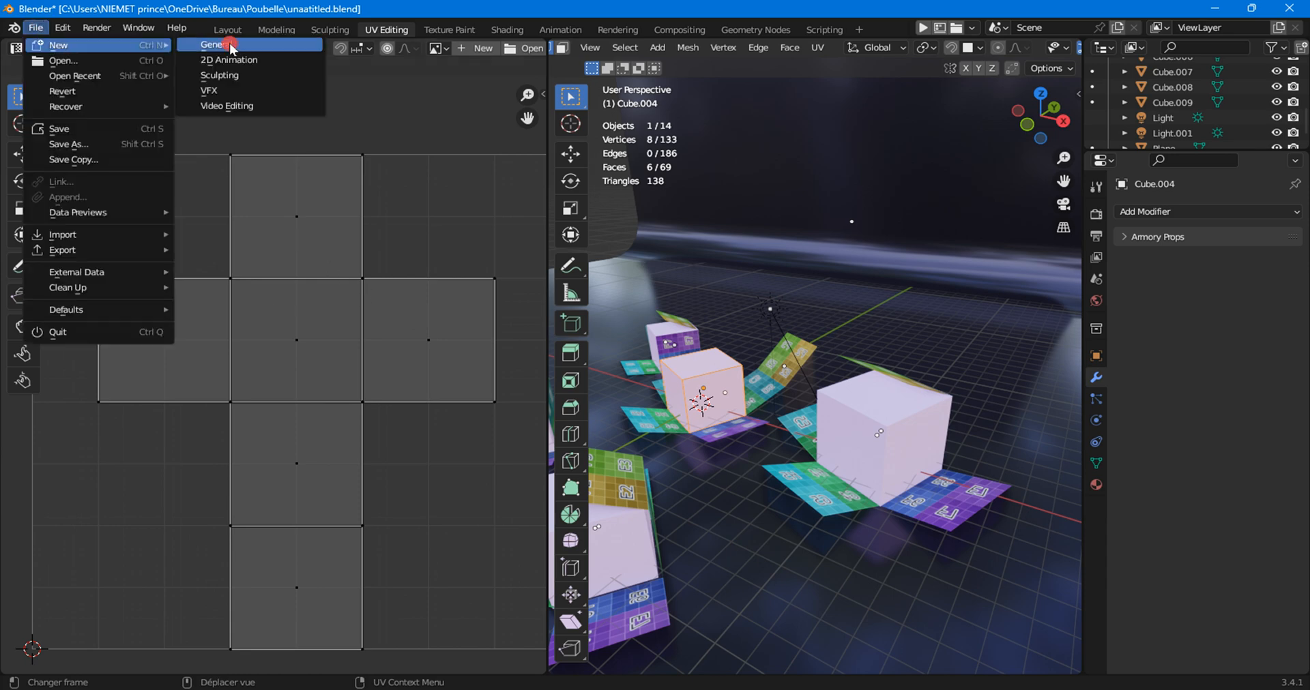
left_click(229, 48)
left_click(685, 380)
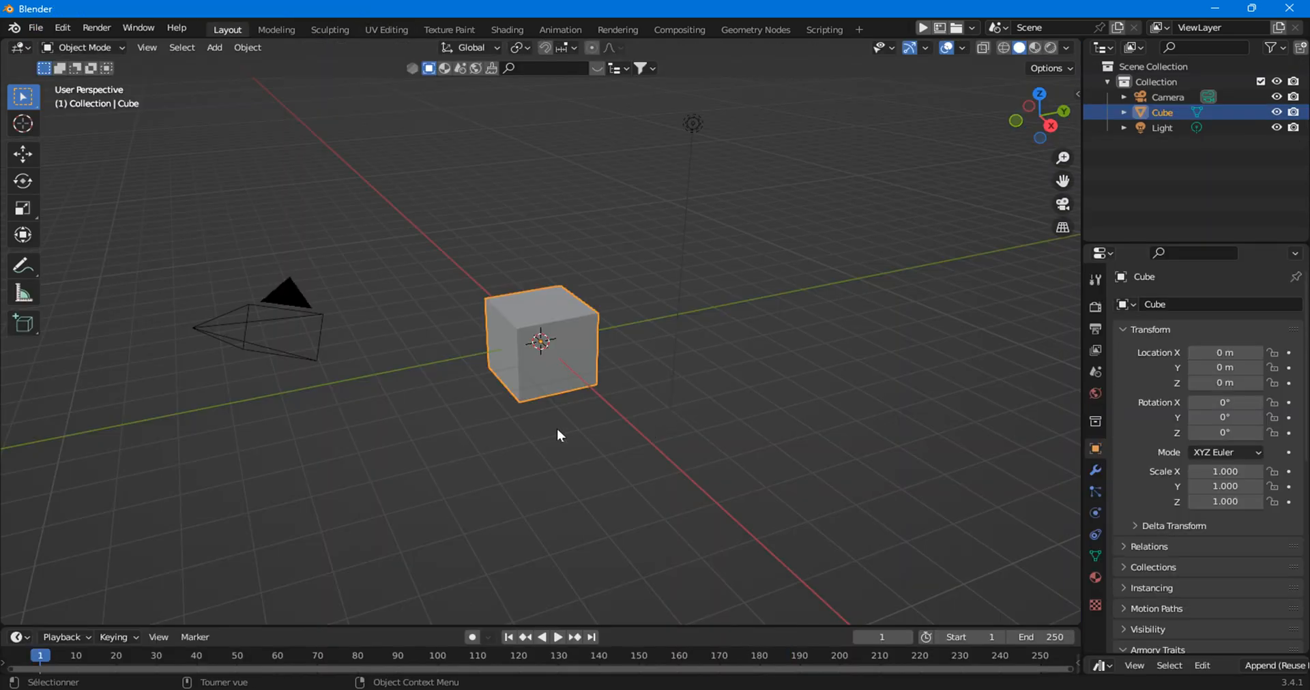
scroll(580, 324, "up", 4)
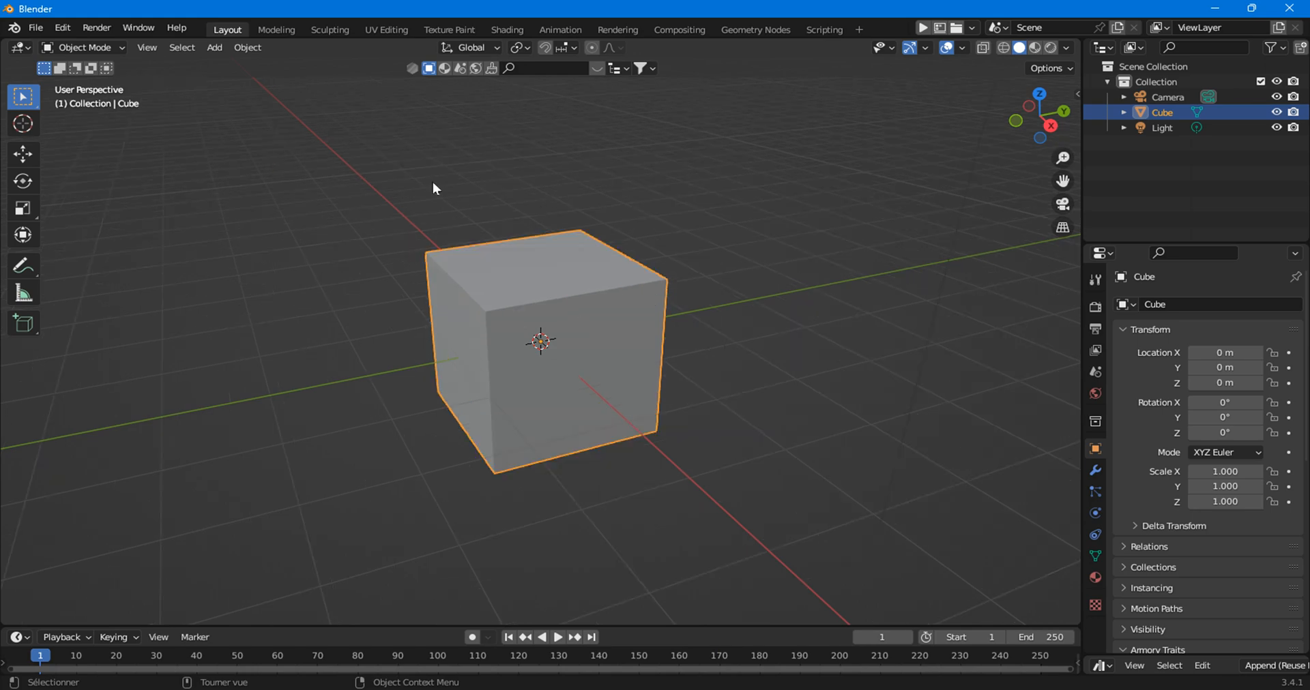
Show the default cube in the UV Editing workspace and select its entire UV layout.
left_click(214, 47)
mouse_move(239, 65)
left_click(378, 30)
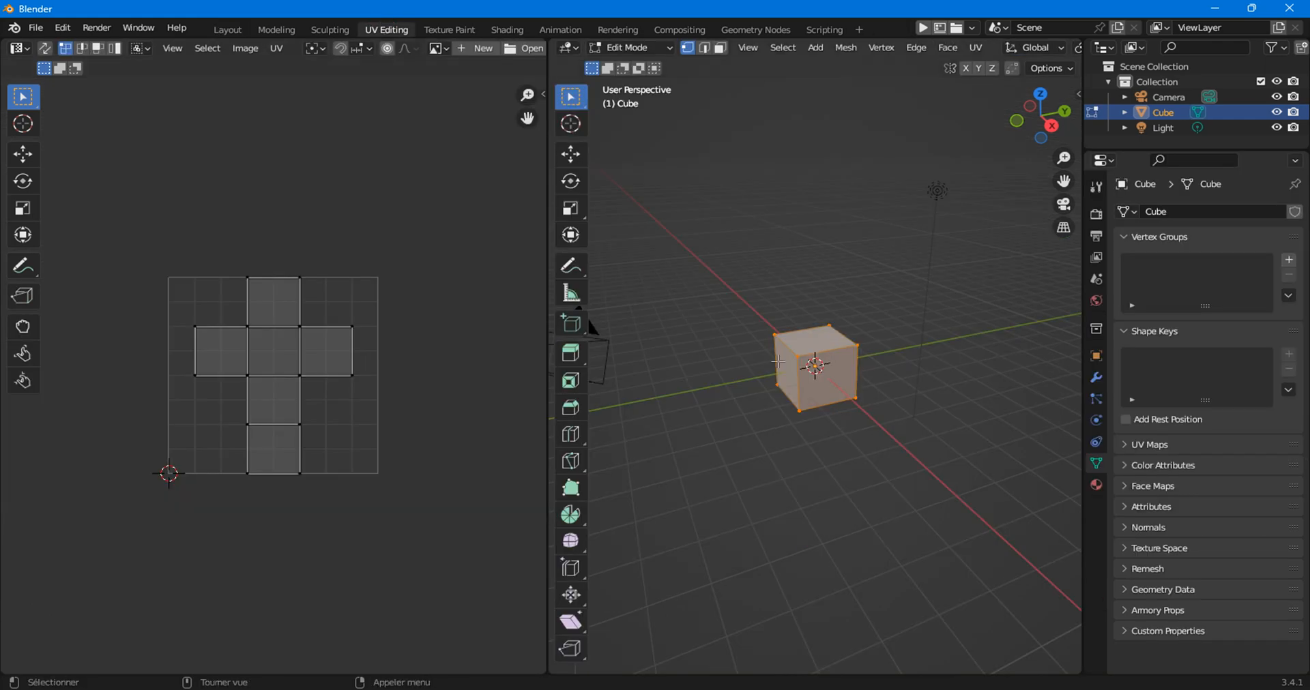
scroll(806, 356, "up", 5)
scroll(808, 362, "up", 1)
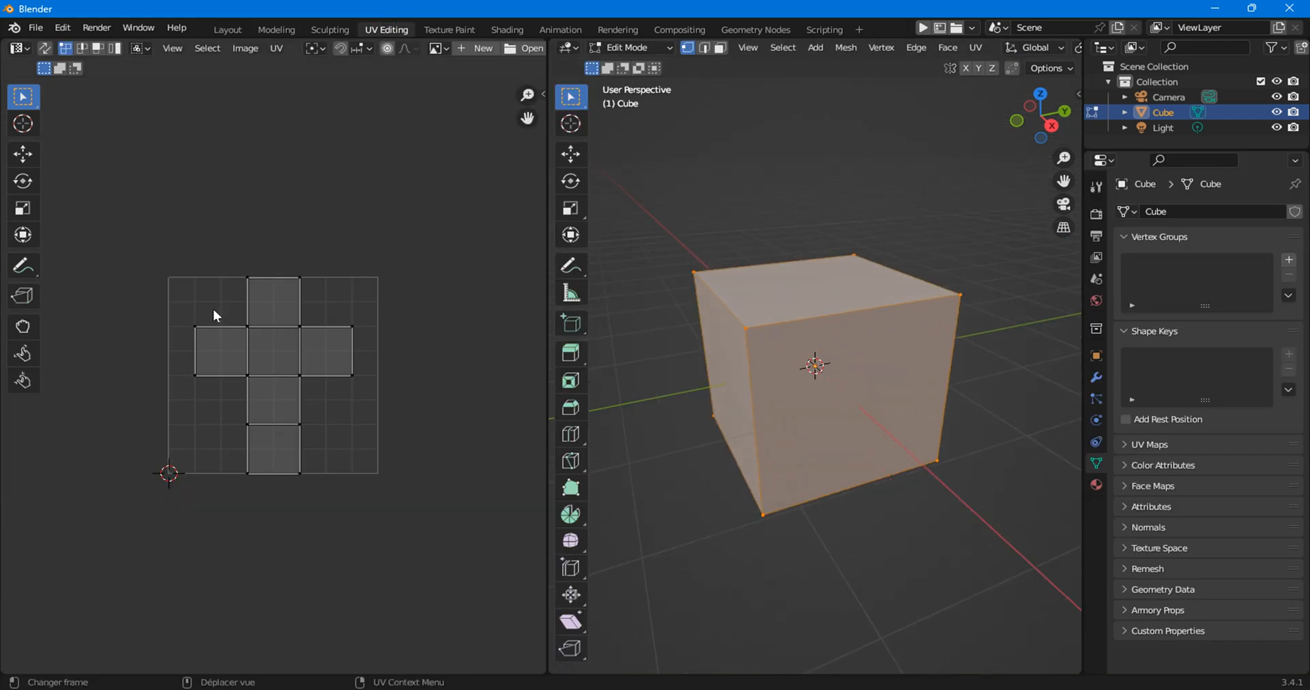
scroll(187, 256, "up", 2)
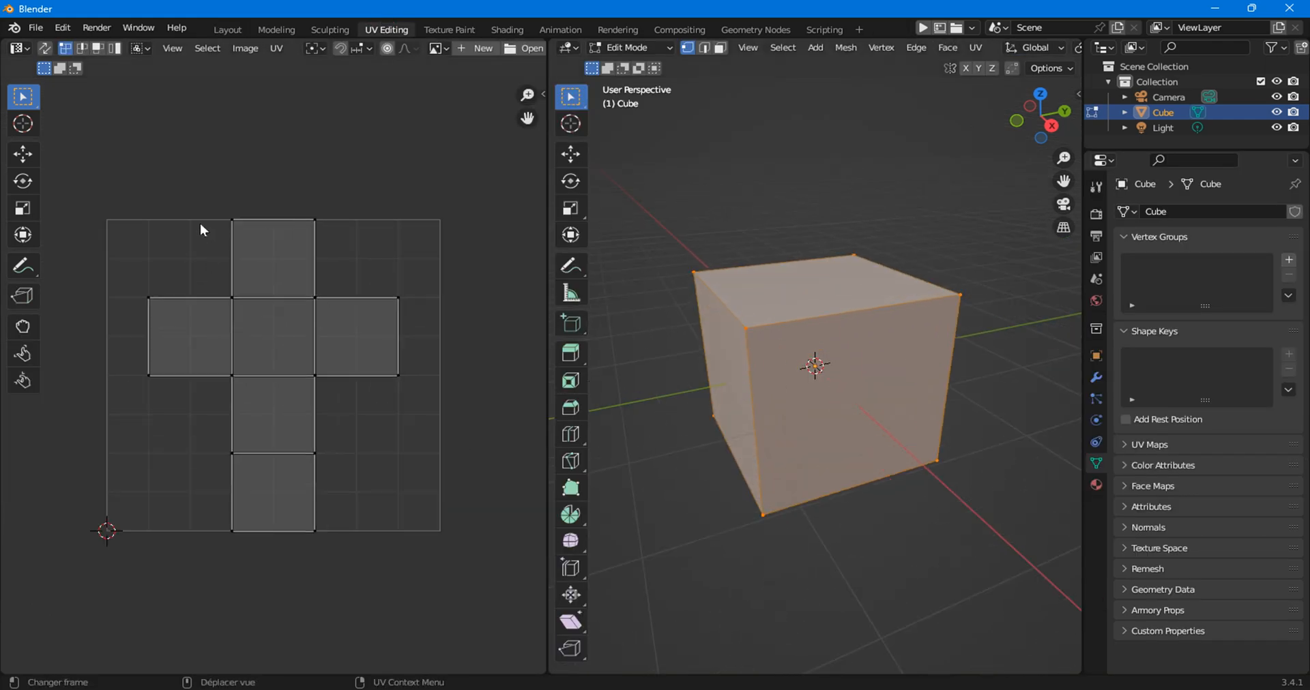
left_click_drag(78, 162, 460, 600)
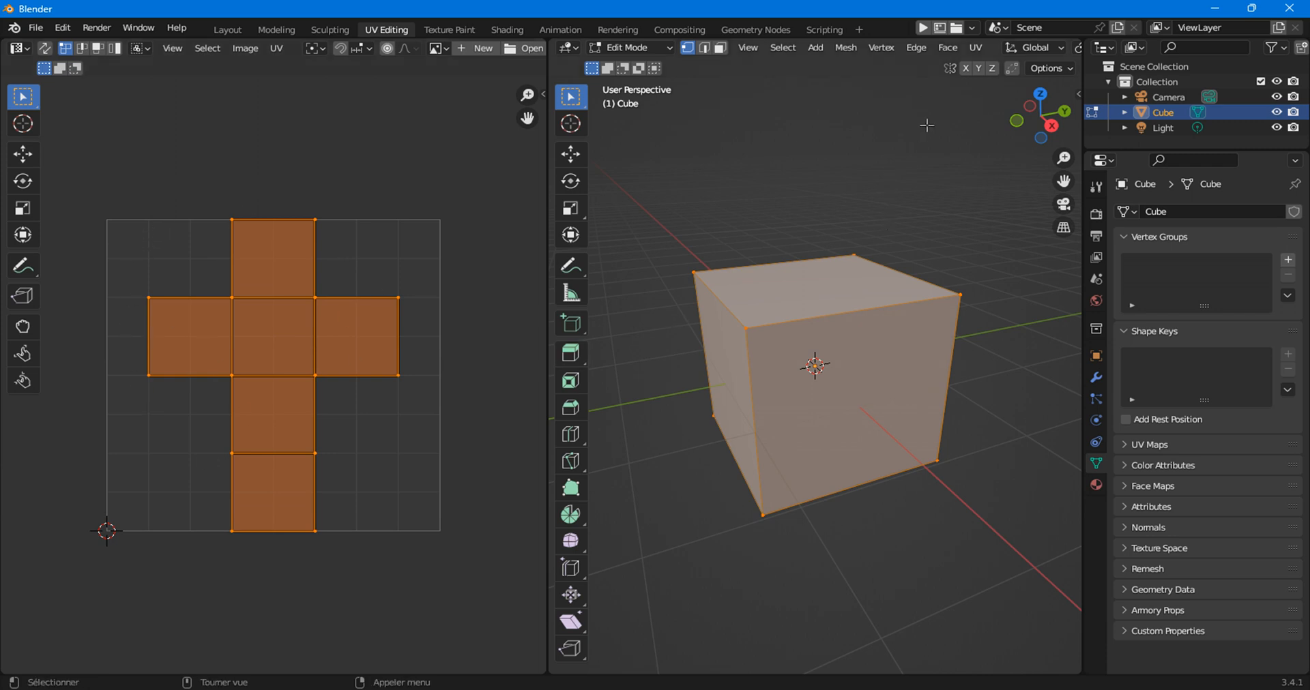
Unwrap the whole cube with Smart UV Project using the default settings and box-select the resulting UV islands.
left_click(975, 47)
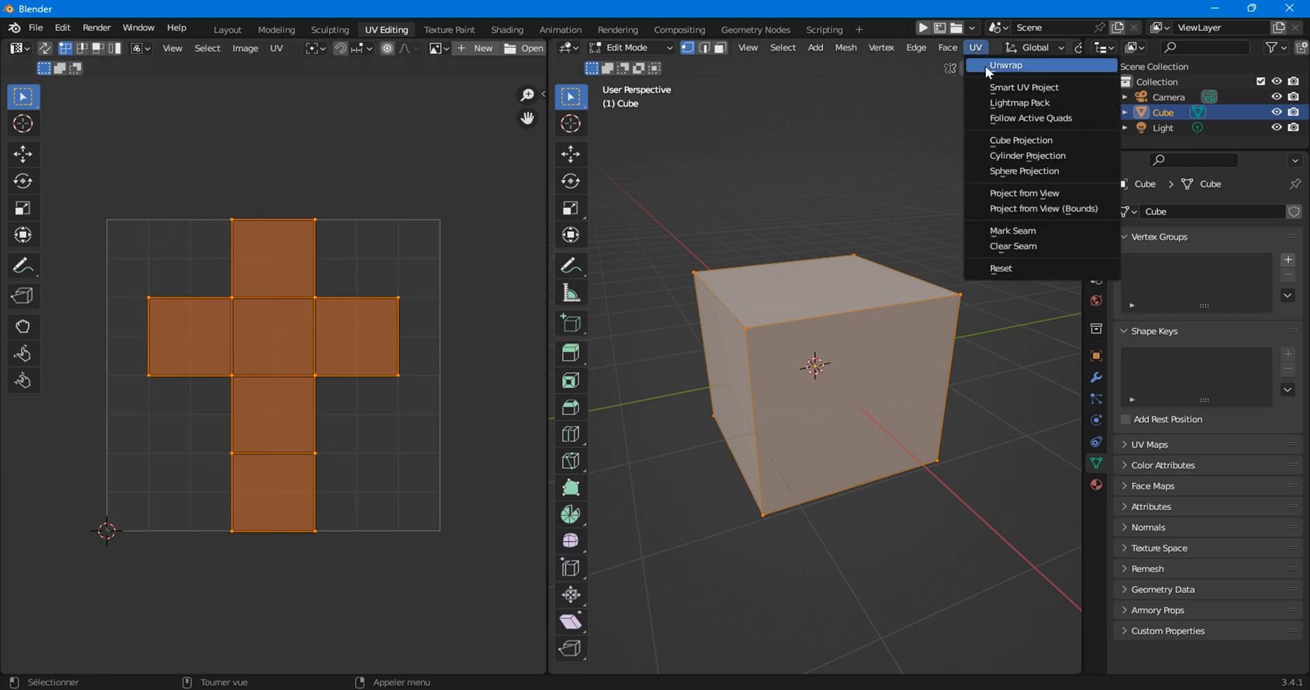
left_click(1022, 89)
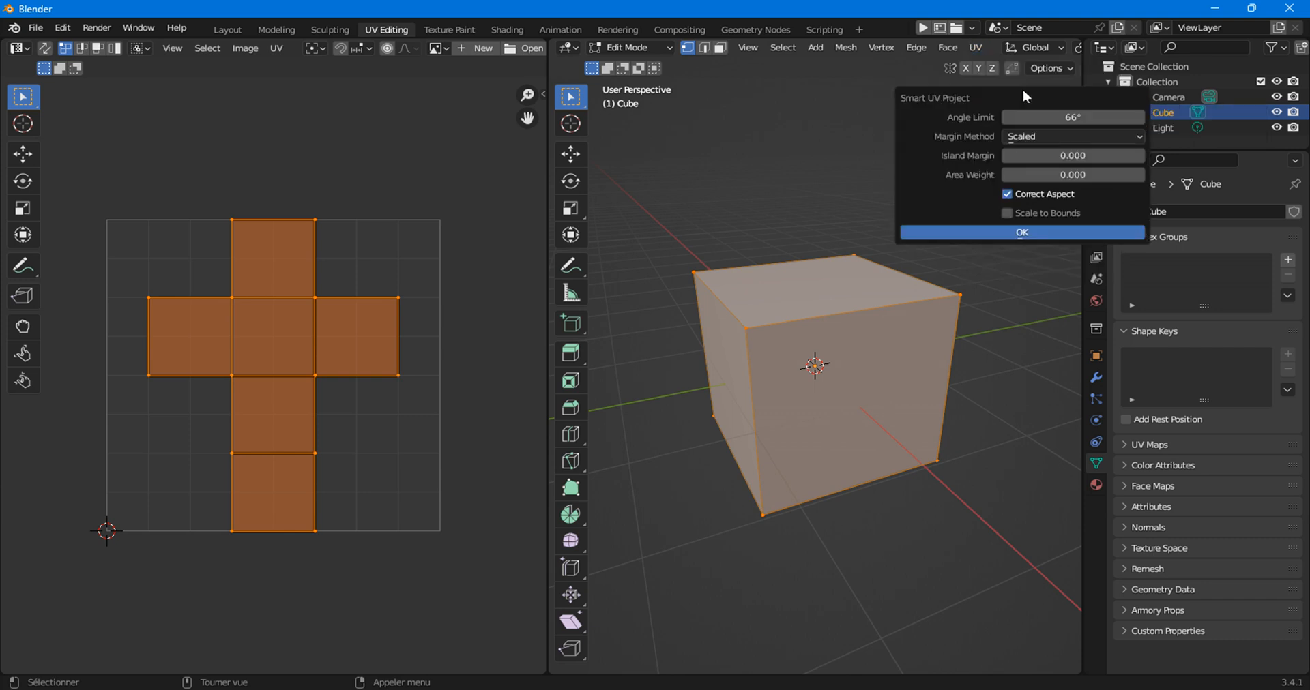
left_click(989, 231)
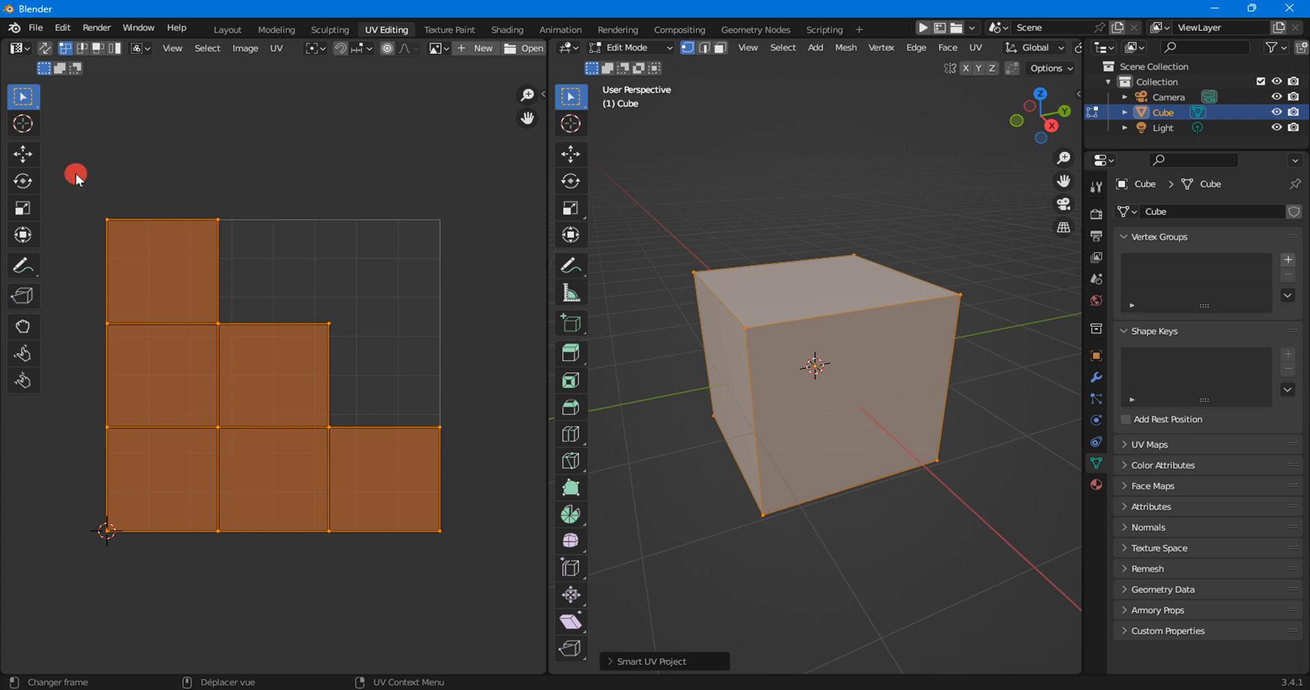
left_click_drag(76, 173, 473, 559)
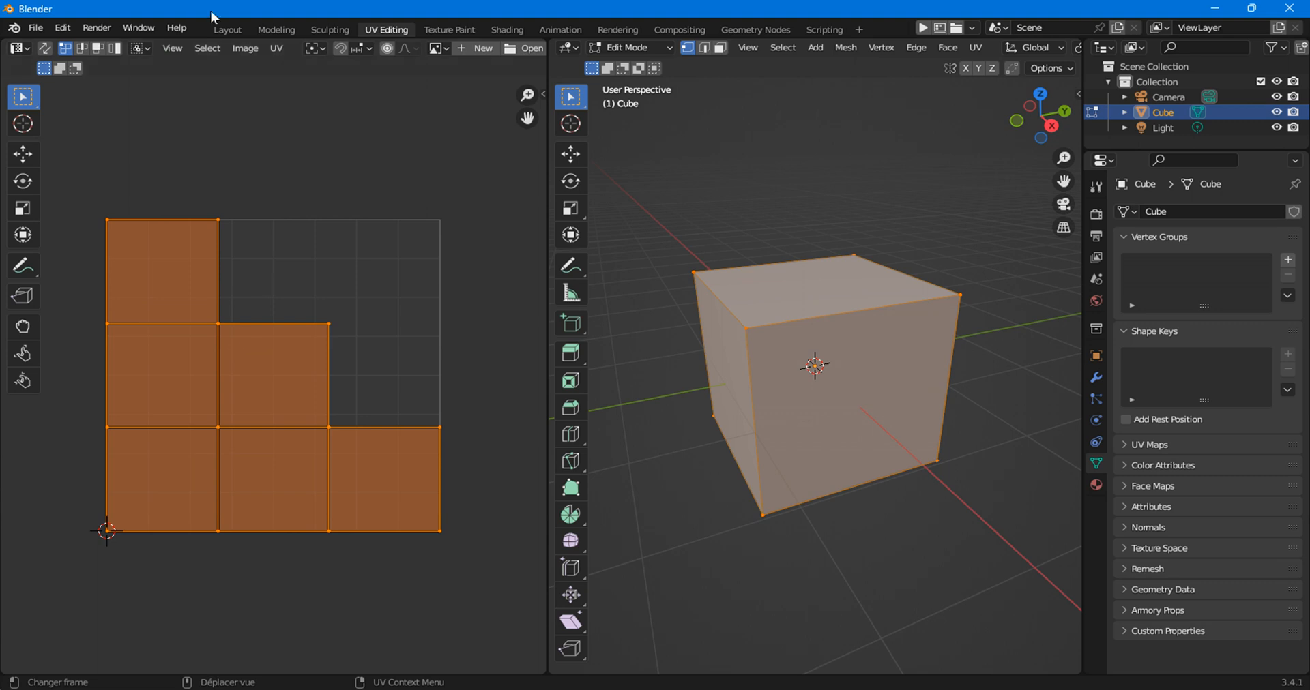
Return to the Layout workspace and put the cube into Edit Mode.
left_click(220, 30)
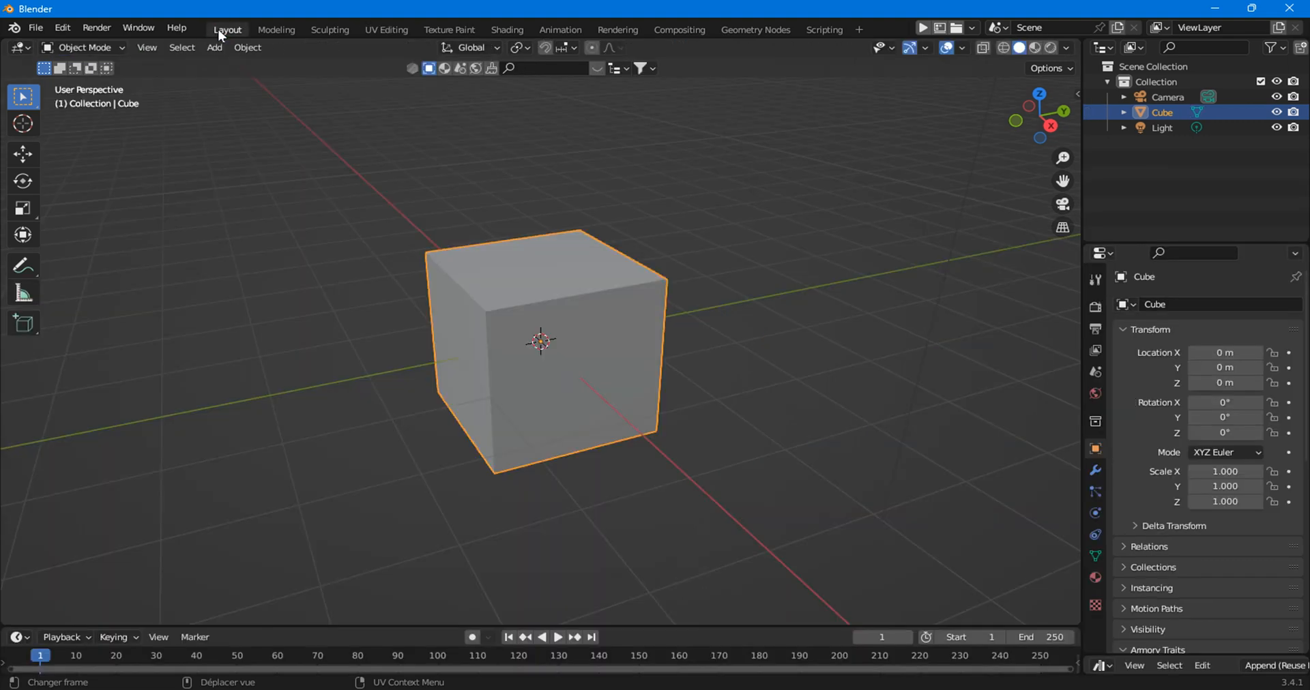
left_click(93, 48)
left_click(86, 83)
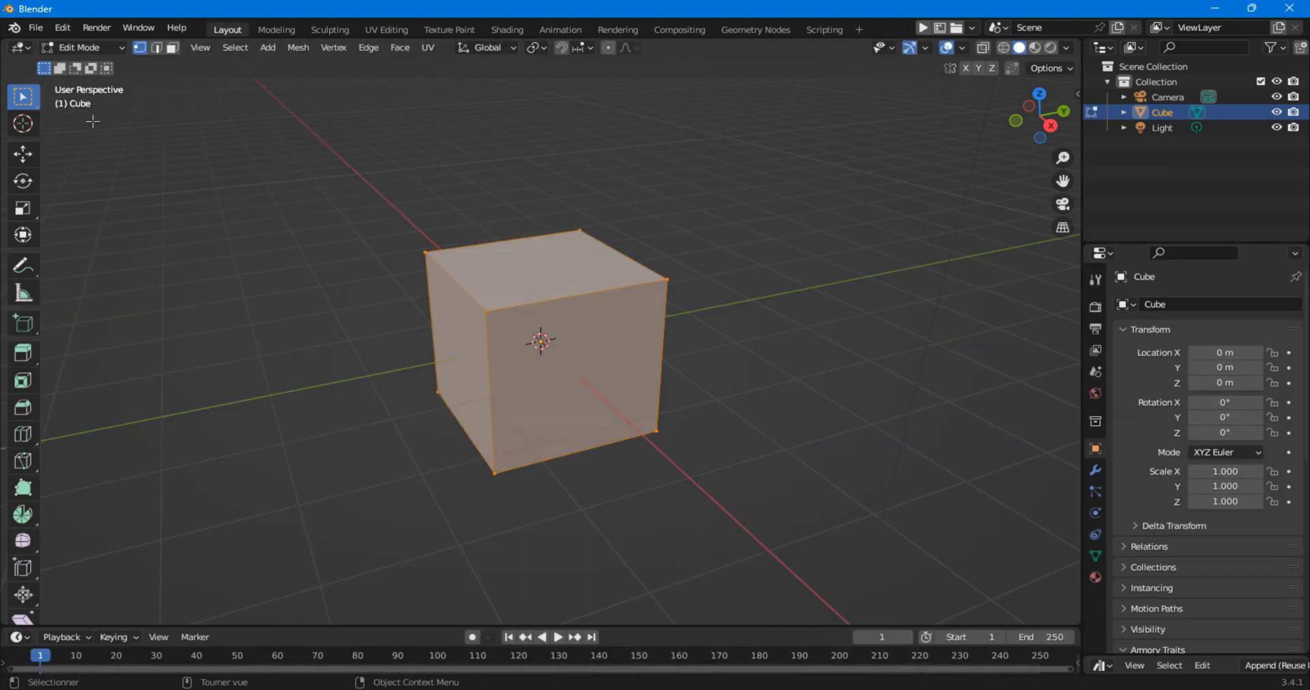
scroll(319, 357, "up", 2)
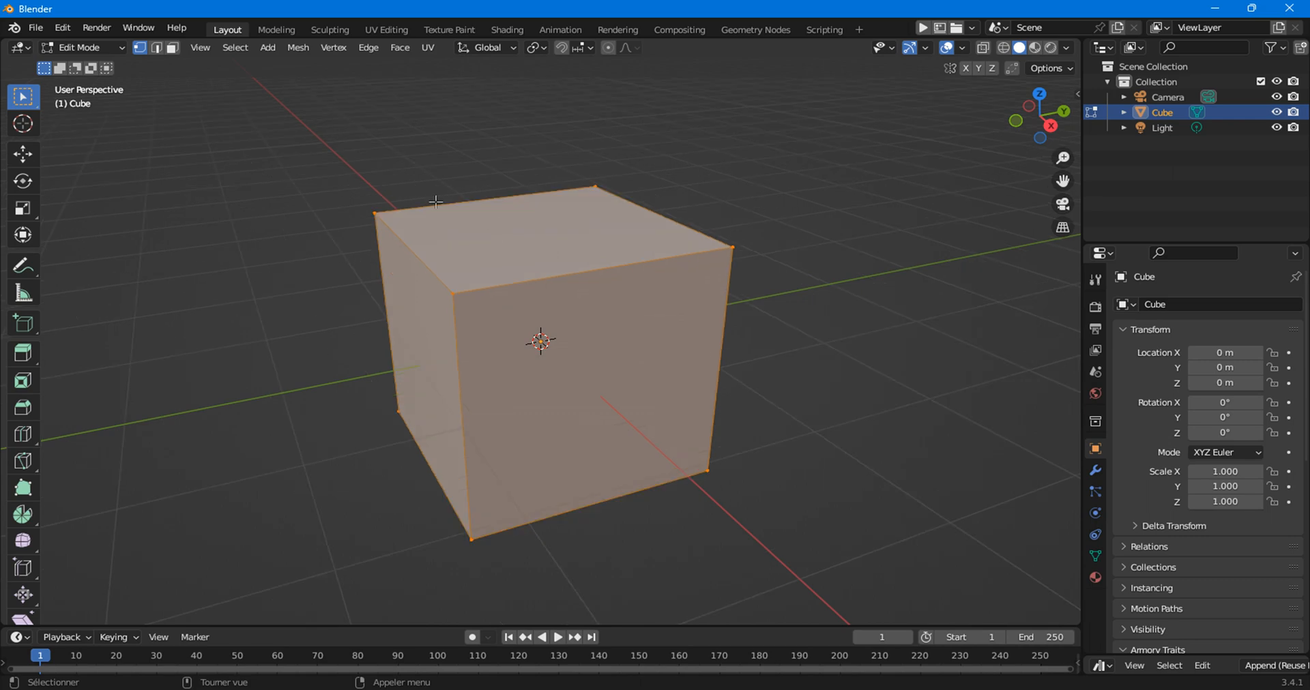
mouse_move(438, 202)
middle_mouse_down()
mouse_move(409, 260)
mouse_move(485, 258)
mouse_move(442, 191)
middle_mouse_up()
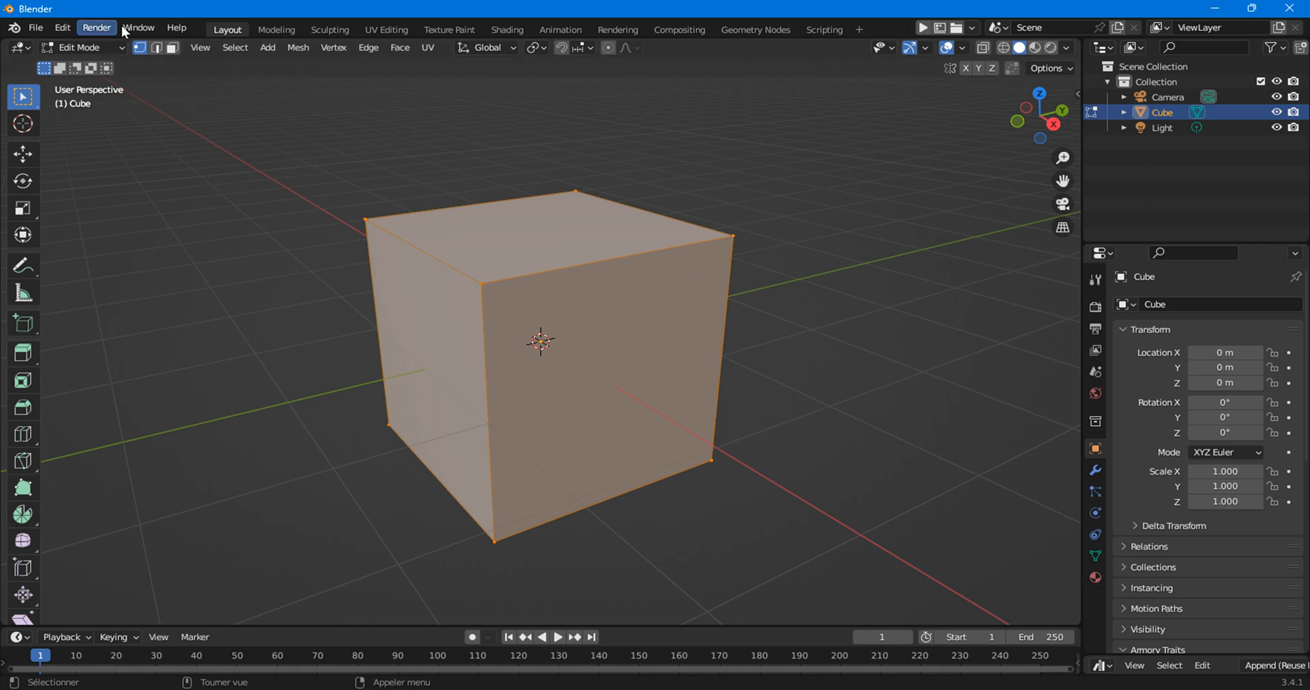
Switch to face selection and select the face loop running through the cube's top face and its -Y side face.
left_click(172, 48)
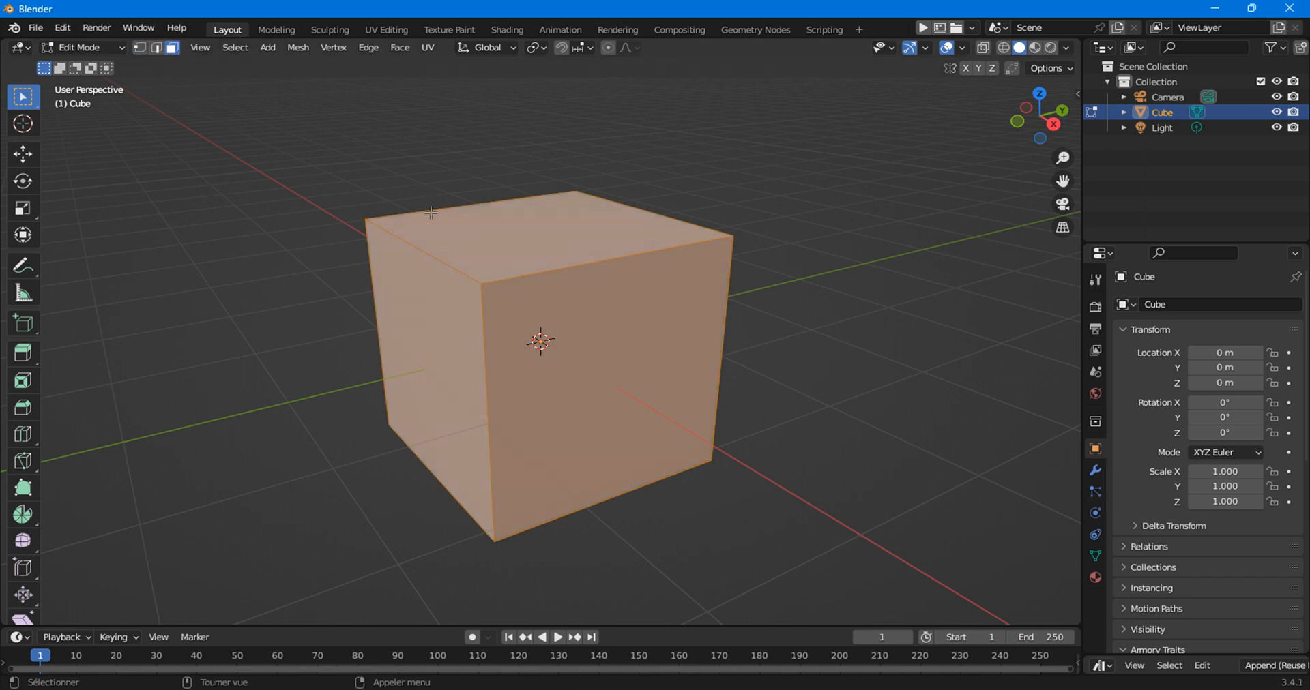
left_click(434, 241)
left_click(435, 241, "alt")
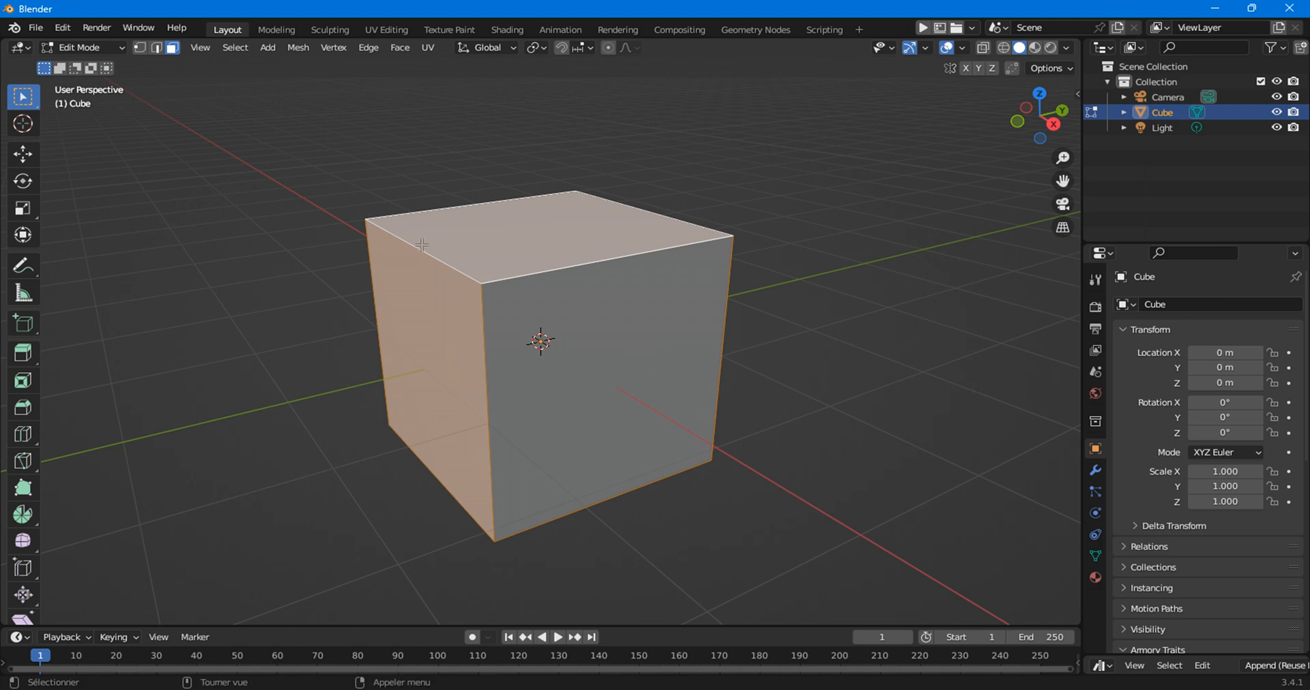
middle_click_drag(516, 298, 537, 333)
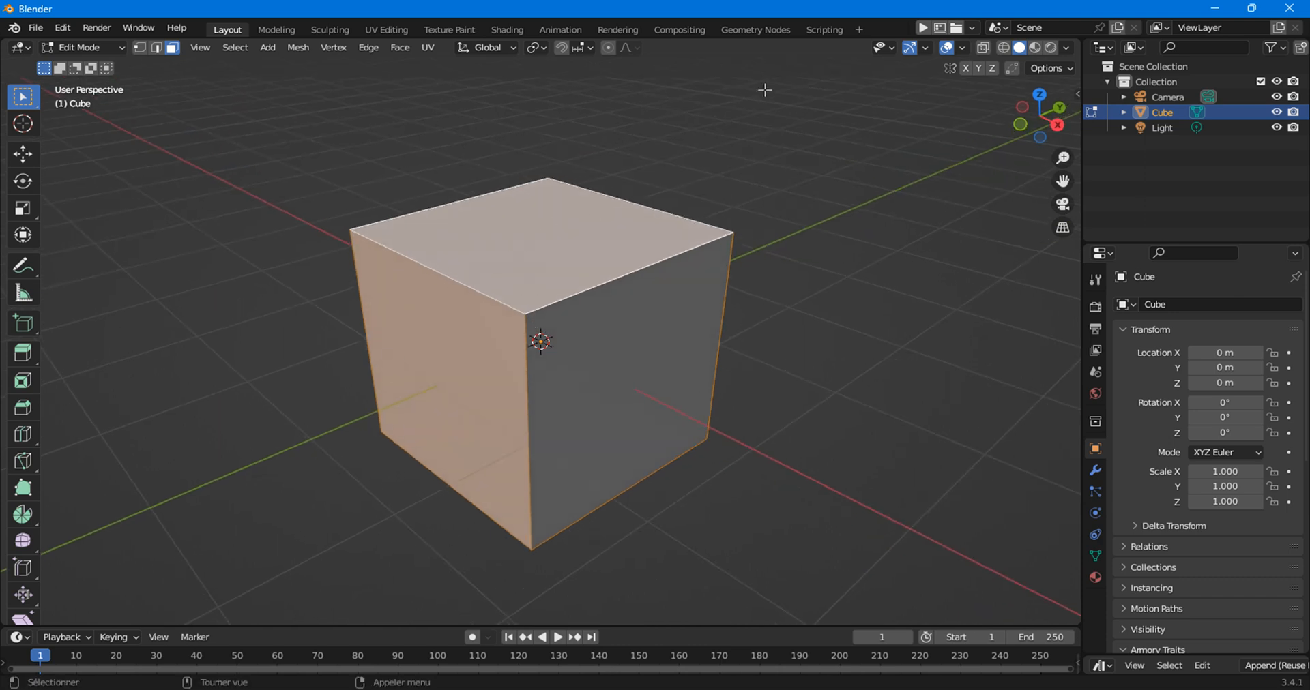
Set the viewport shading to Wireframe and turn X-Ray off.
left_click(1002, 48)
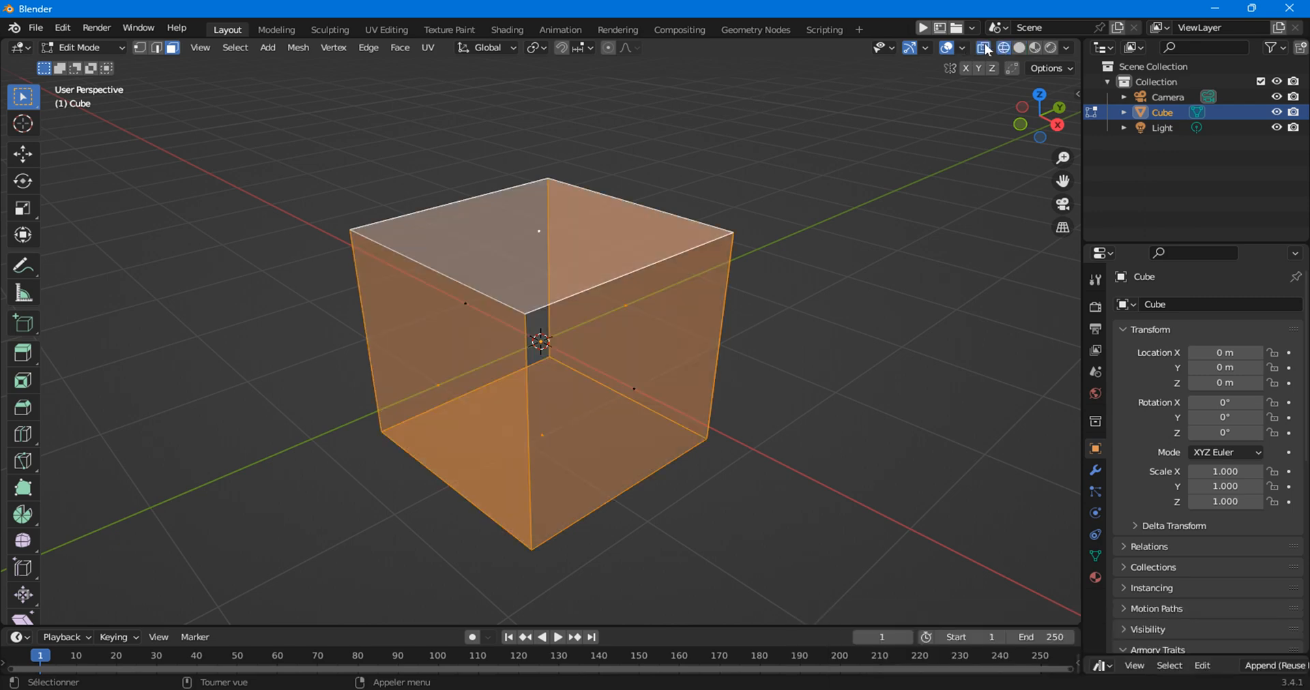
left_click(985, 48)
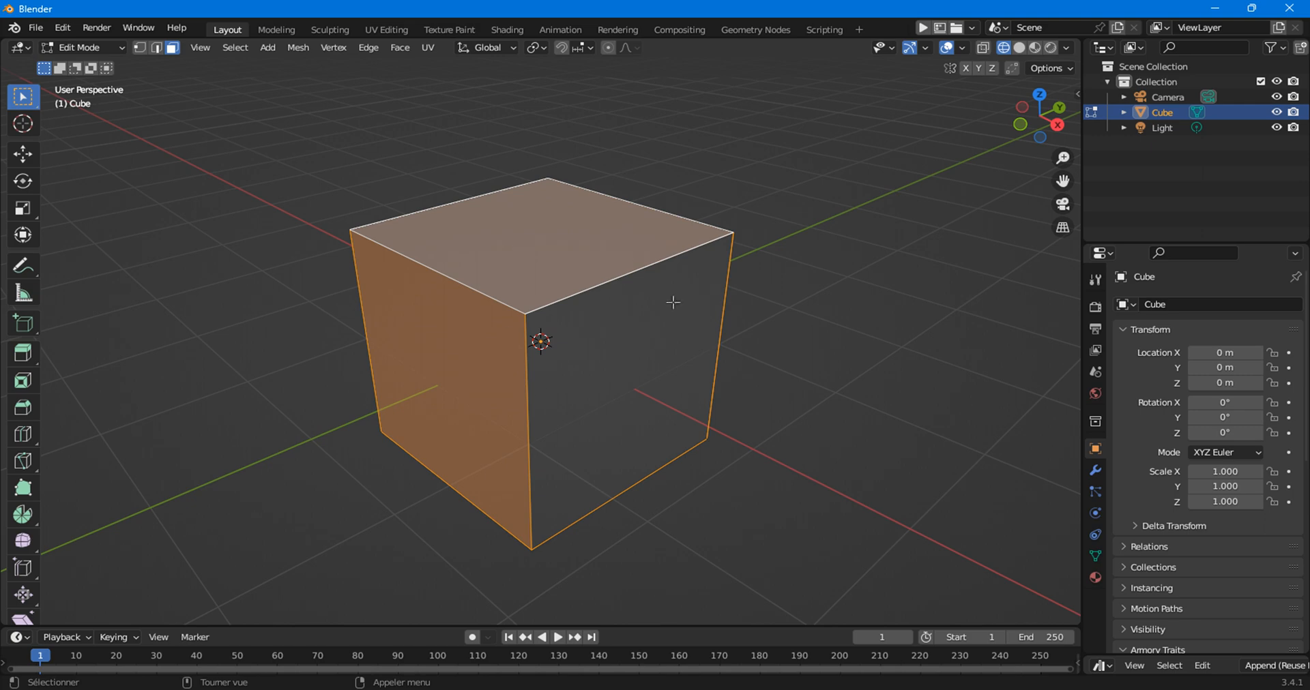
middle_click_drag(618, 337, 654, 329)
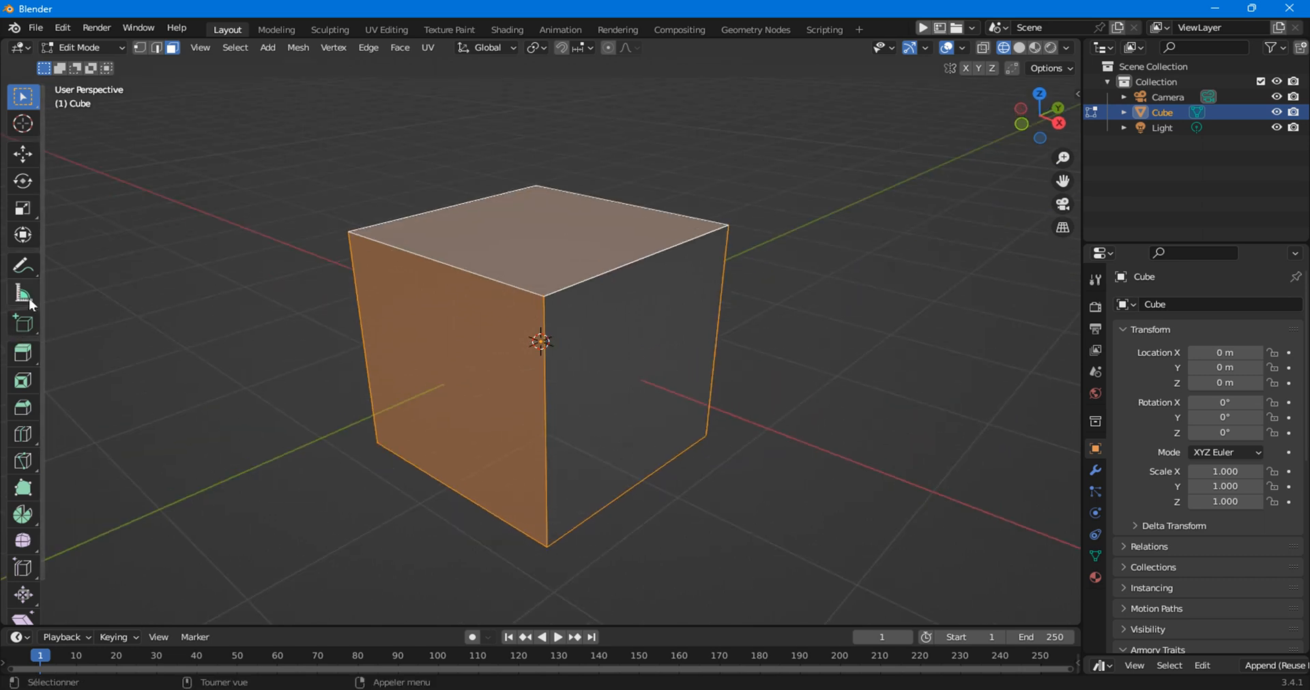
Draw a small circular annotation beside the cube, erase it with the annotation eraser, and return to the Select Box tool.
left_click(30, 270)
mouse_move(71, 272)
left_mouse_down()
mouse_move(113, 308)
mouse_move(87, 256)
mouse_move(75, 273)
left_mouse_up()
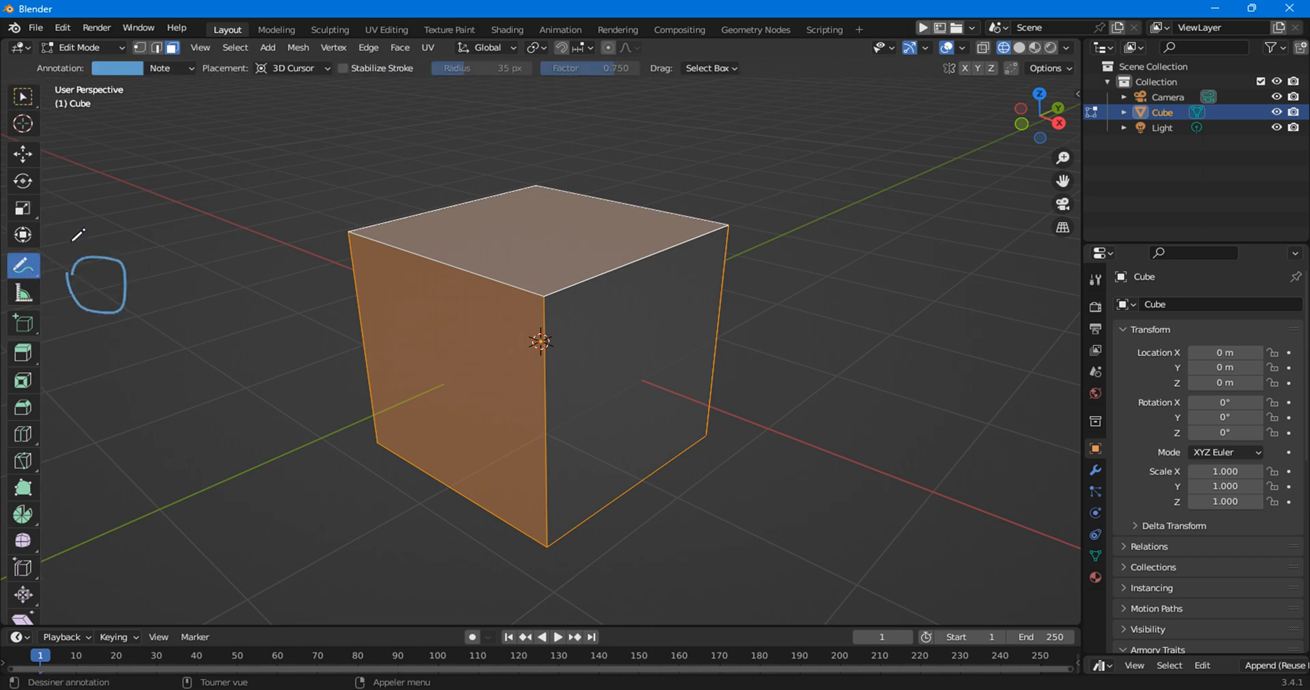
mouse_move(23, 267)
left_mouse_down()
mouse_move(77, 309)
mouse_move(84, 359)
left_mouse_up()
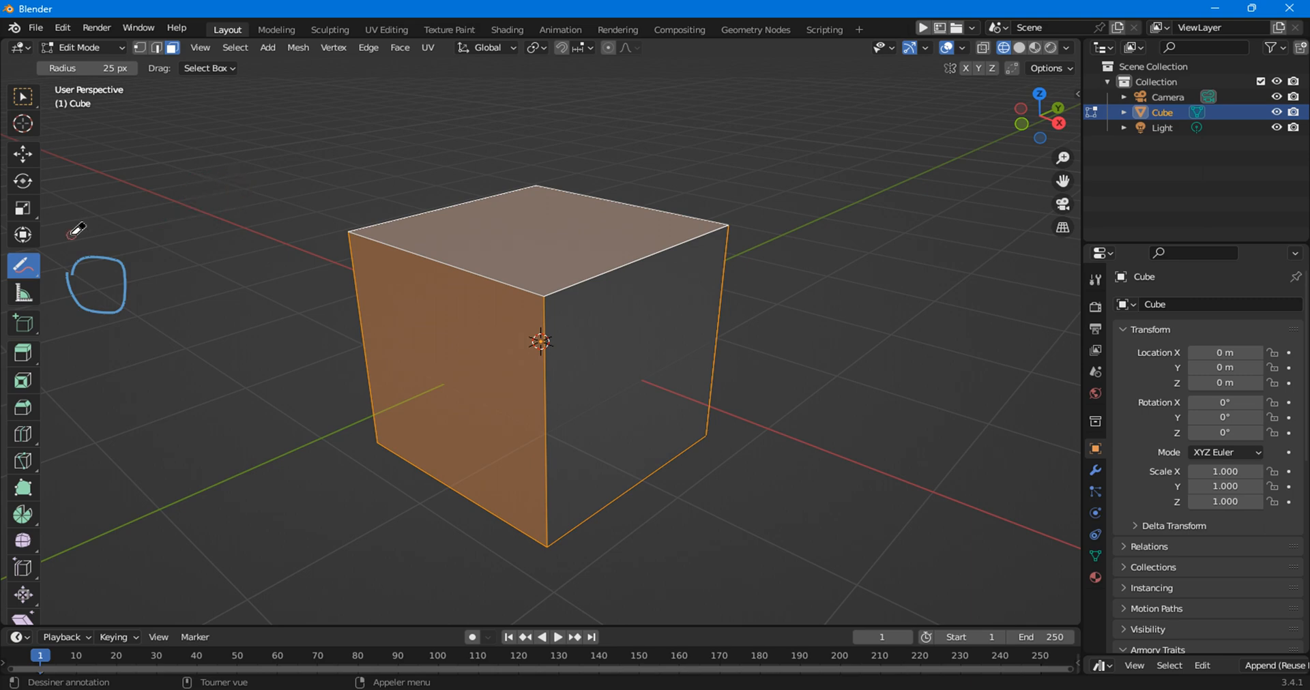
left_click_drag(94, 264, 124, 258, "ctrl")
mouse_move(111, 273)
left_mouse_down("ctrl")
mouse_move(97, 324)
mouse_move(69, 251)
mouse_move(127, 298)
mouse_move(53, 286)
left_mouse_up("ctrl")
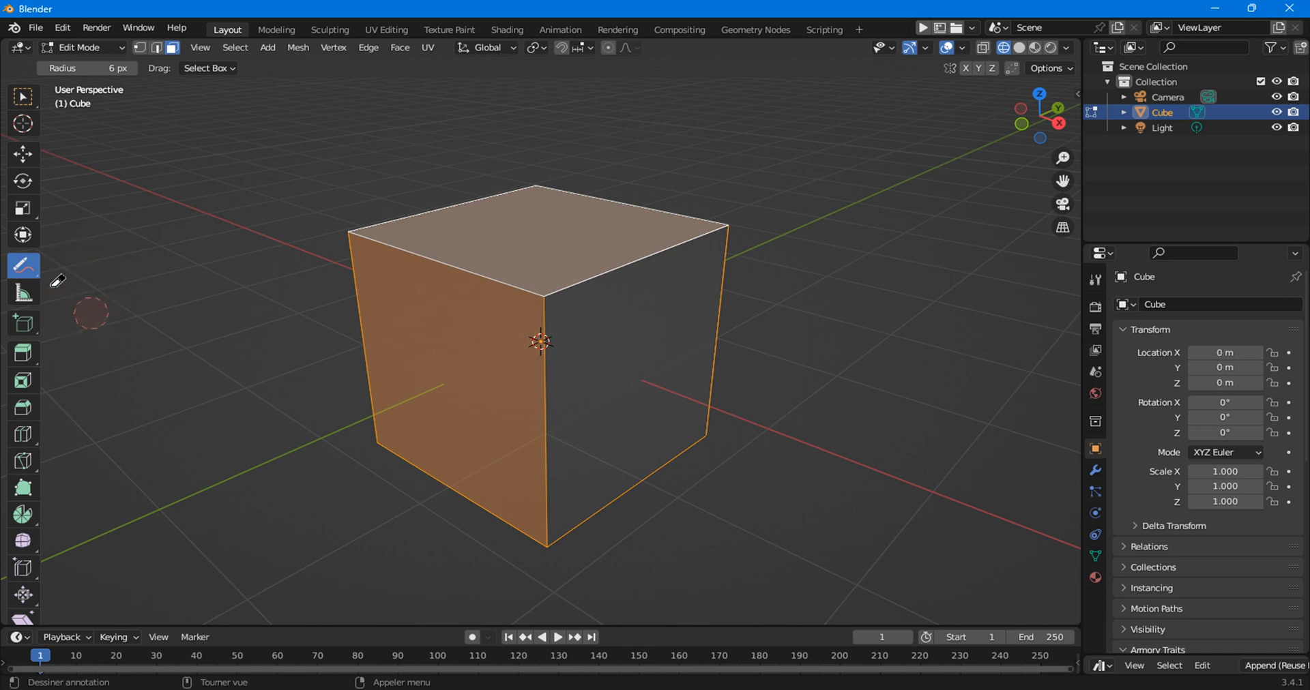
left_click(23, 96)
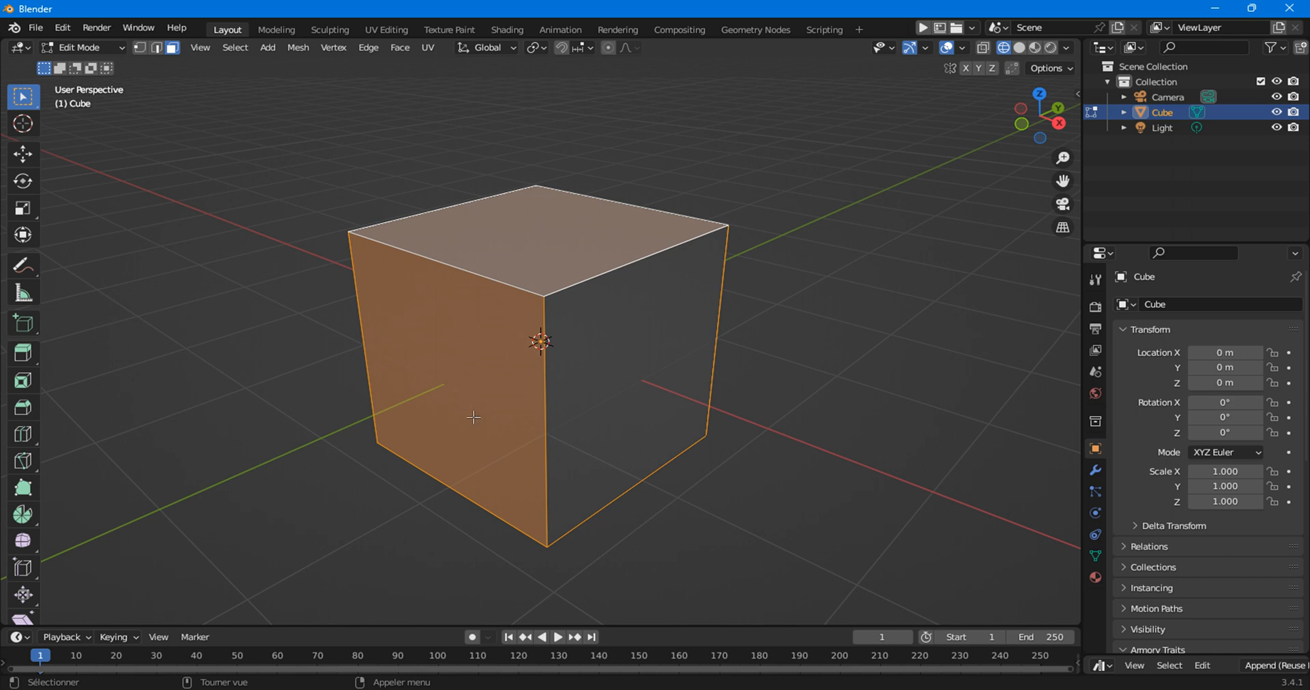
Try the cube's different face loops in turn, ending with the loop through the top face and the +X side face.
left_click(591, 418)
left_click(584, 417, "alt")
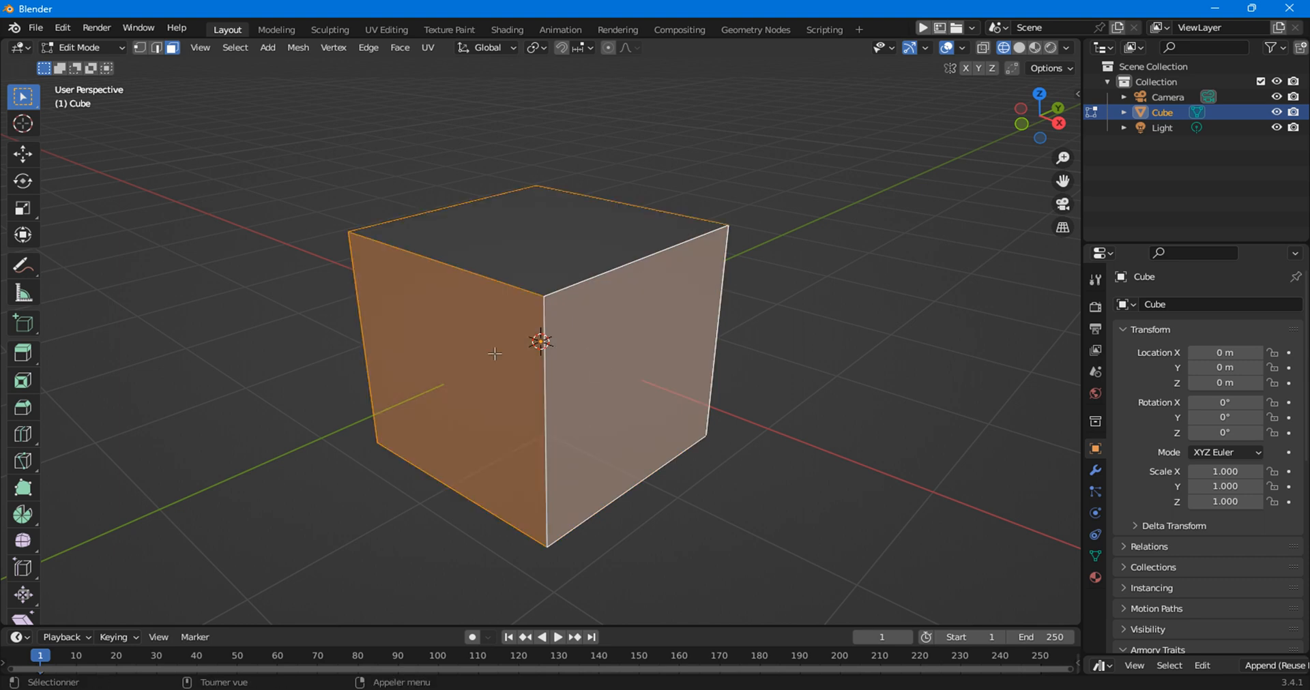
left_click(543, 242, "alt")
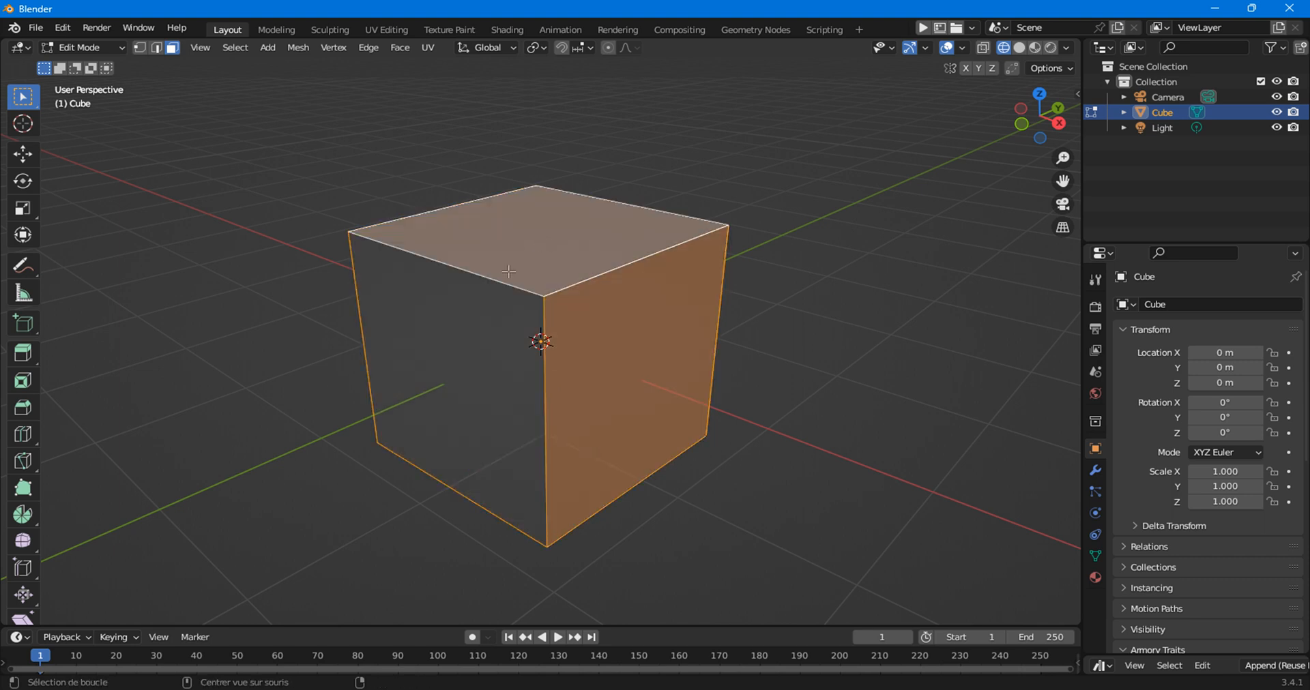
left_click(468, 298, "alt")
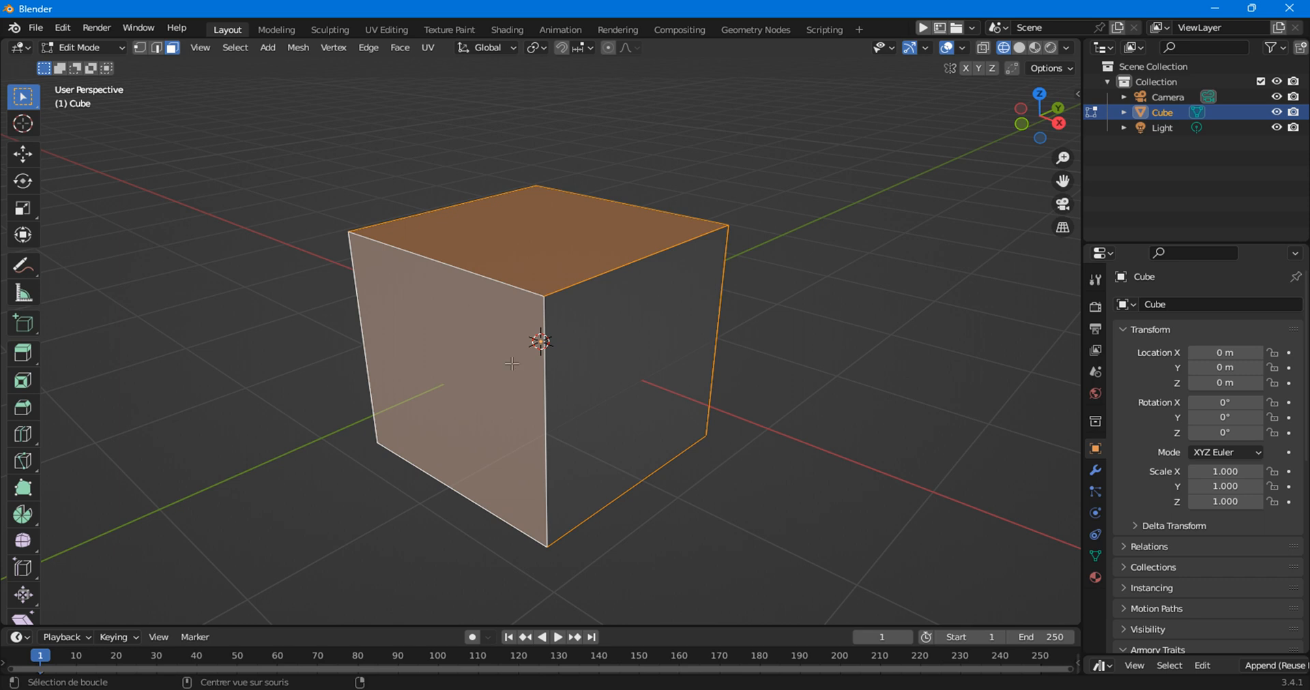
left_click(592, 384, "alt")
left_click(558, 267, "alt")
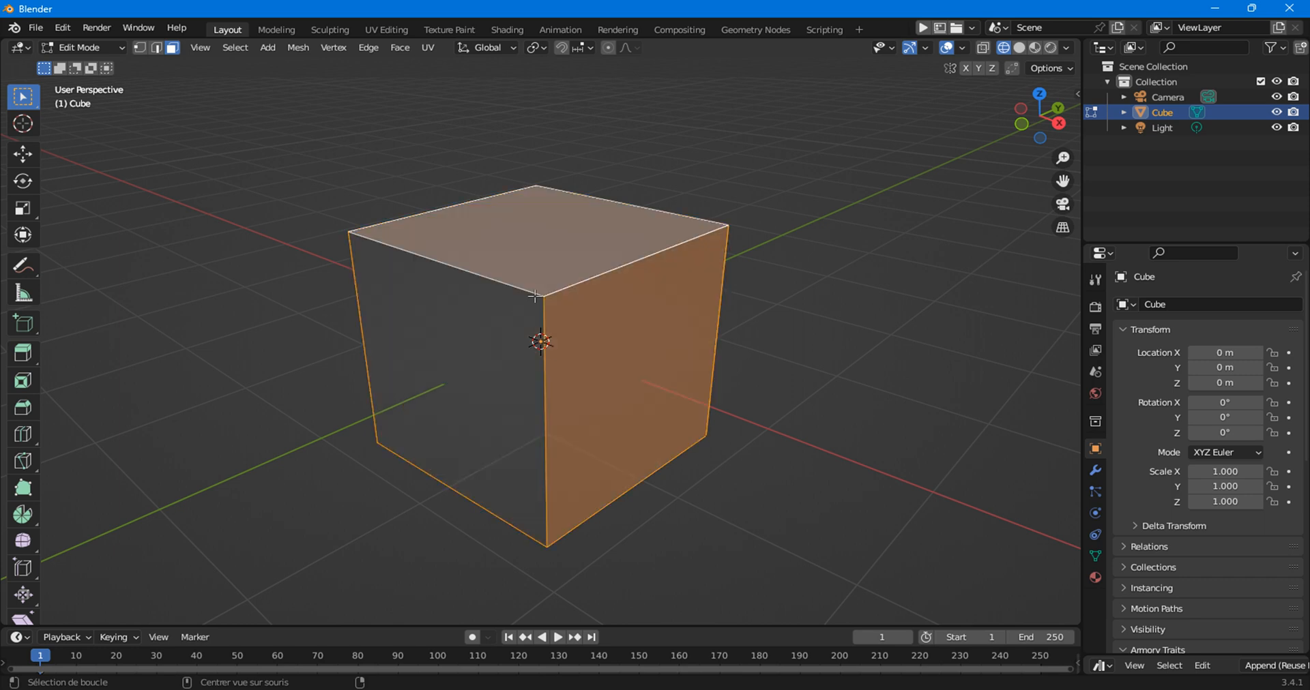
Try the face loop through the cube's top and -Y side faces, then the loop around its four side faces.
left_click(495, 345, "alt")
left_click(470, 271)
left_click(470, 270, "alt")
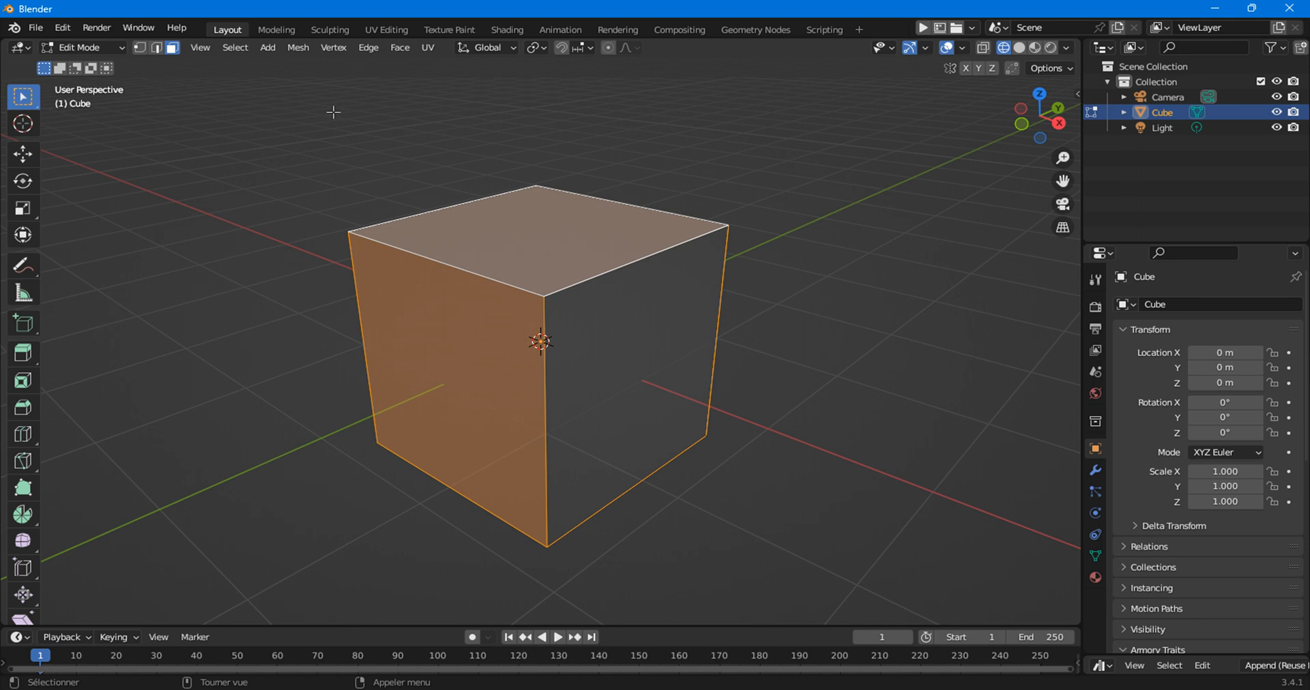
left_click(540, 352)
left_click(543, 351, "alt")
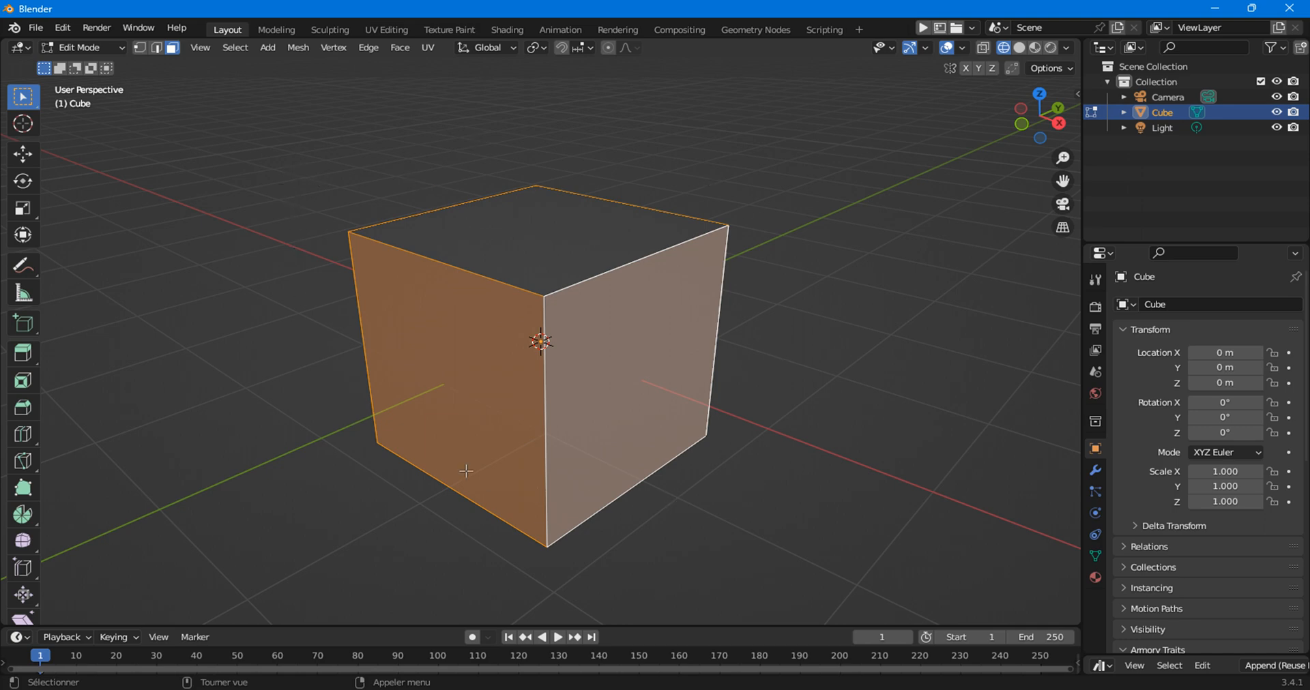
middle_click_drag(393, 385, 383, 286)
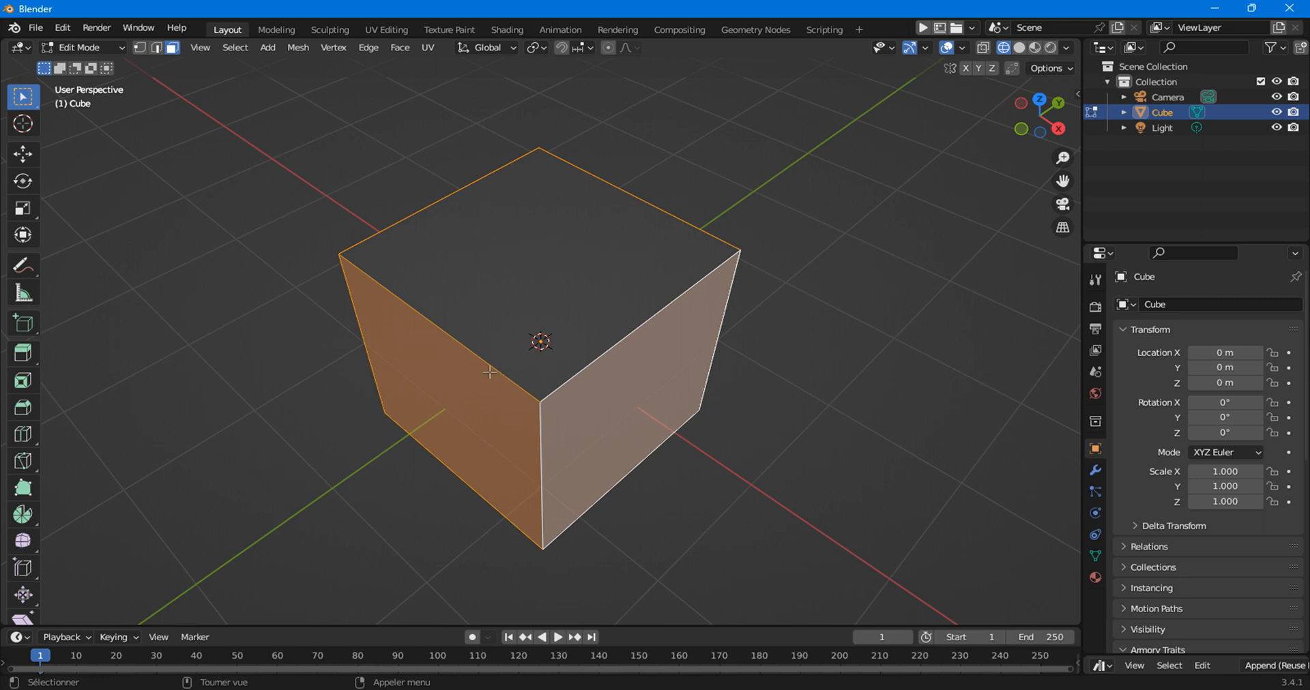
Switch to edge selection, select the four edges around the cube's top face, and mark them as UV seams.
left_click(419, 212)
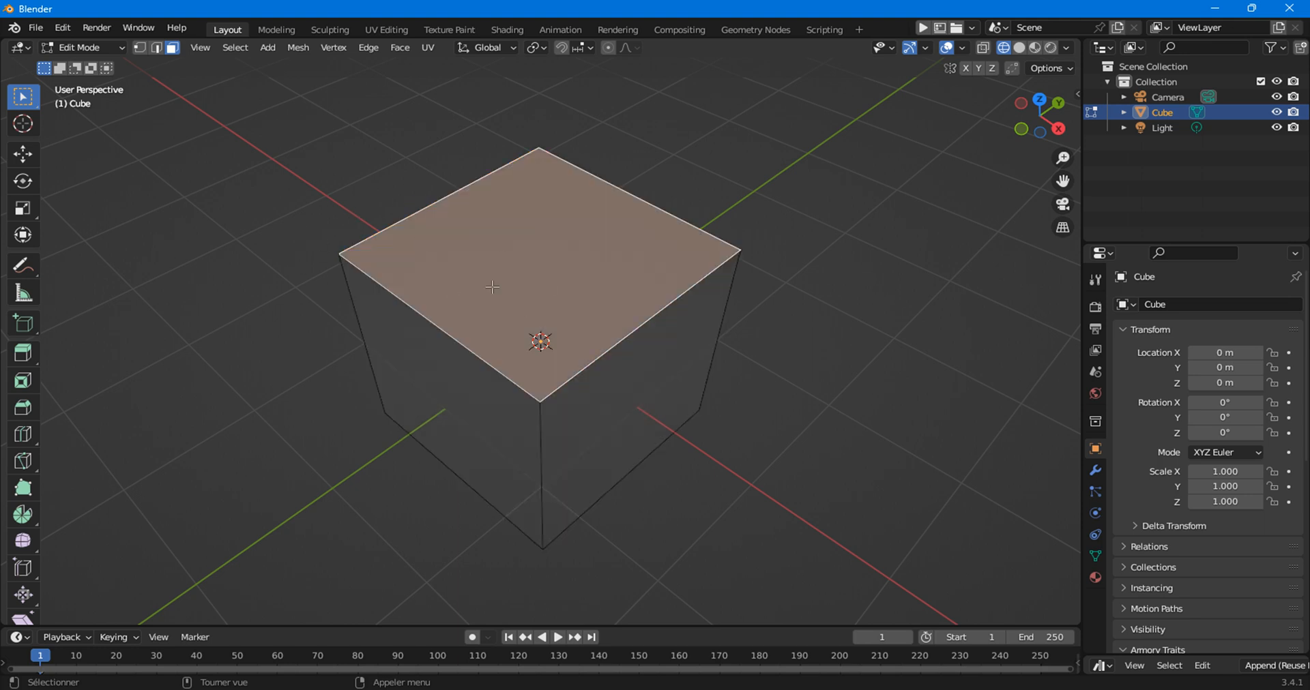
left_click(157, 49)
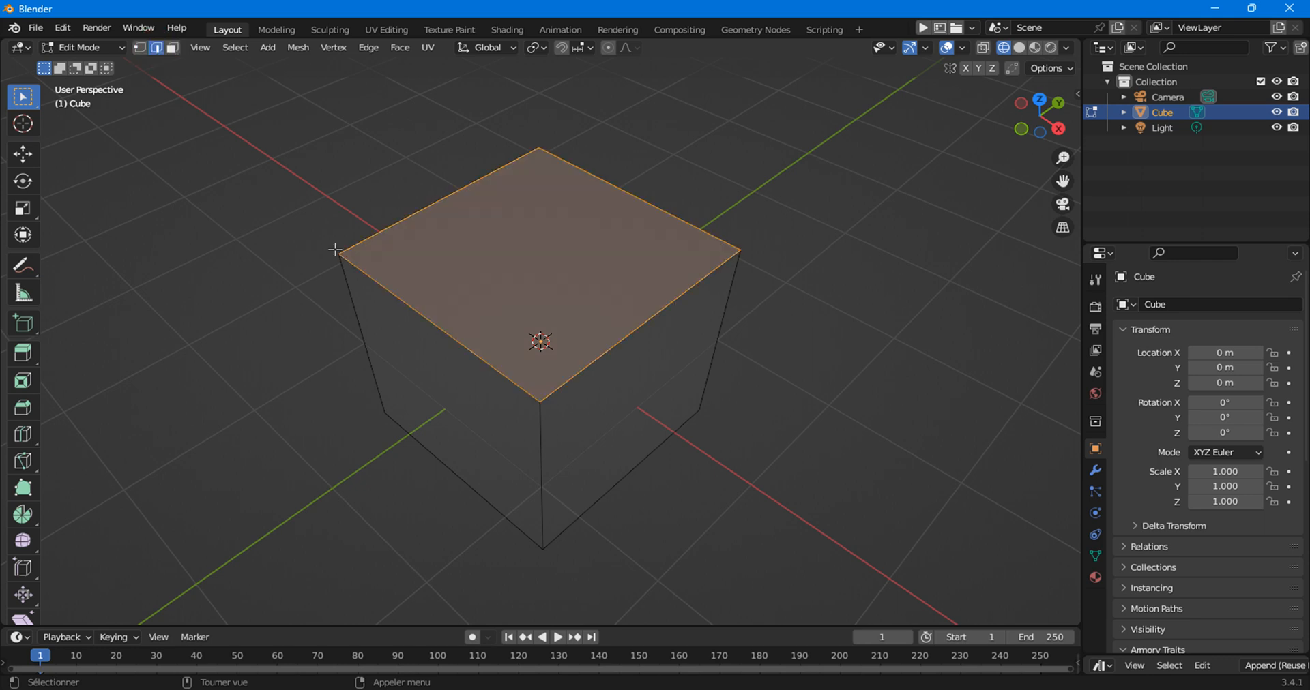
left_click(417, 212)
left_click(598, 185, "shift")
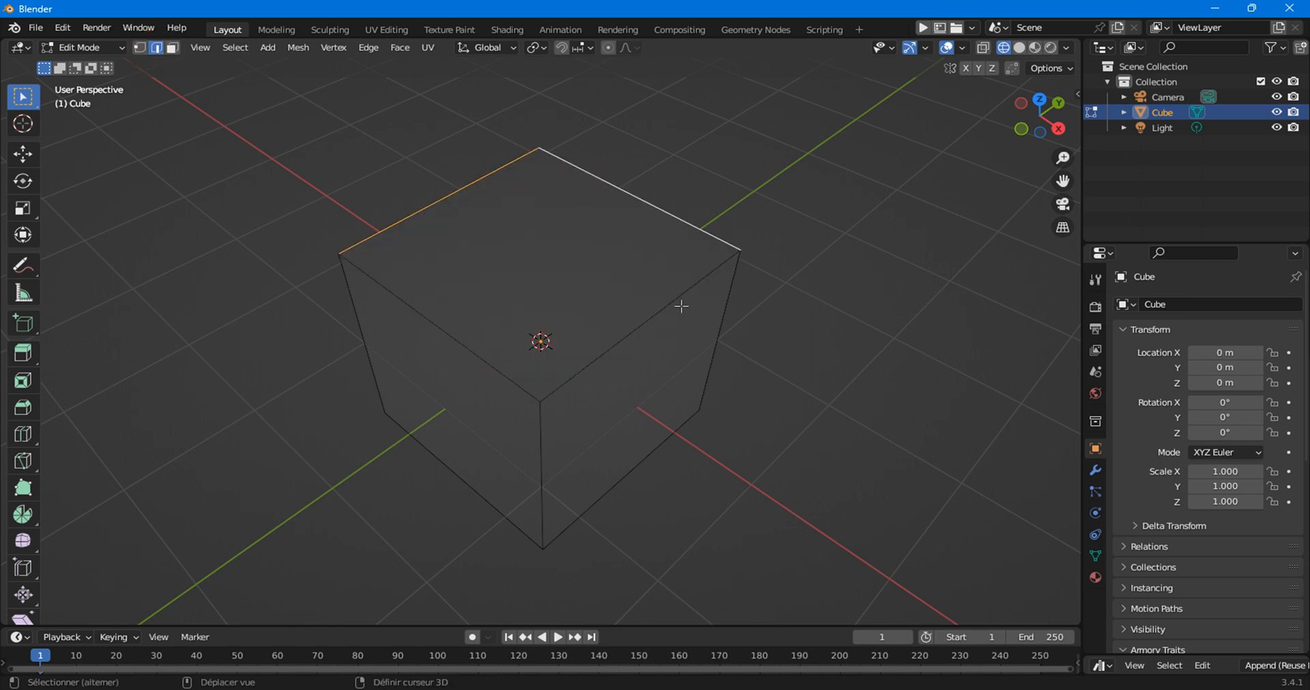
left_click(668, 309, "shift")
left_click(484, 358, "shift")
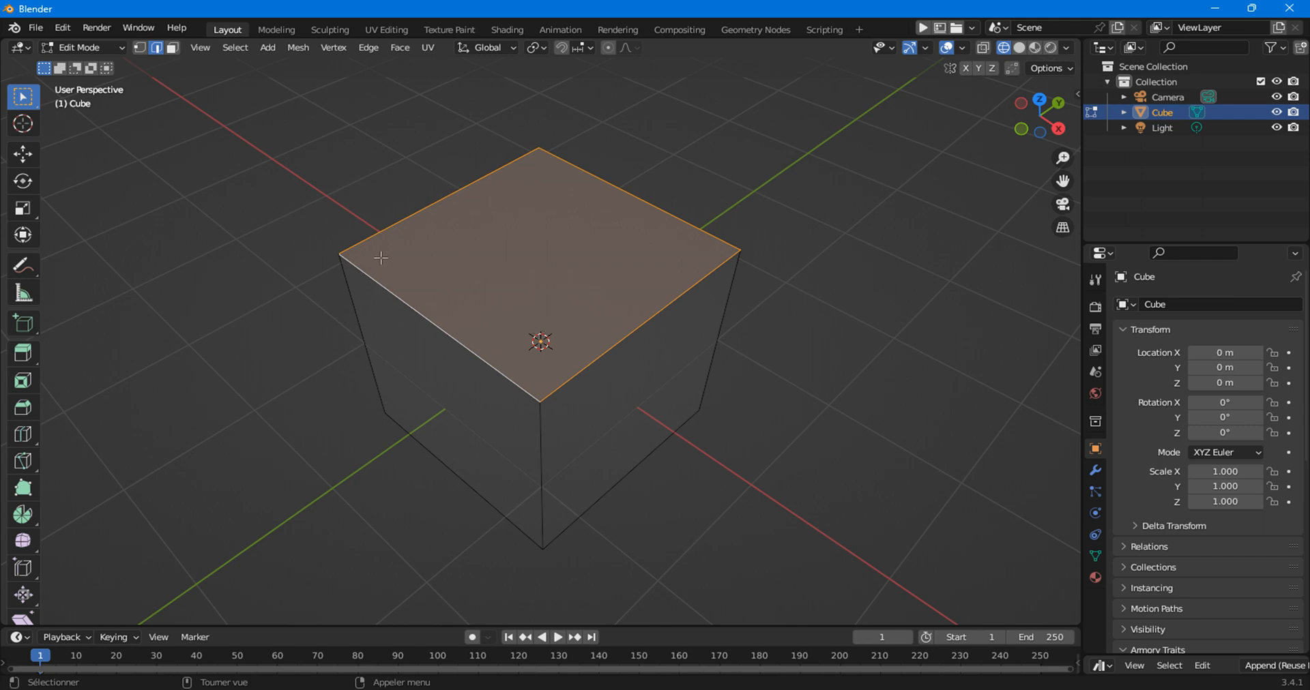
left_click(428, 49)
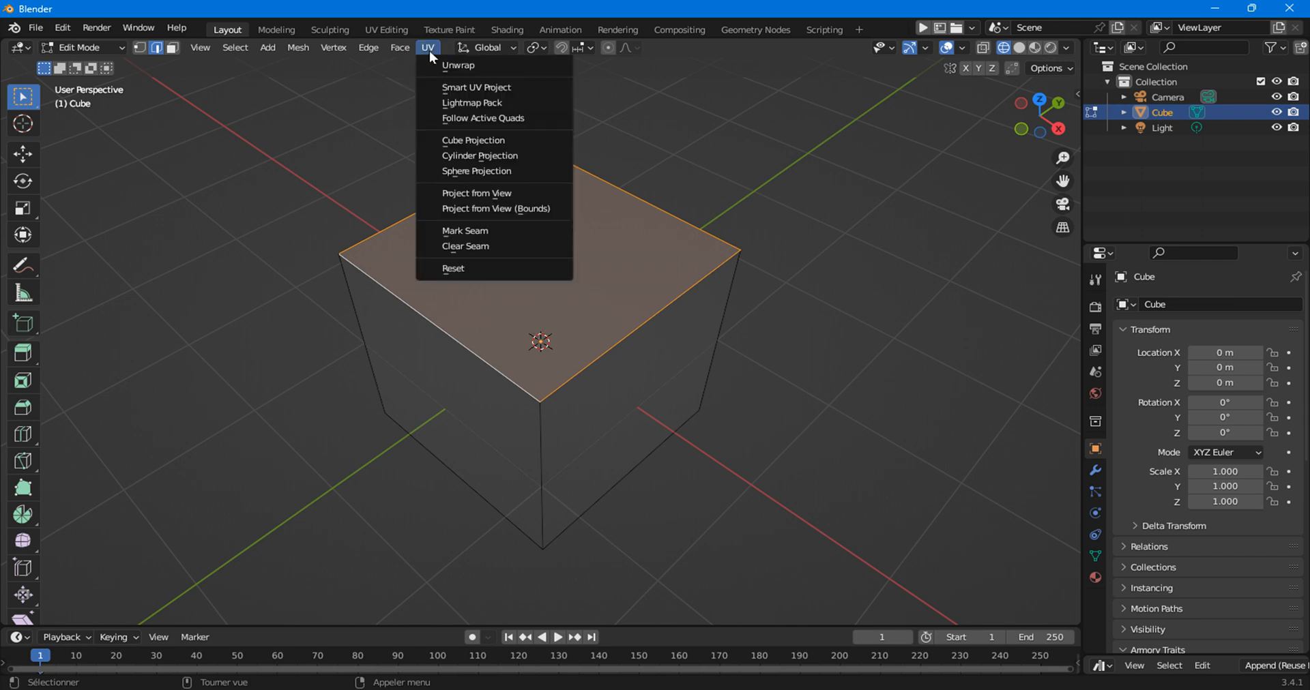
left_click(478, 232)
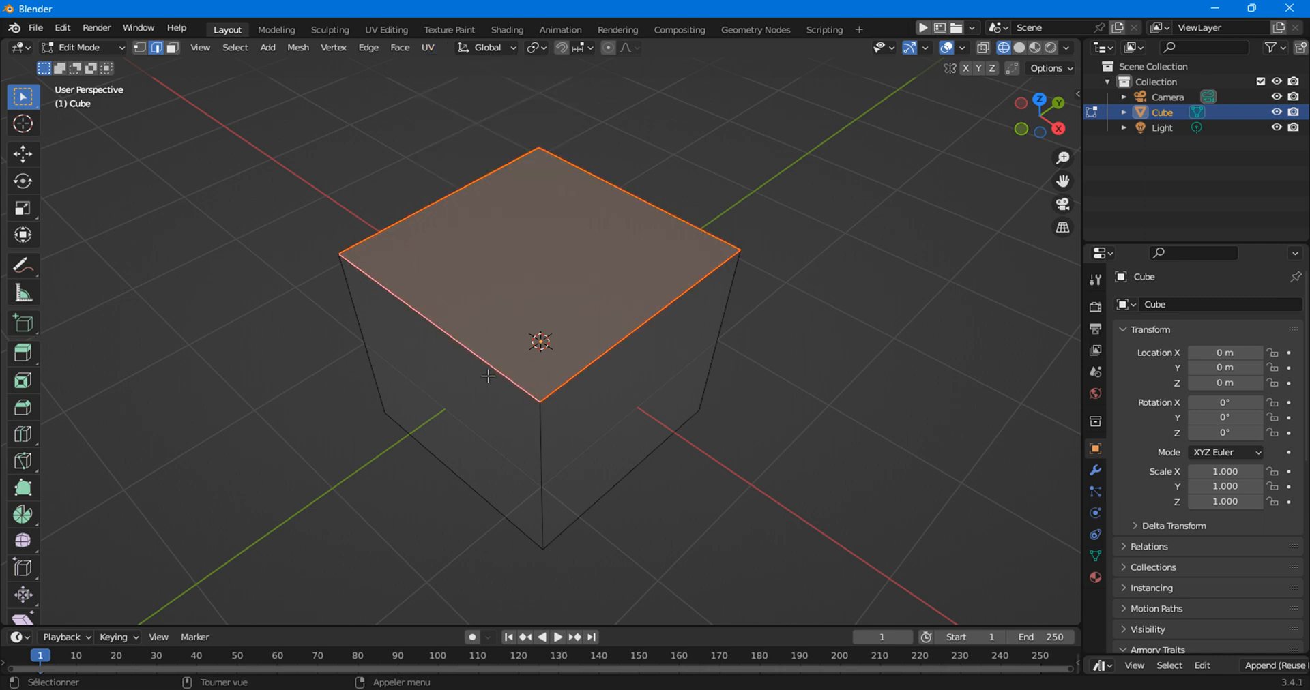
left_click(274, 336)
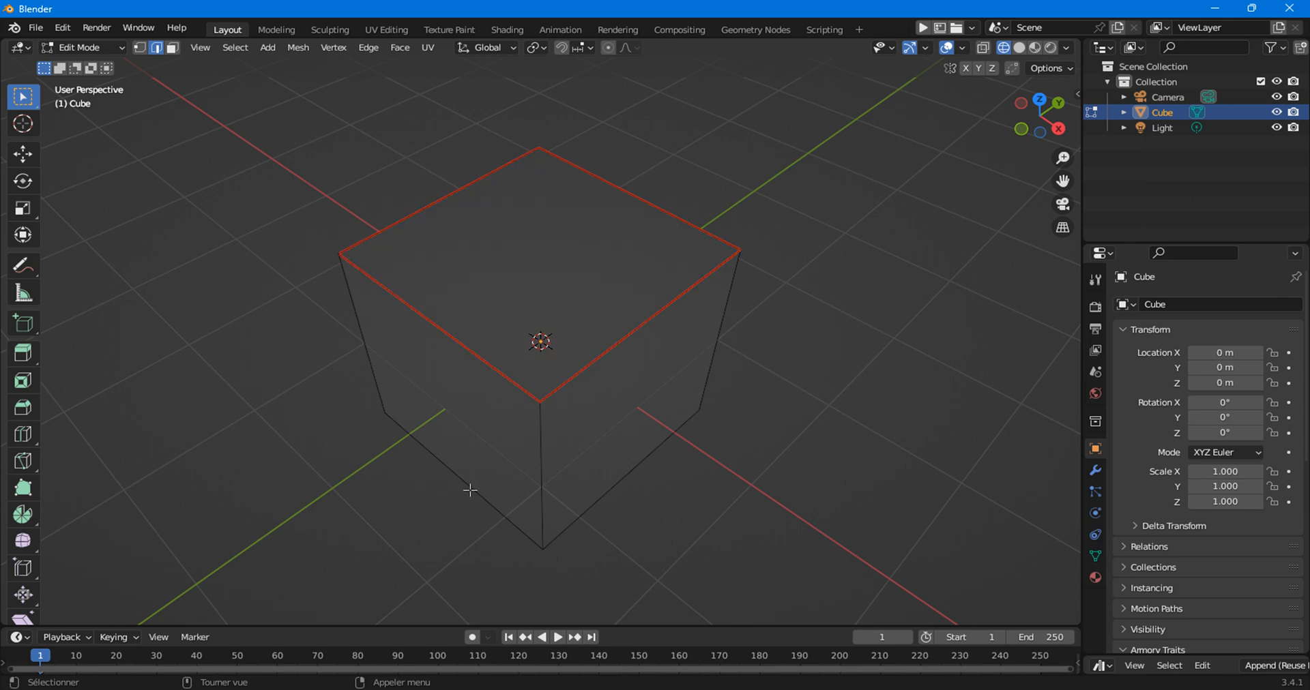
Switch to face selection and select the cube's adjacent -Y and +X side faces.
left_click(479, 429)
key("3")
left_click(486, 425)
left_click(546, 435, "shift")
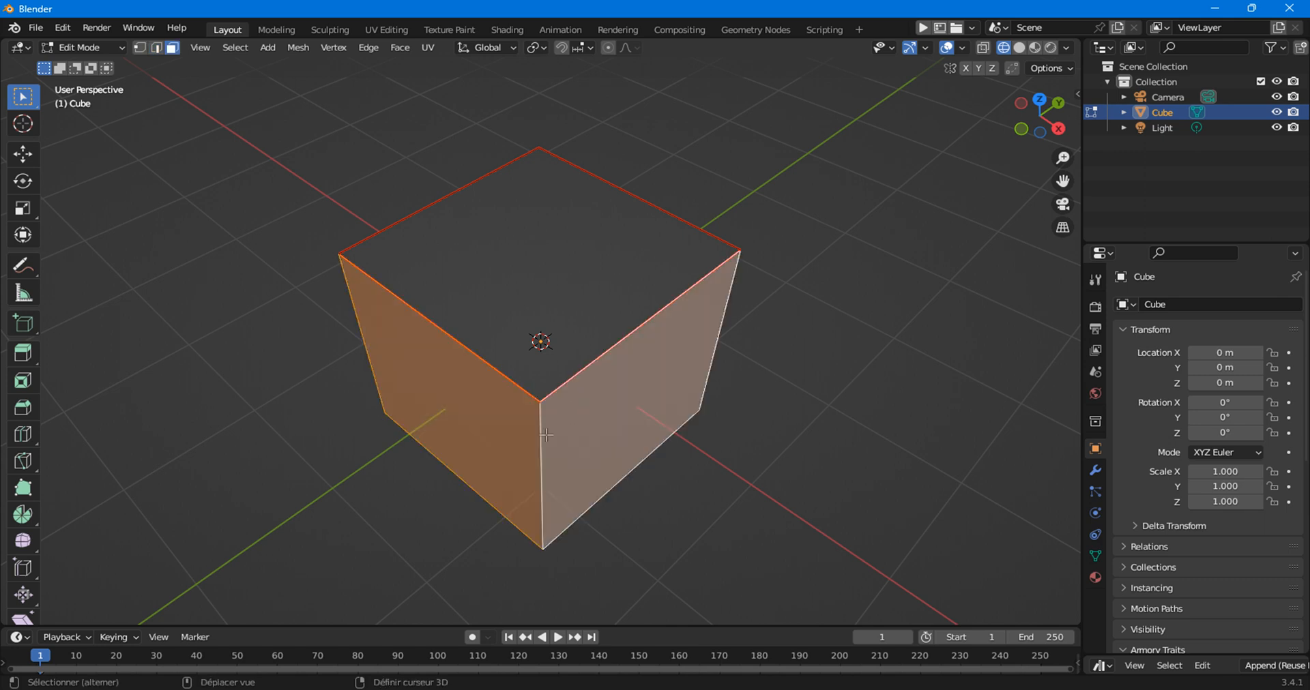
middle_click_drag(545, 435, 522, 369)
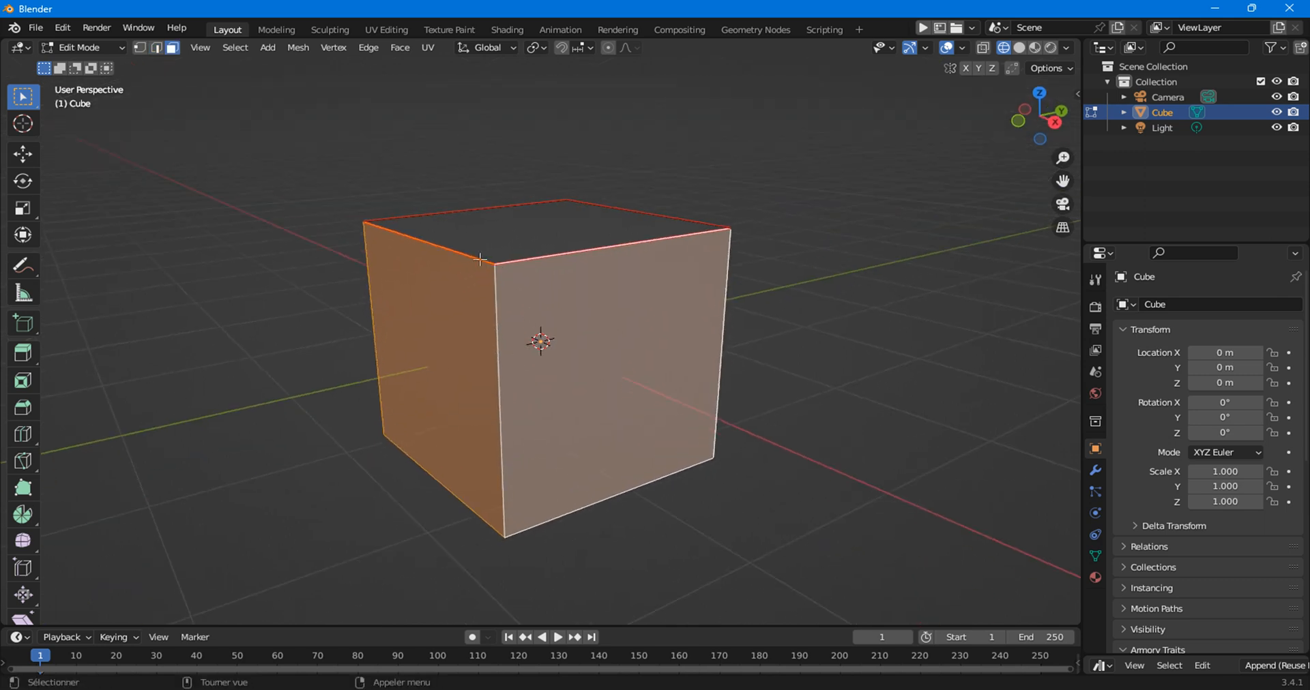
In edge selection, select the four edges around the cube's bottom face and mark them as UV seams.
middle_click_drag(603, 440, 570, 378)
left_click(563, 385)
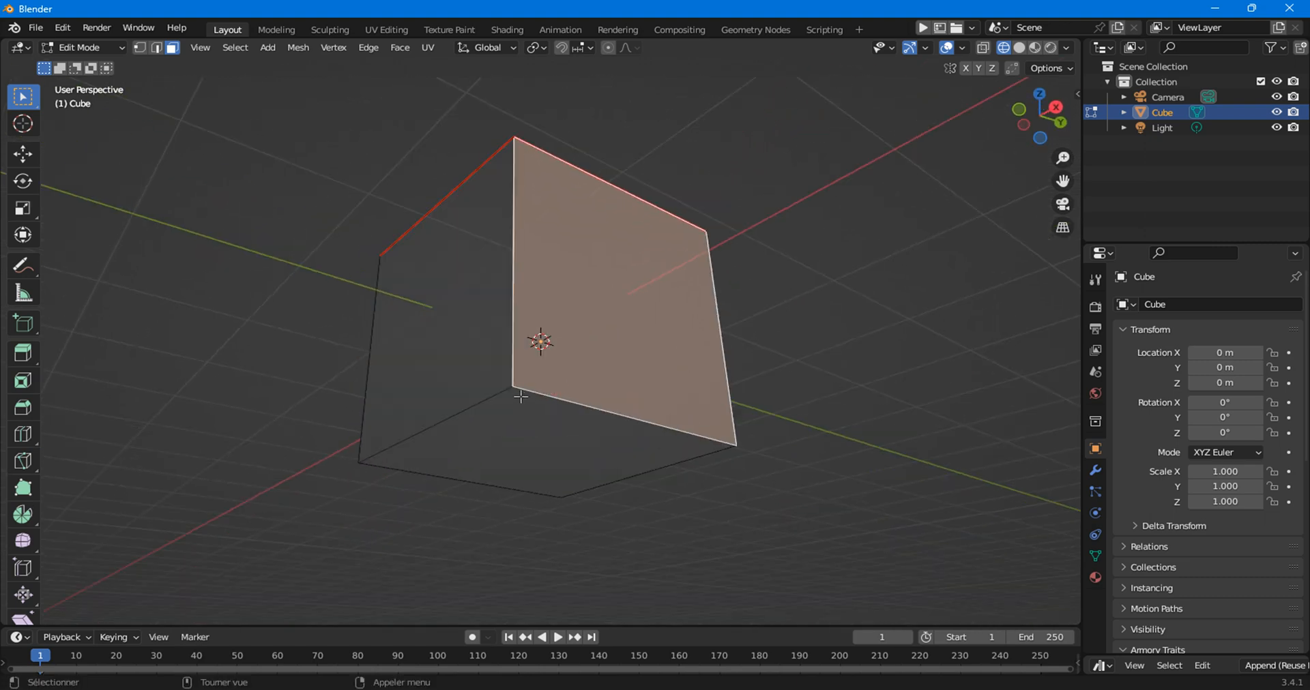
key("2")
left_click(498, 390)
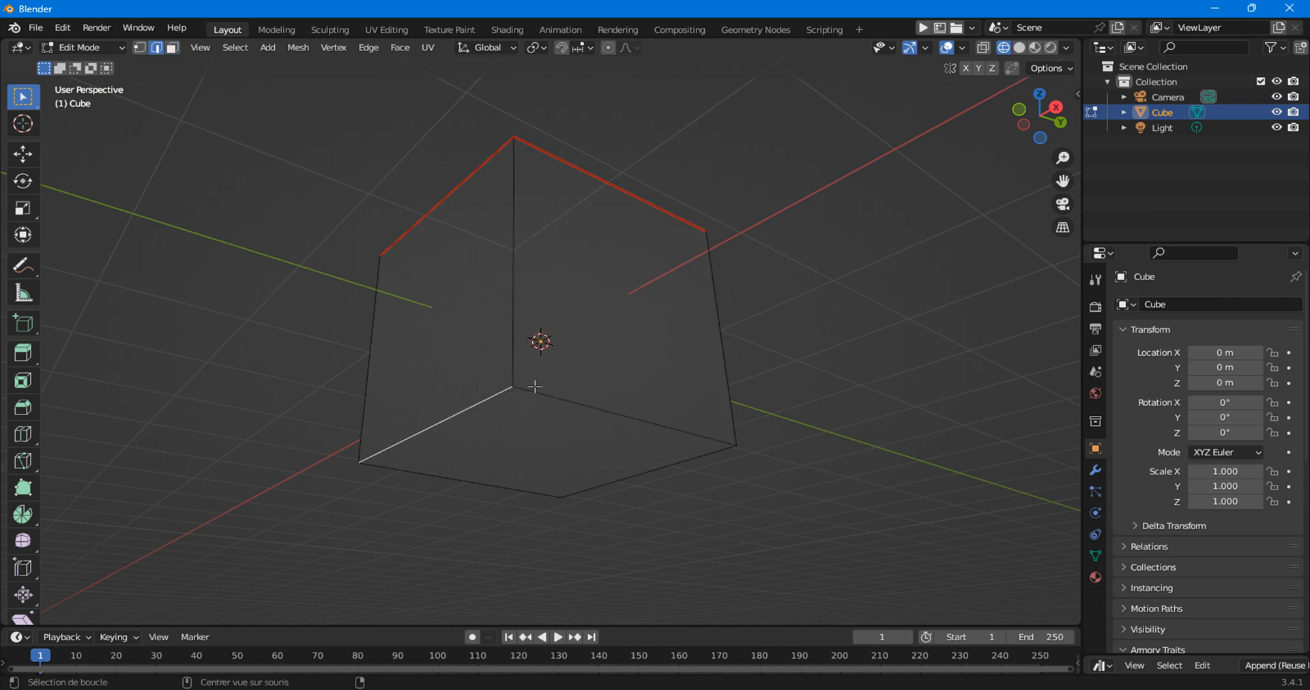
left_click(494, 390)
left_click(541, 389, "shift")
left_click(611, 485, "shift")
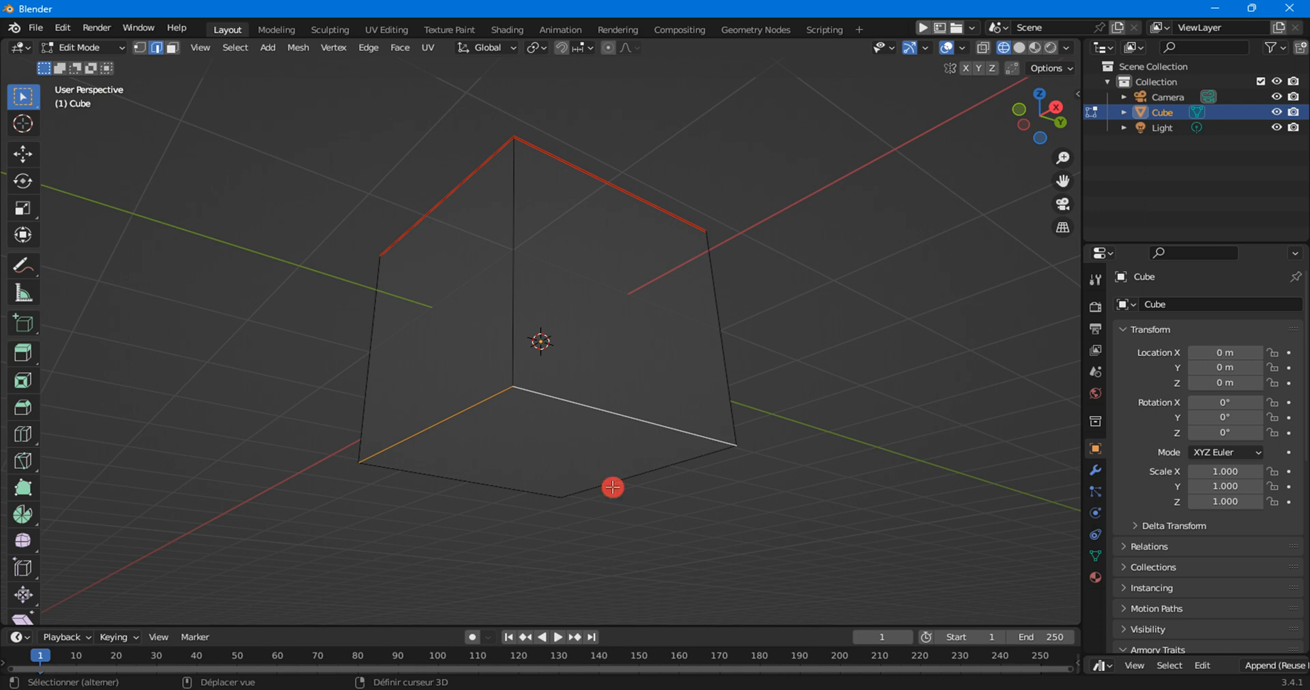
left_click(517, 492, "shift")
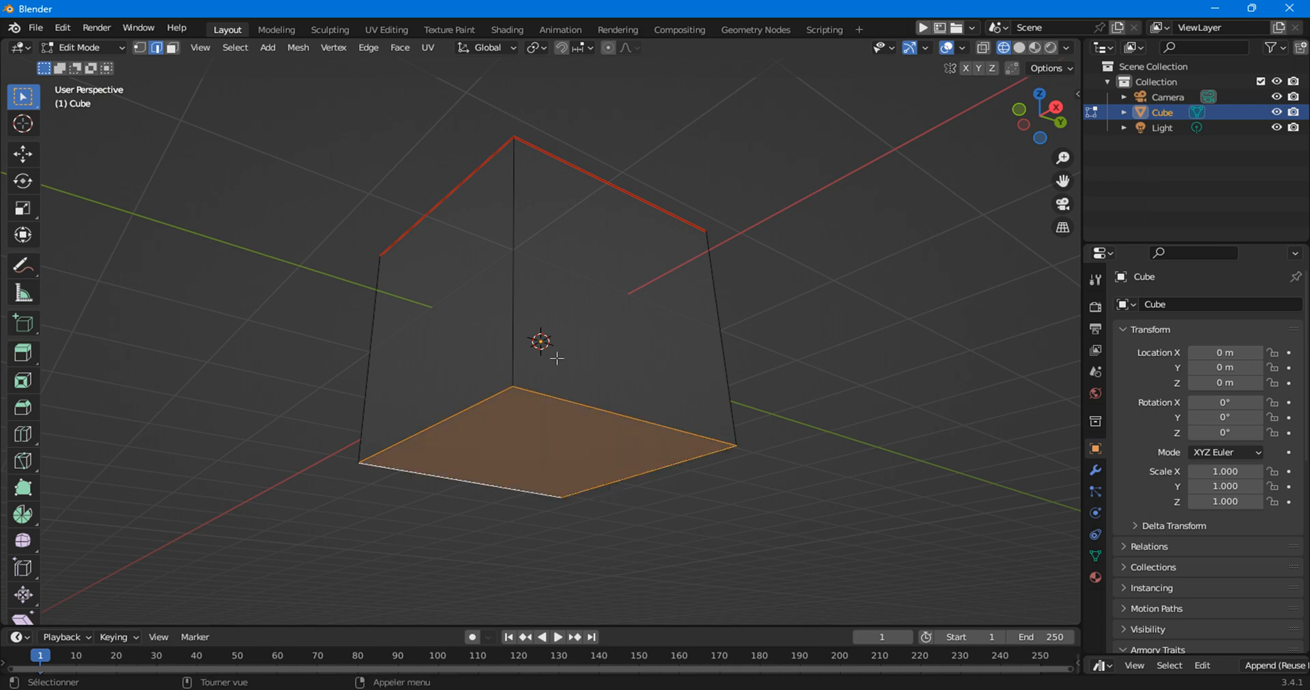
left_click(429, 48)
left_click(451, 231)
middle_click_drag(539, 274, 525, 363)
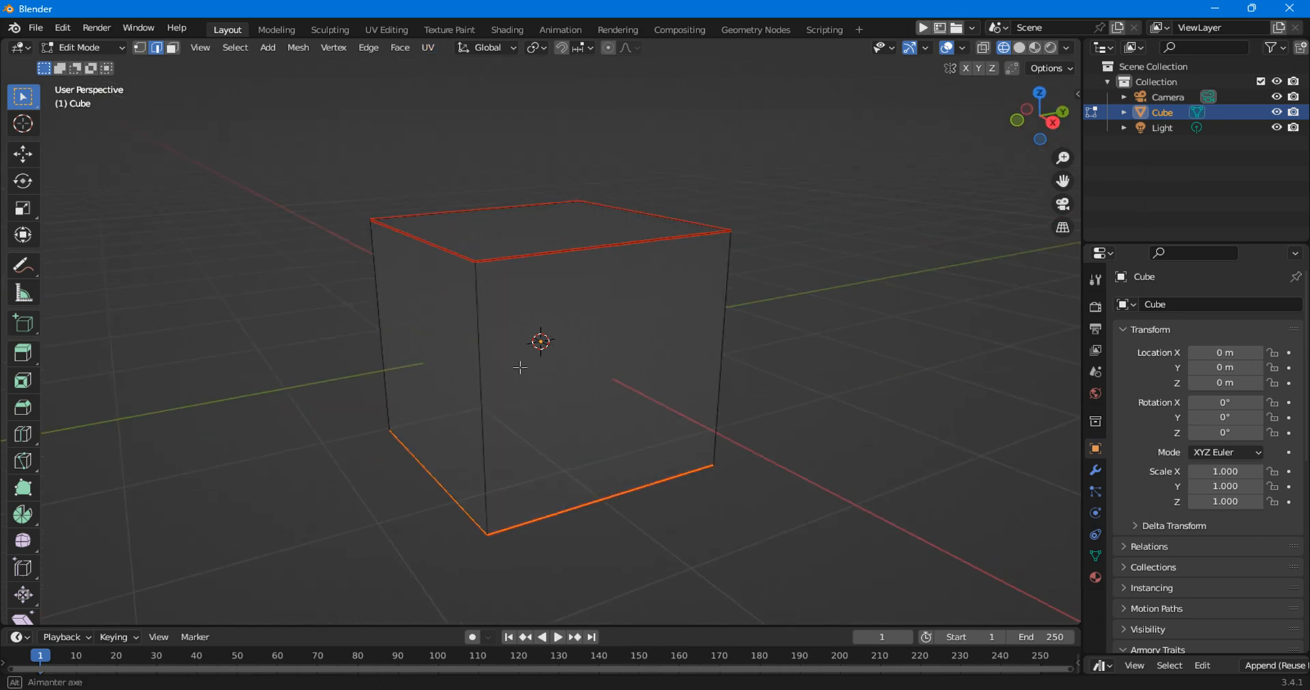
Switch to face selection and select the face loop around the cube's four side faces.
left_click(524, 368, "alt")
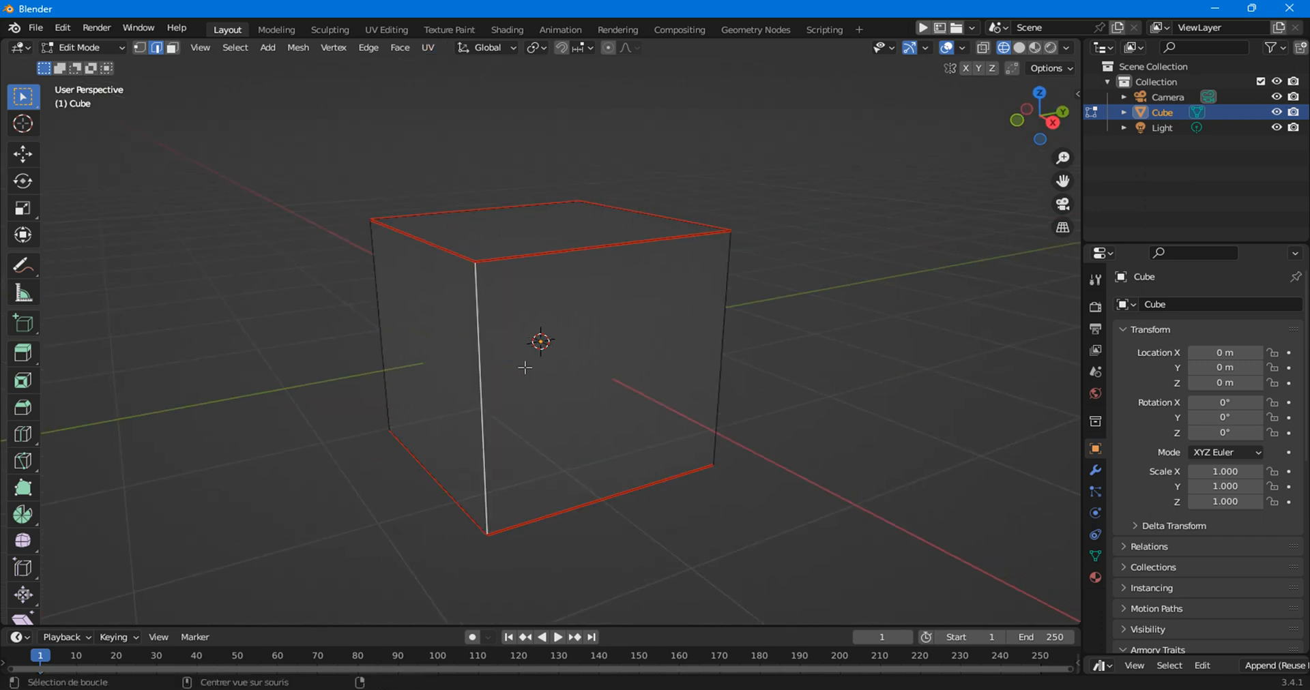
key("3")
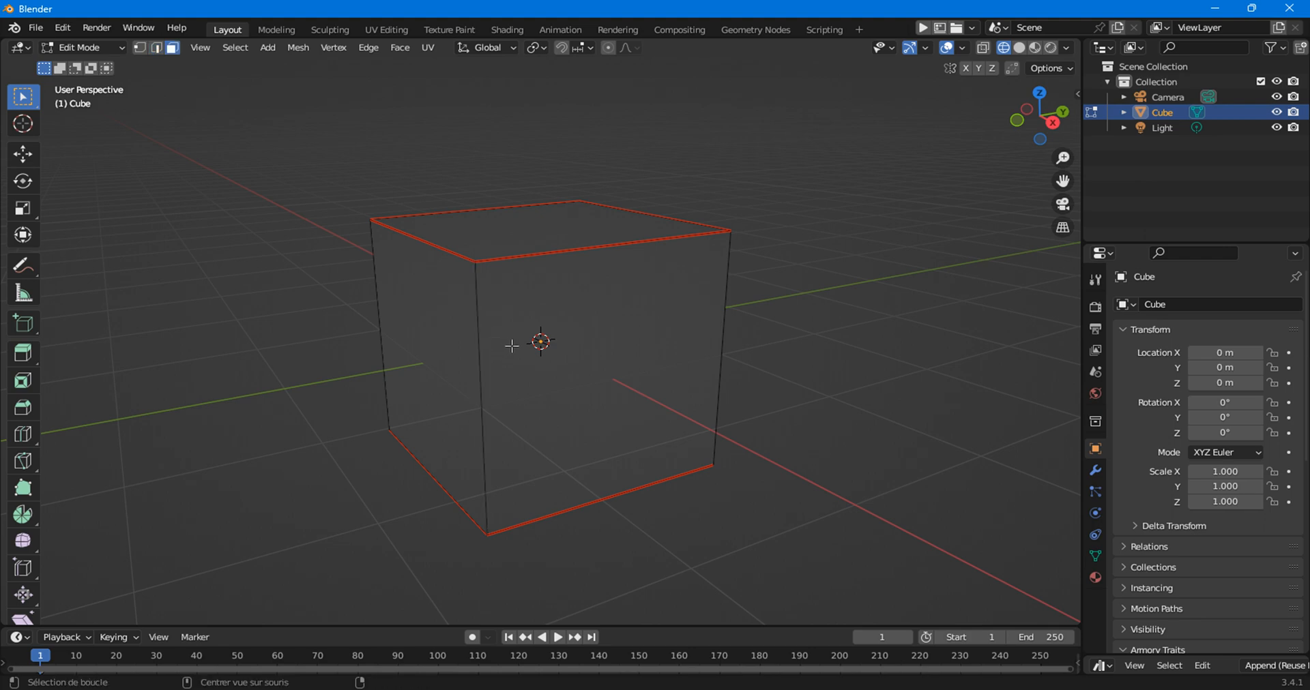
key("a")
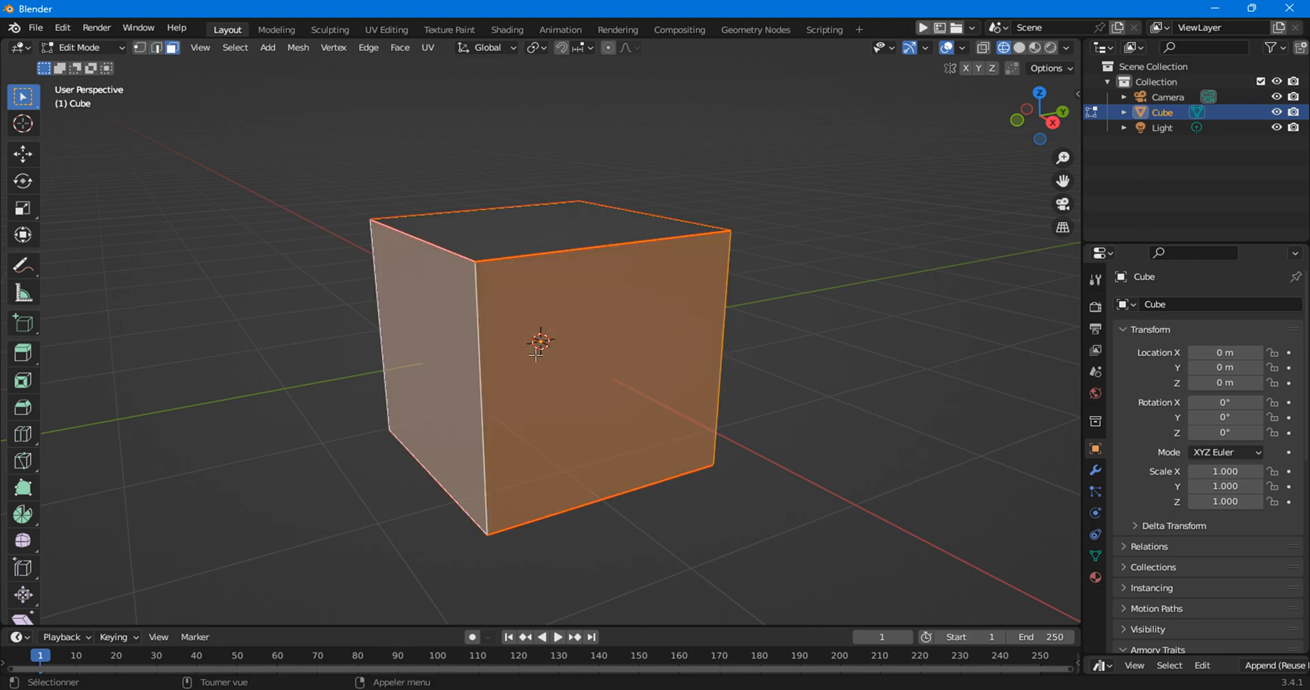
middle_click_drag(535, 354, 563, 346)
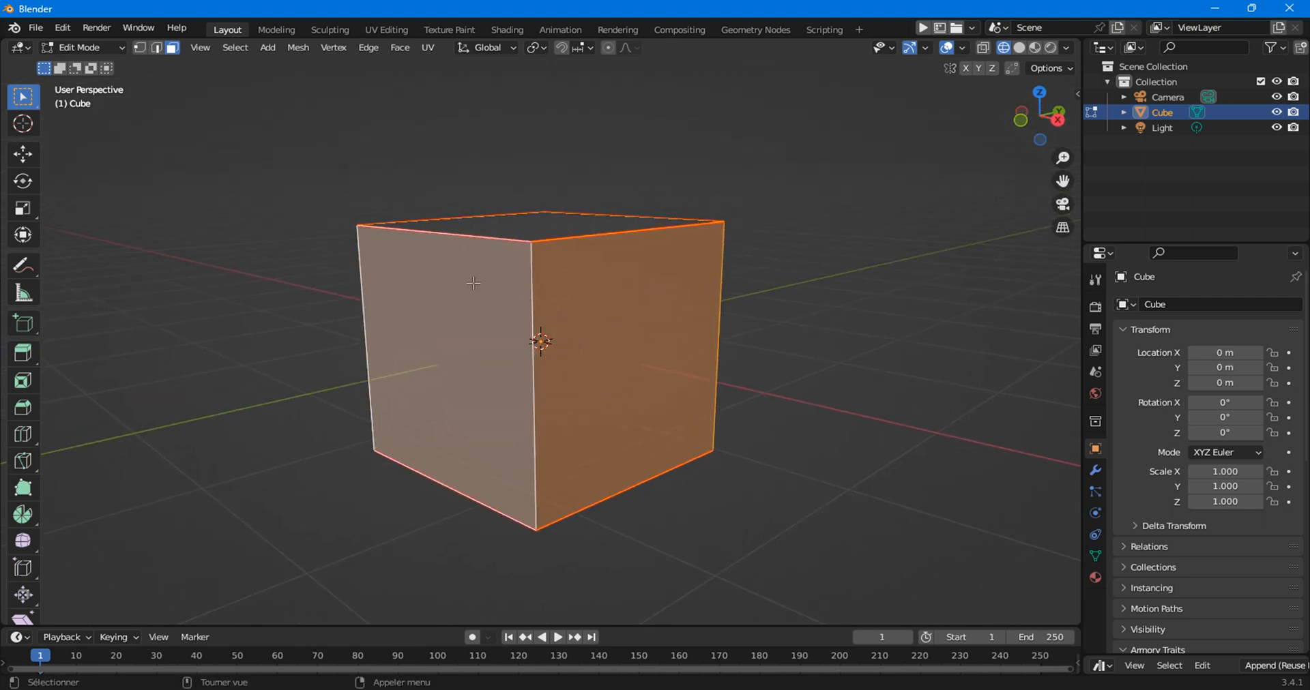
middle_click_drag(511, 291, 513, 312)
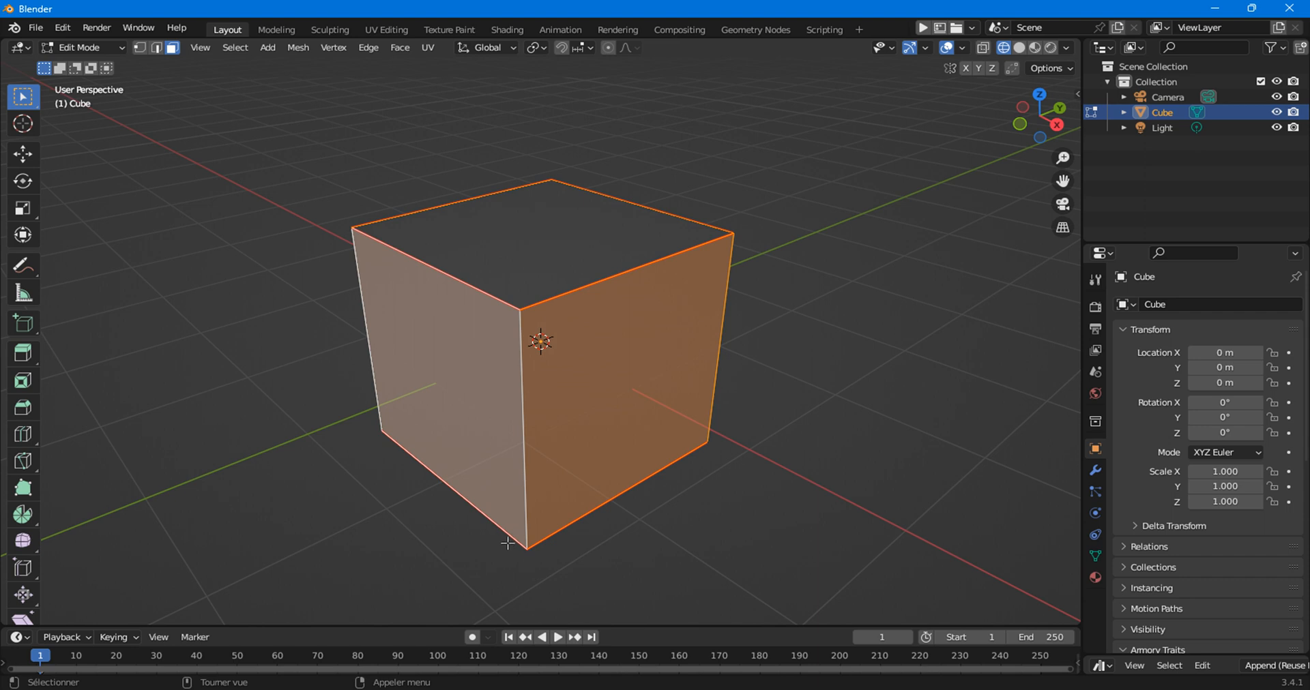
In edge selection, mark the vertical edge between the cube's -Y and +X side faces as a UV seam.
left_click(522, 396)
left_click(155, 46)
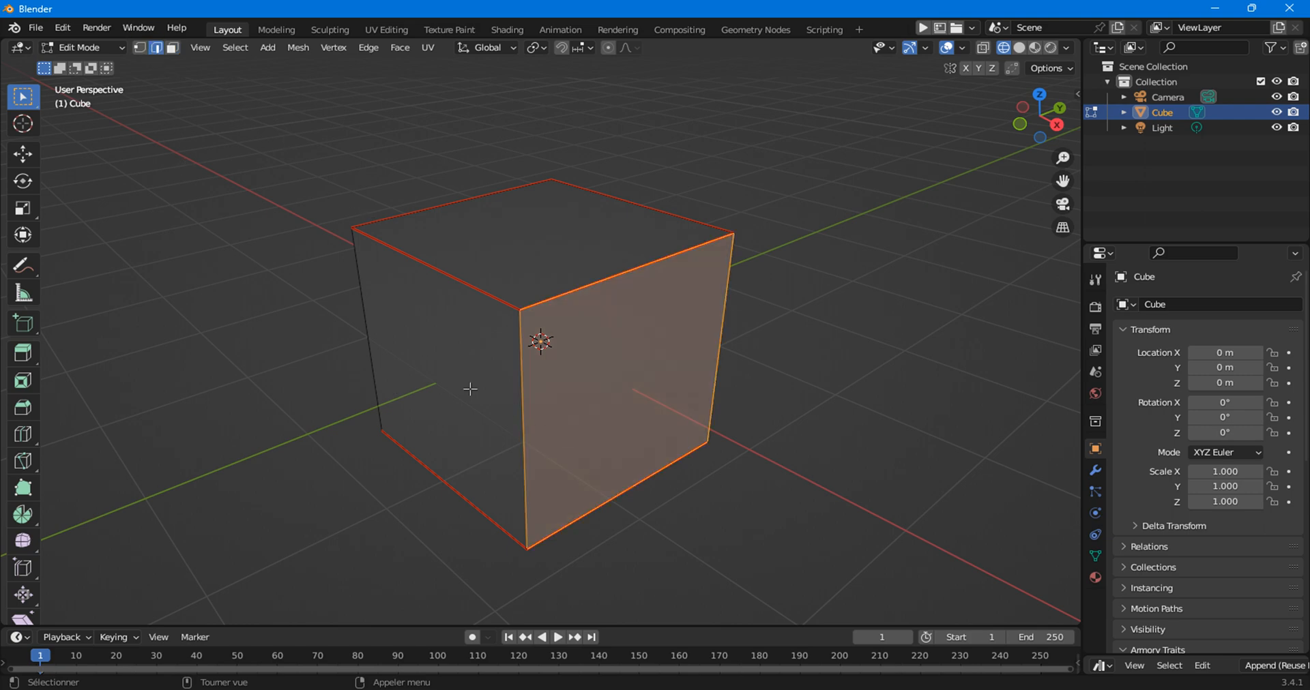
middle_click_drag(591, 390, 492, 353)
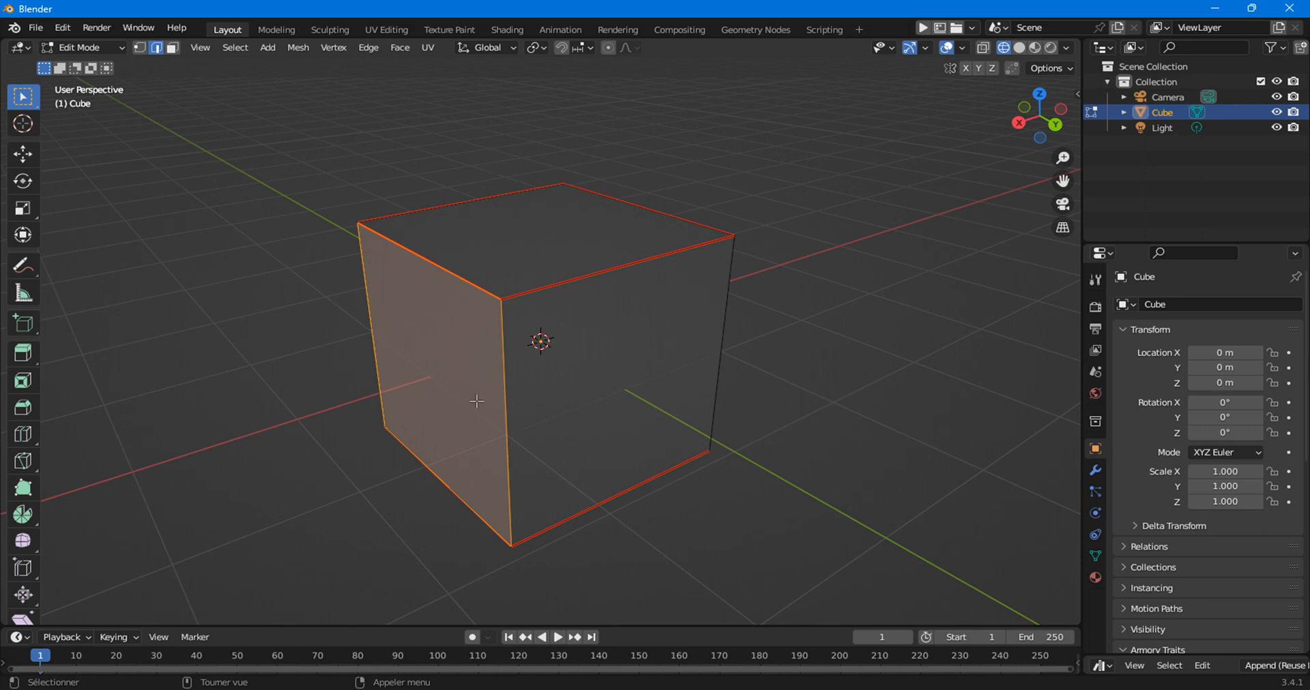
middle_click_drag(582, 364, 500, 386)
left_click(403, 359)
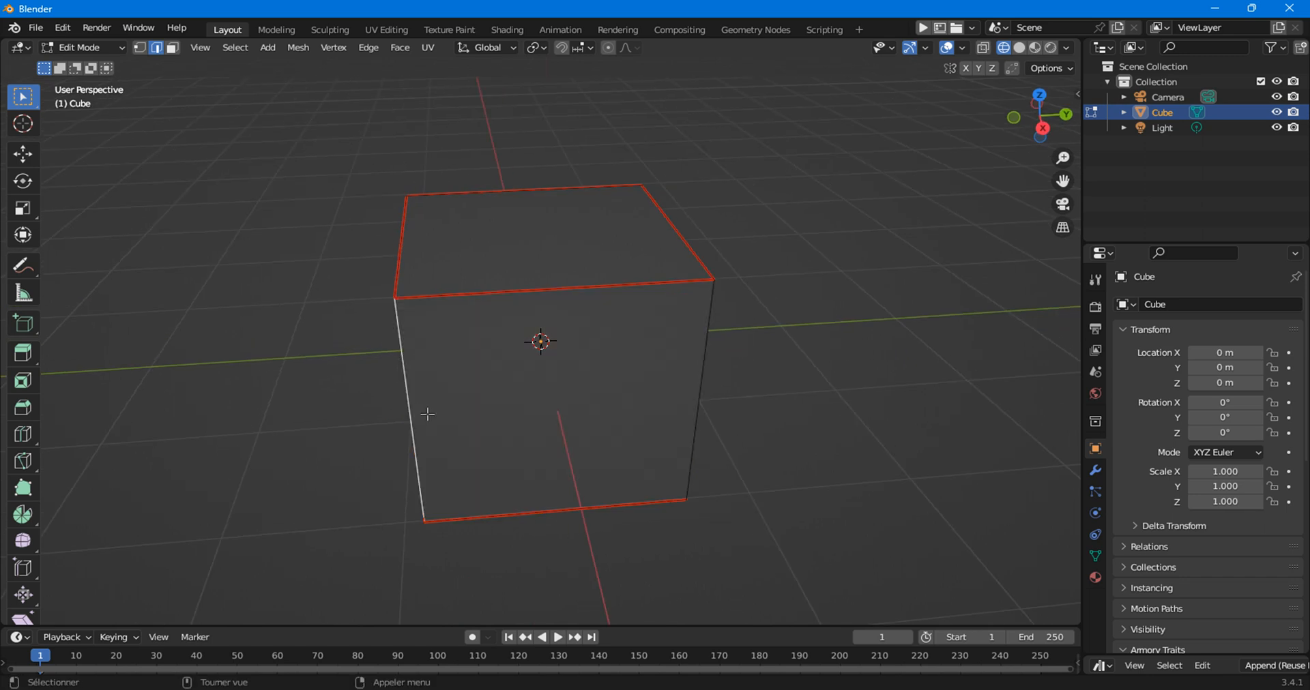
middle_click_drag(428, 413, 529, 407)
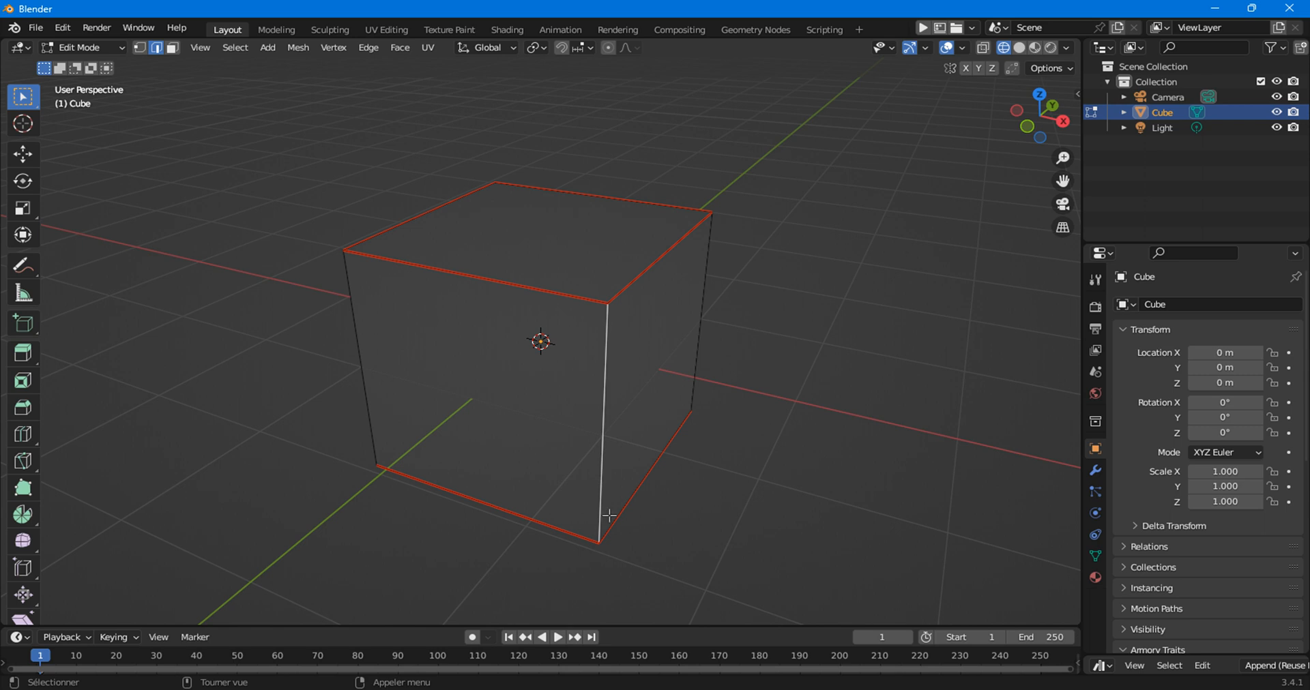
left_click(437, 53)
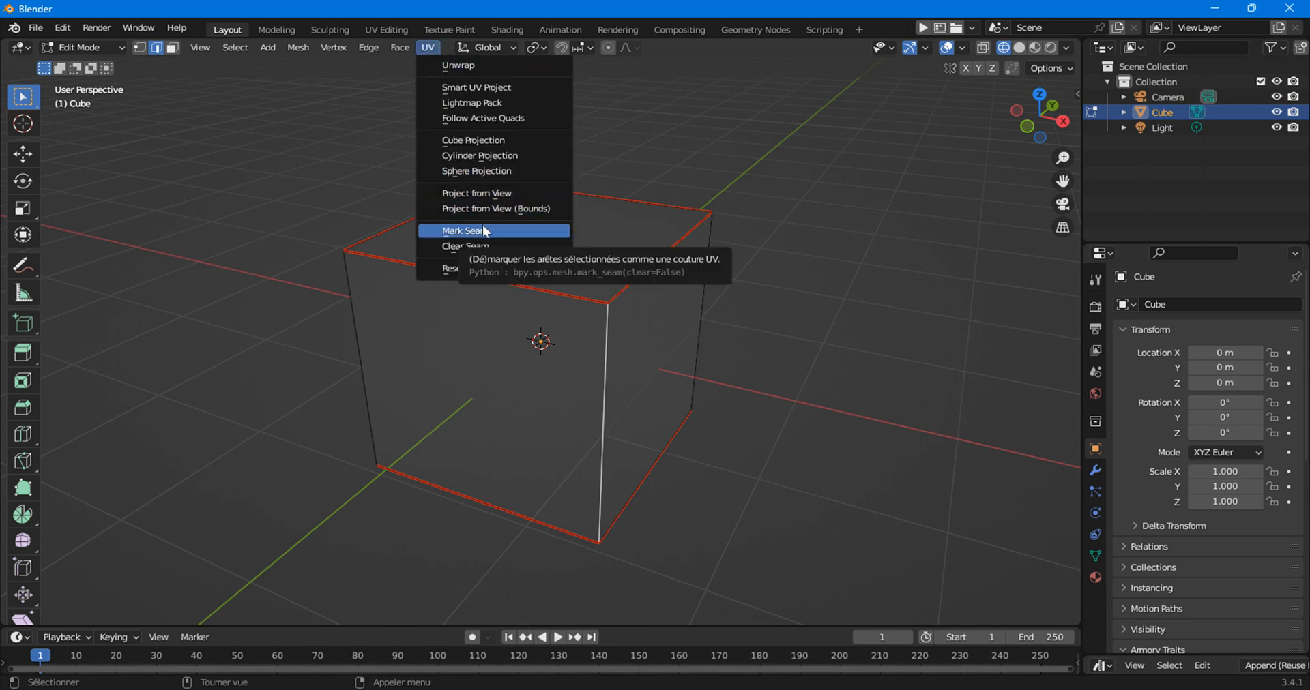
left_click(483, 227)
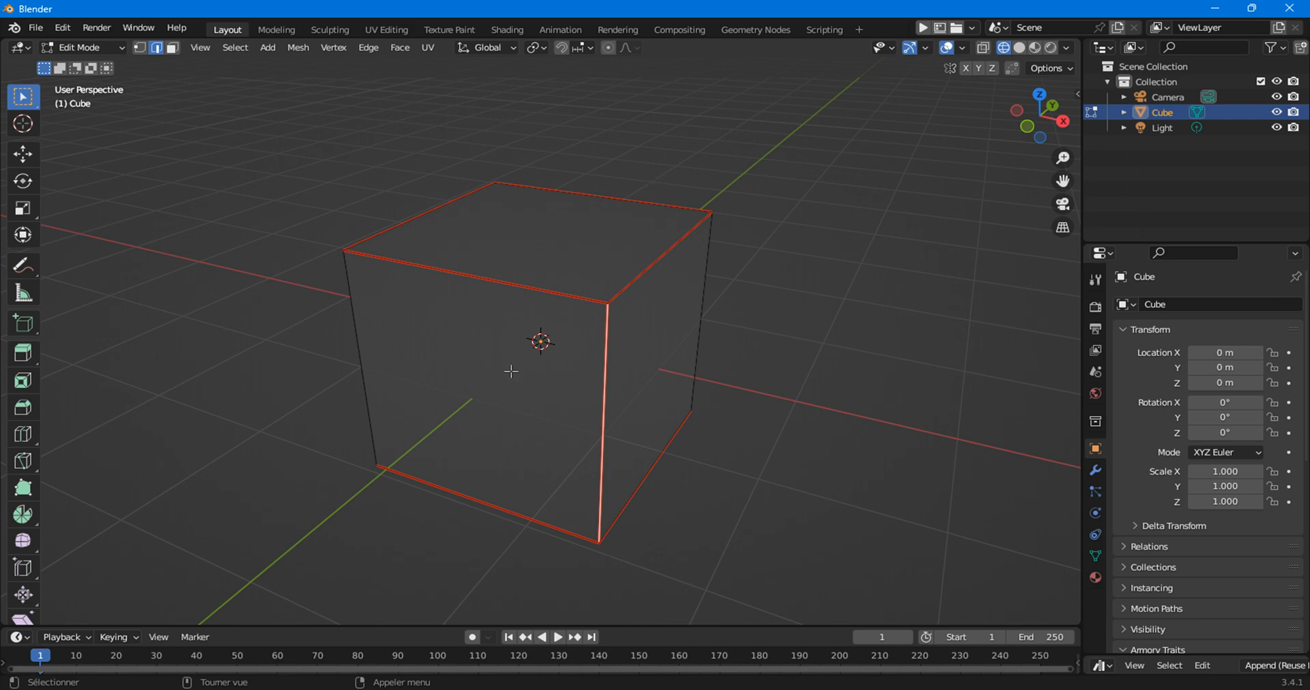
left_click(784, 374)
Open the UV Editing workspace, select the whole cube, and unwrap it along the marked seams.
left_click(378, 32)
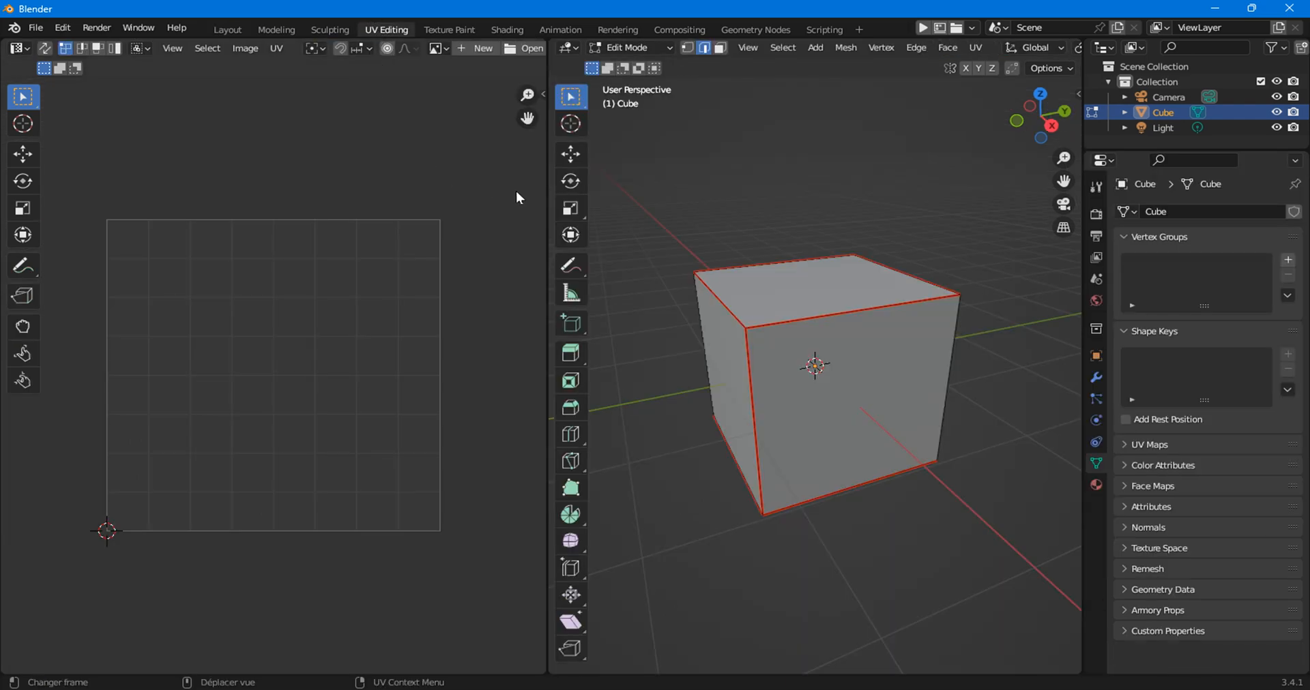
key("a")
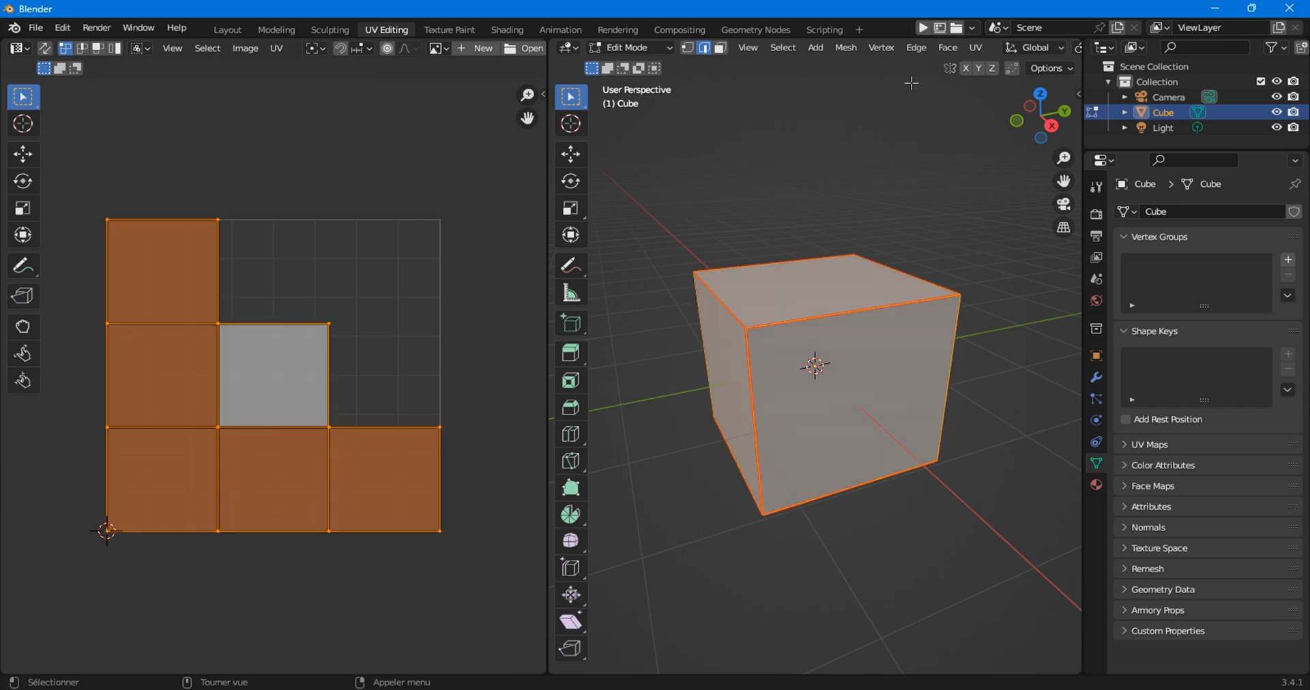
left_click(975, 47)
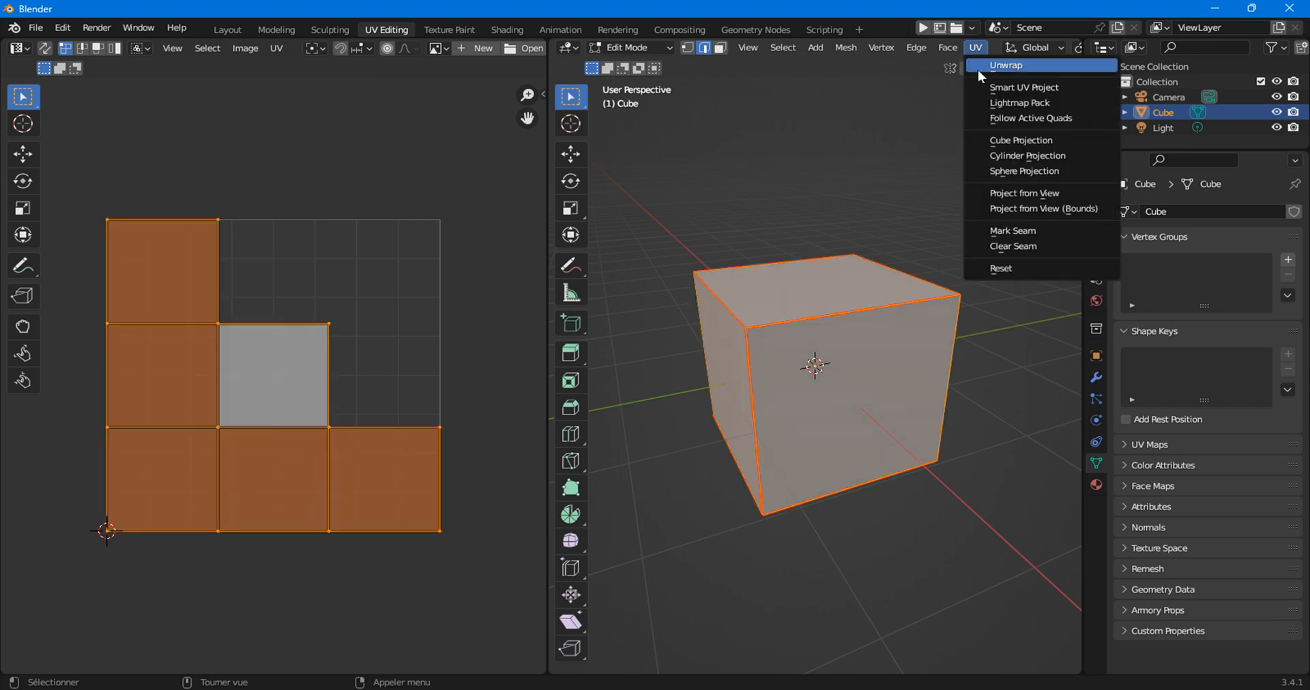
left_click(980, 66)
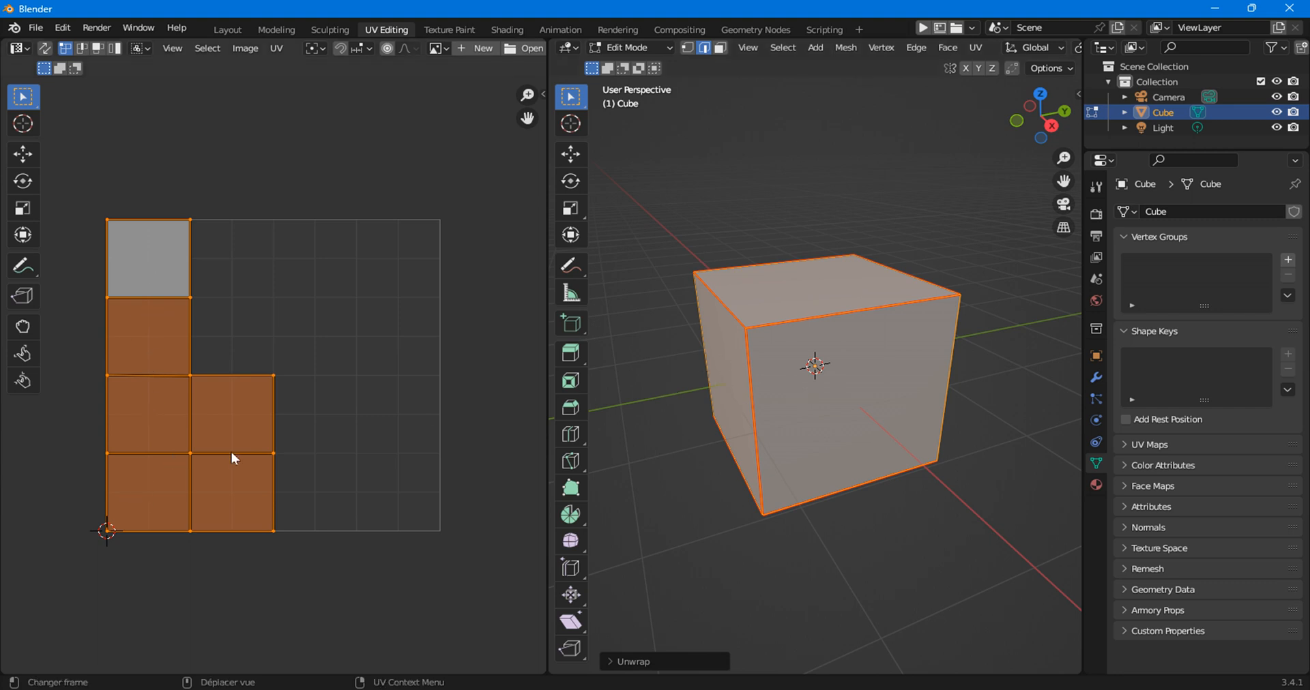
Select the linked UV island containing the second column's upper square, then only the single-square island beneath it.
left_click(227, 407)
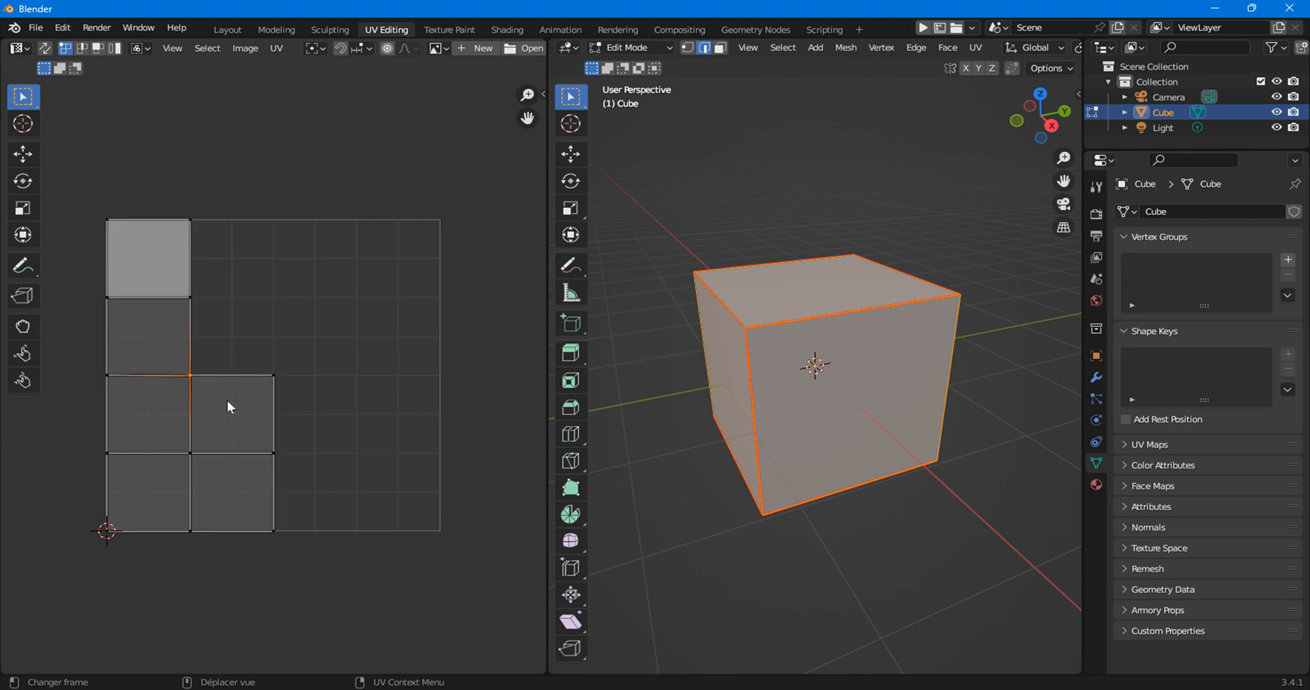
key("l")
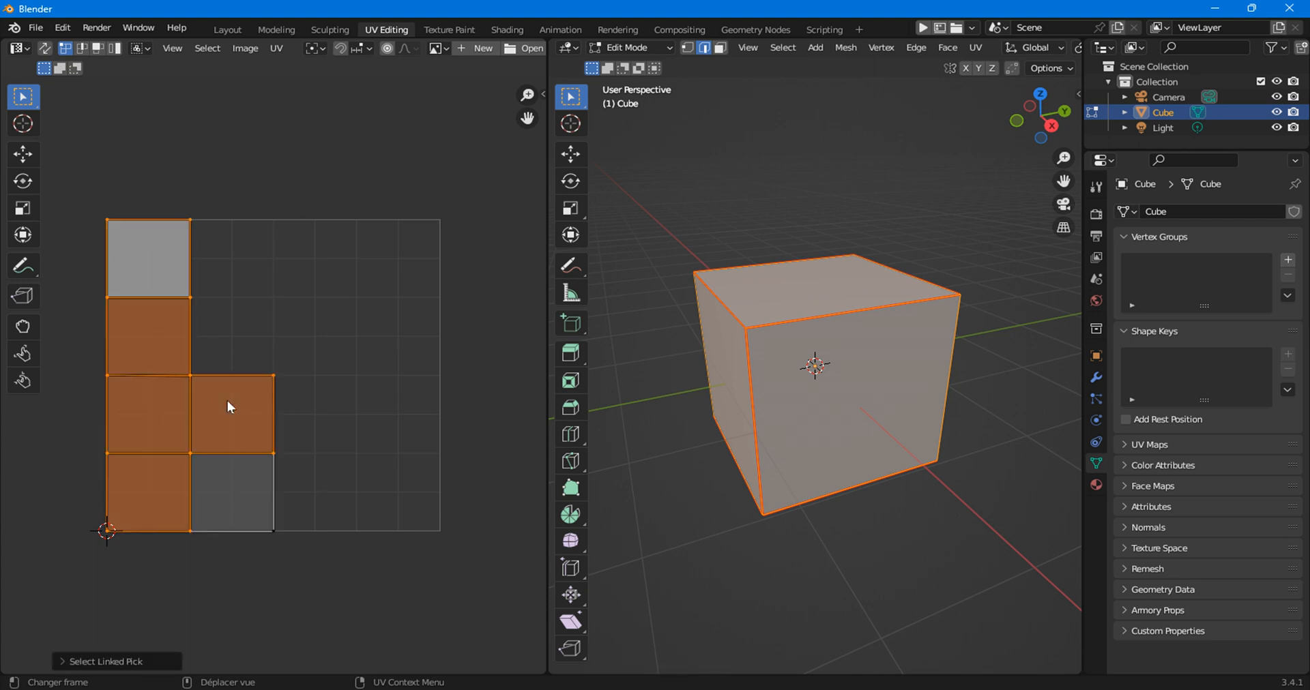
left_click(240, 472)
key("l")
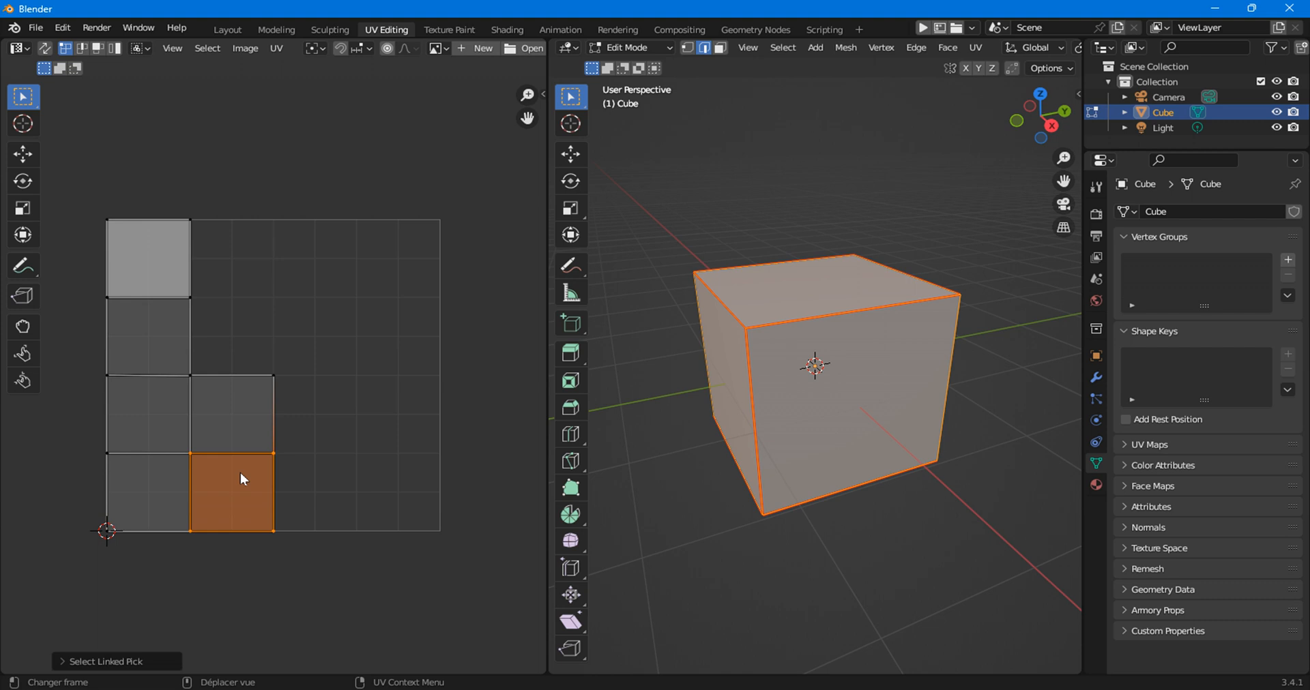
Move the selected single-square UV island horizontally away from the first column.
key("g")
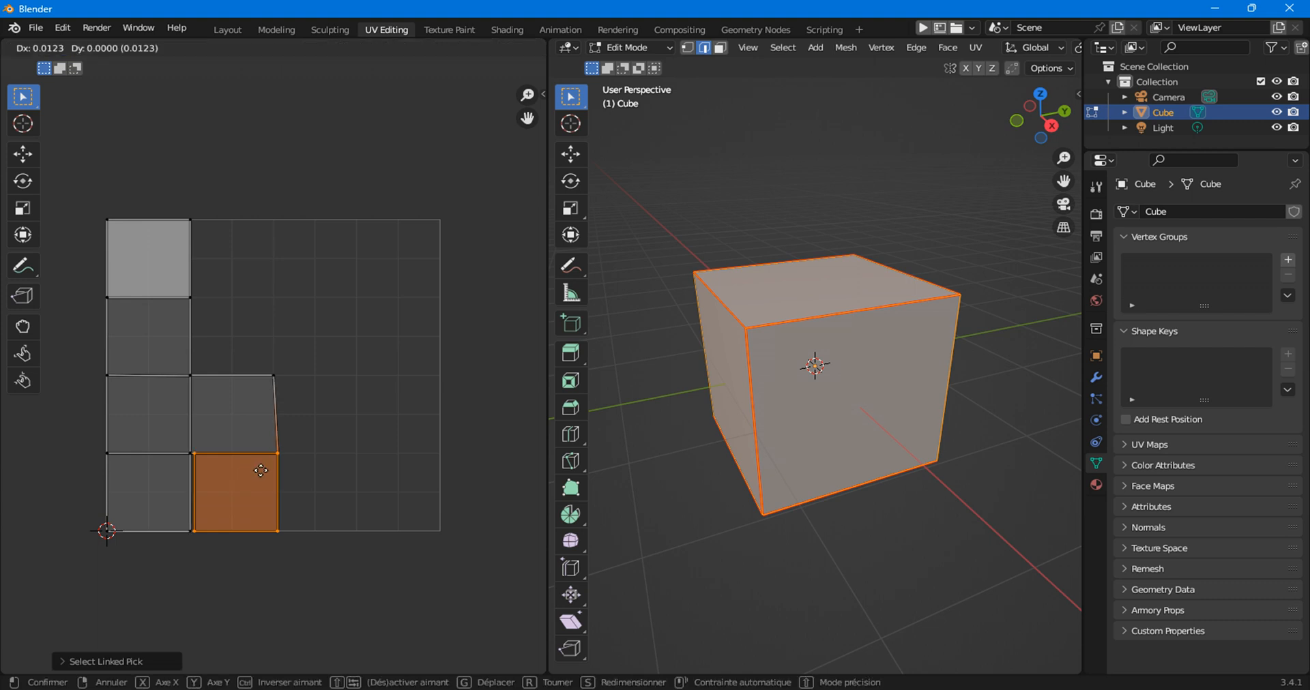
left_click(280, 478)
Check which UV faces belong to the first column's island by selecting its linked geometry repeatedly, then clear the UV selection.
left_click(238, 411)
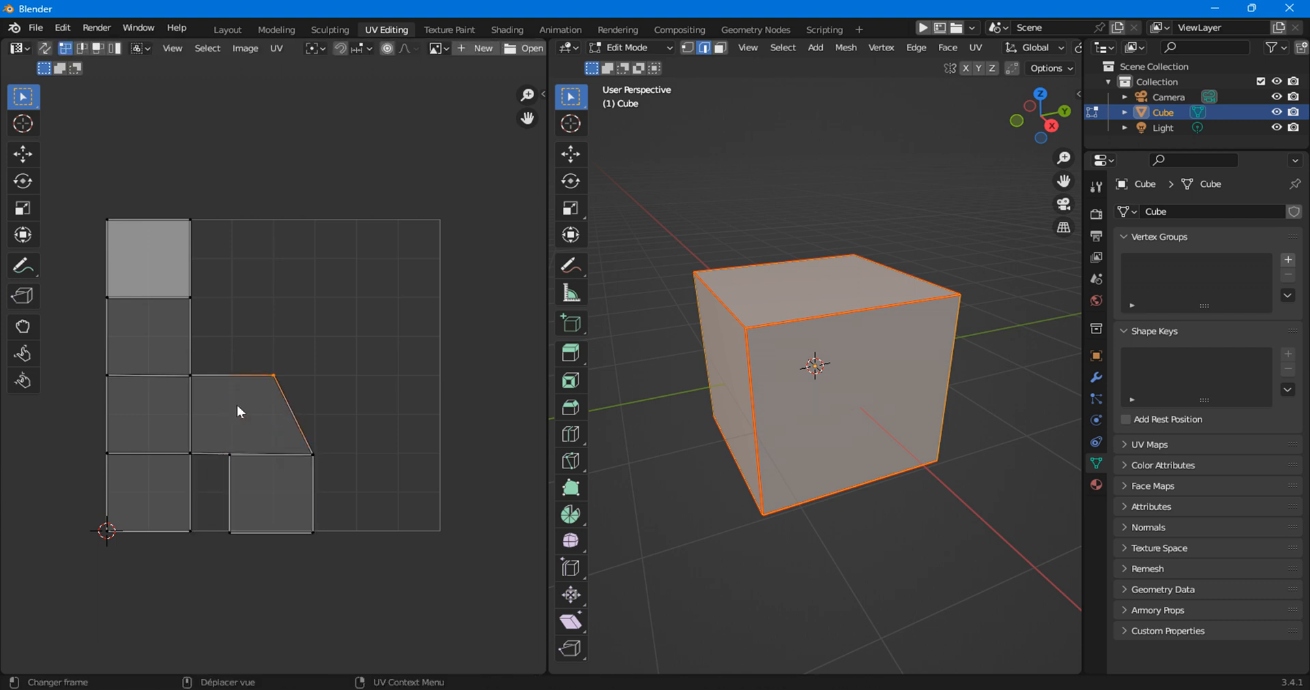
key("m")
key("m")
key("l")
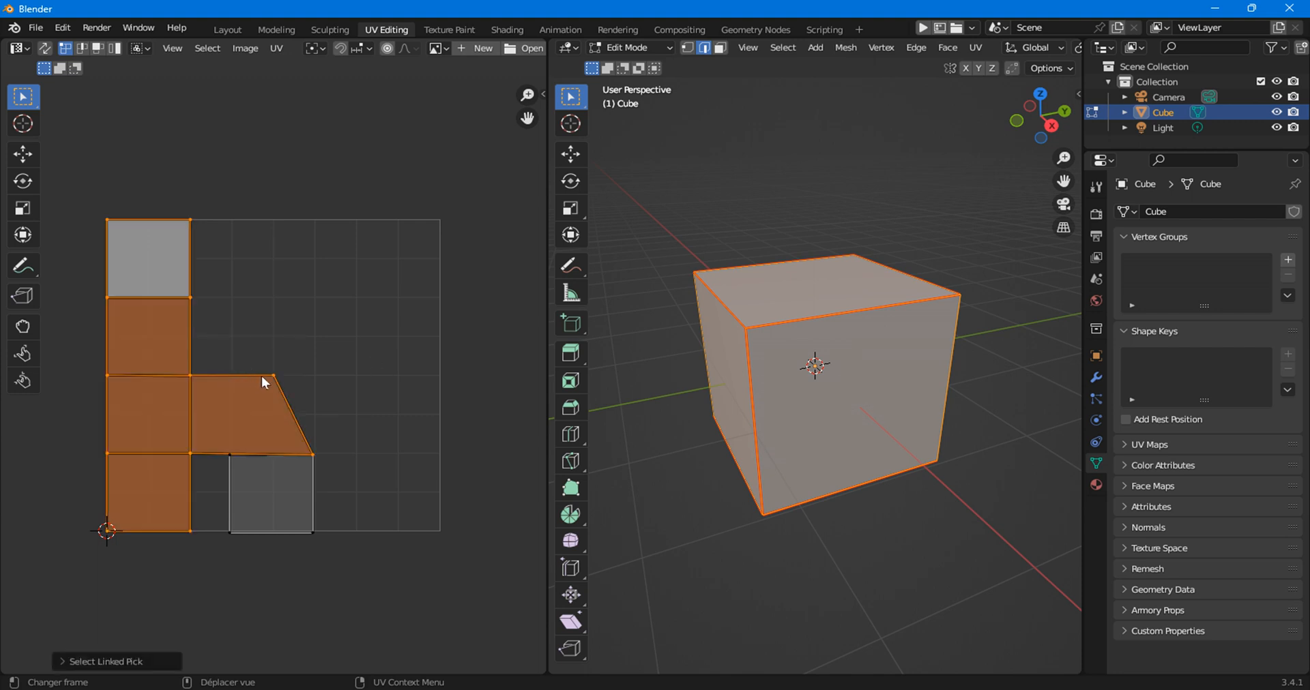
key("ctrl+z")
key("l")
left_click(275, 375)
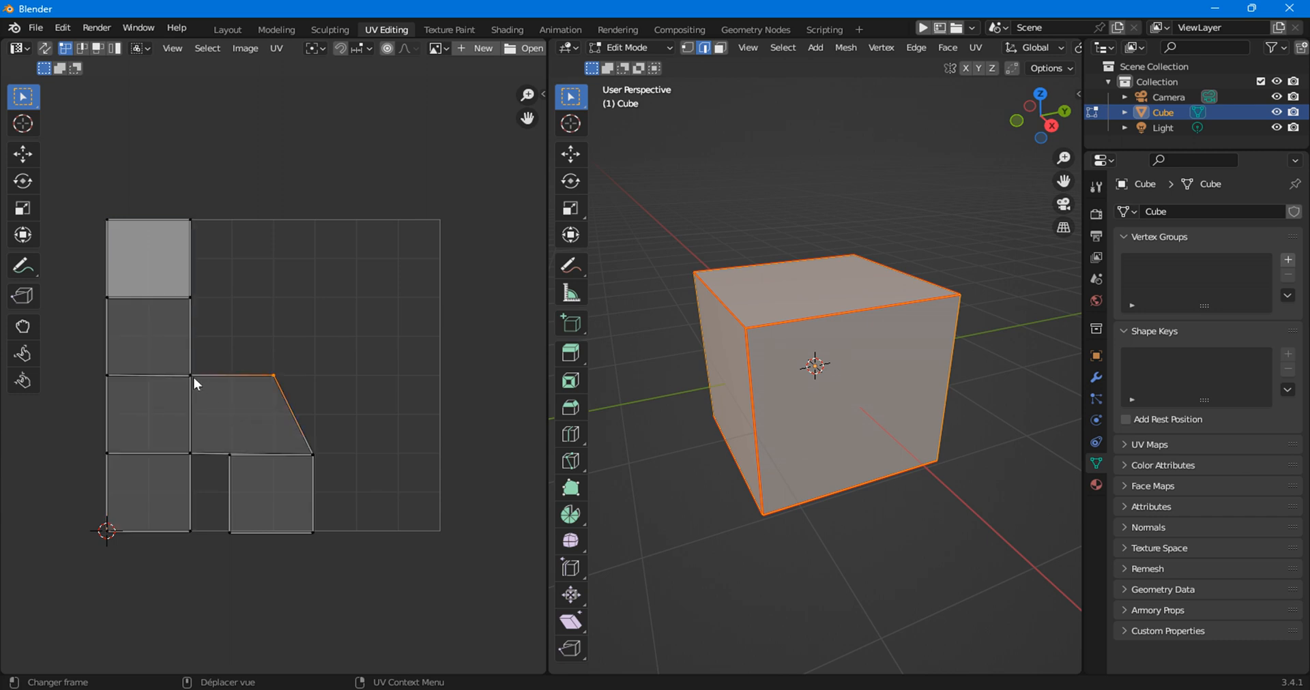
key("l")
left_click(347, 410)
key("l")
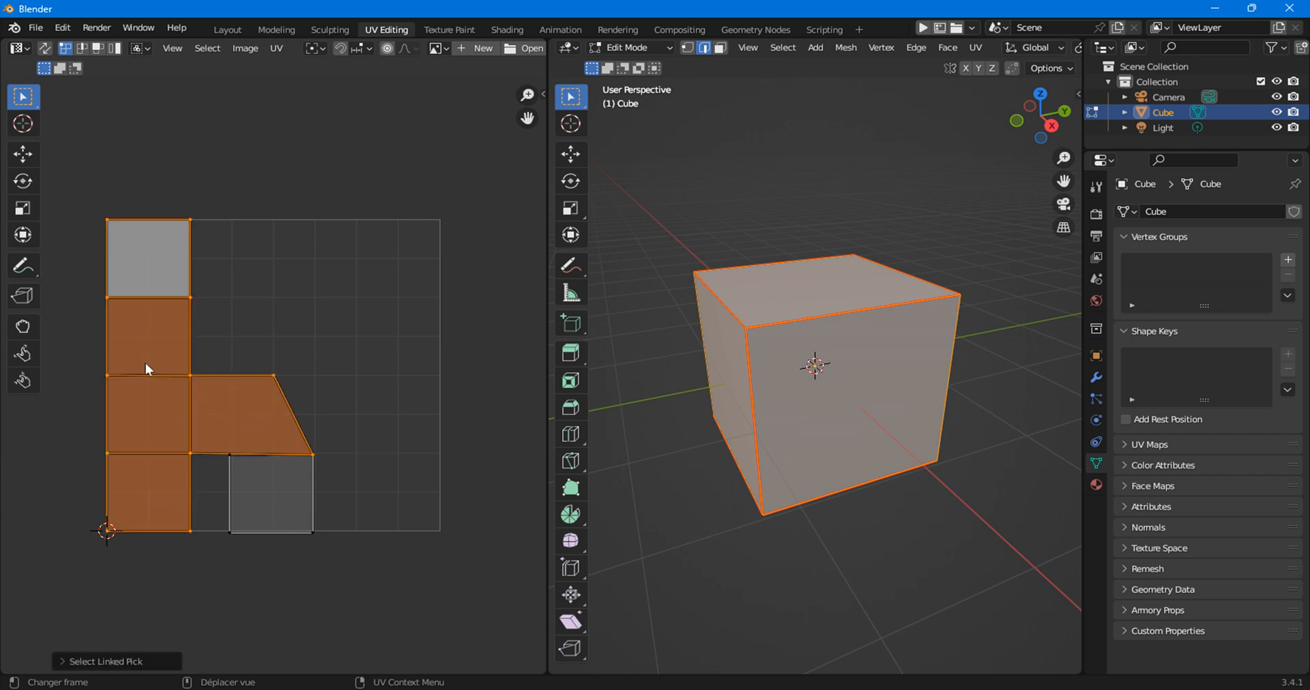
left_click(158, 268)
key("l")
left_click(406, 433)
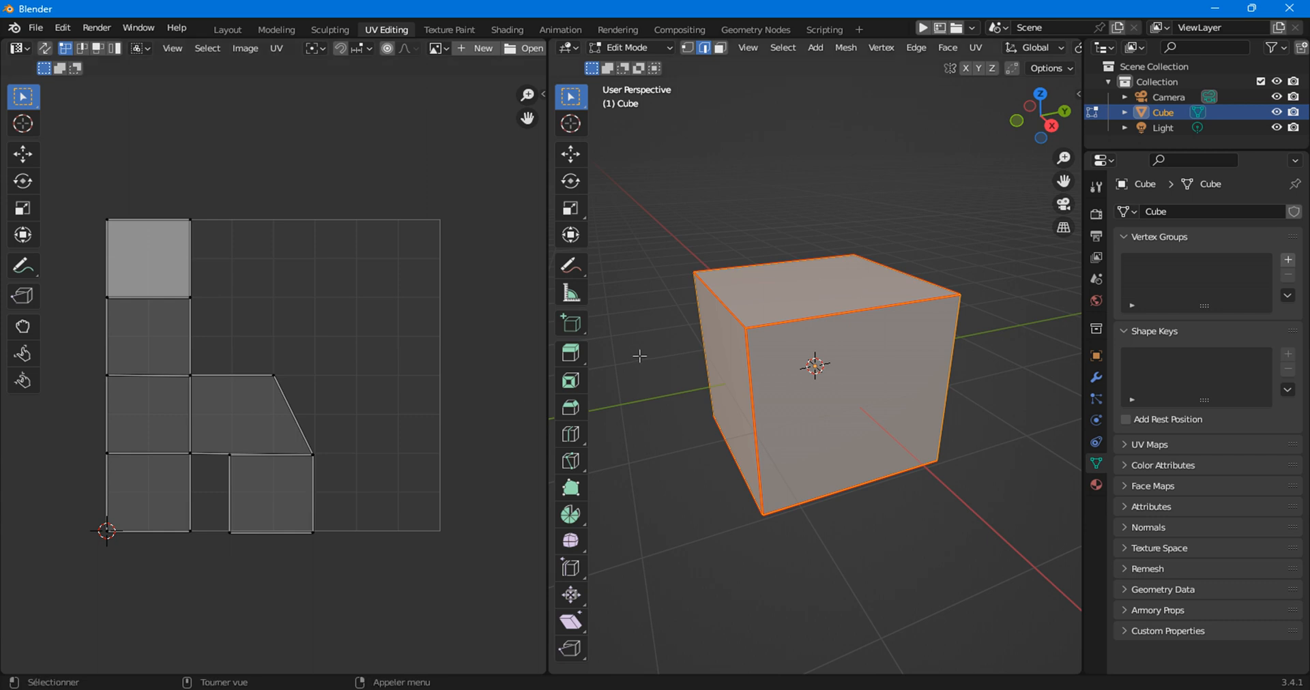
In face selection, select the cube's top face to examine its UV face, then select the whole cube.
middle_click_drag(692, 321, 804, 306)
left_click(804, 306)
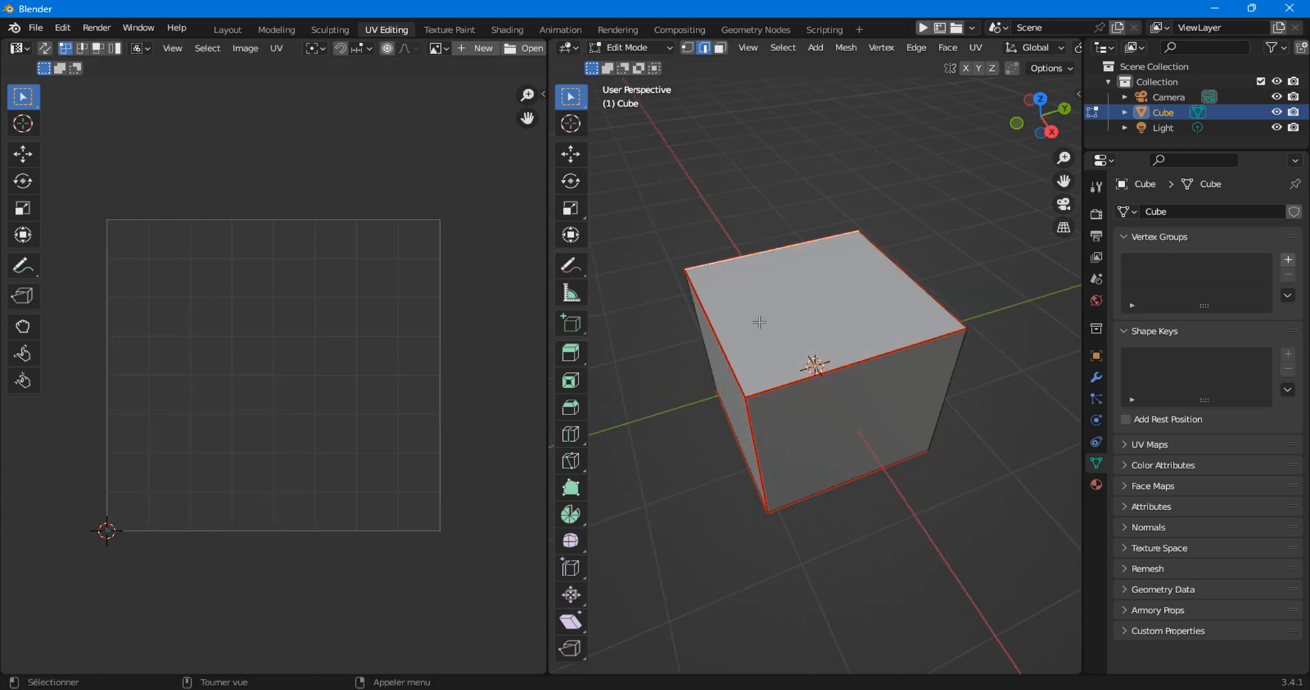
key("3")
left_click(799, 292)
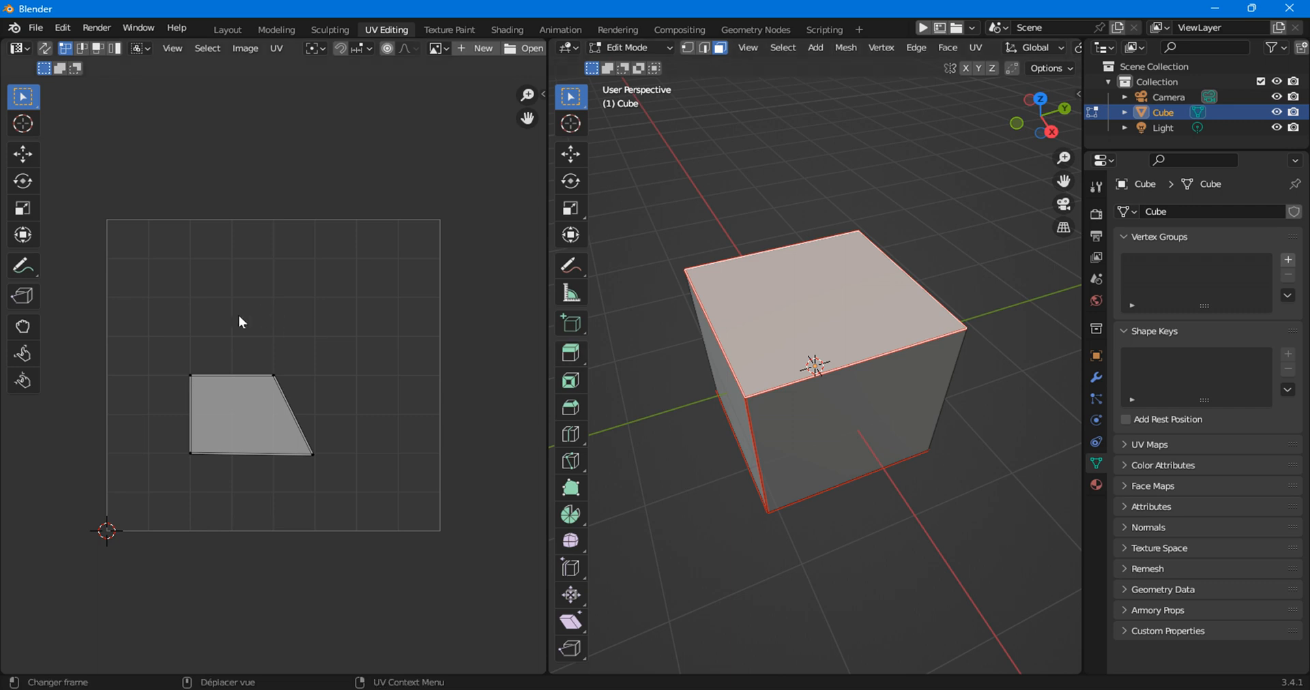
key("a")
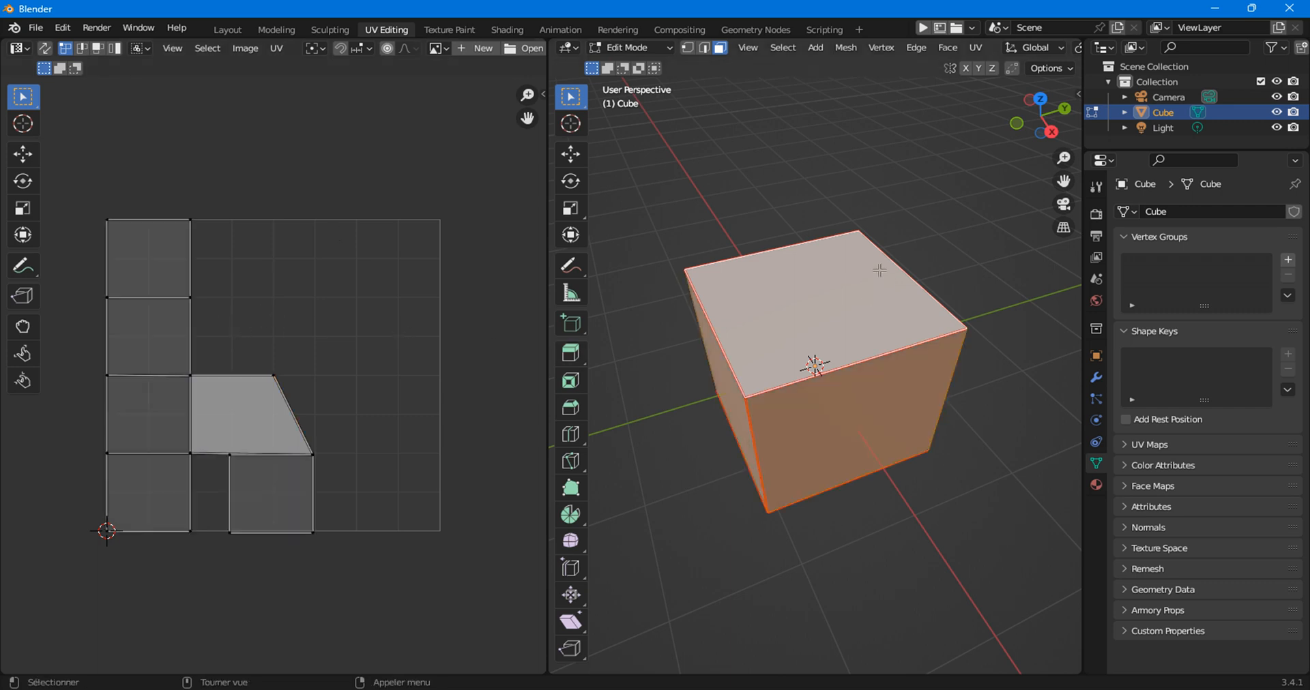
key("a")
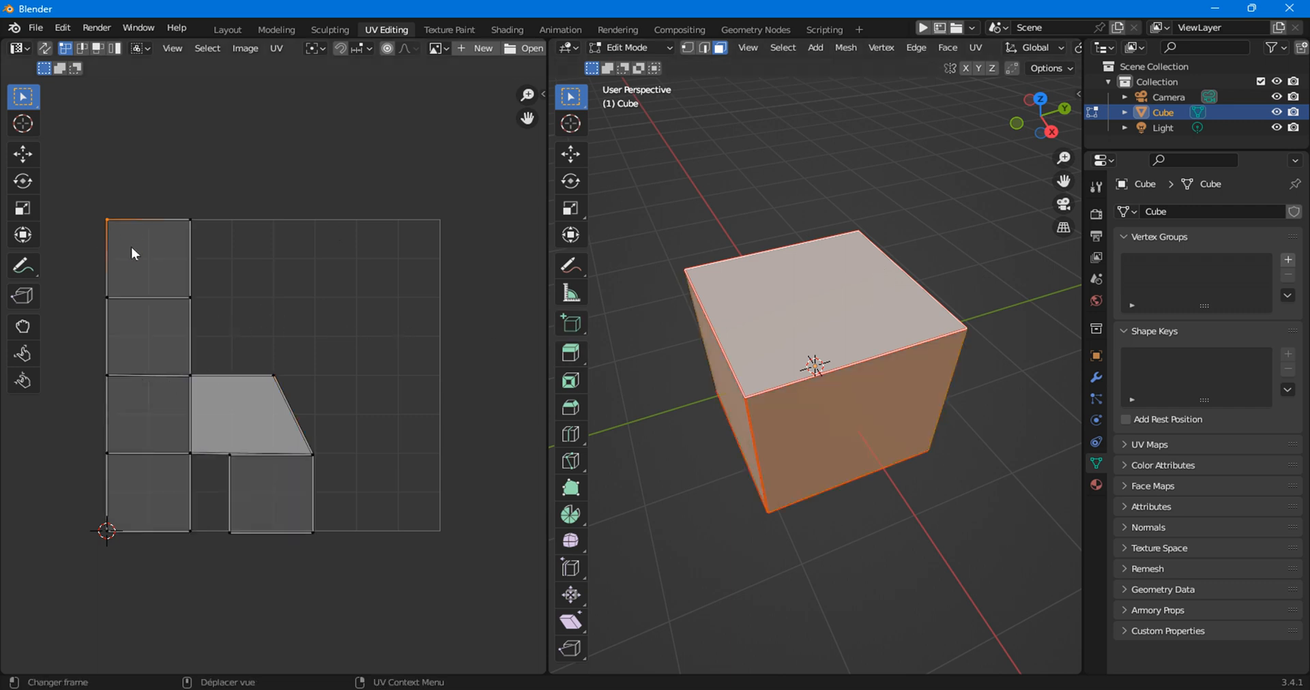
In UV face selection, select the first column's top square and the slanted face, then hide the unselected UV faces.
left_click(98, 49)
left_click(159, 277)
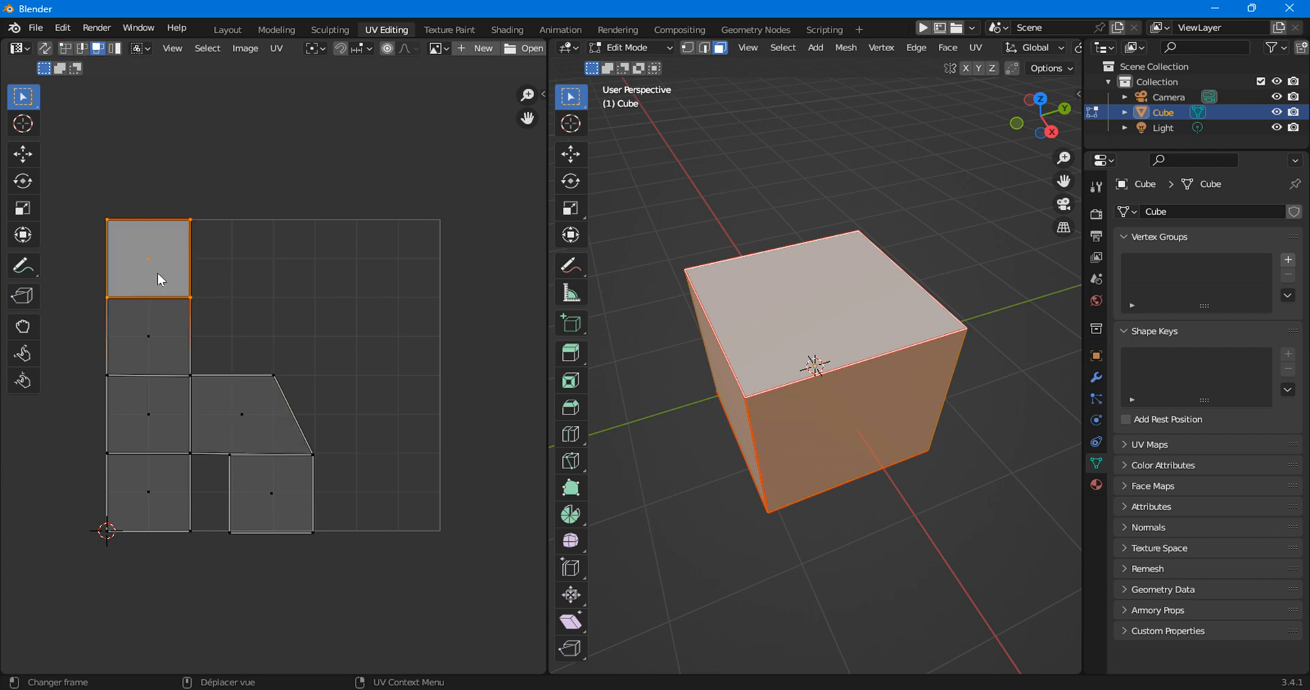
left_click(243, 419, "shift")
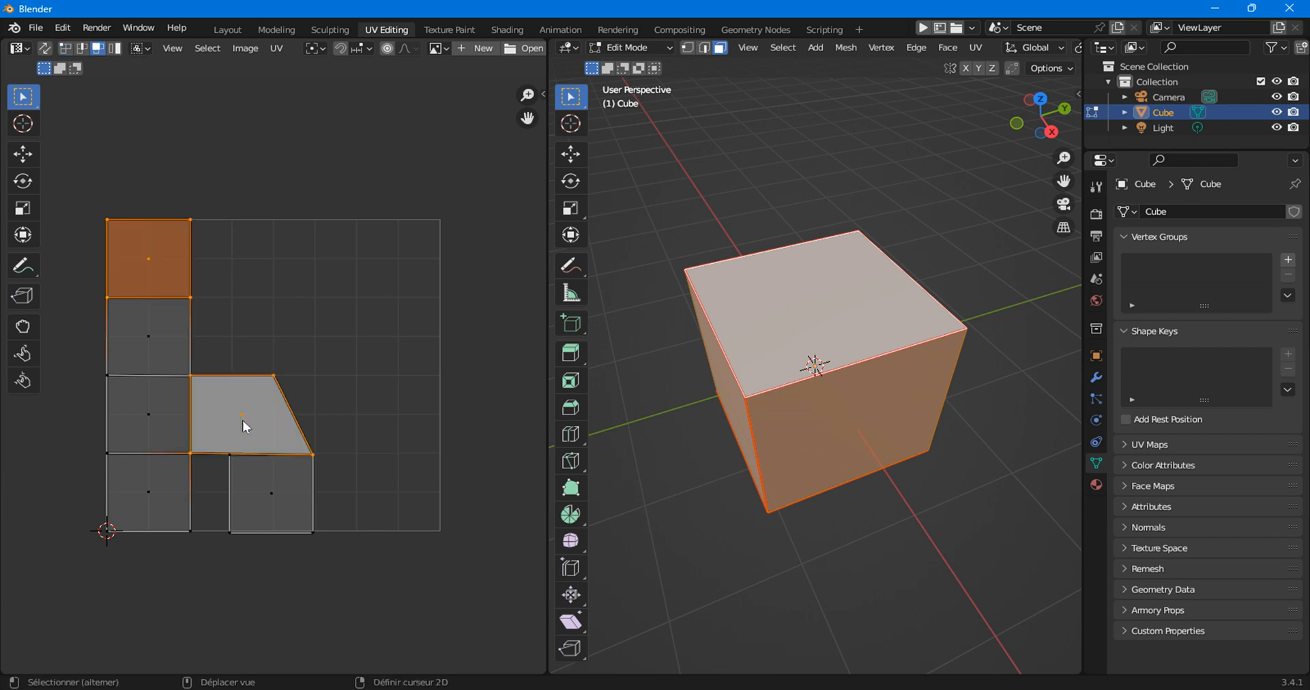
left_click(276, 48)
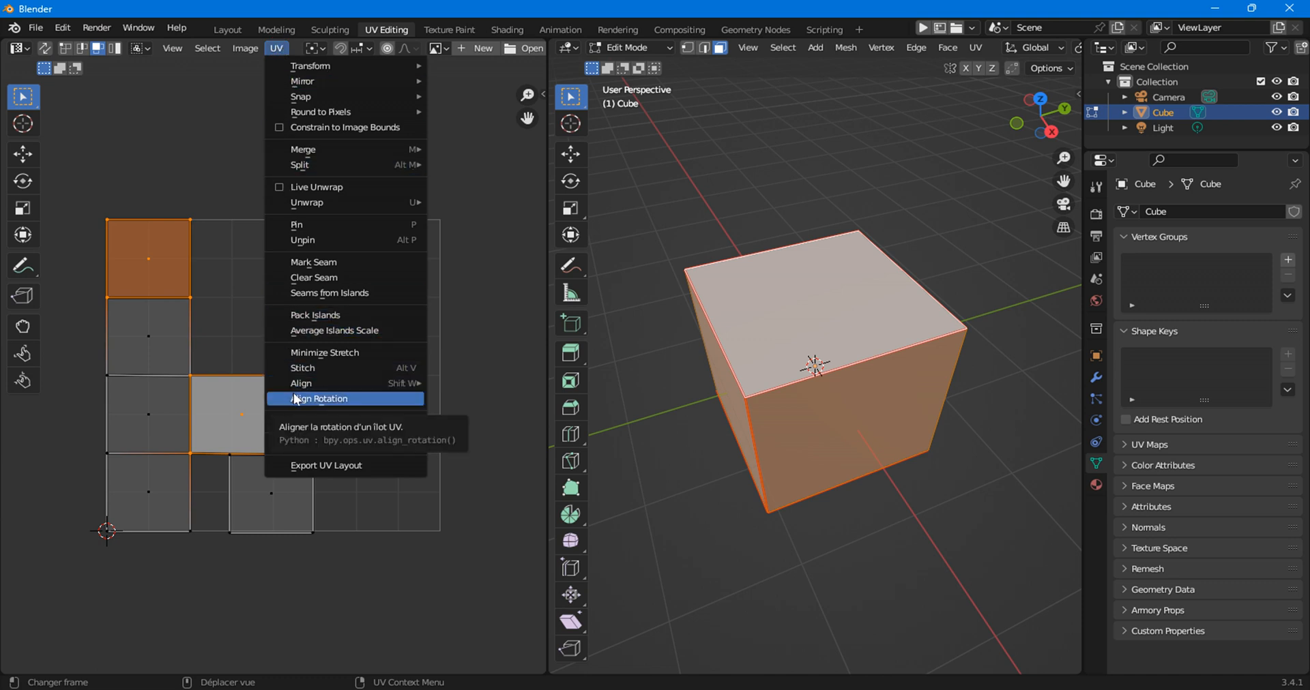
mouse_move(345, 420)
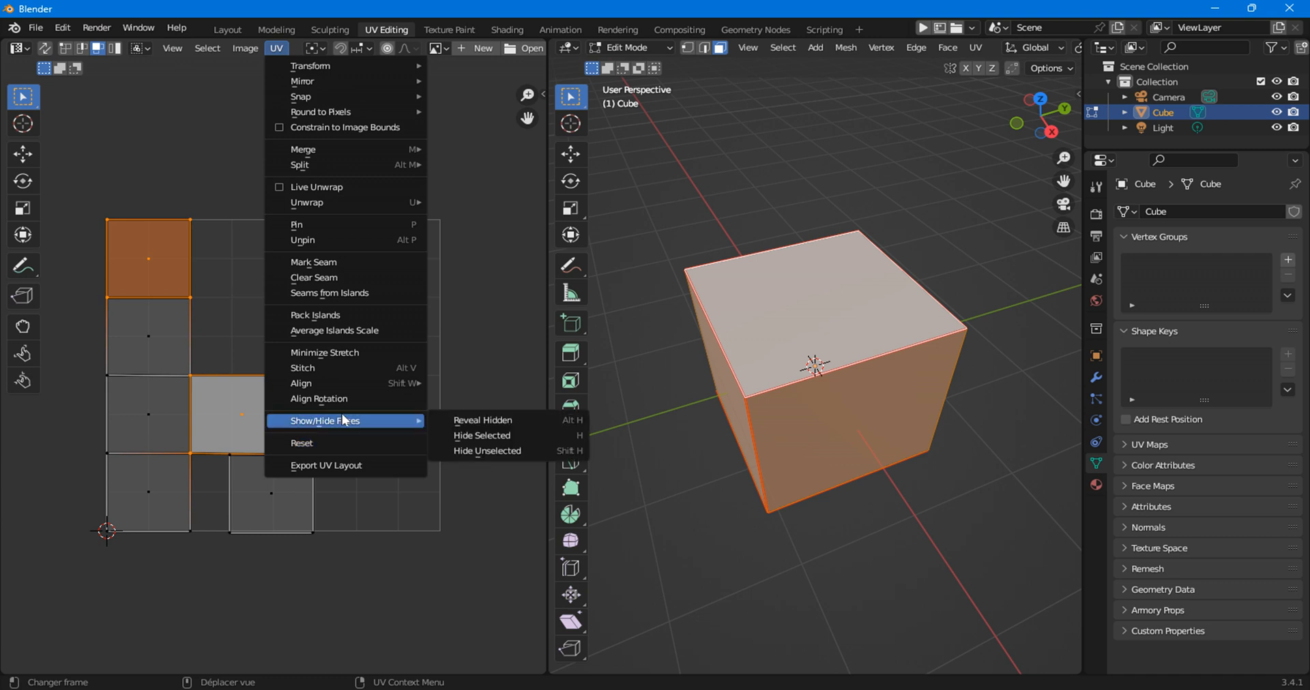
left_click(494, 452)
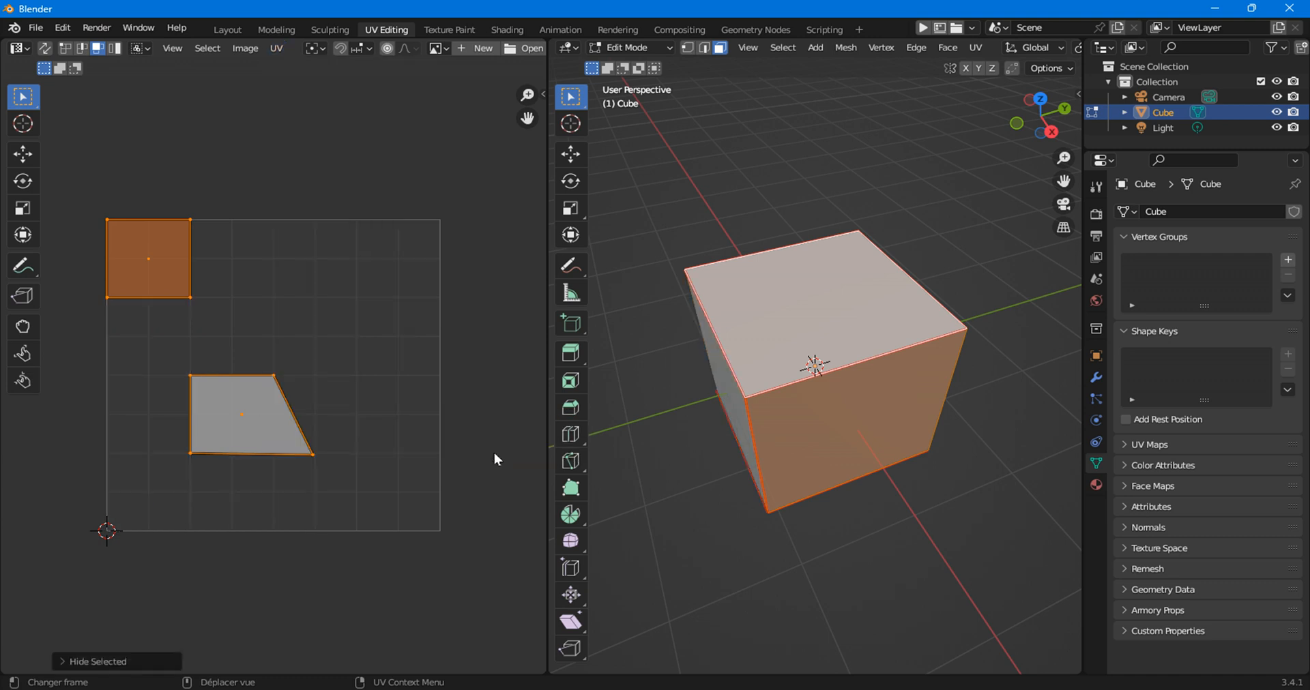
Display the cube in wireframe shading with X-ray turned off, viewed towards its +X and +Y faces.
middle_click_drag(655, 382, 789, 346)
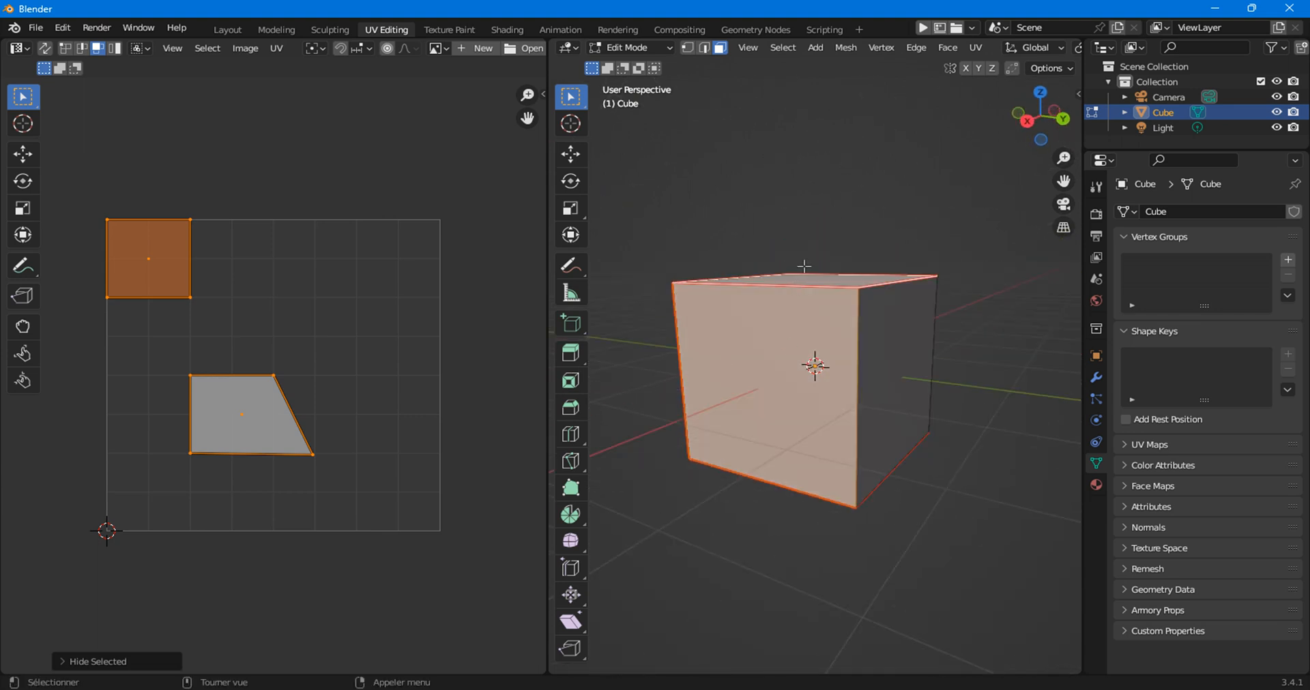
middle_click_drag(809, 272, 835, 201)
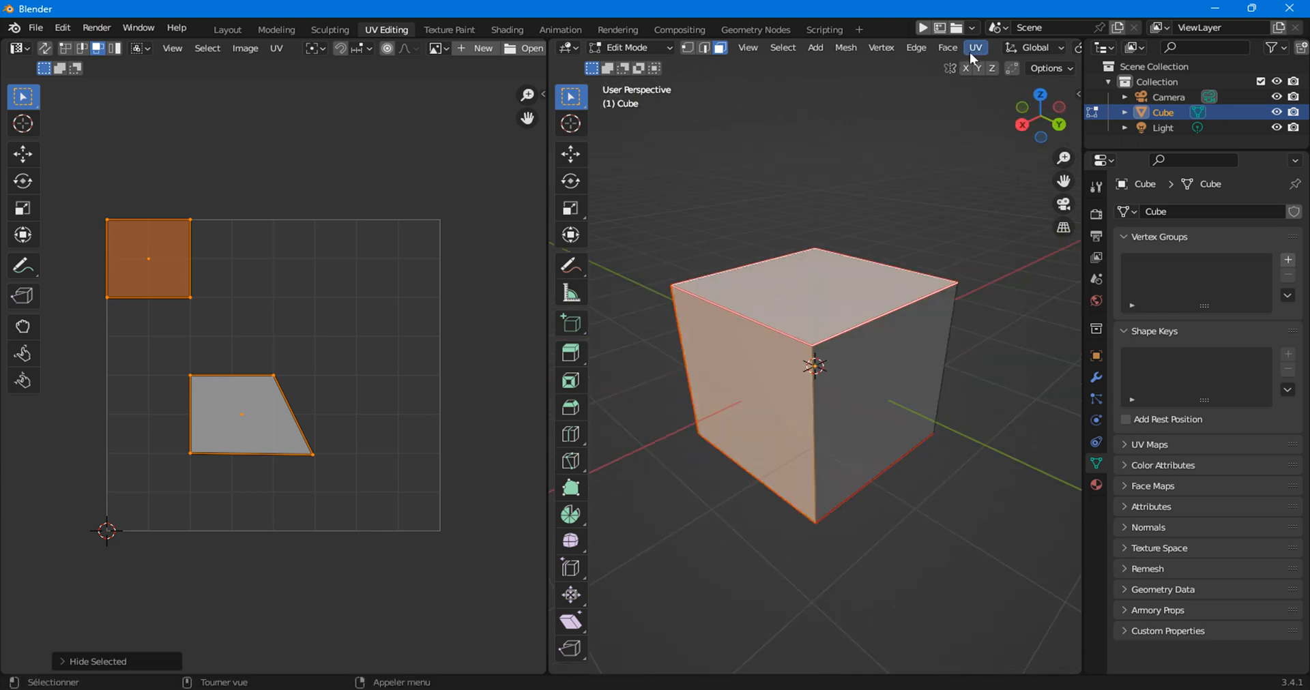
scroll(970, 52, "down", 5)
left_click(1004, 47)
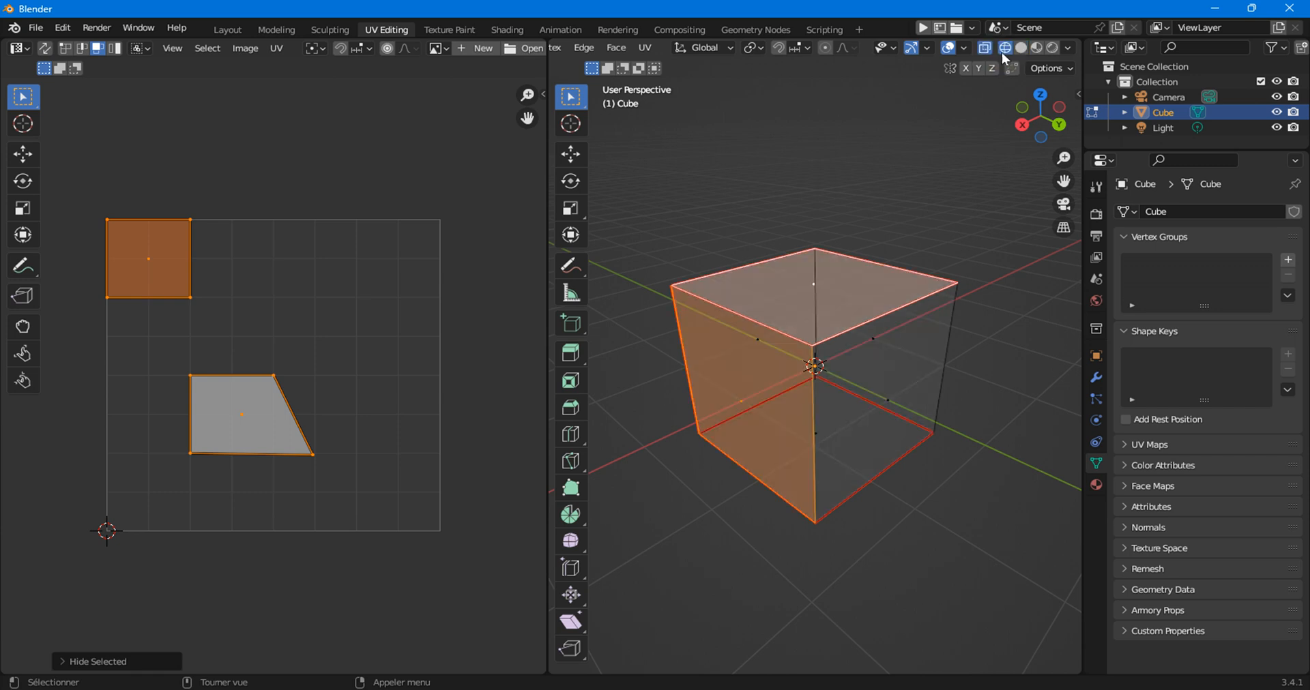
left_click(983, 47)
middle_click_drag(849, 325, 816, 300)
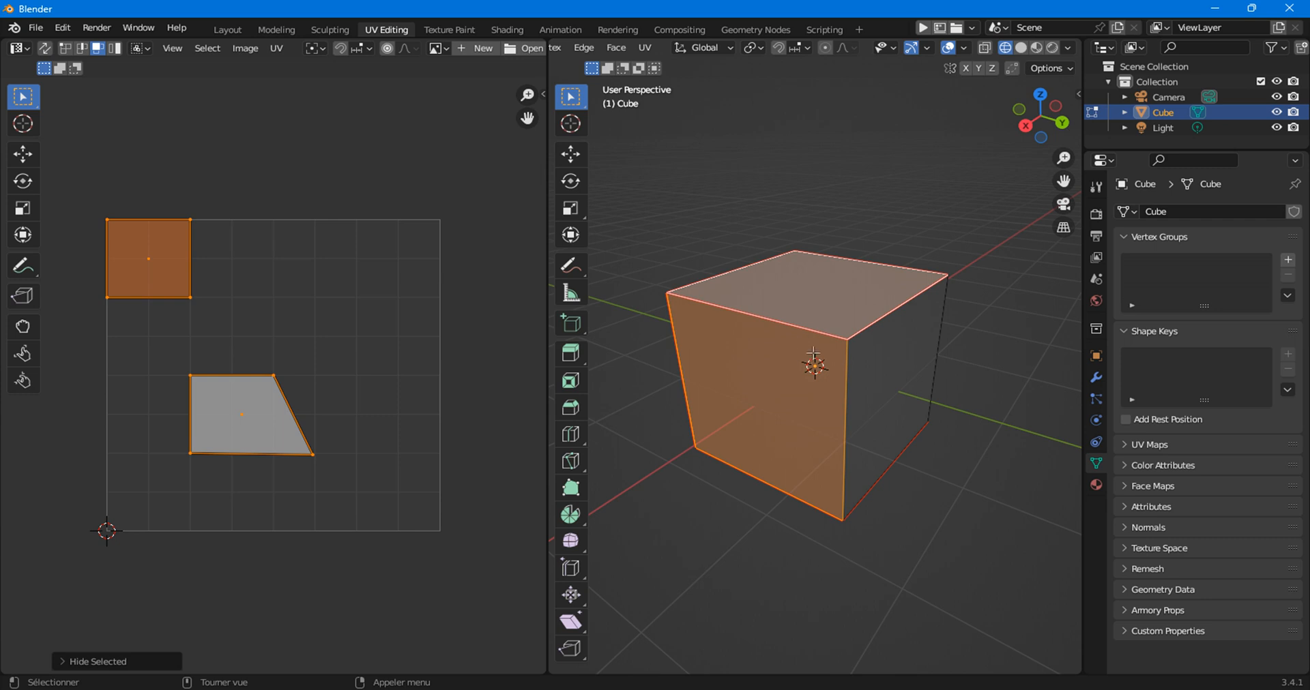
Clear the UV seam from the edge between the cube's top face and its +X side face.
left_click(730, 222)
scroll(743, 297, "up", 2)
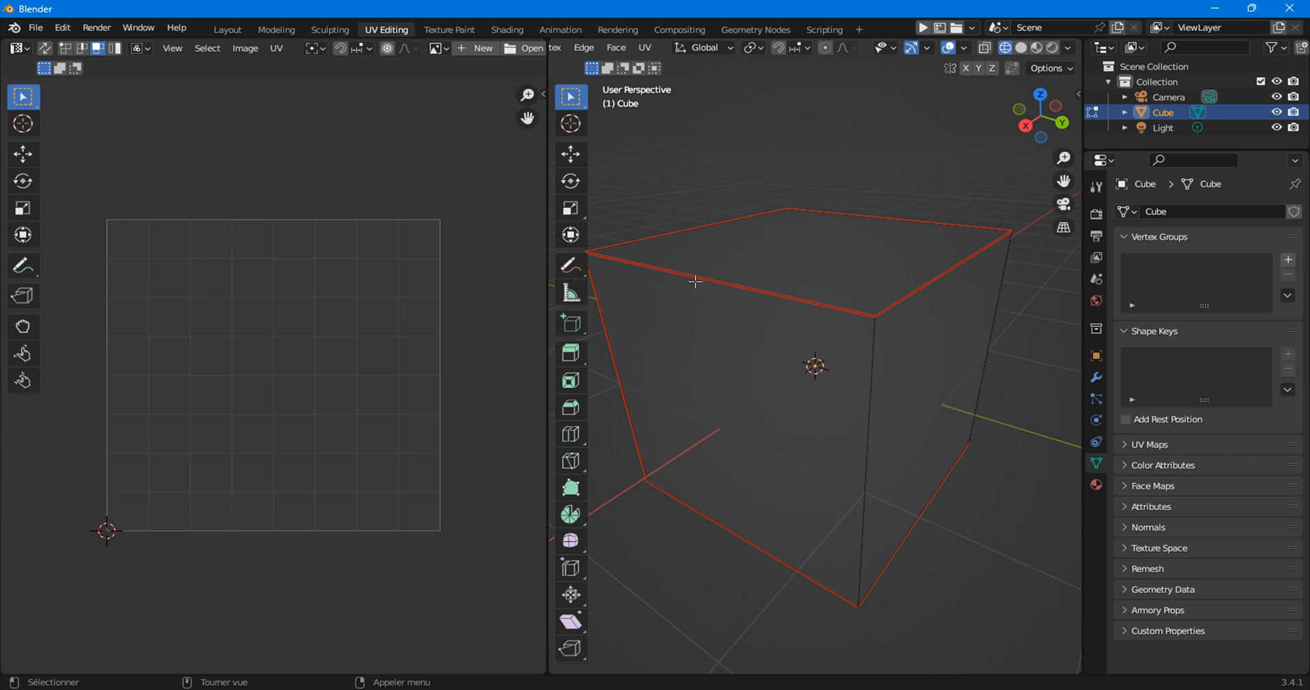
left_click(790, 300)
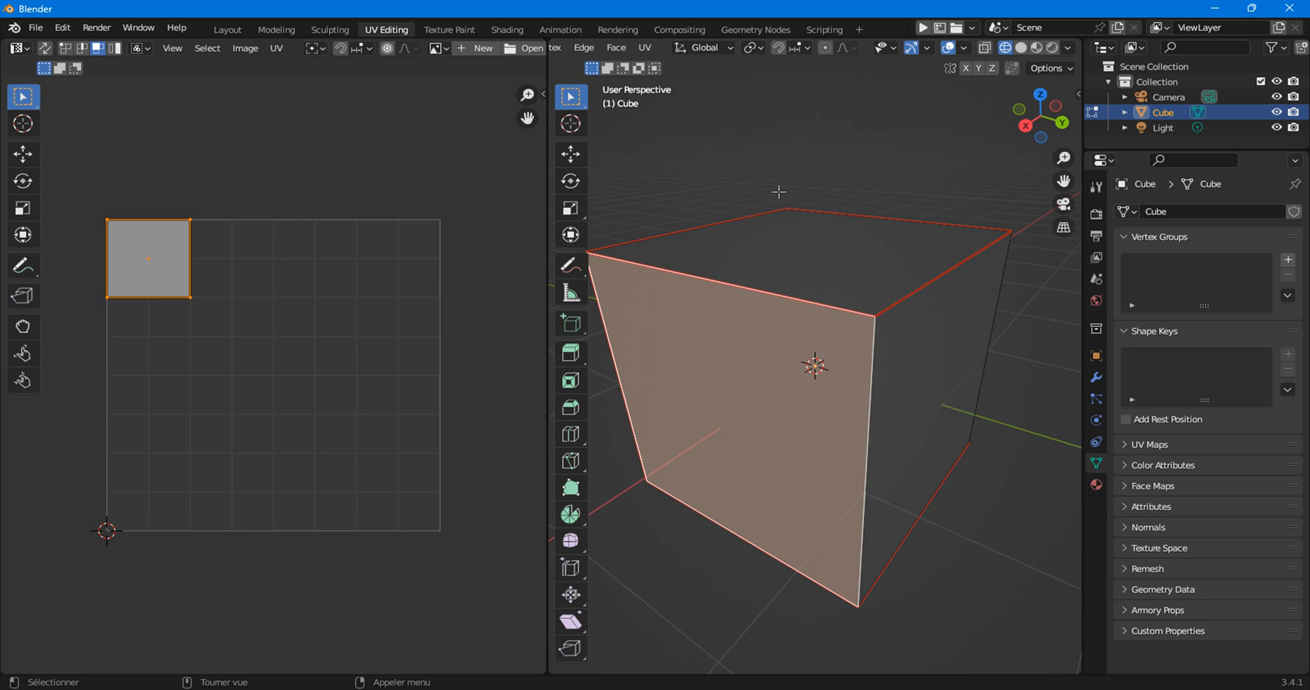
key("1")
key("alt+a")
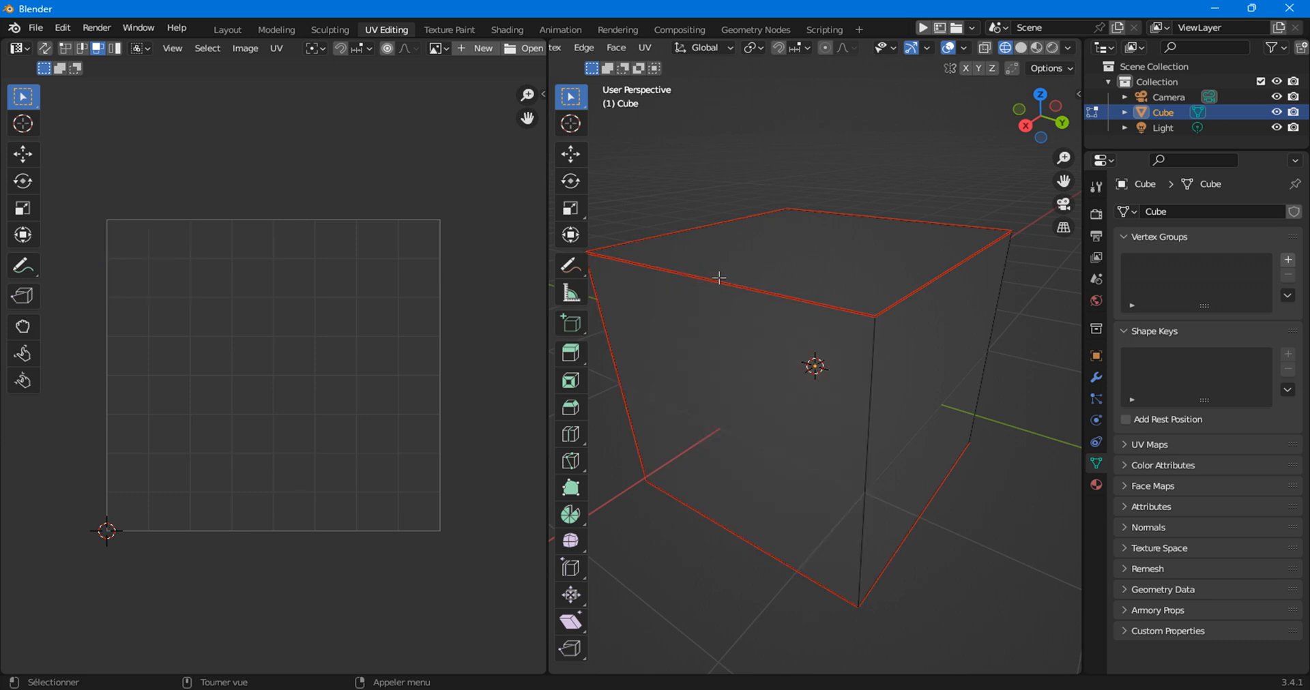
left_click(715, 280)
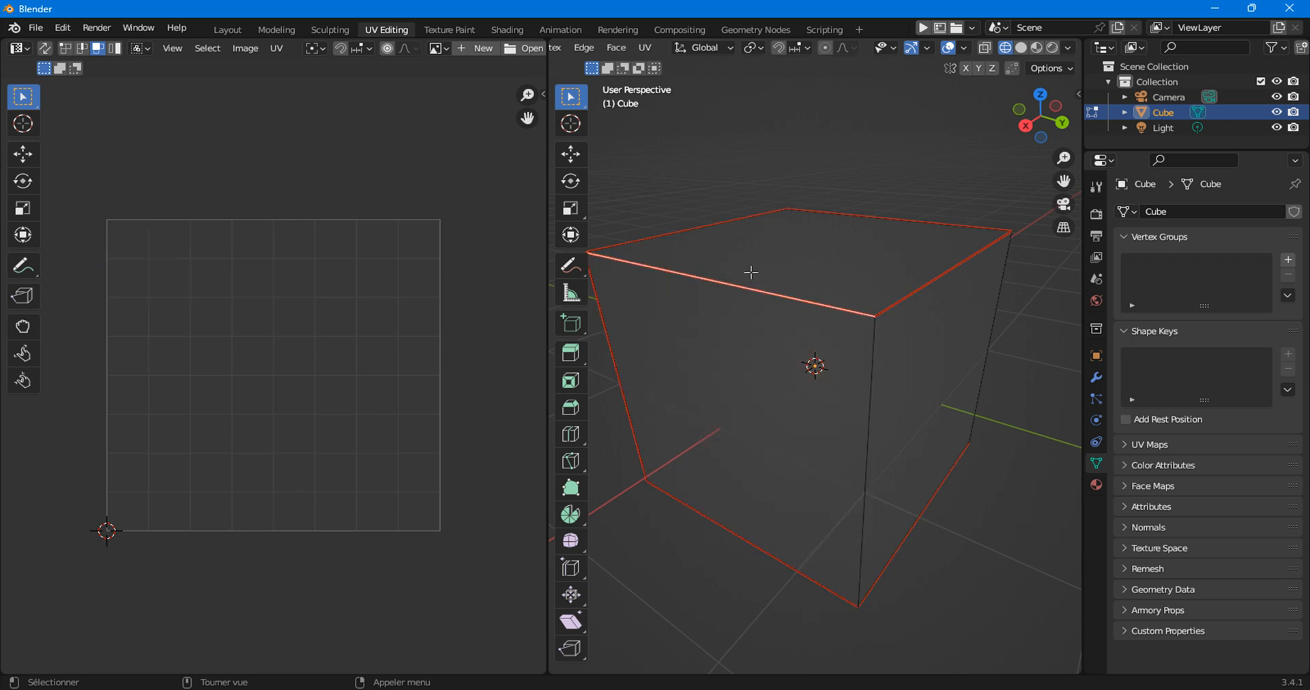
left_click(647, 47)
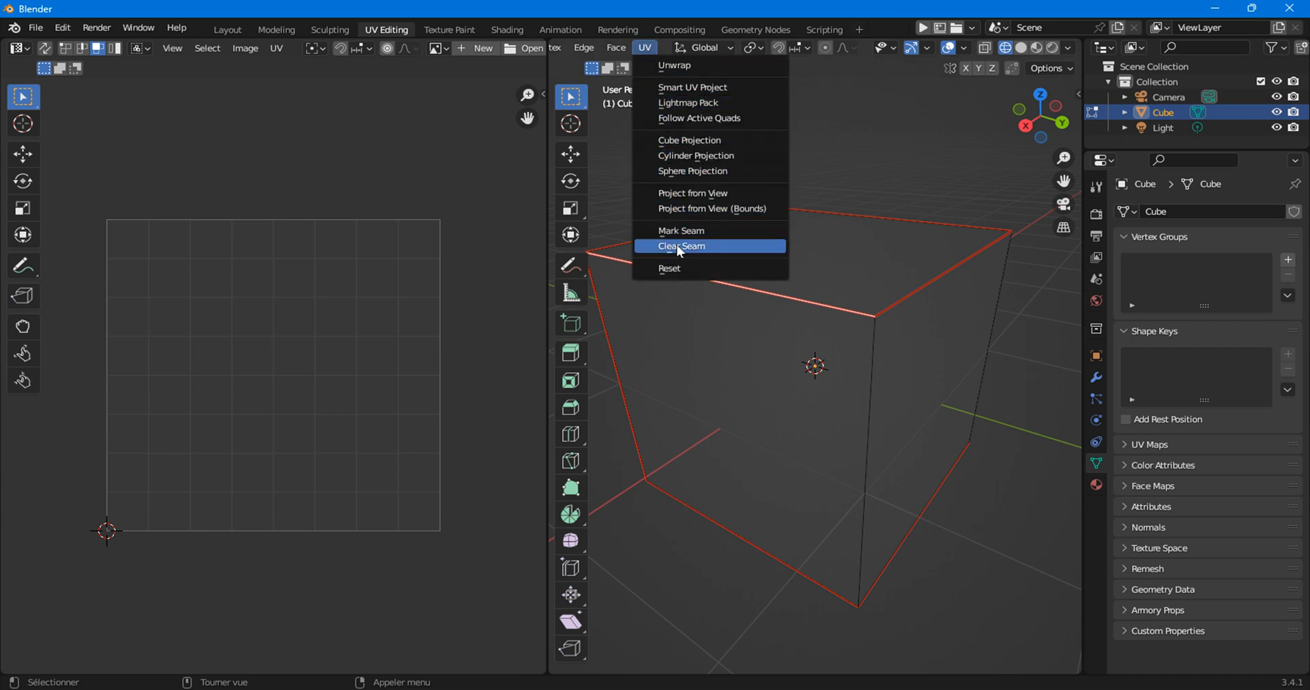
left_click(680, 249)
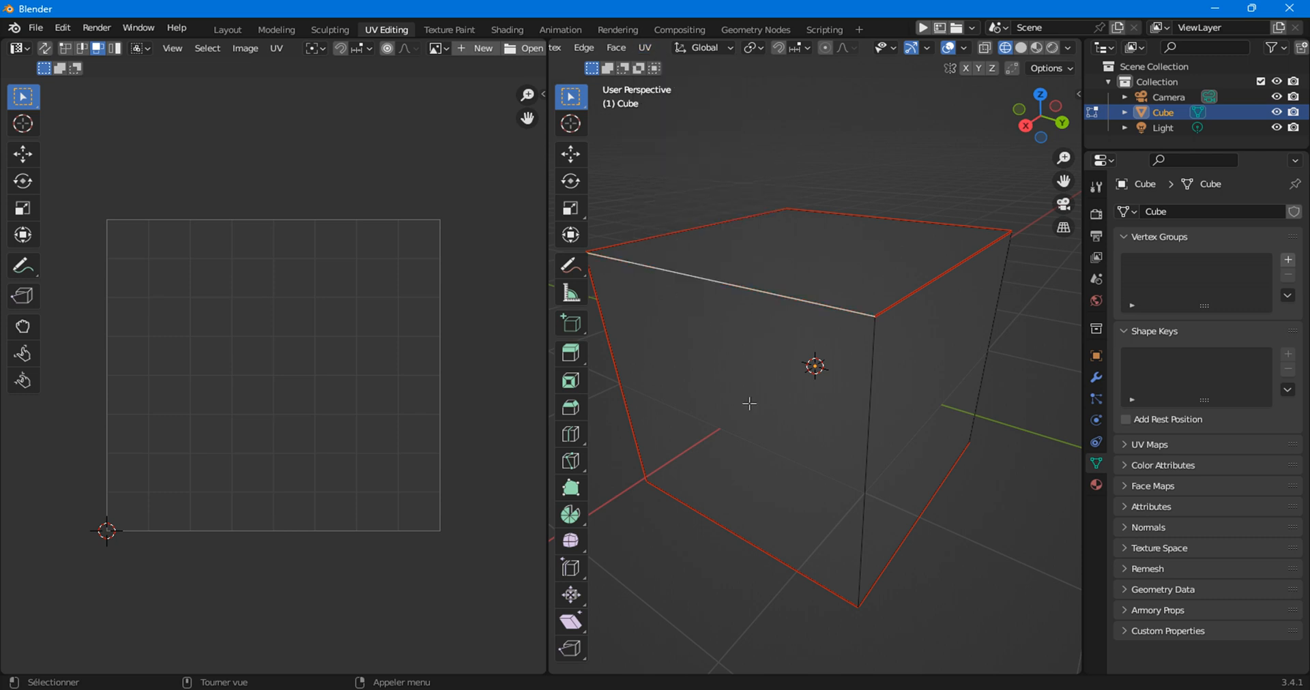
left_click(922, 494)
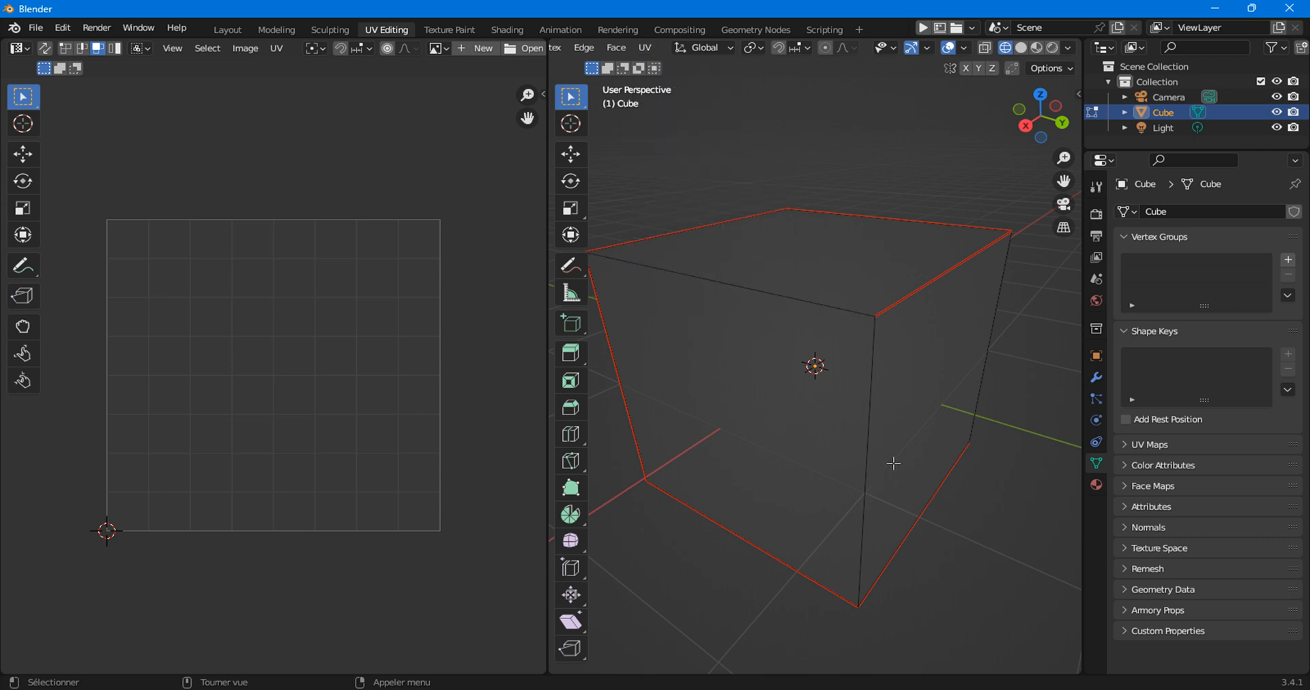
Select the whole cube and unwrap it again along the remaining seams.
key("a")
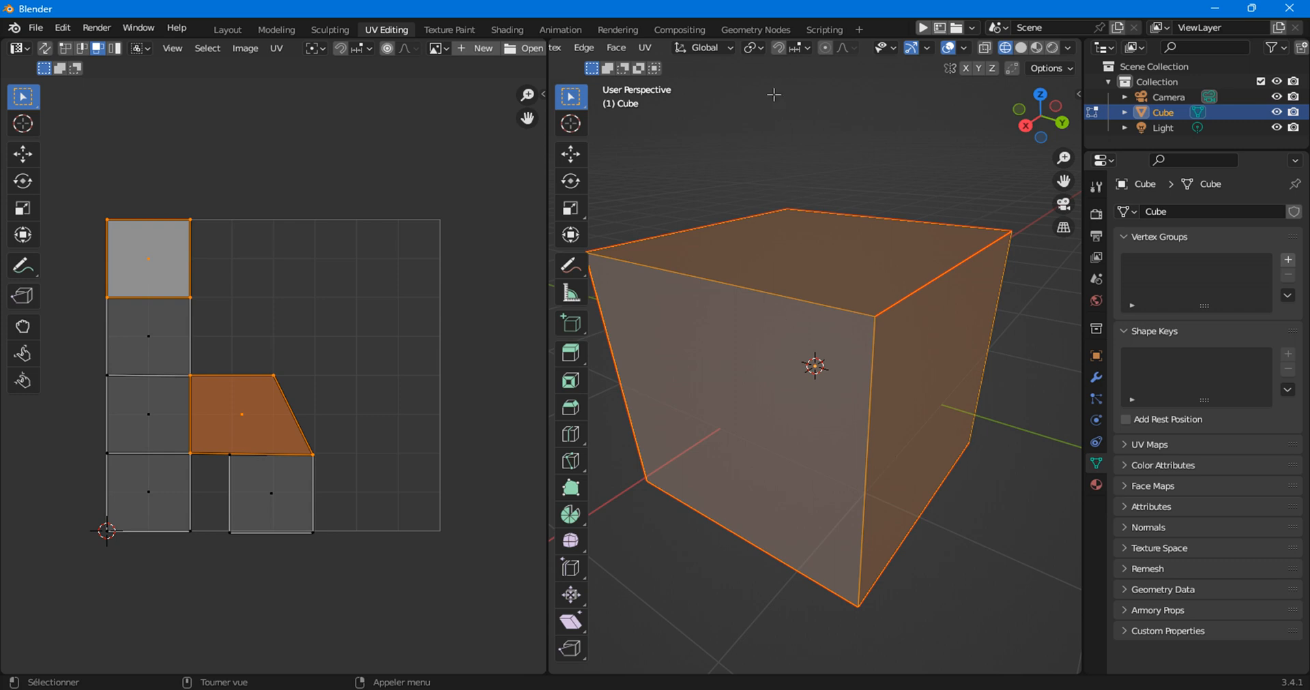
left_click(644, 47)
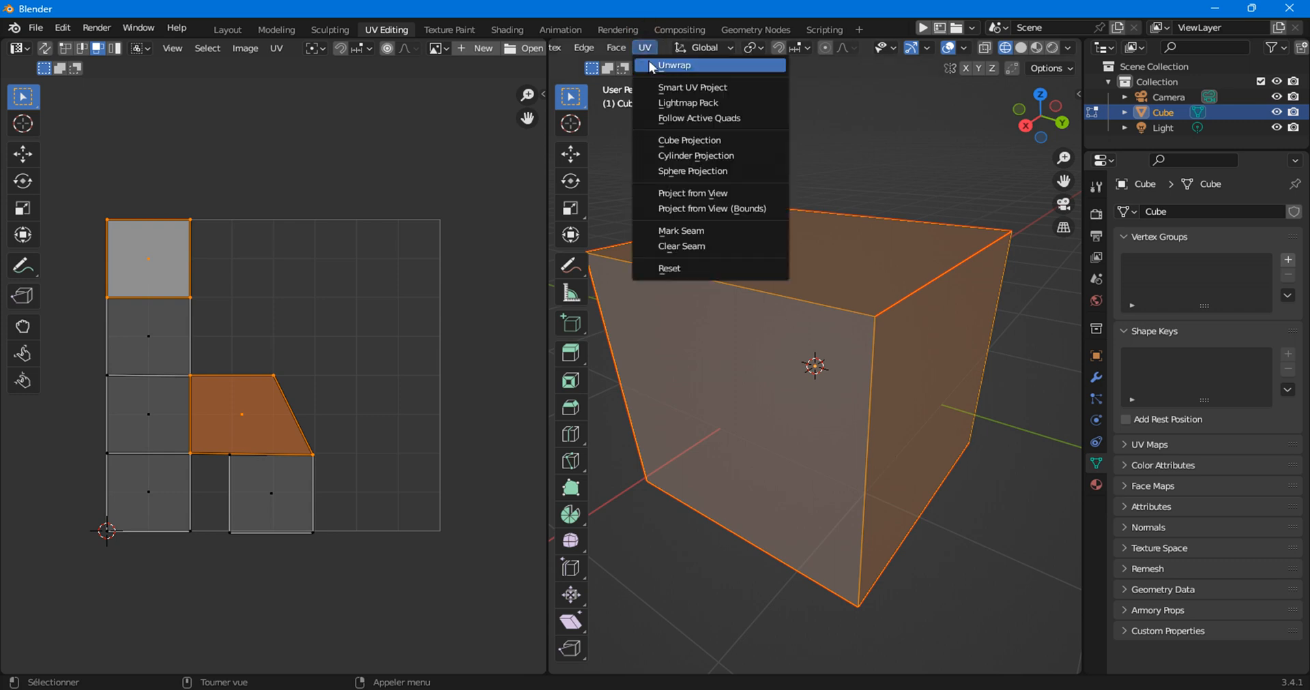
left_click(651, 66)
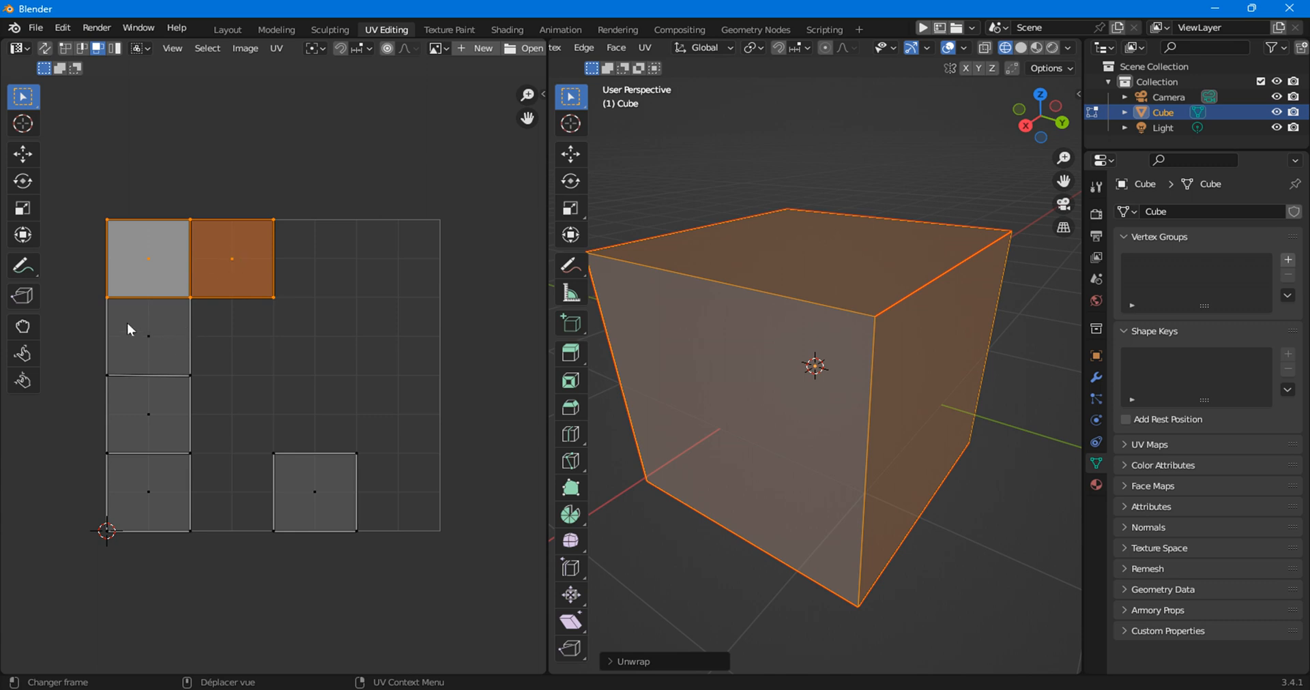
Select the first column's second square and the second column's top square, then hide the unselected UV faces.
left_click_drag(126, 322, 183, 345)
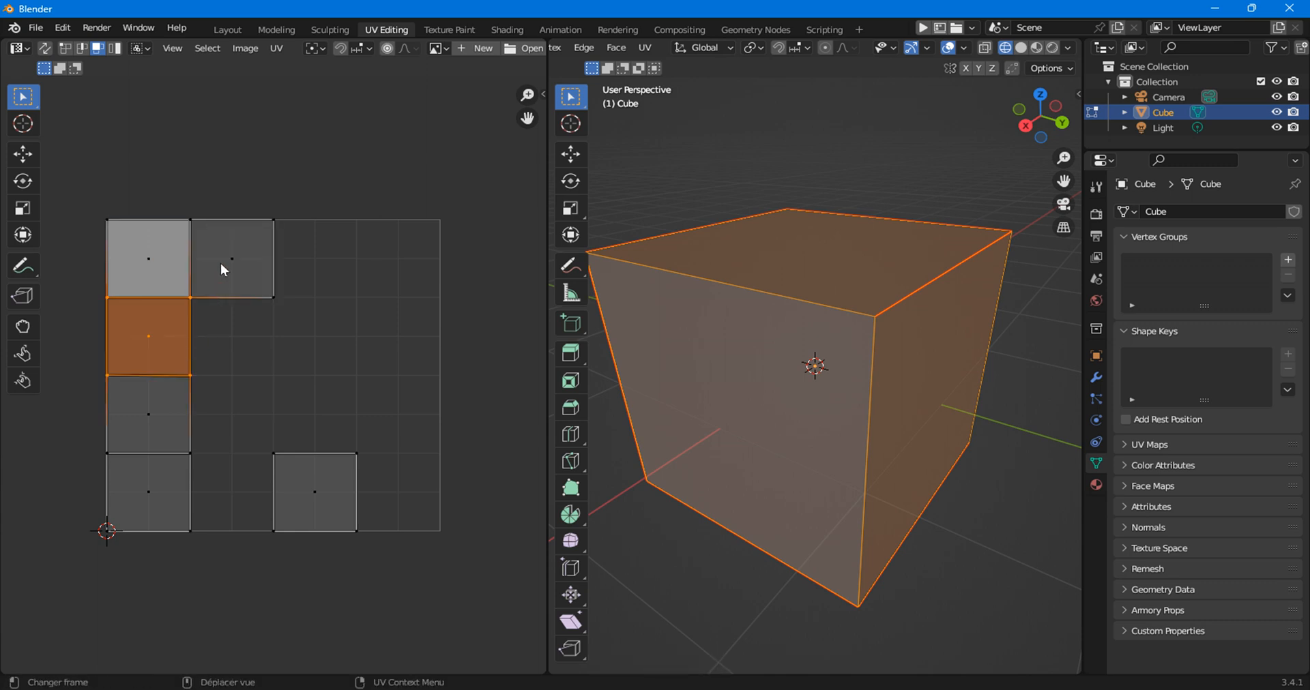
left_click_drag(207, 240, 247, 269, "shift")
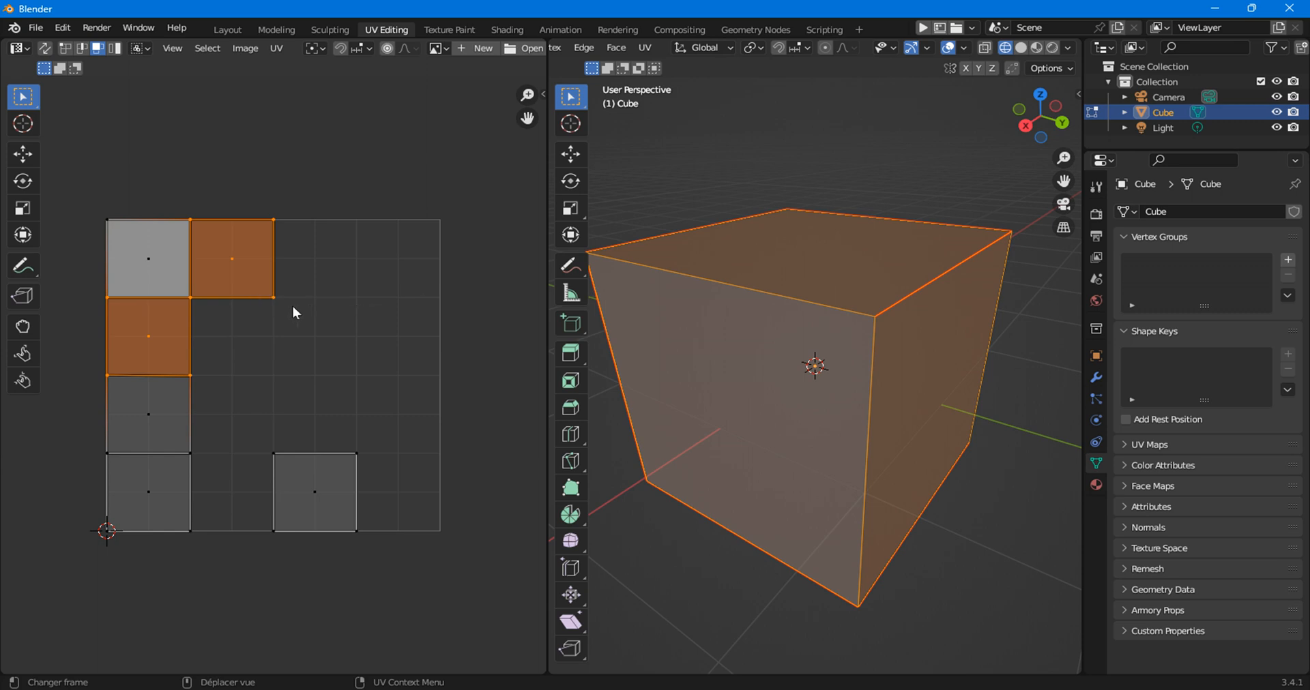
left_click(279, 50)
mouse_move(418, 421)
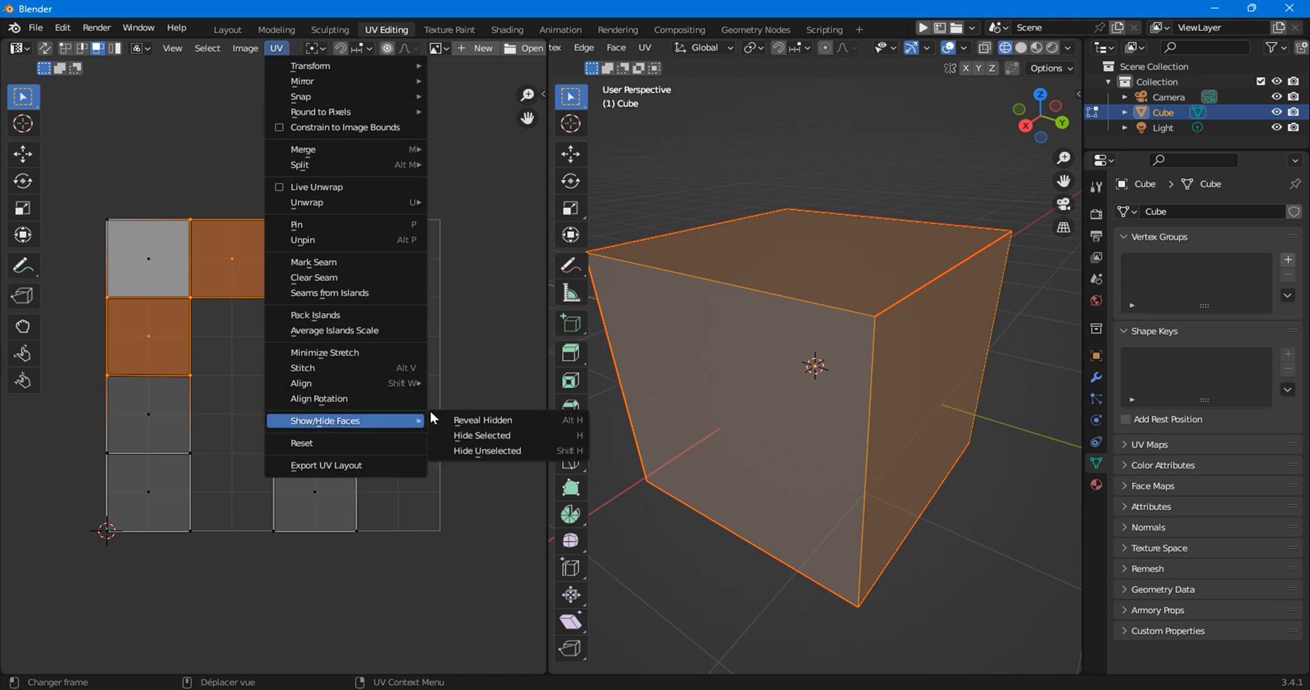
left_click(477, 453)
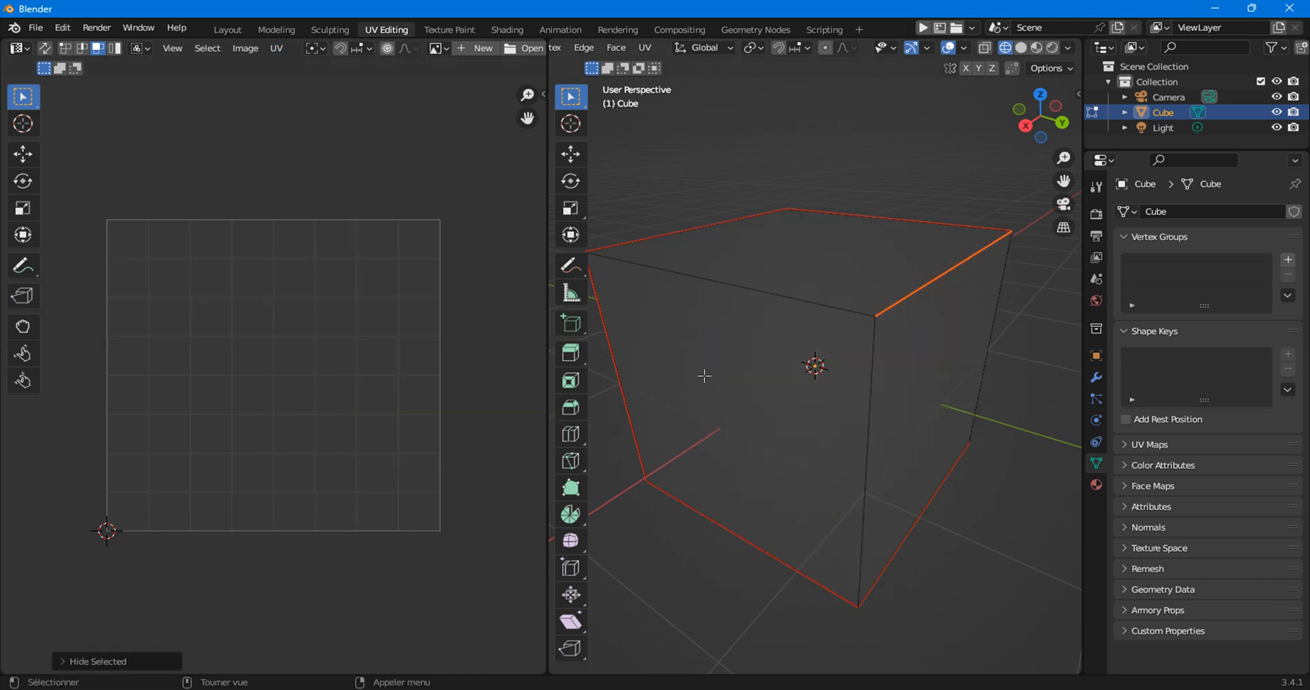
Reveal the hidden faces and select only the second square from the top of the first UV column.
middle_click_drag(702, 374, 660, 424)
key("alt+h")
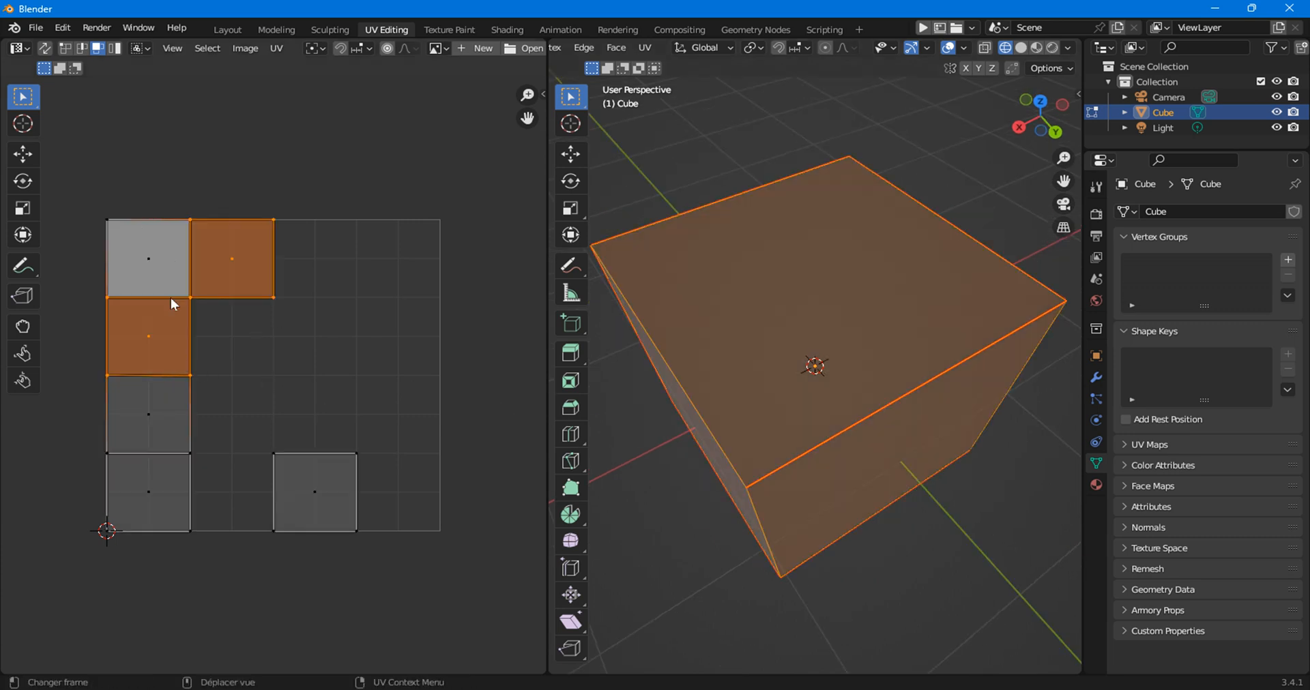
left_click(155, 337)
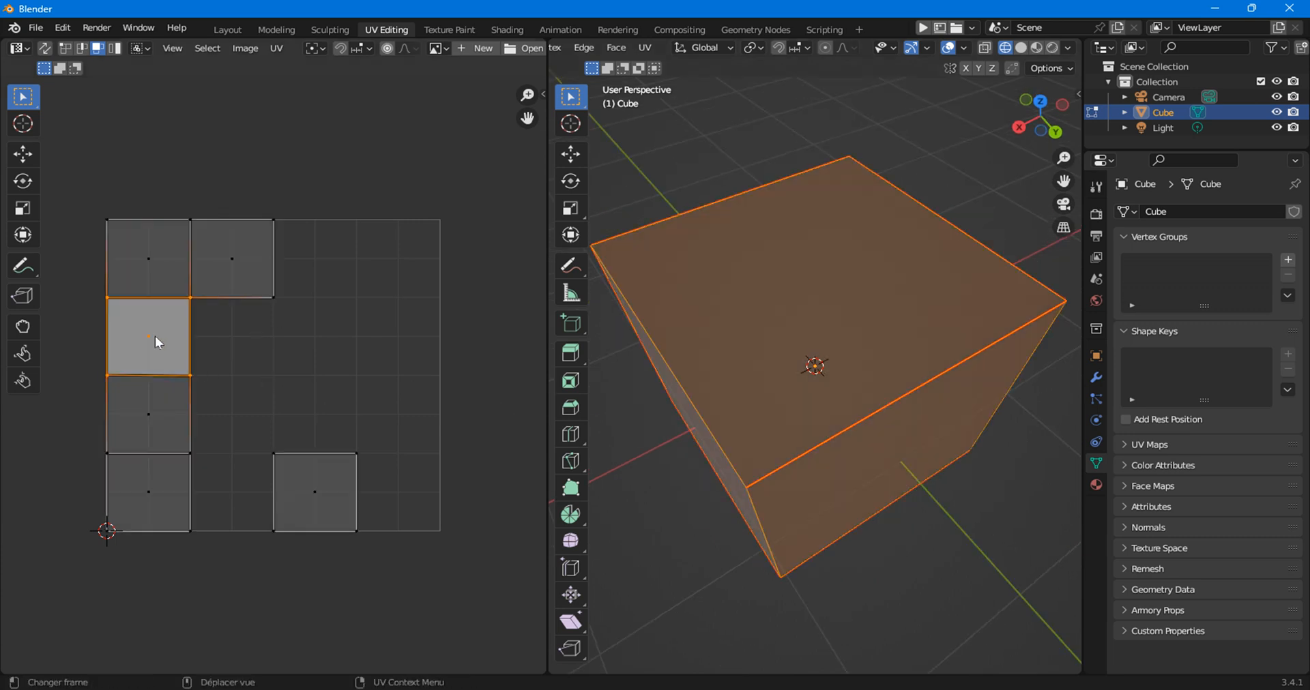
Add the second column's top square to the UV selection and hide the unselected UV faces.
left_click(237, 263, "shift")
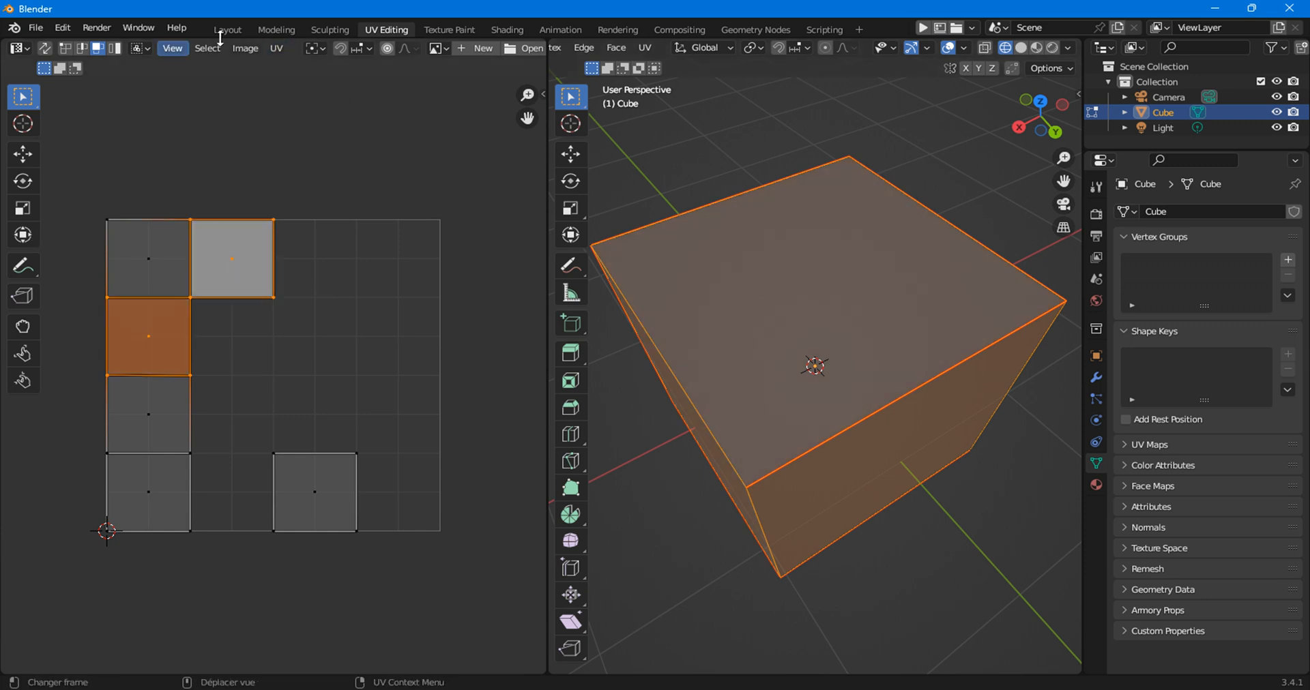
left_click(275, 49)
left_click(277, 50)
mouse_move(310, 423)
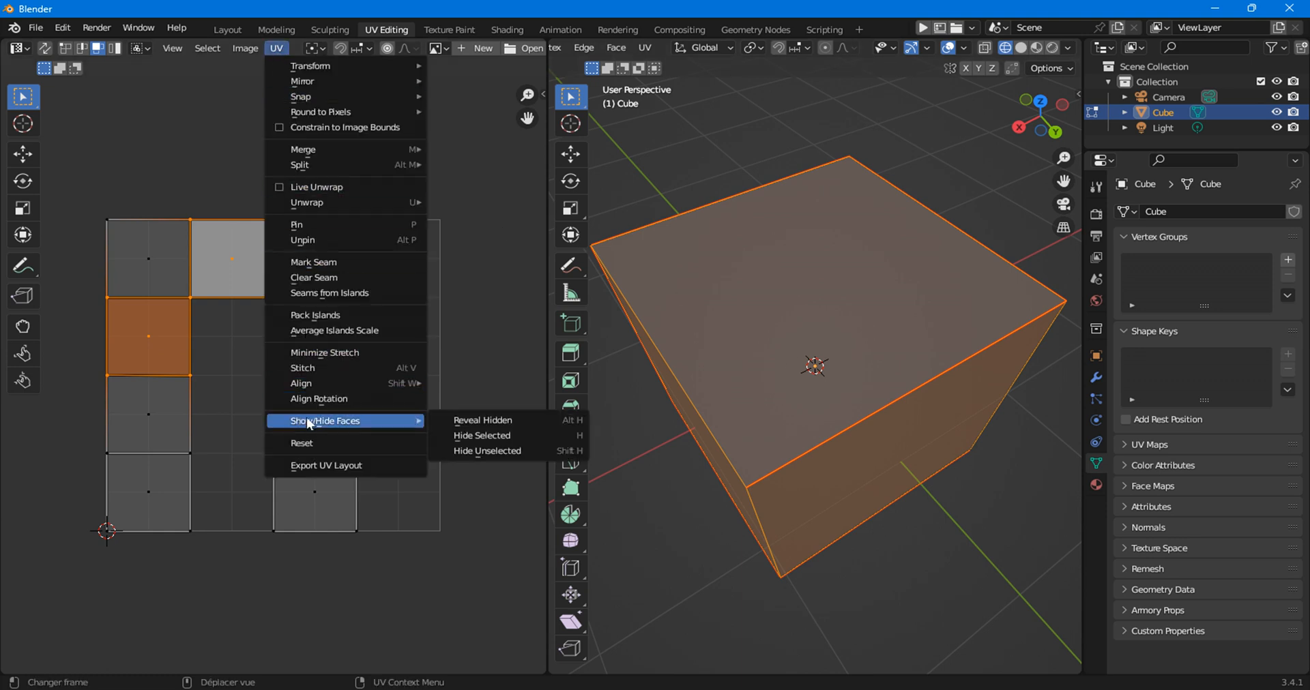
left_click(453, 451)
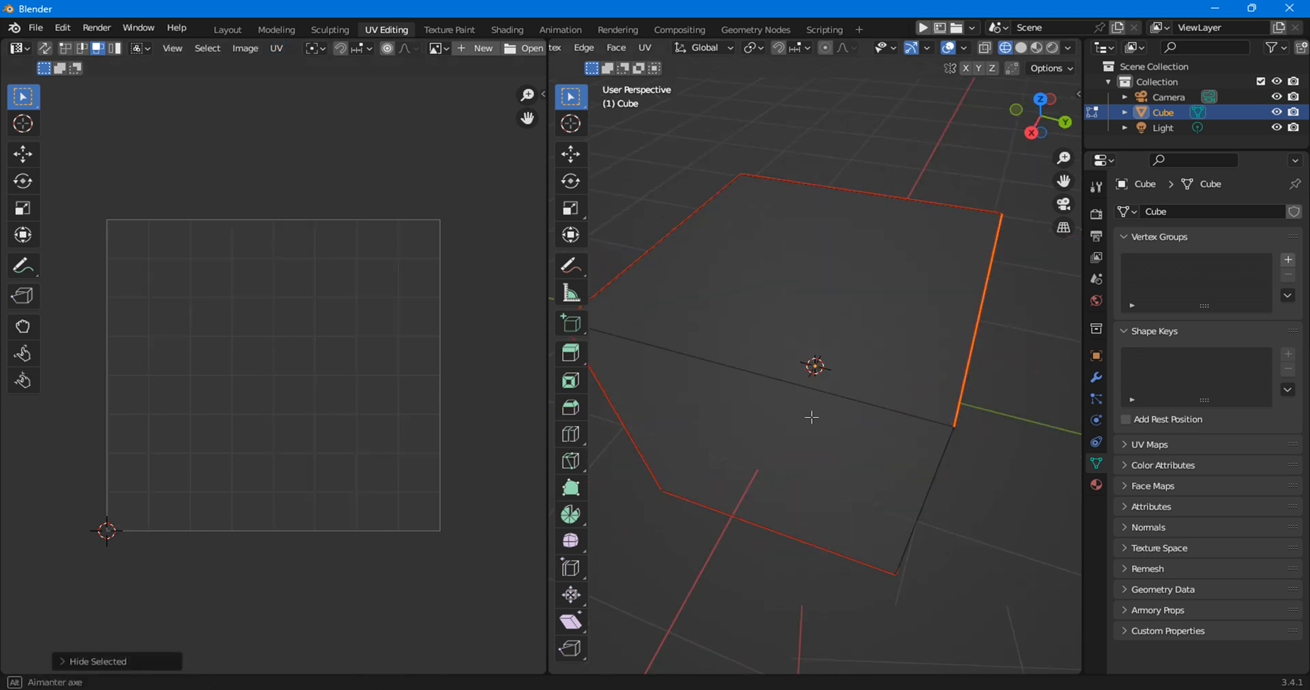
Clear the current mesh selection, switch to face selection mode, and select the whole cube.
middle_click_drag(811, 417, 826, 328)
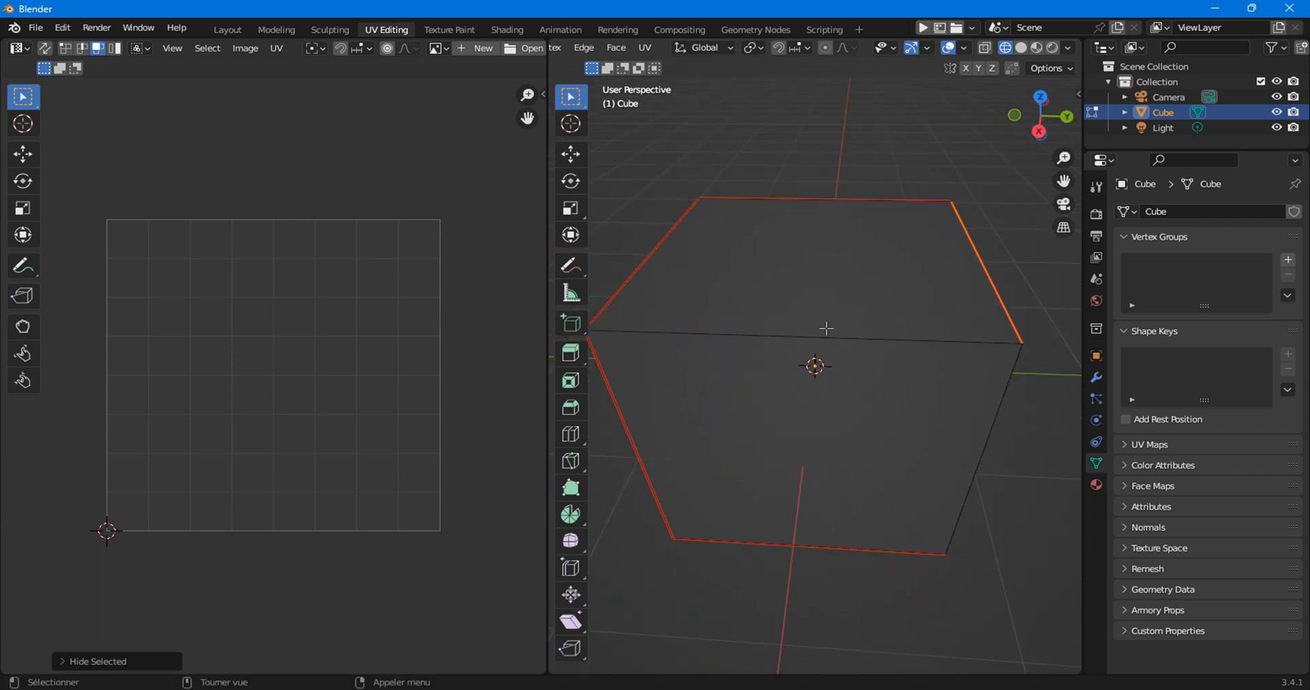
left_click(851, 256)
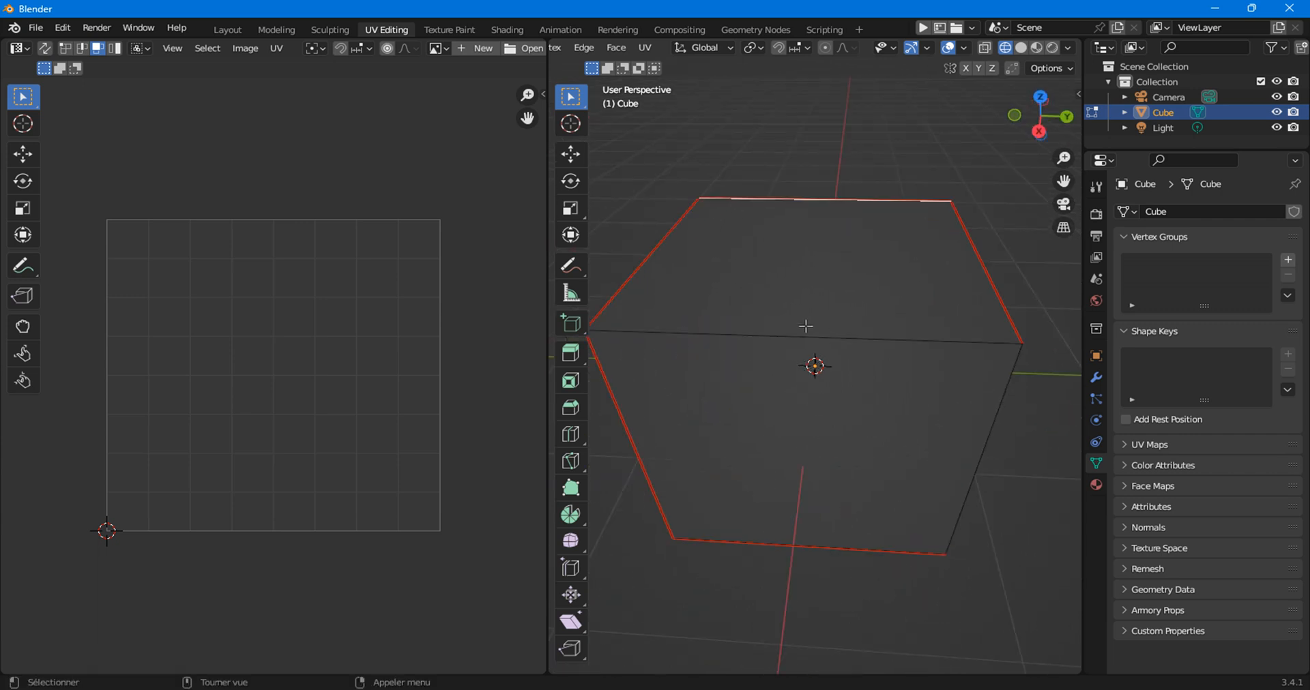
key("alt+a")
scroll(617, 51, "up", 5)
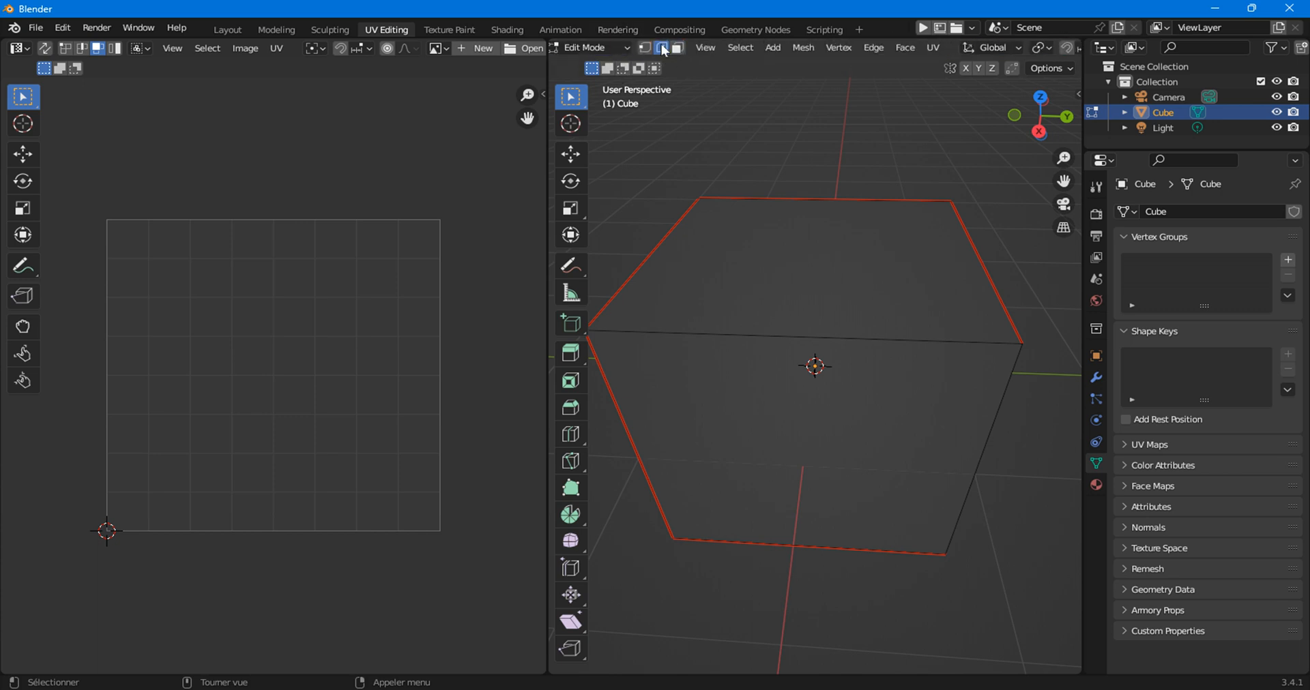
left_click(661, 48, "shift")
left_click(677, 49)
key("a")
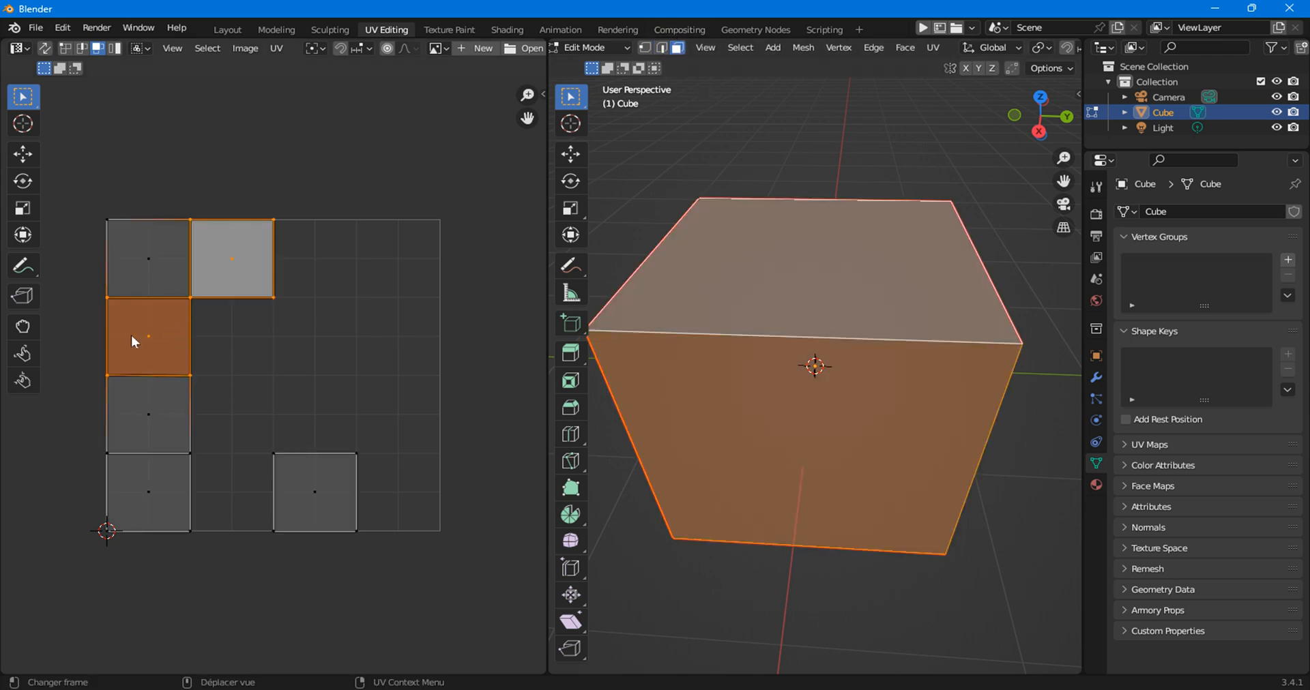
Hide every UV face except the two selected squares, then examine where the matching faces meet on the cube.
left_click(277, 48)
mouse_move(304, 421)
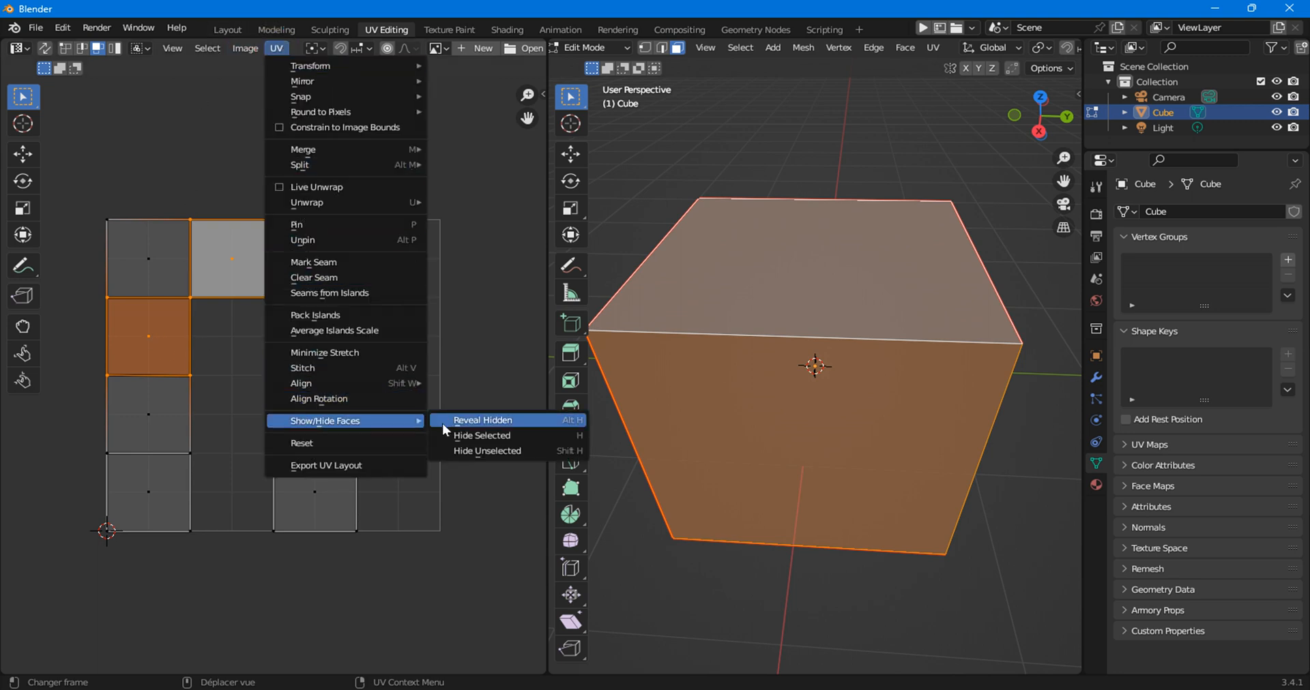
left_click(440, 453)
scroll(651, 387, "down", 4)
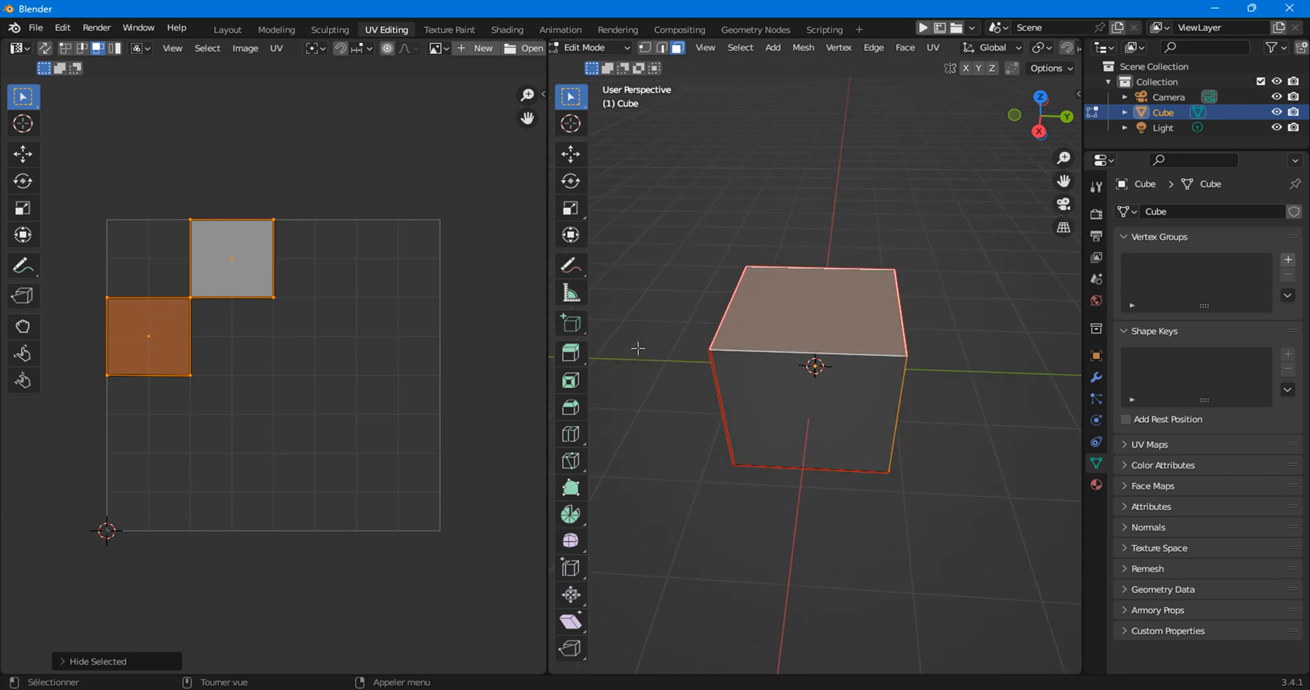
middle_click_drag(637, 348, 935, 313)
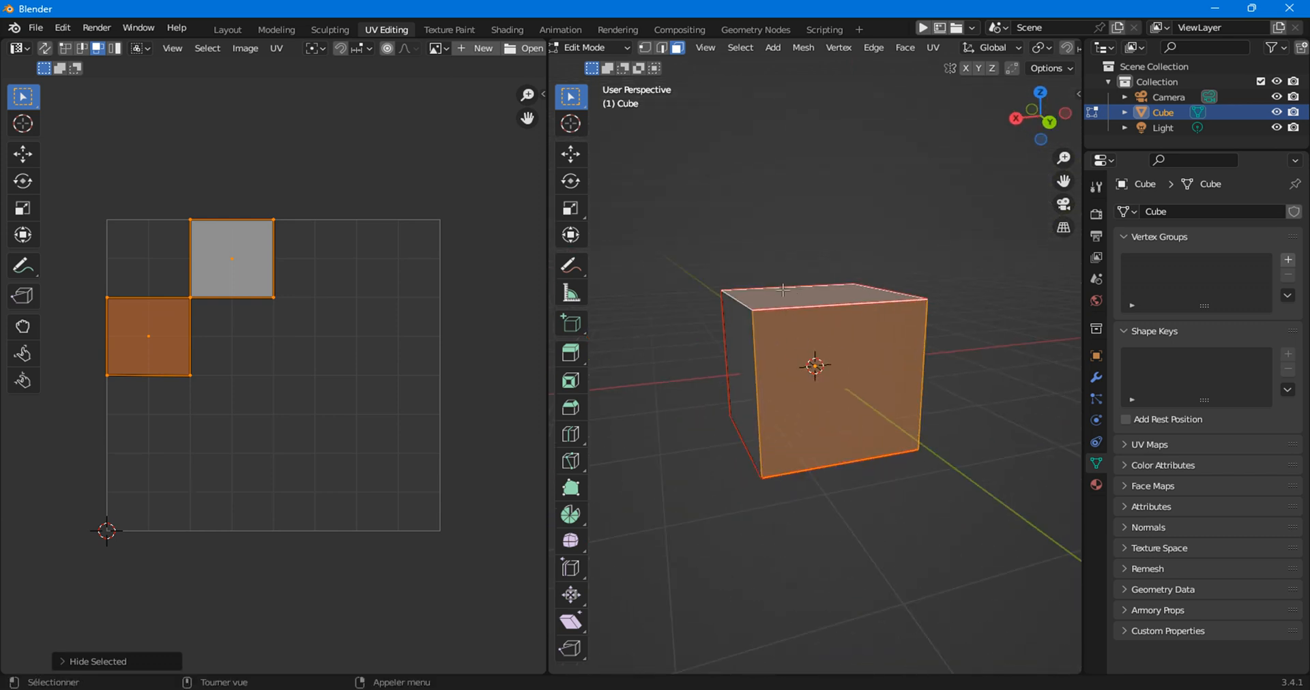
middle_click_drag(805, 304, 778, 341)
scroll(788, 337, "up", 3)
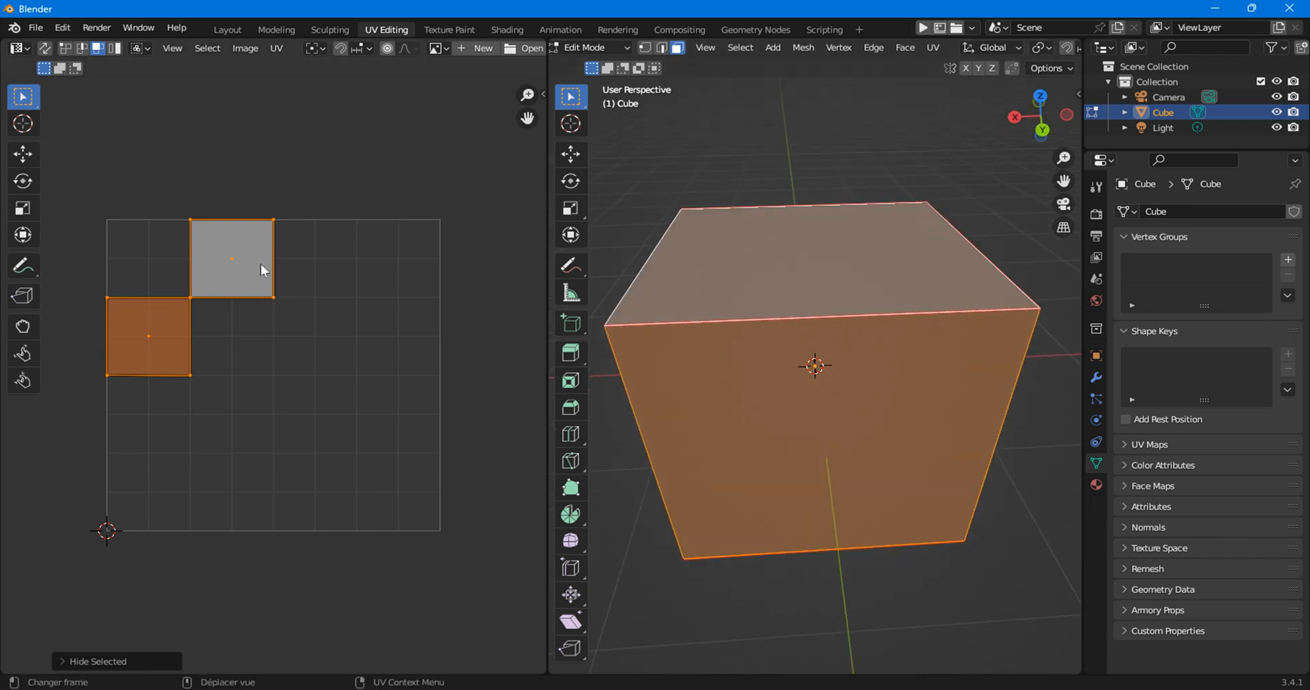
Select only the second column's top UV square, then deselect the mesh and select only the cube's +Y side face.
left_click(233, 262)
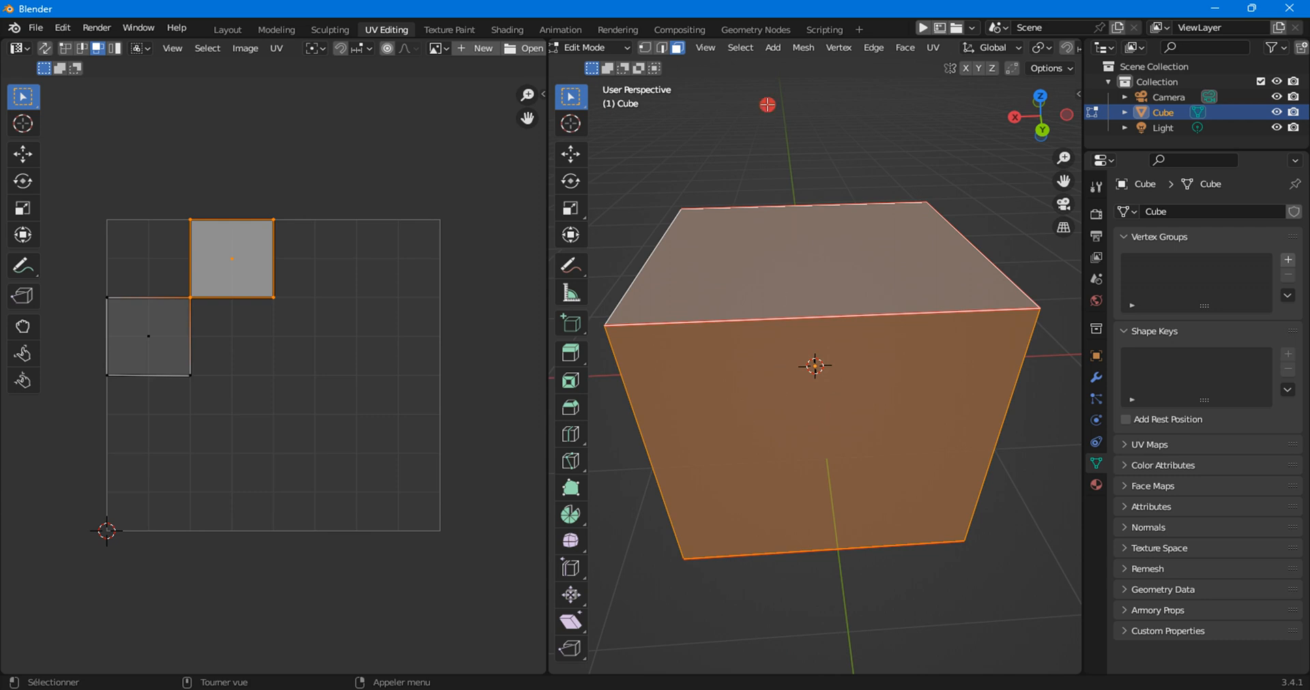
left_click(768, 105)
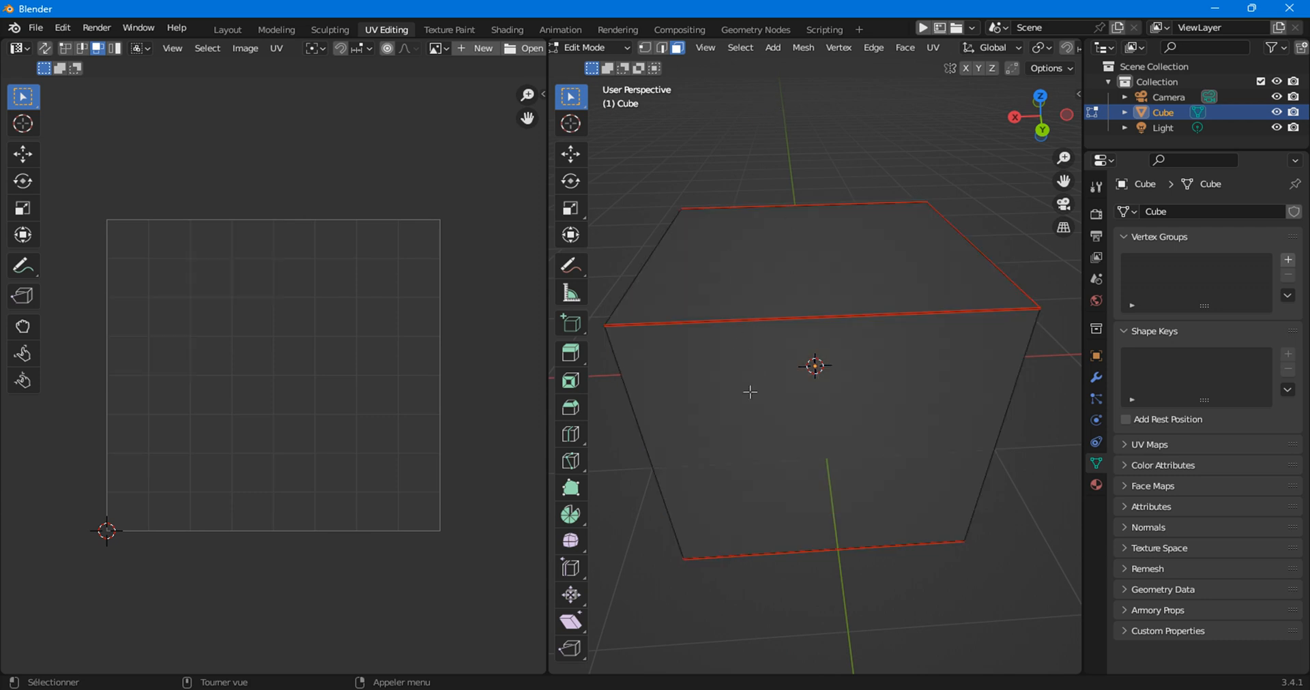
left_click(764, 323)
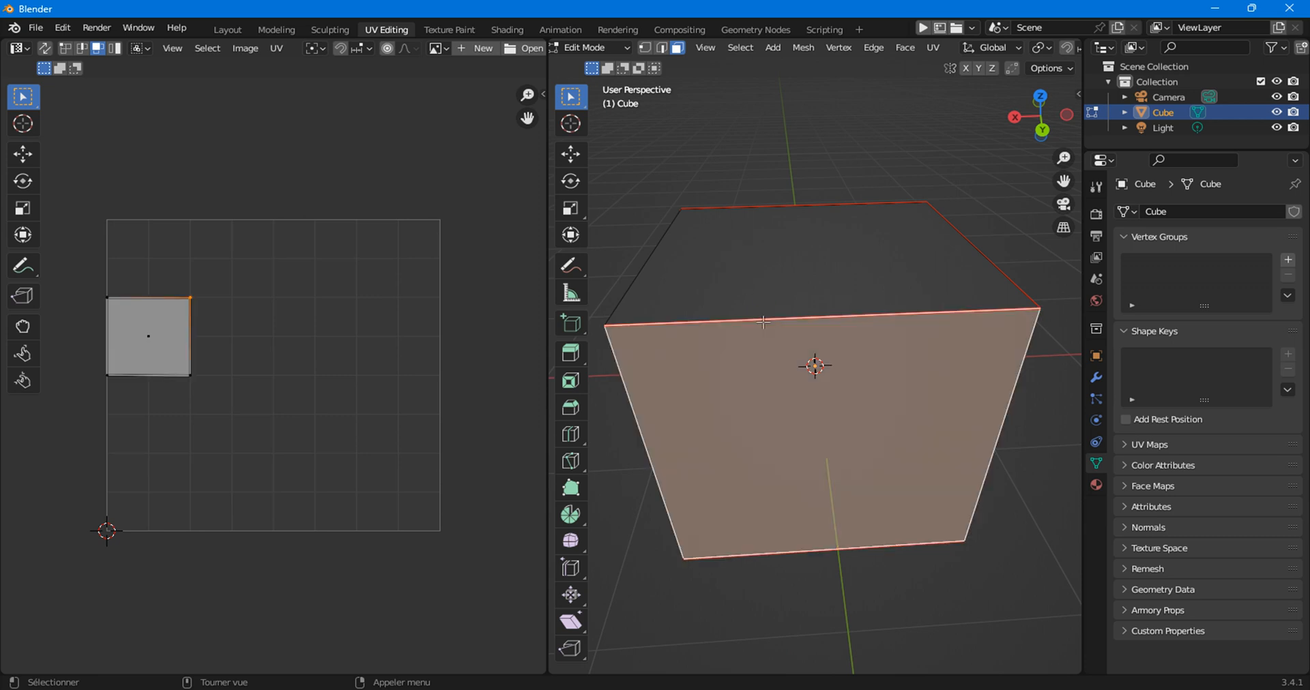
In edge selection mode, clear the UV seam from the edge between the cube's top face and its +Y side face.
left_click(661, 54)
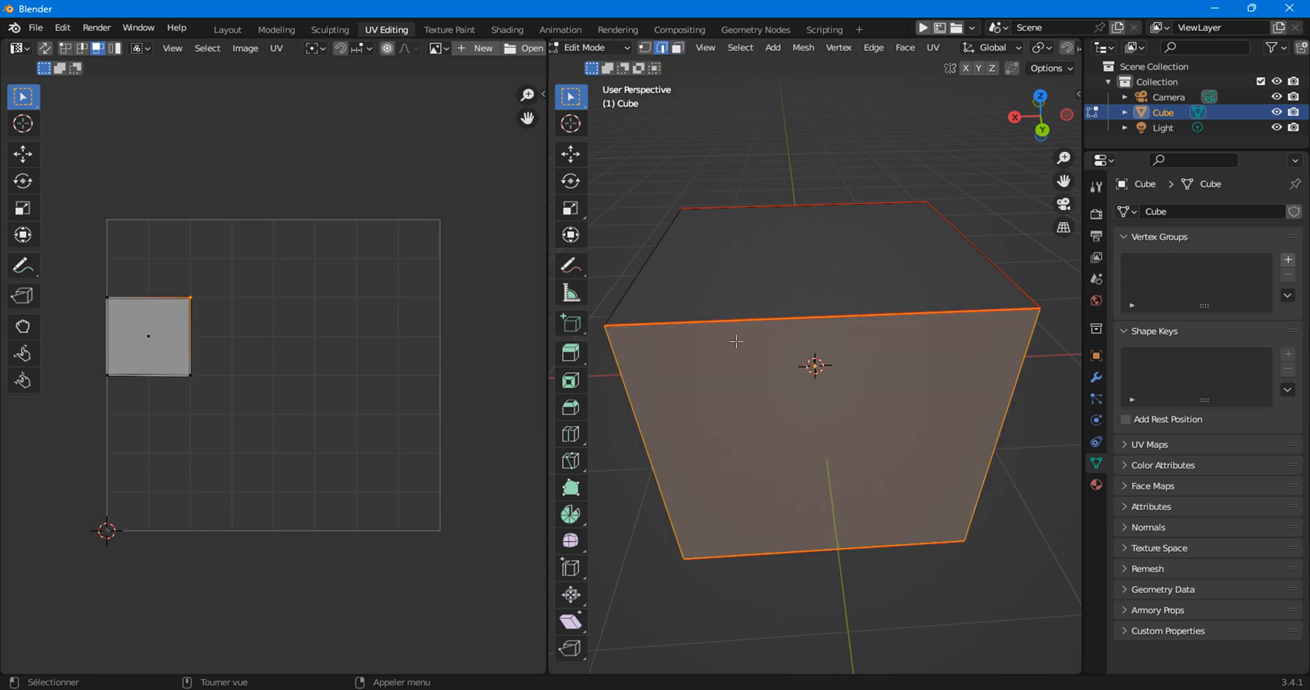
left_click(753, 317)
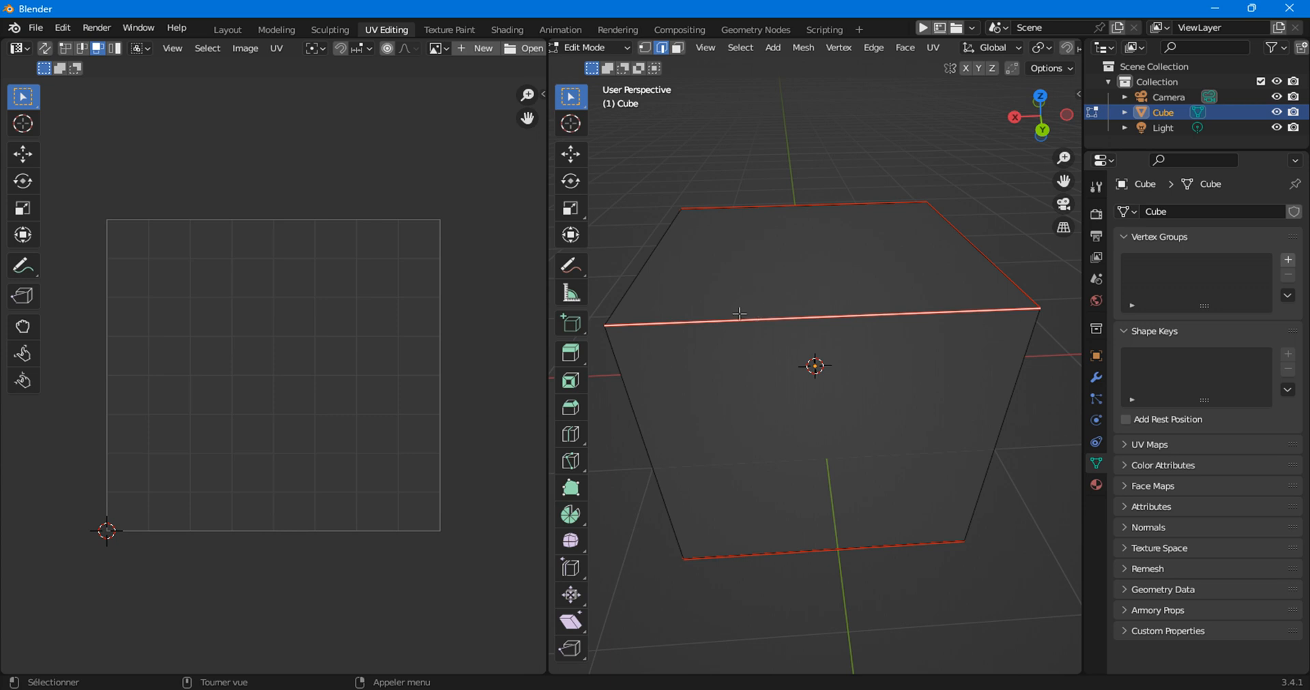
left_click(931, 47)
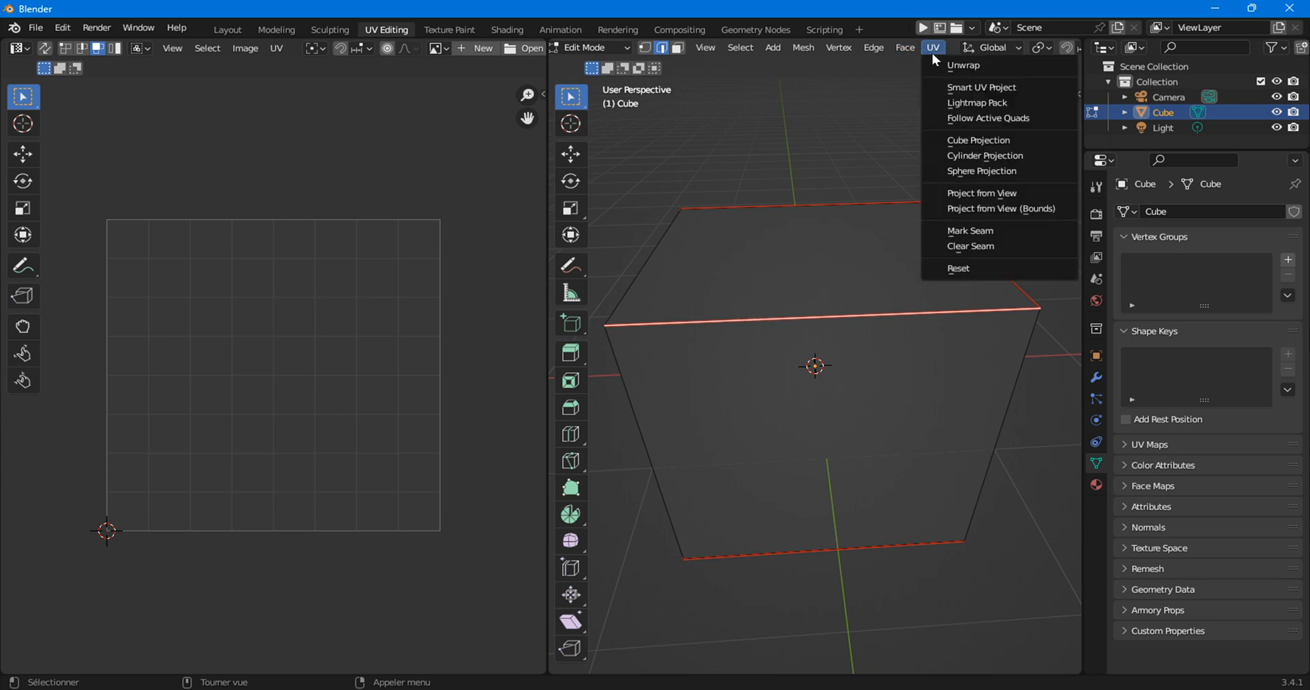
left_click(956, 247)
left_click(809, 409)
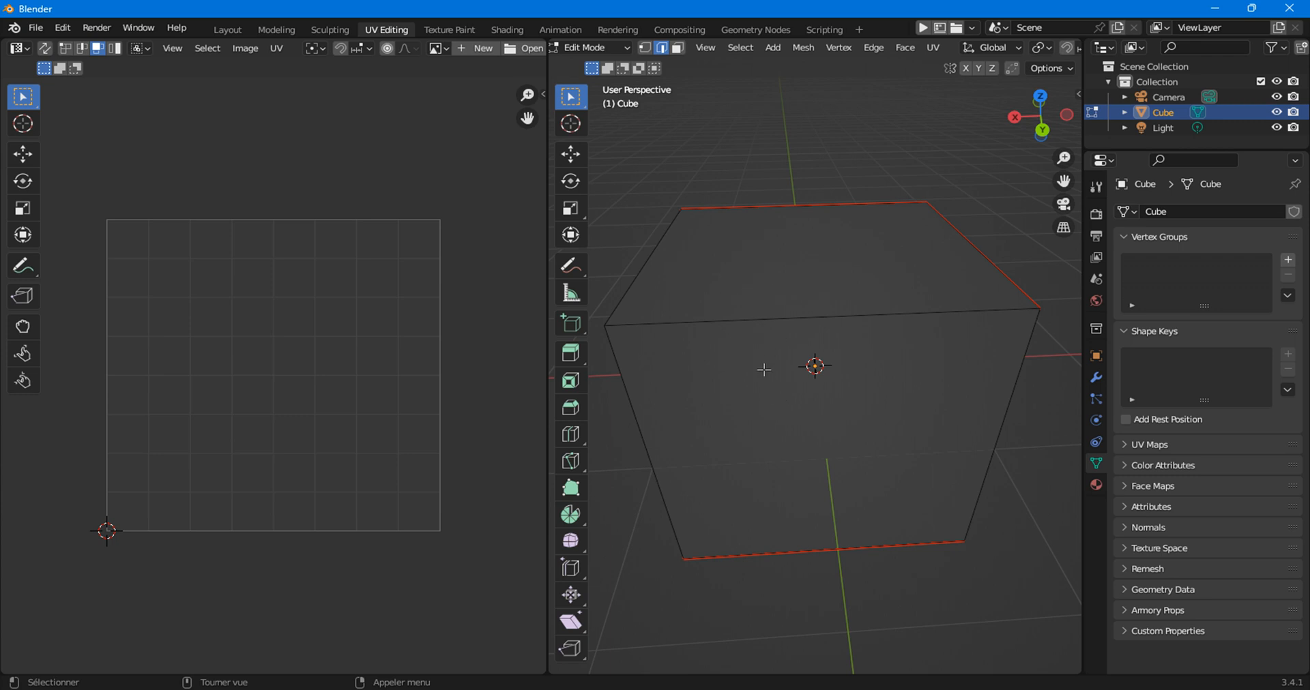
Mark a UV seam on the edge between the cube's top face and its +X side face.
middle_click_drag(793, 280, 794, 273)
left_click(819, 235)
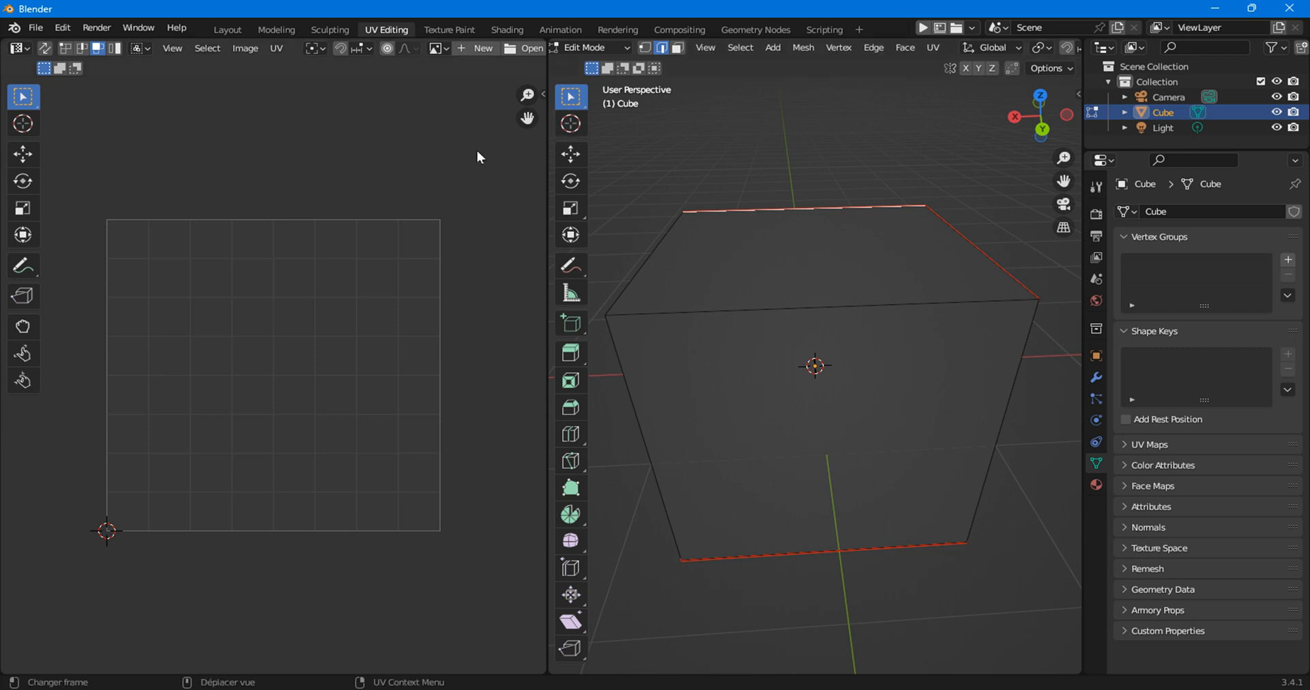
middle_click_drag(822, 292, 915, 289)
left_click(804, 336)
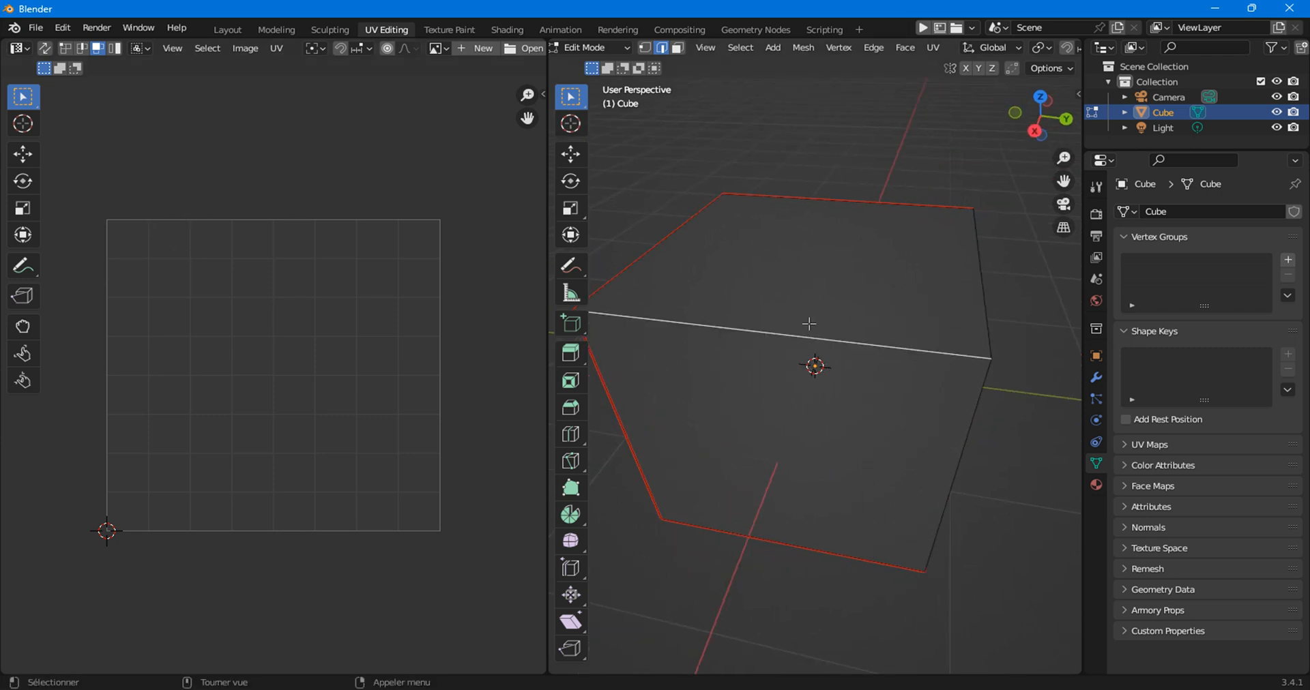
left_click(933, 47)
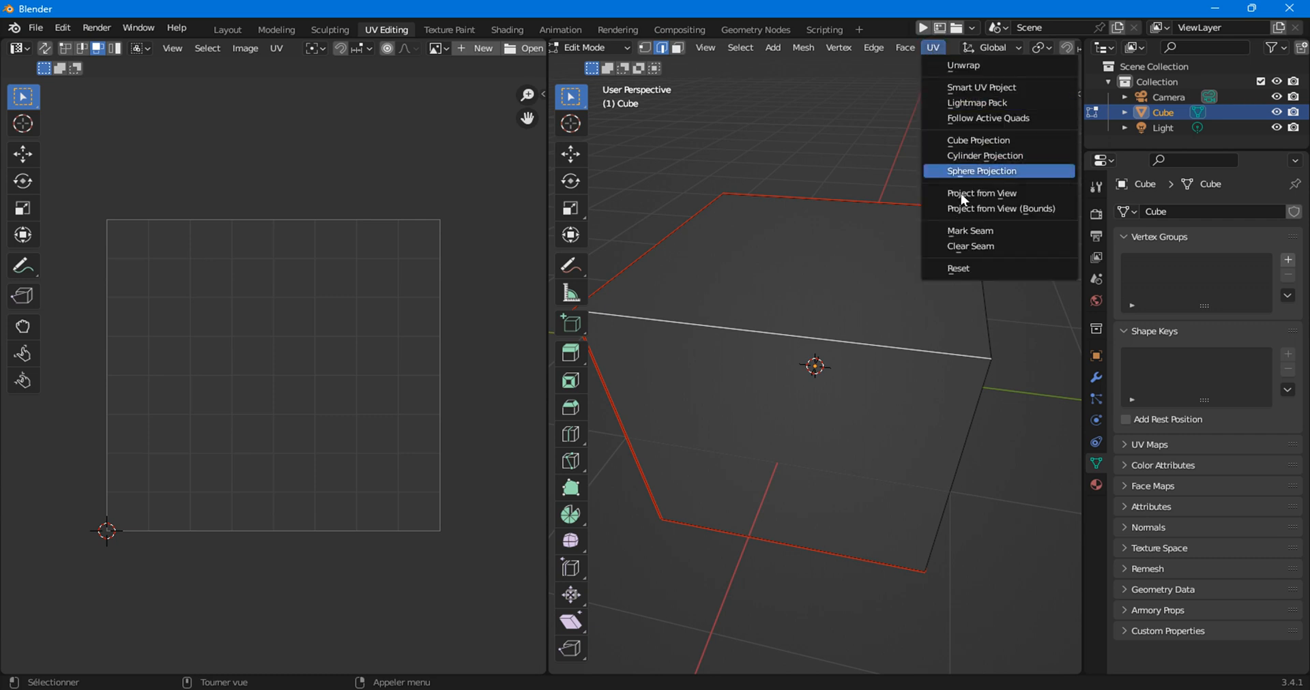
left_click(964, 232)
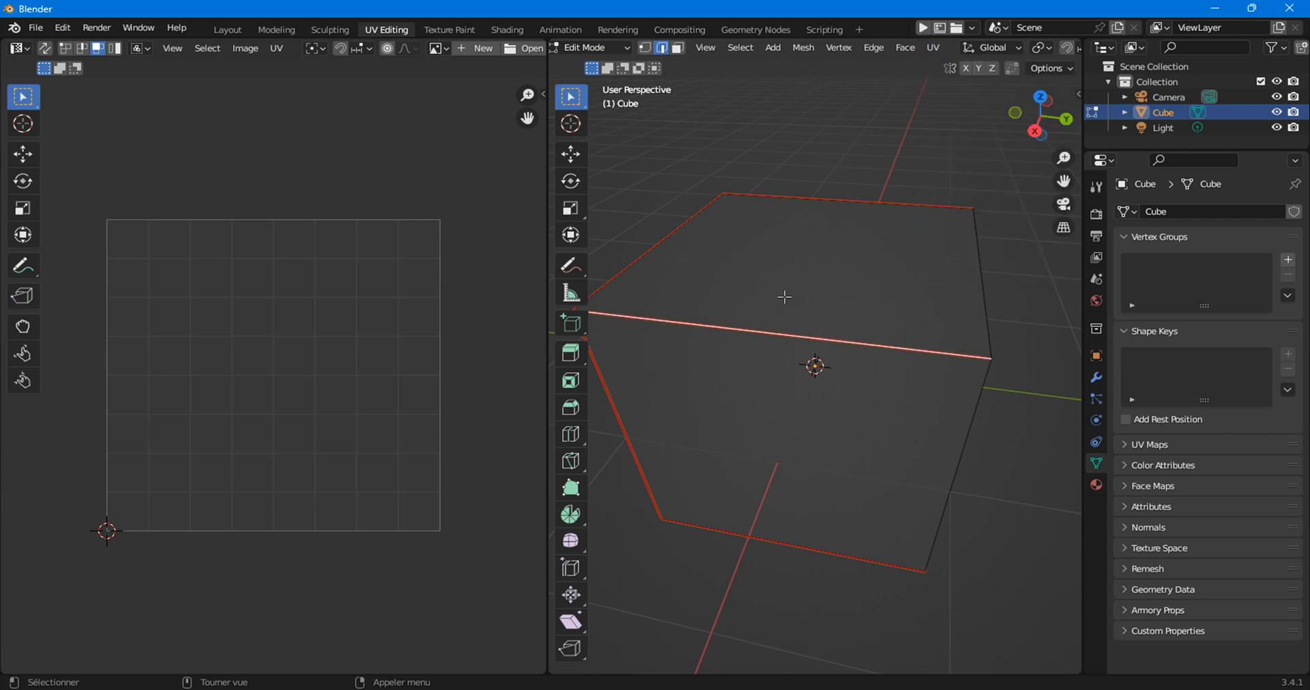
Select the whole cube and unwrap it again using the updated seams.
middle_click_drag(832, 270, 836, 302)
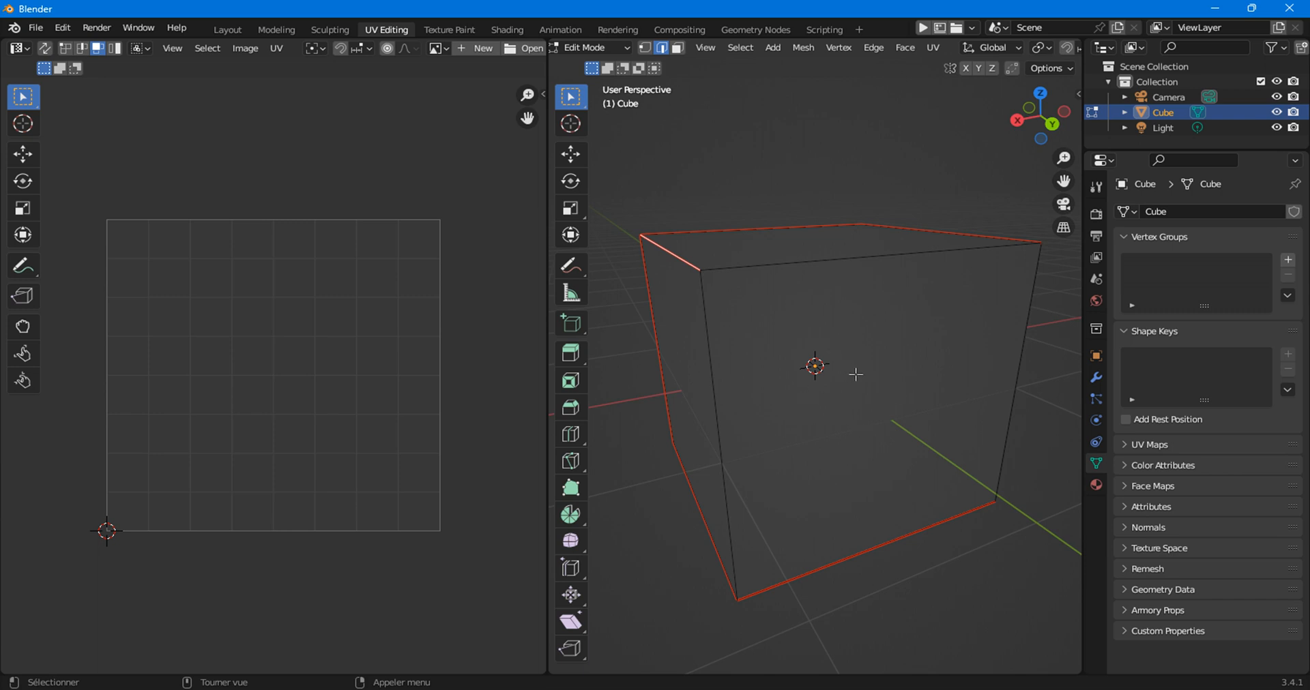
key("a")
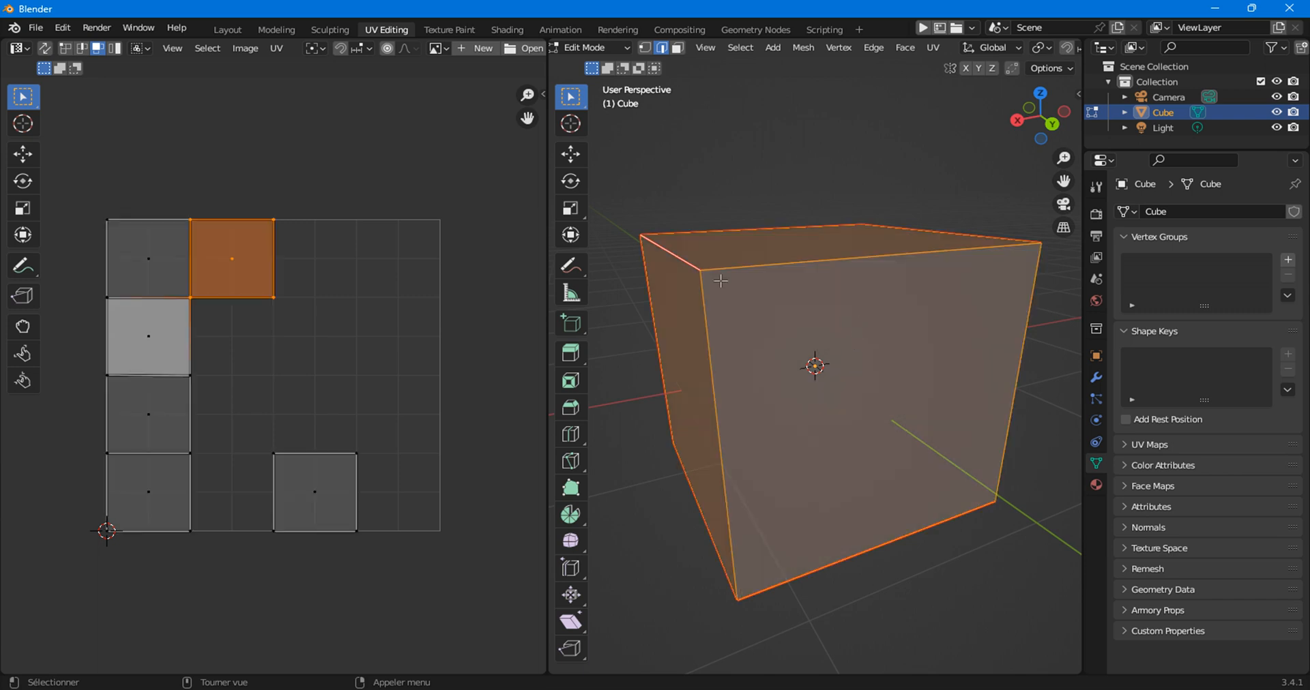
left_click(933, 50)
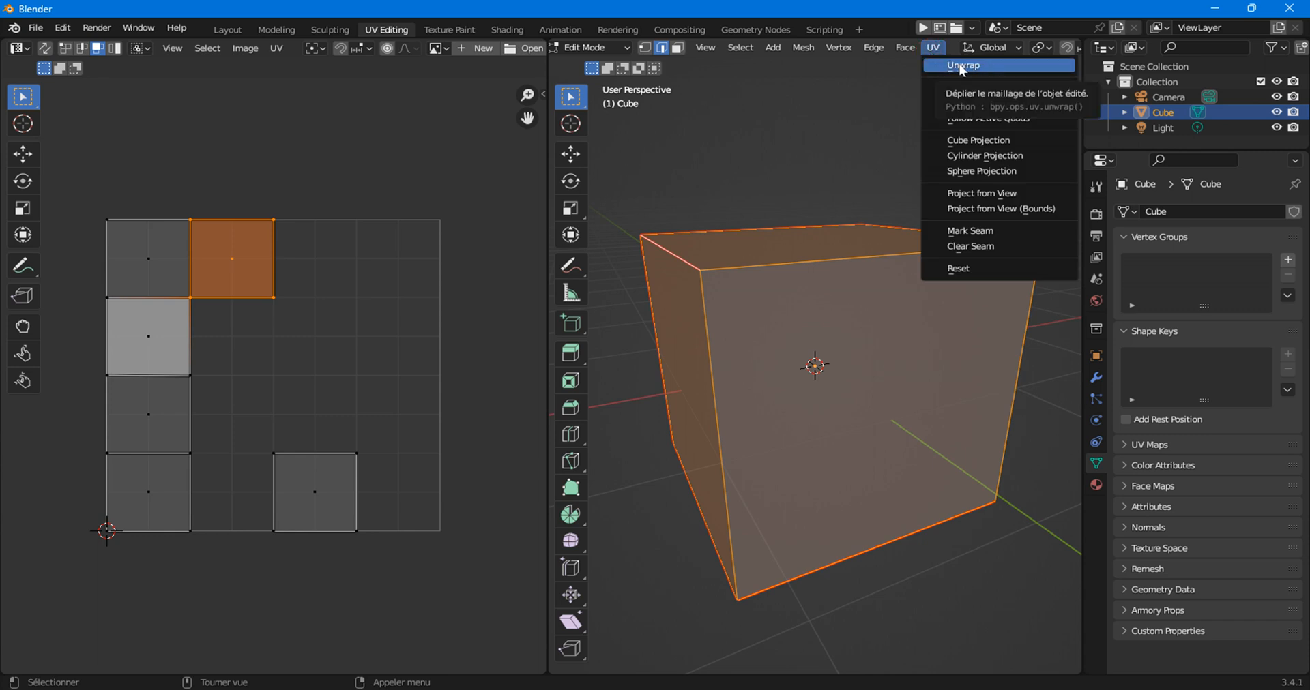
left_click(962, 66)
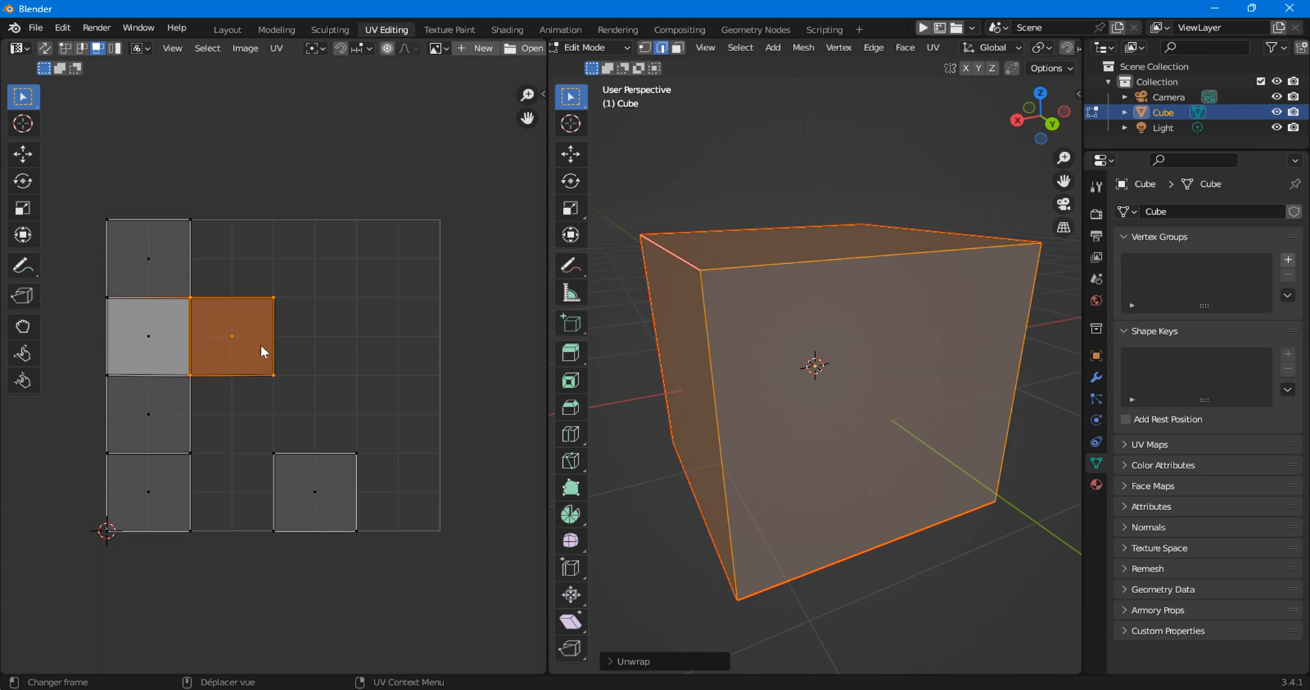
Select the first column's second UV square and the detached bottom square, then hide the unselected UV faces.
left_click(292, 473)
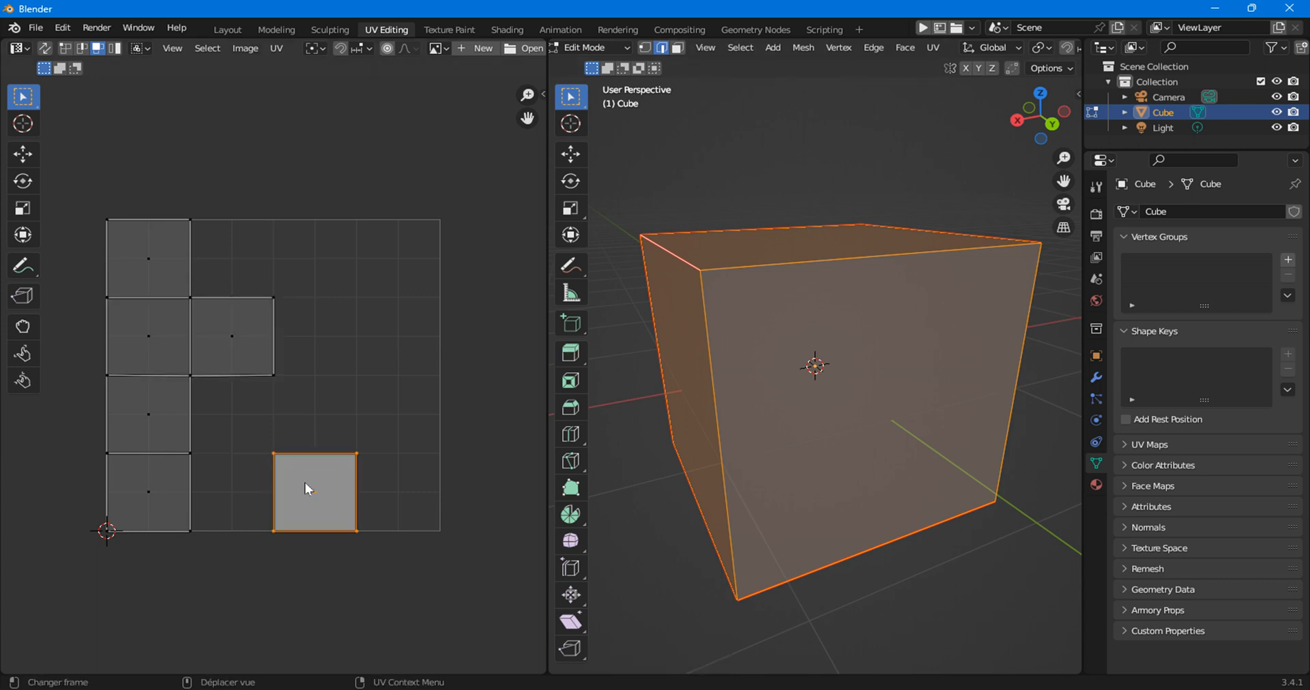
left_click(150, 333)
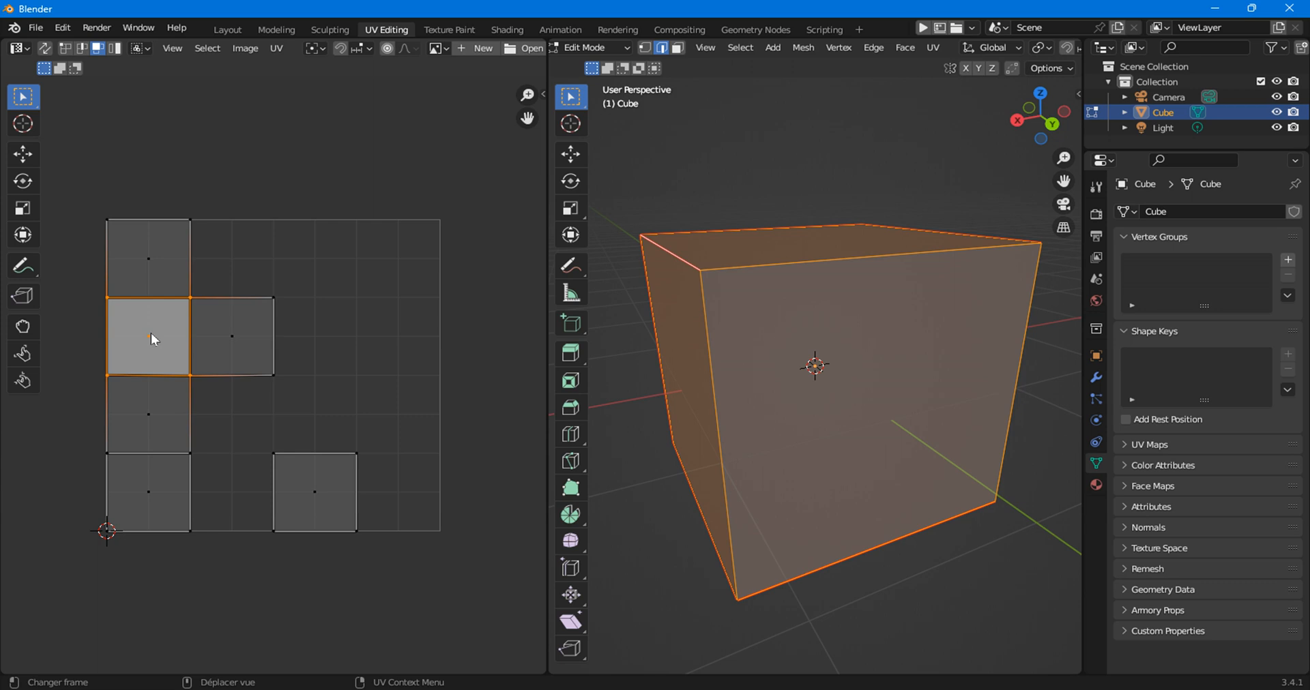
left_click(314, 500, "shift")
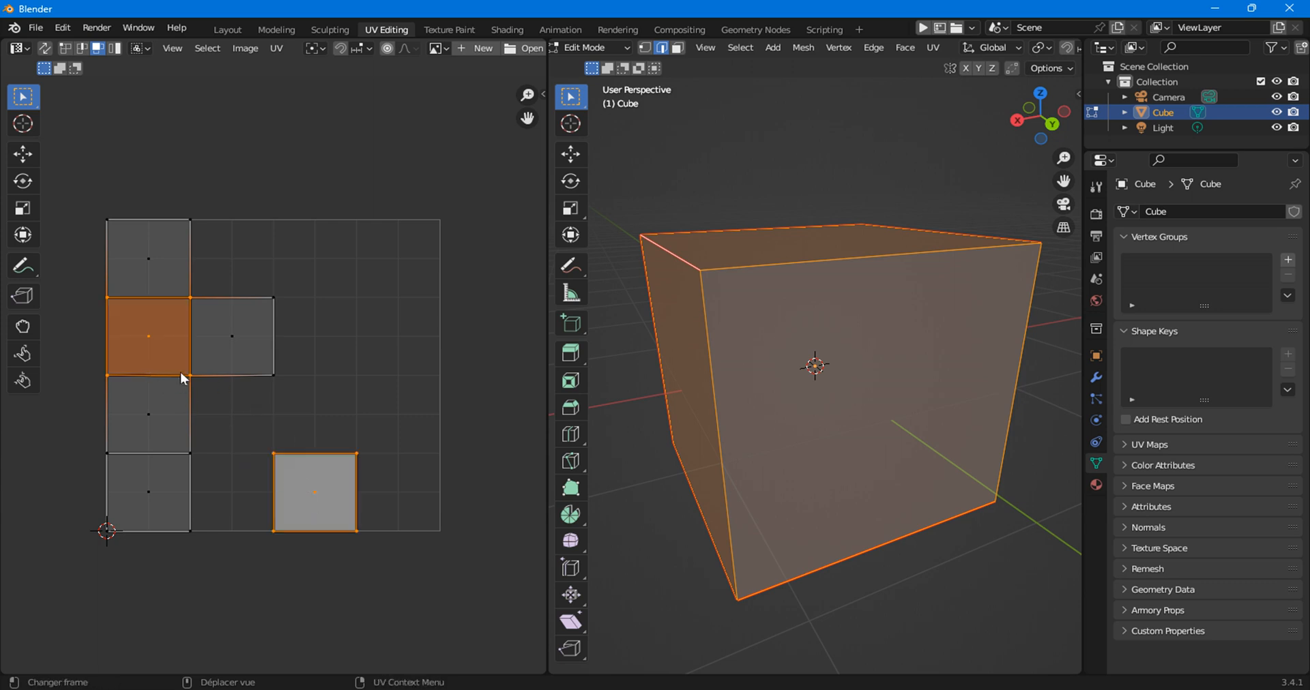
left_click(277, 48)
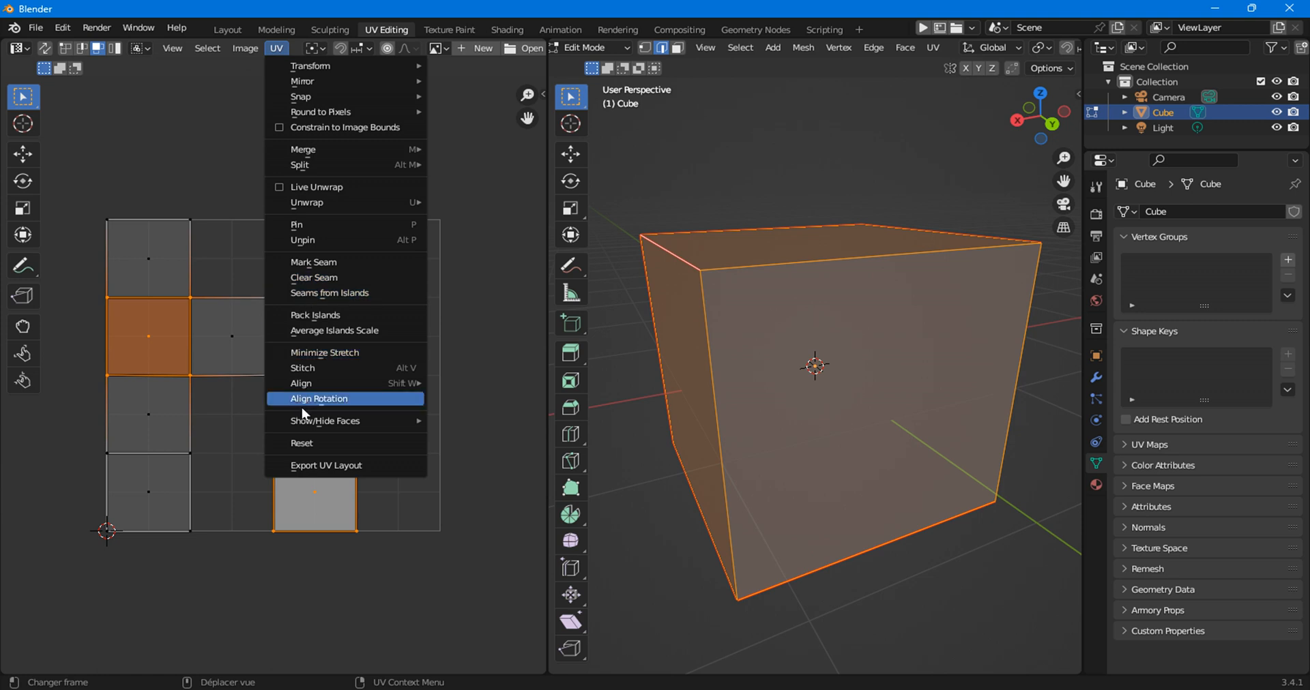
mouse_move(307, 421)
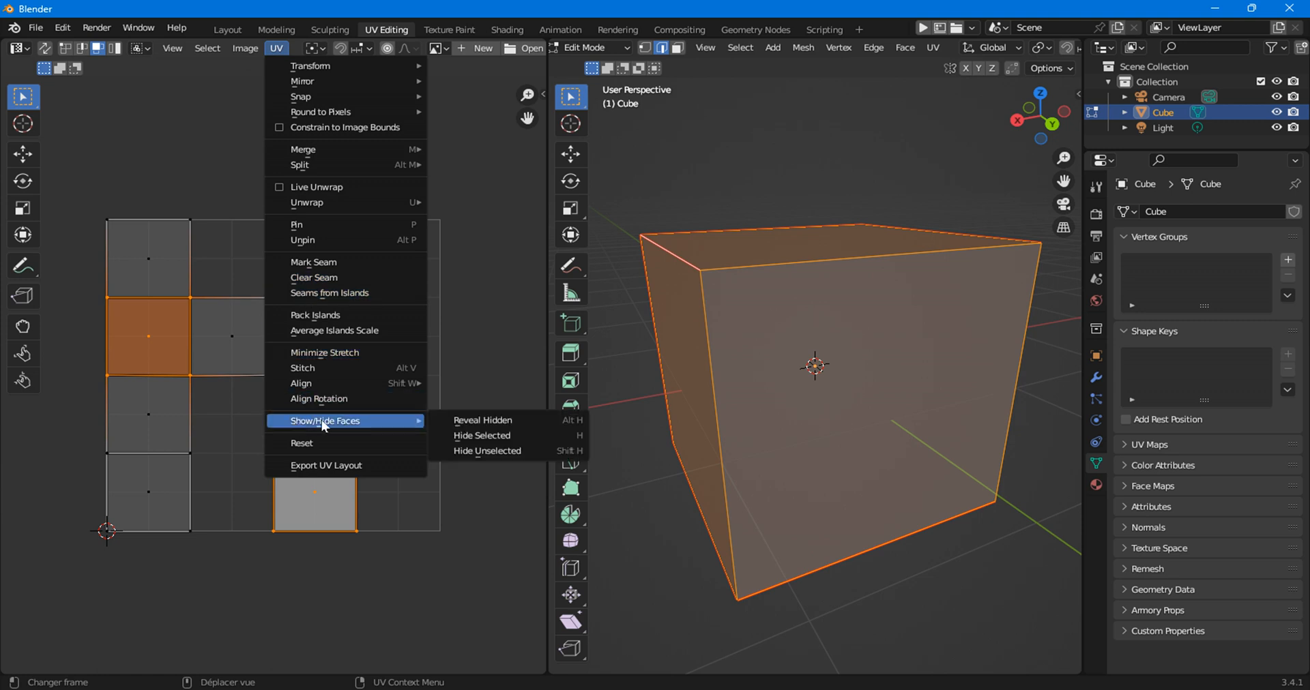
left_click(471, 451)
scroll(711, 189, "down", 3)
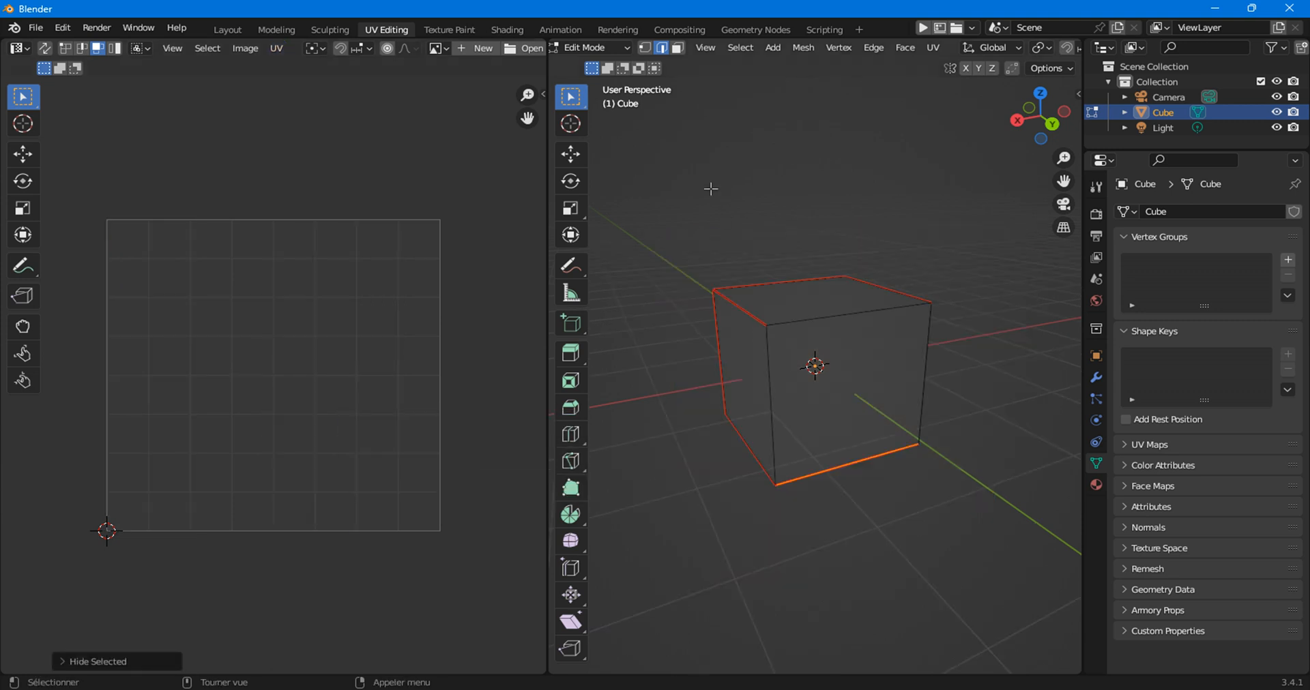
In face selection mode, select the whole cube, hide the unselected UV faces, and examine the two remaining faces from below.
left_click(679, 49)
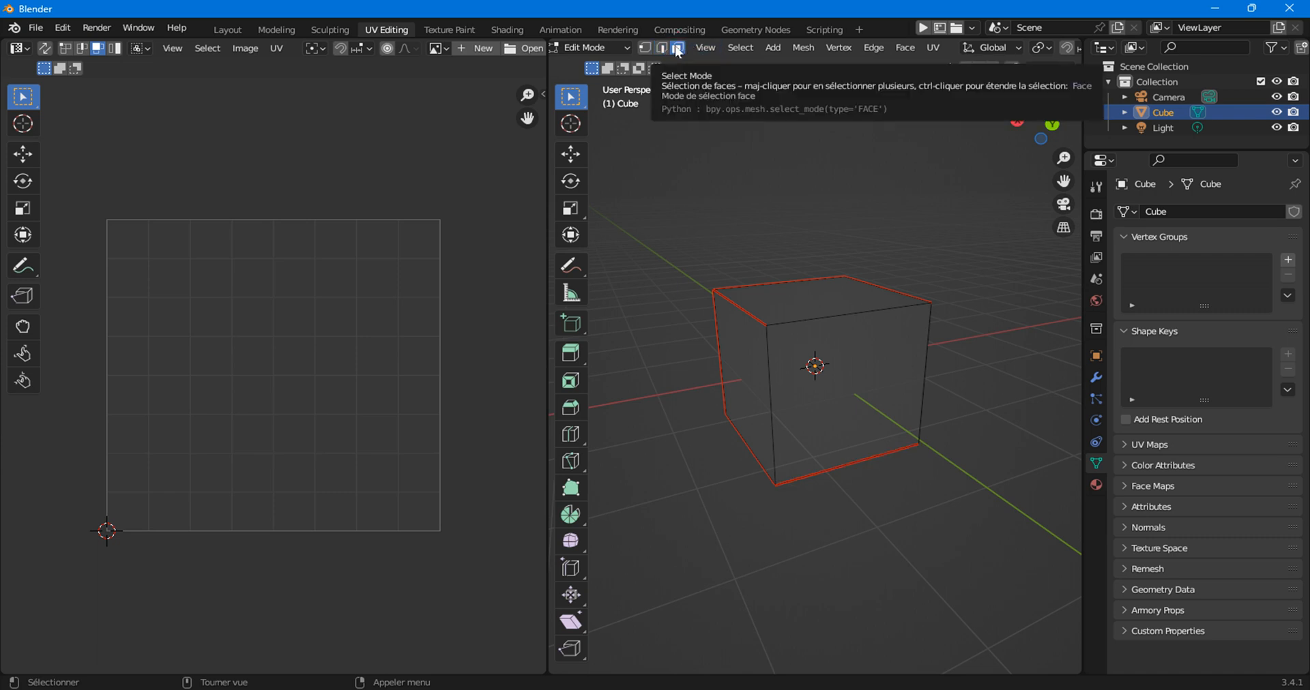
key("a")
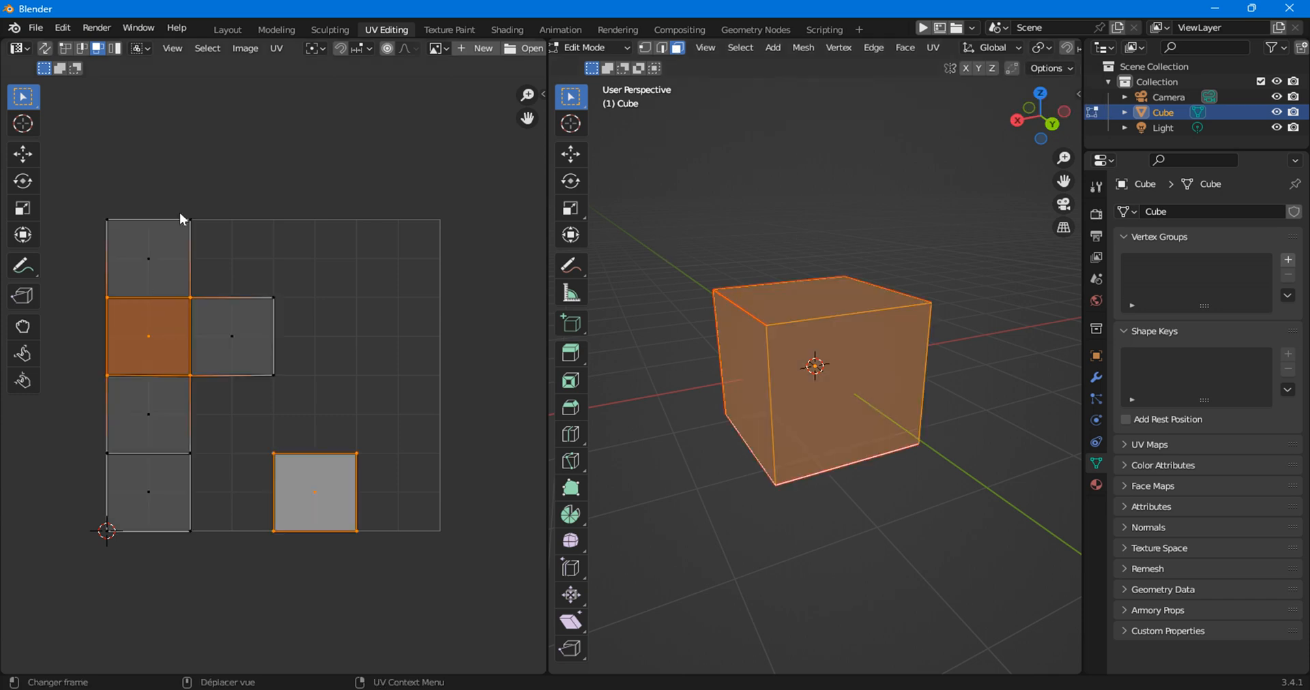
left_click(276, 48)
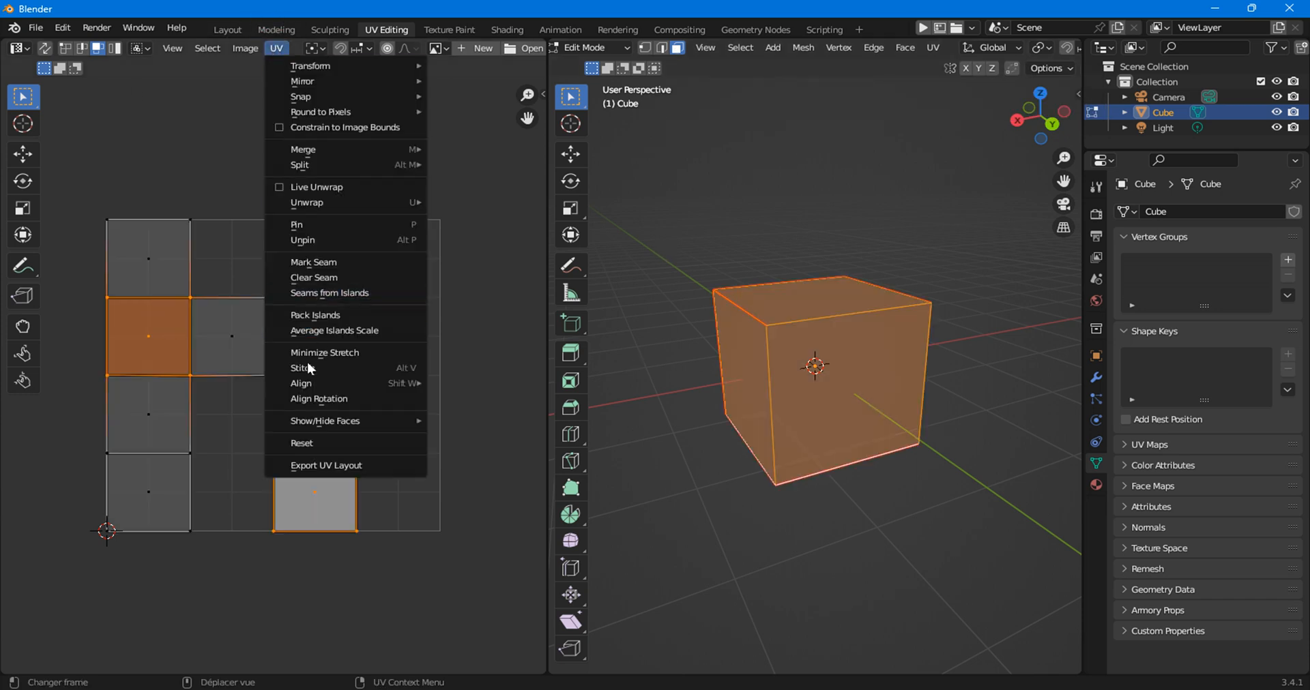
mouse_move(317, 421)
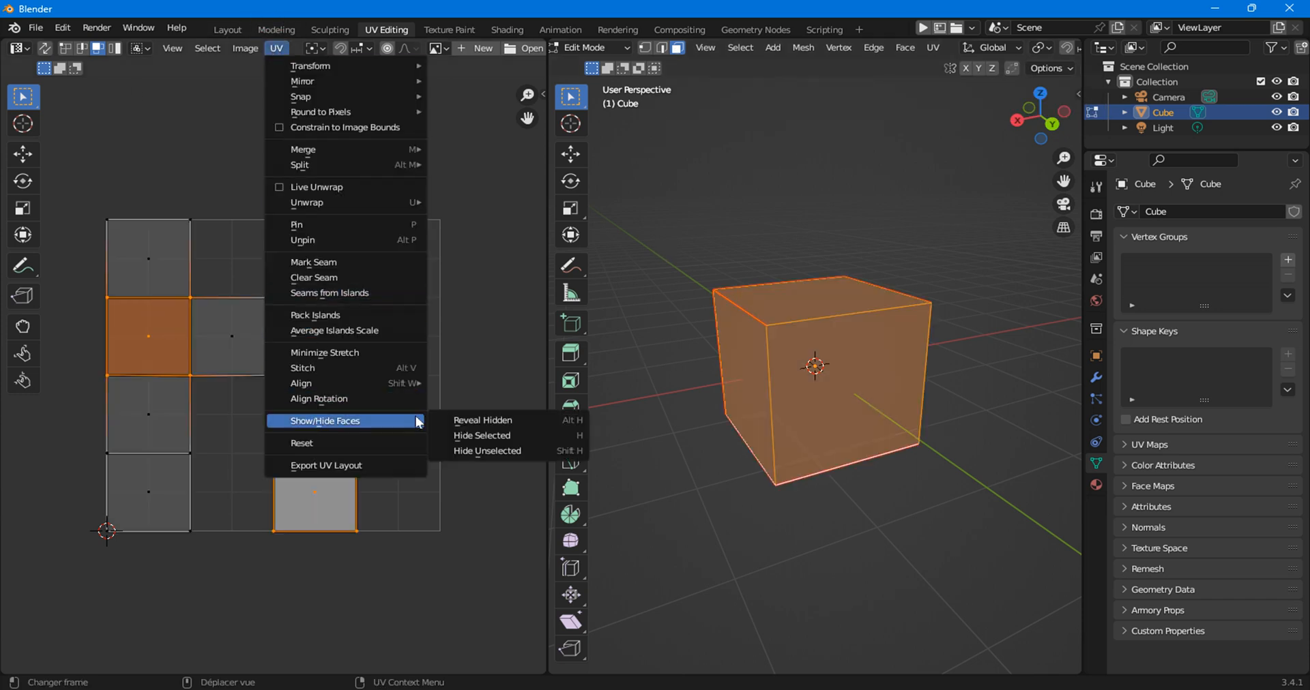
left_click(450, 452)
scroll(825, 448, "down", 1)
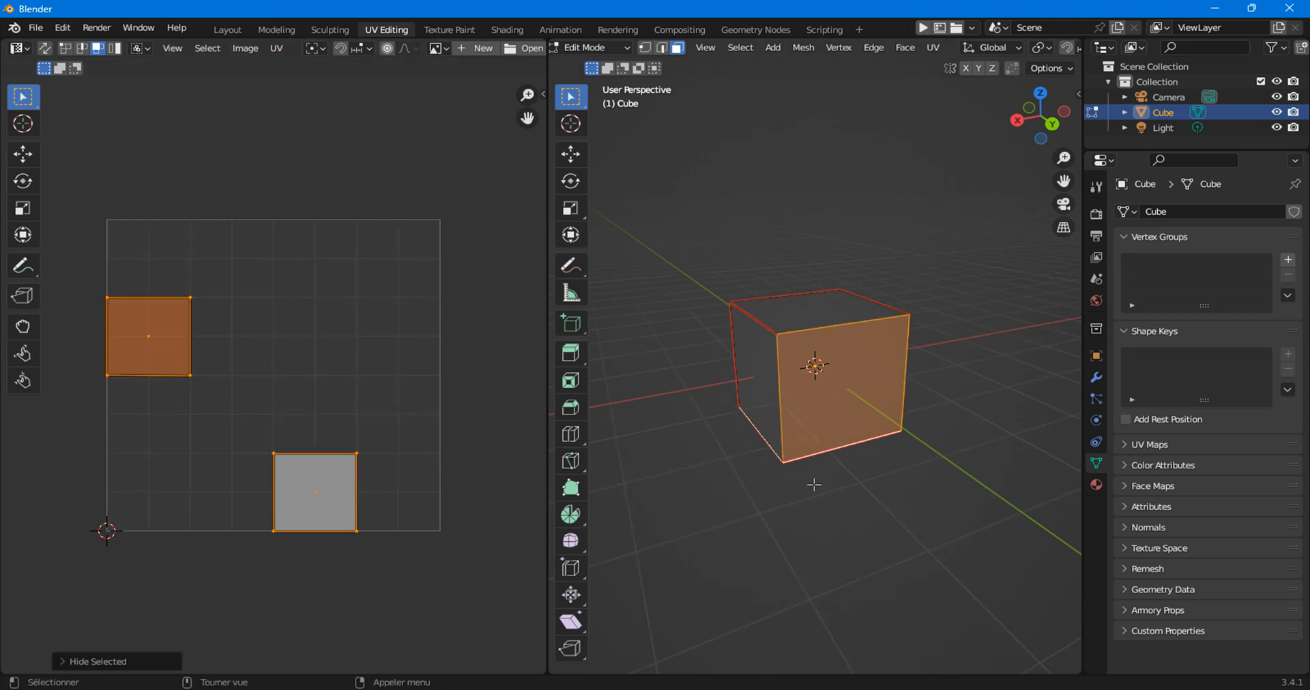
middle_click_drag(813, 481, 777, 266)
scroll(799, 322, "up", 3)
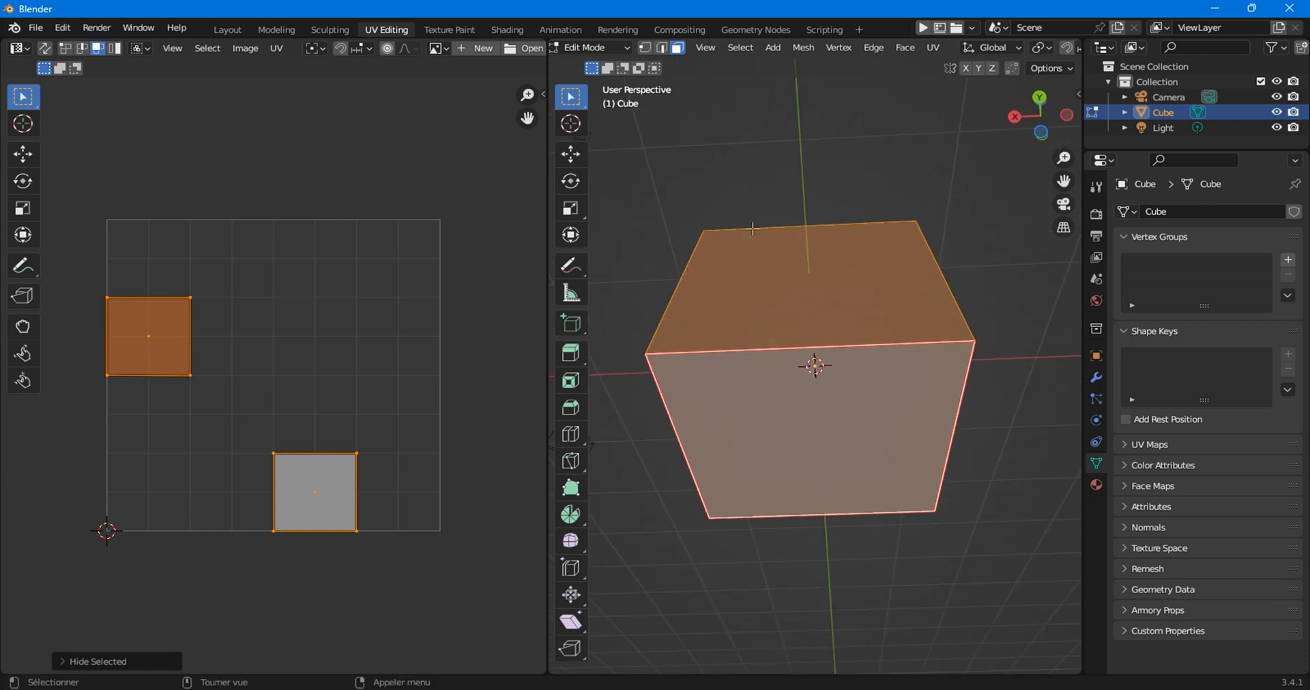
In edge selection mode, clear the UV seam from the edge between the cube's +Y side face and bottom face.
left_click(742, 173)
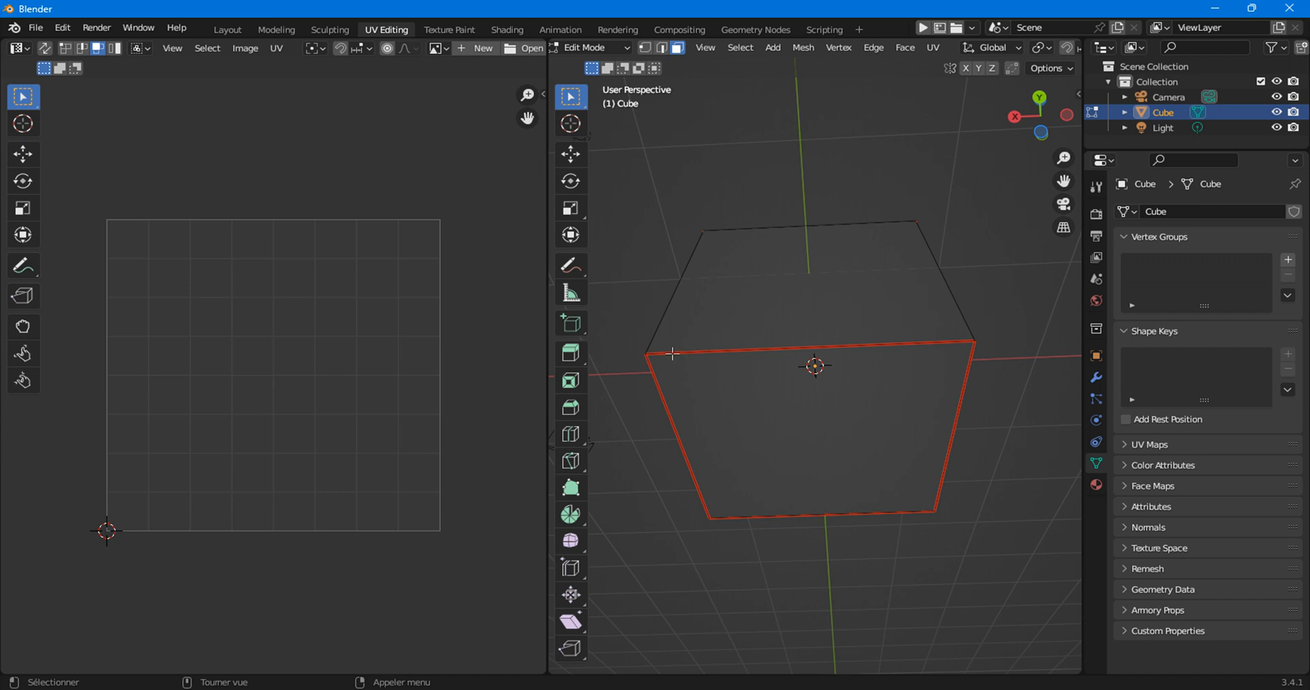
left_click(848, 347)
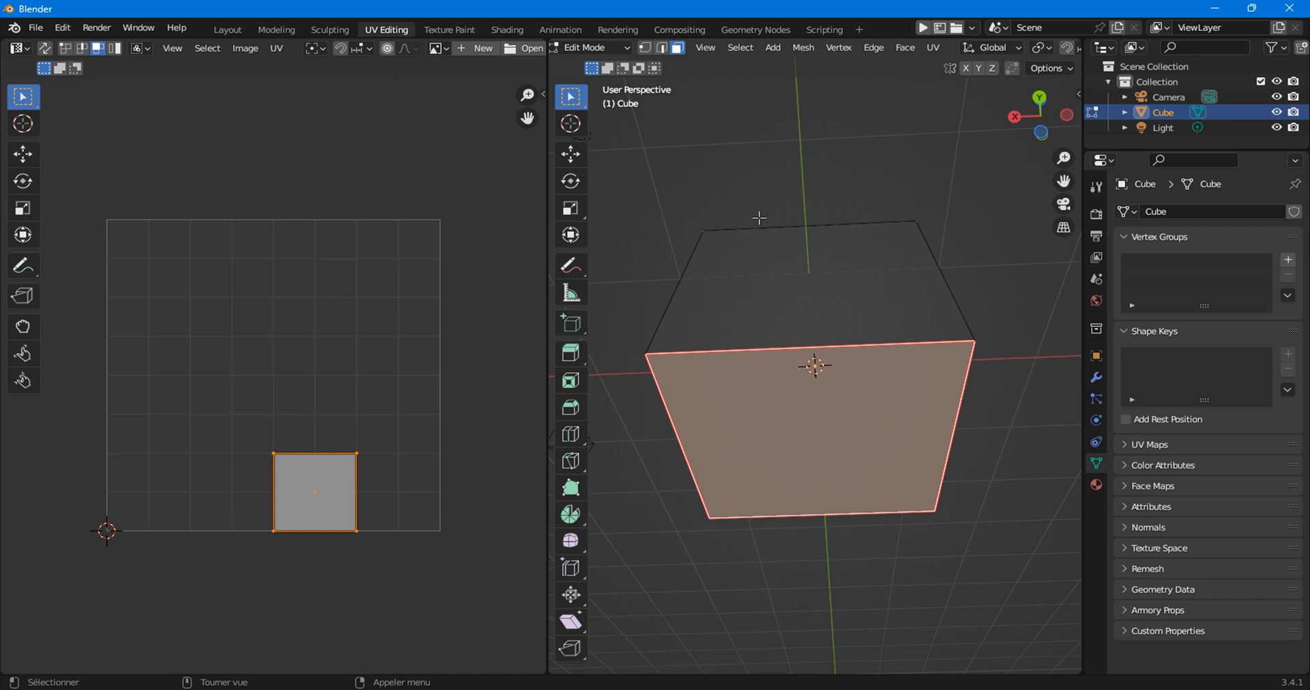
left_click(661, 47)
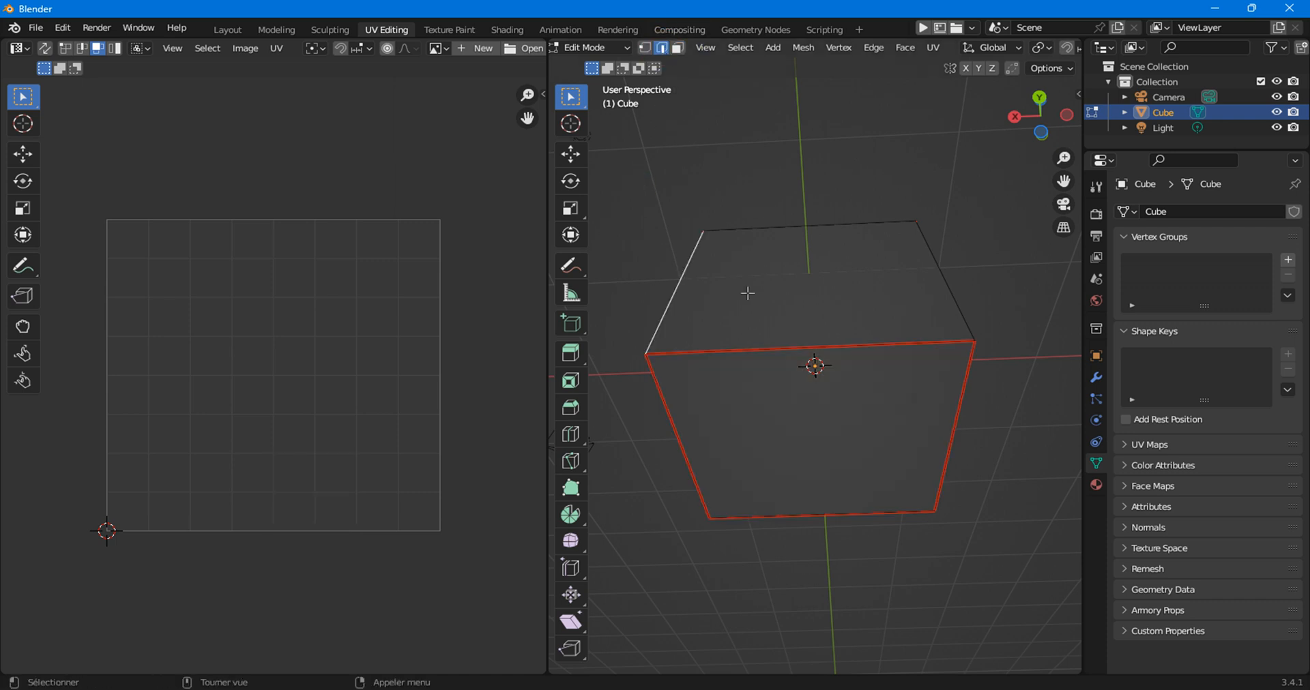
left_click(745, 349)
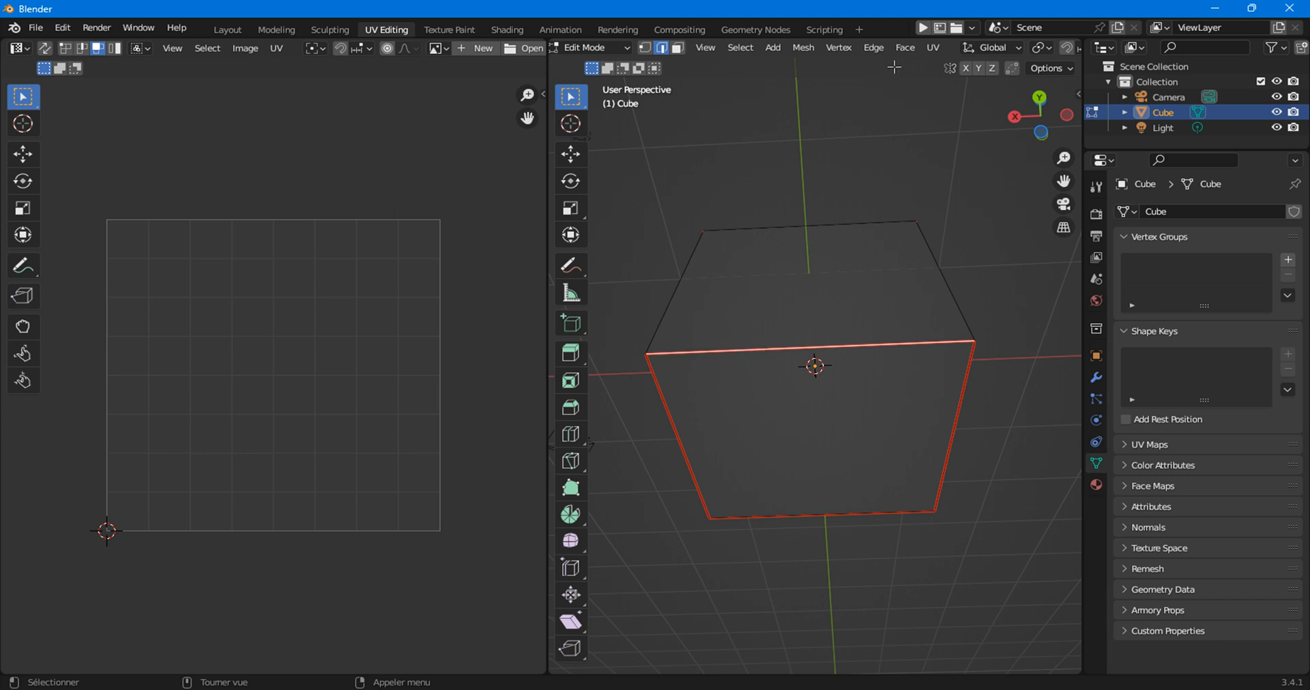
left_click(936, 51)
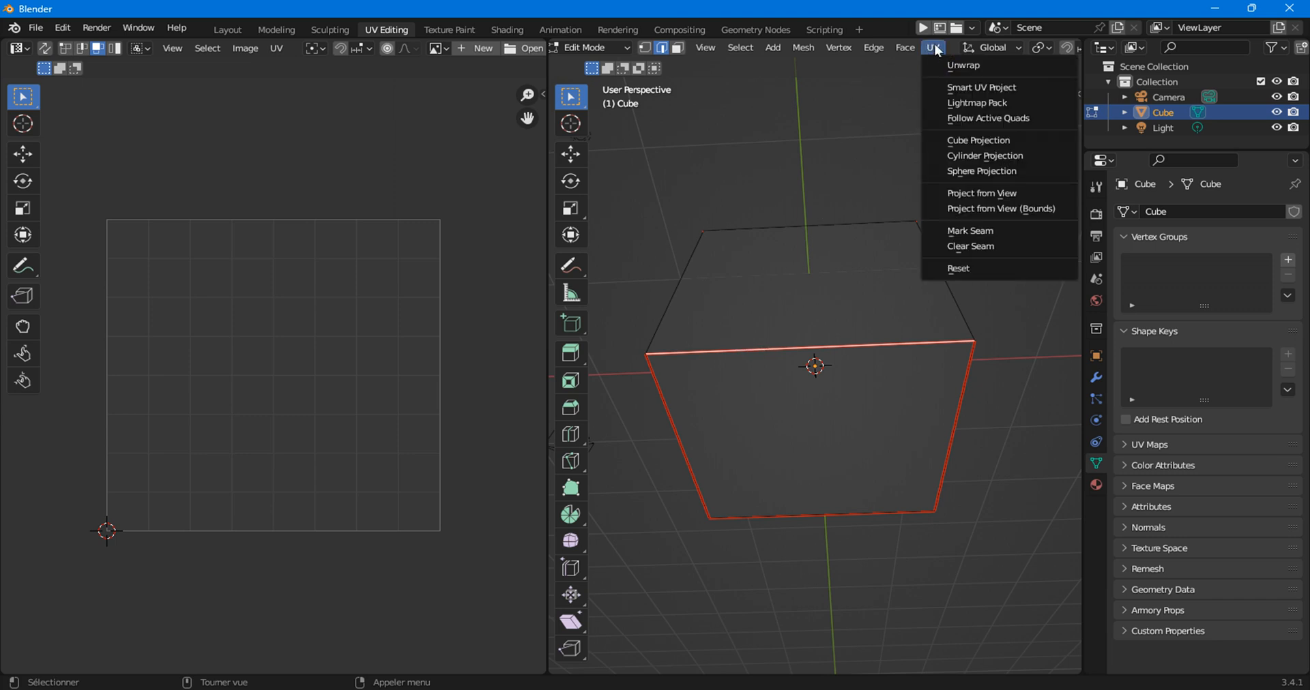
left_click(957, 247)
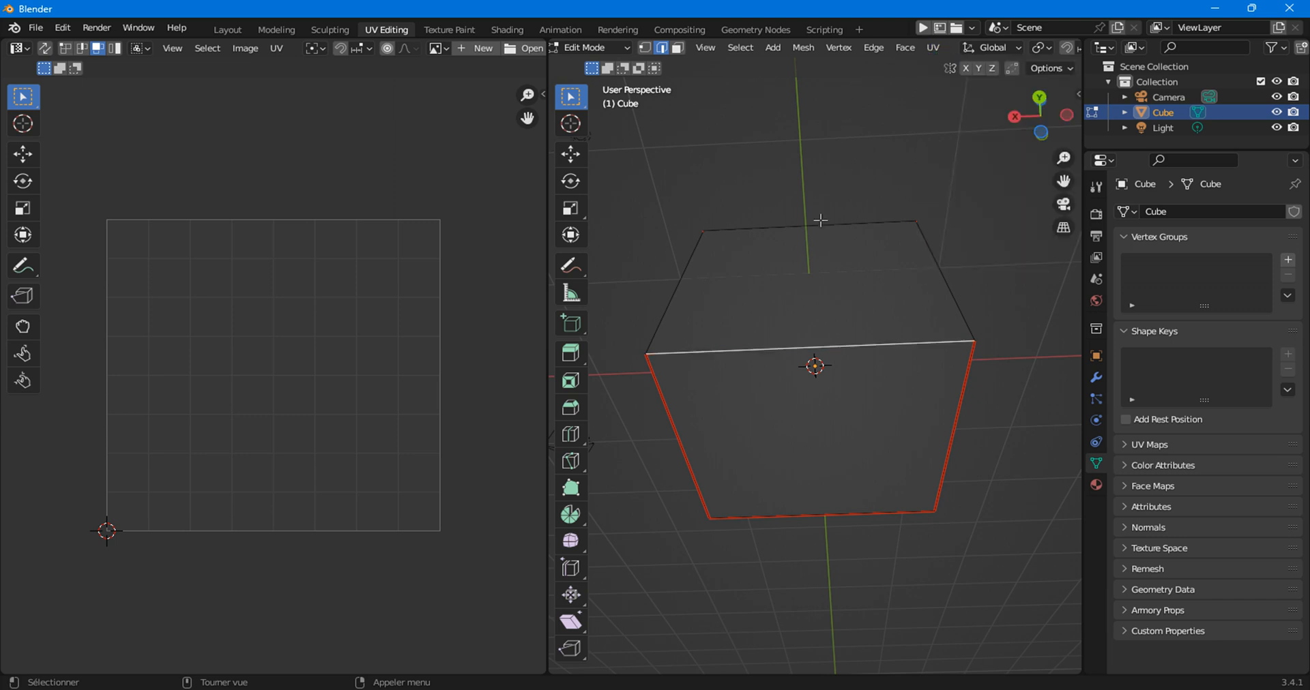
left_click(802, 210)
Select the whole cube and unwrap it with the +Y side face joined to the bottom face.
middle_click_drag(811, 202, 830, 264)
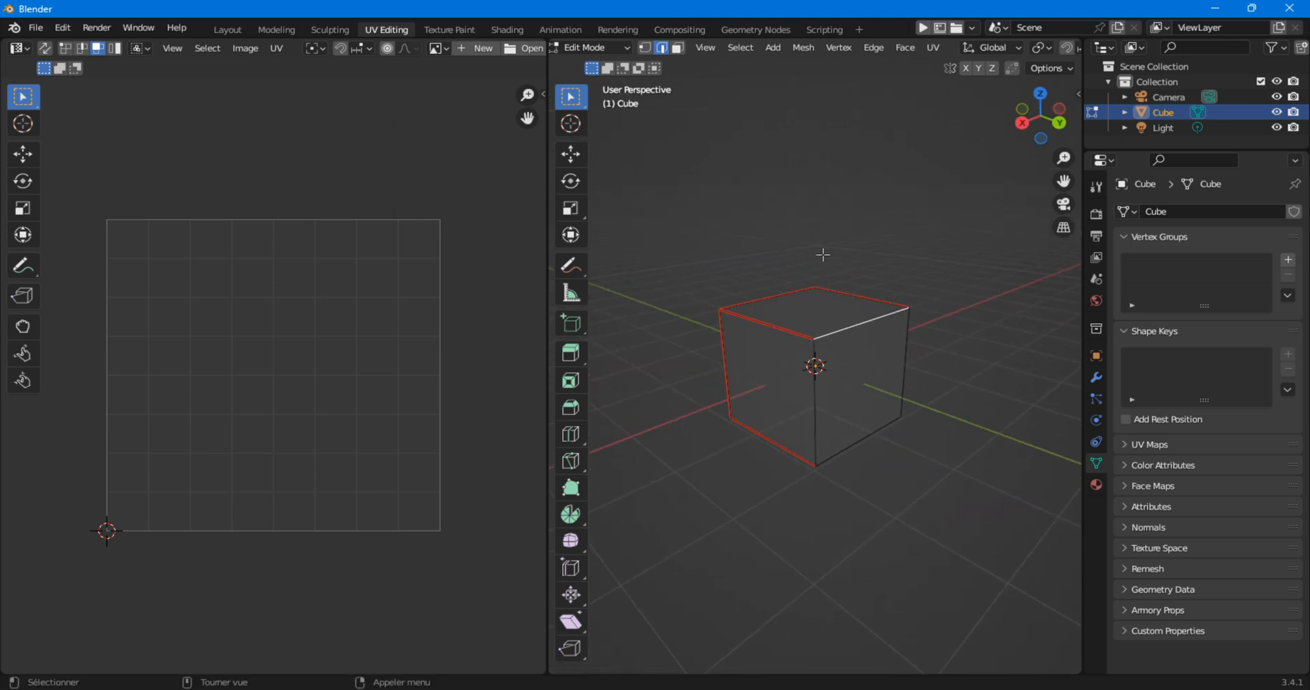
key("a")
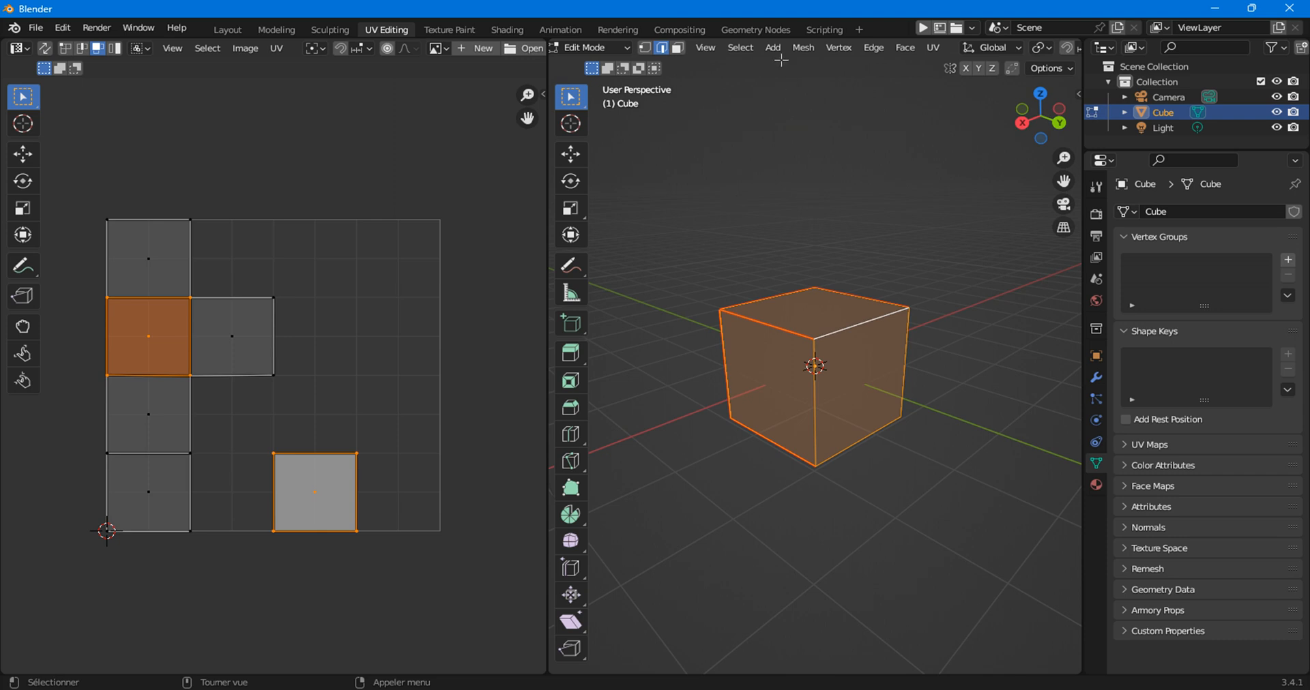
left_click(743, 47)
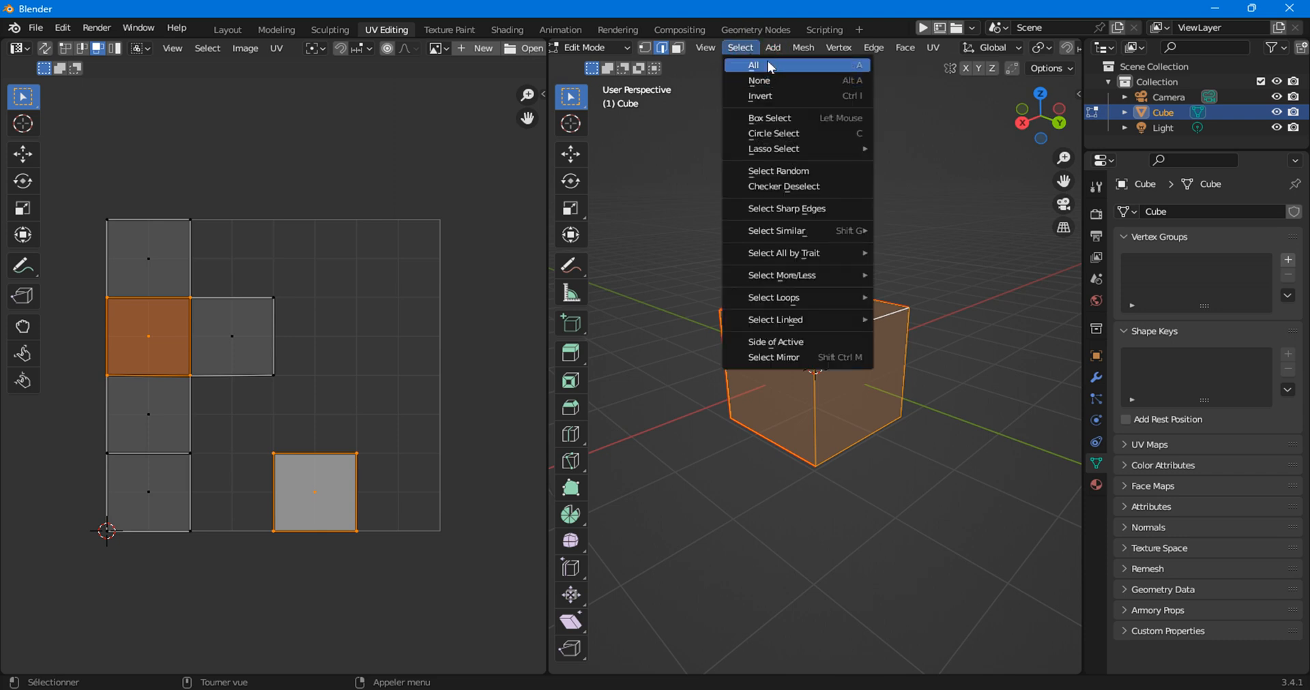
left_click(767, 60)
left_click(932, 49)
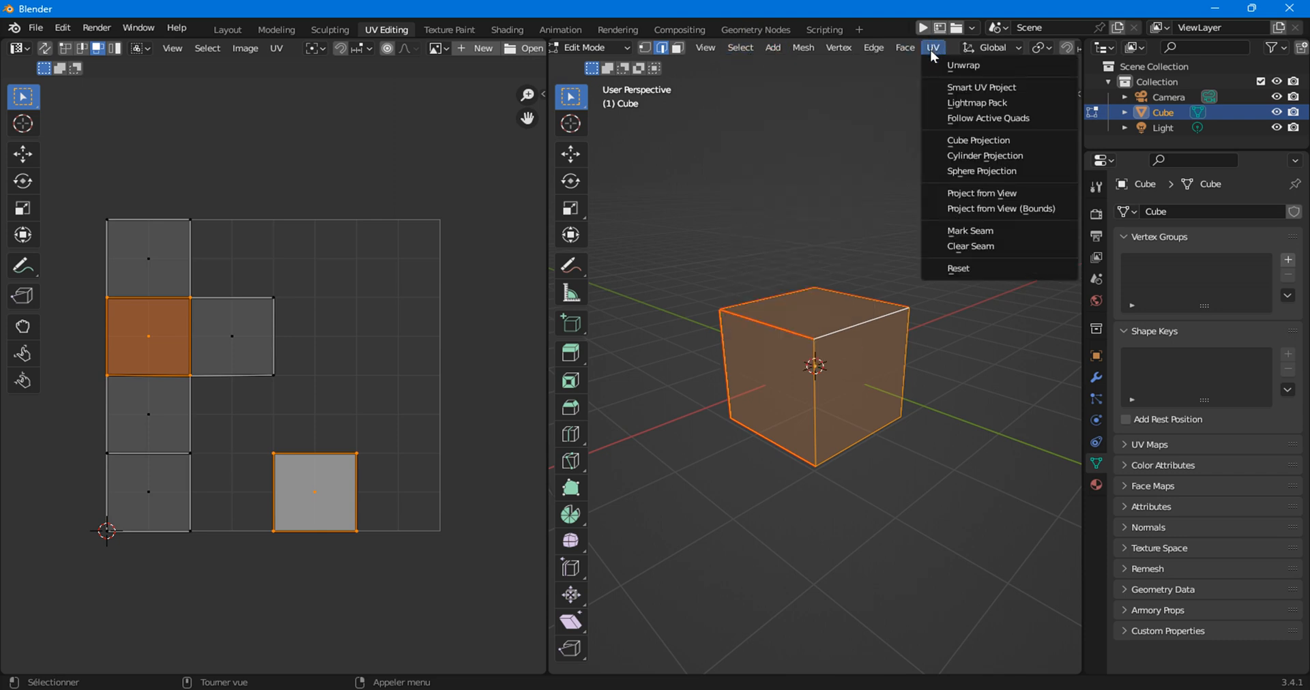
left_click(947, 65)
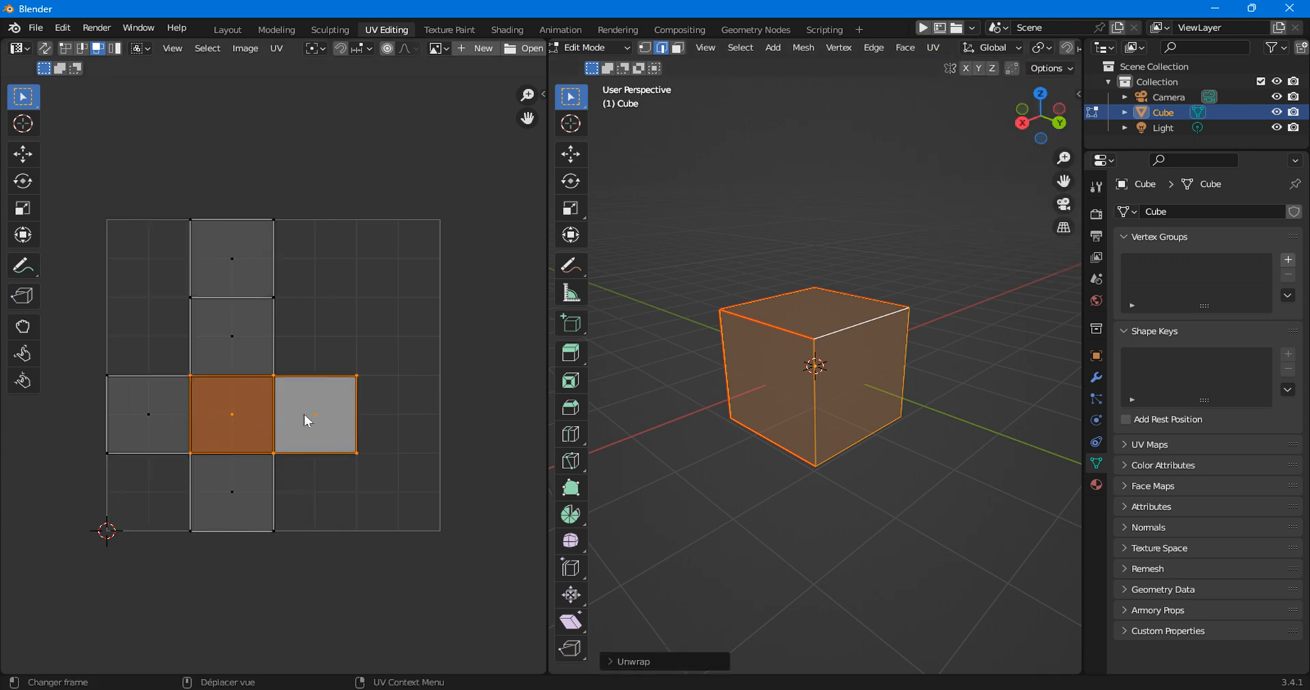
Examine the cube's seams and select the loop of four side faces to see their UV column, then clear the selection.
left_click(861, 479)
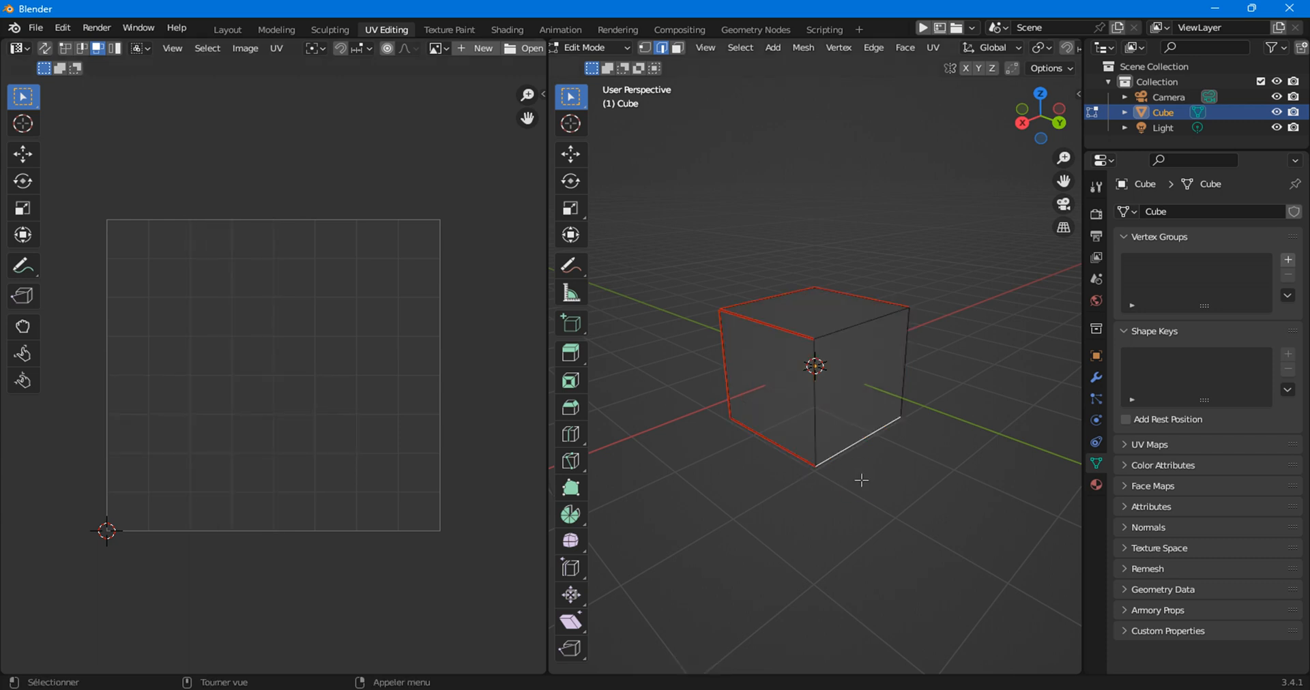
mouse_move(748, 438)
middle_mouse_down()
mouse_move(820, 453)
mouse_move(747, 461)
middle_mouse_up()
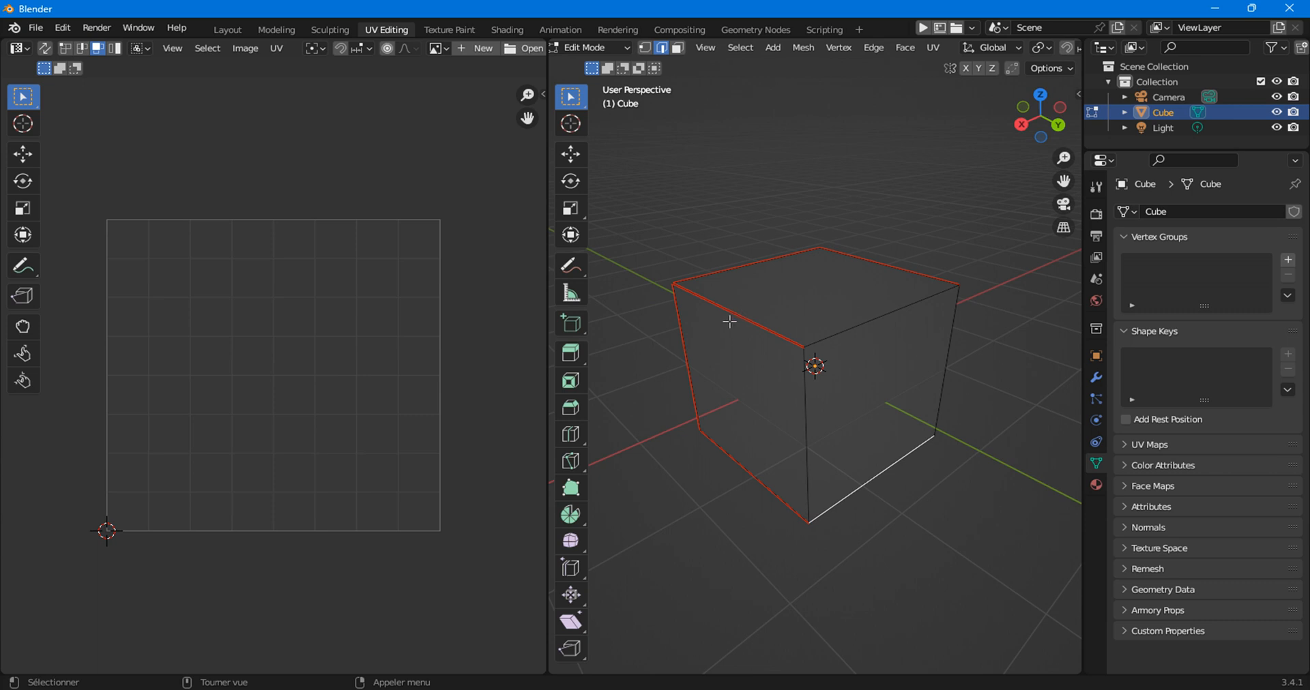
key("a")
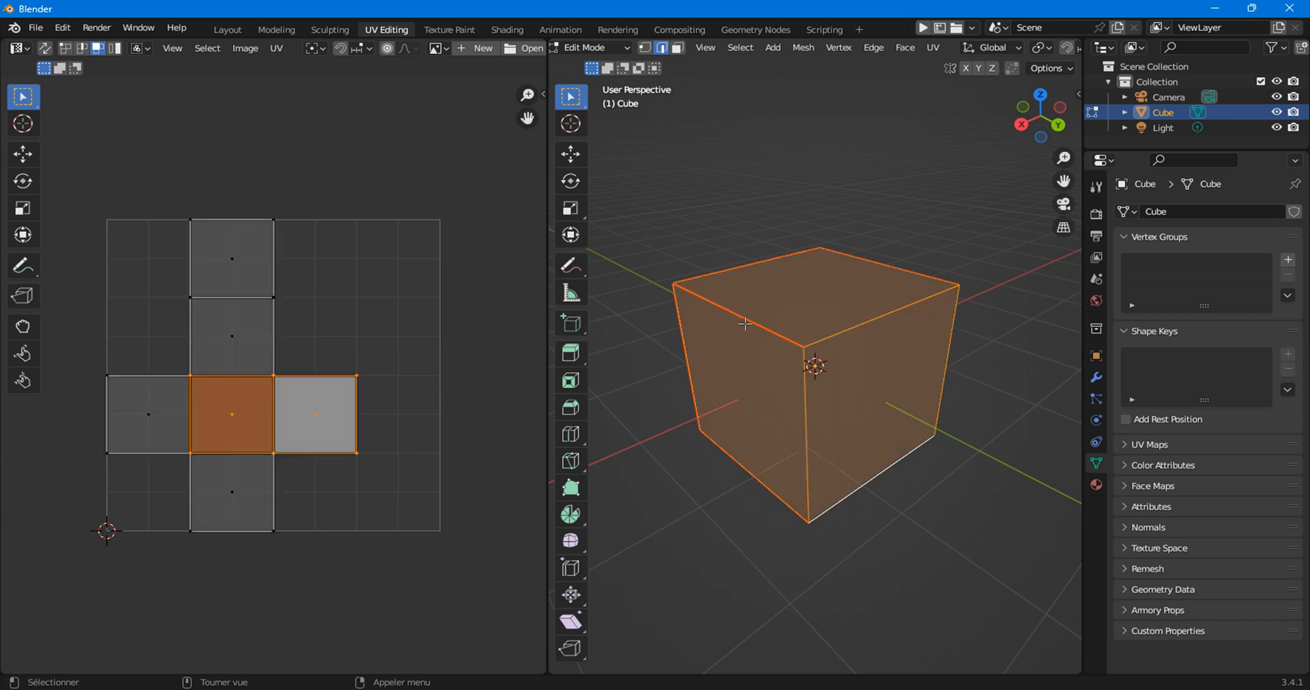
left_click(700, 221)
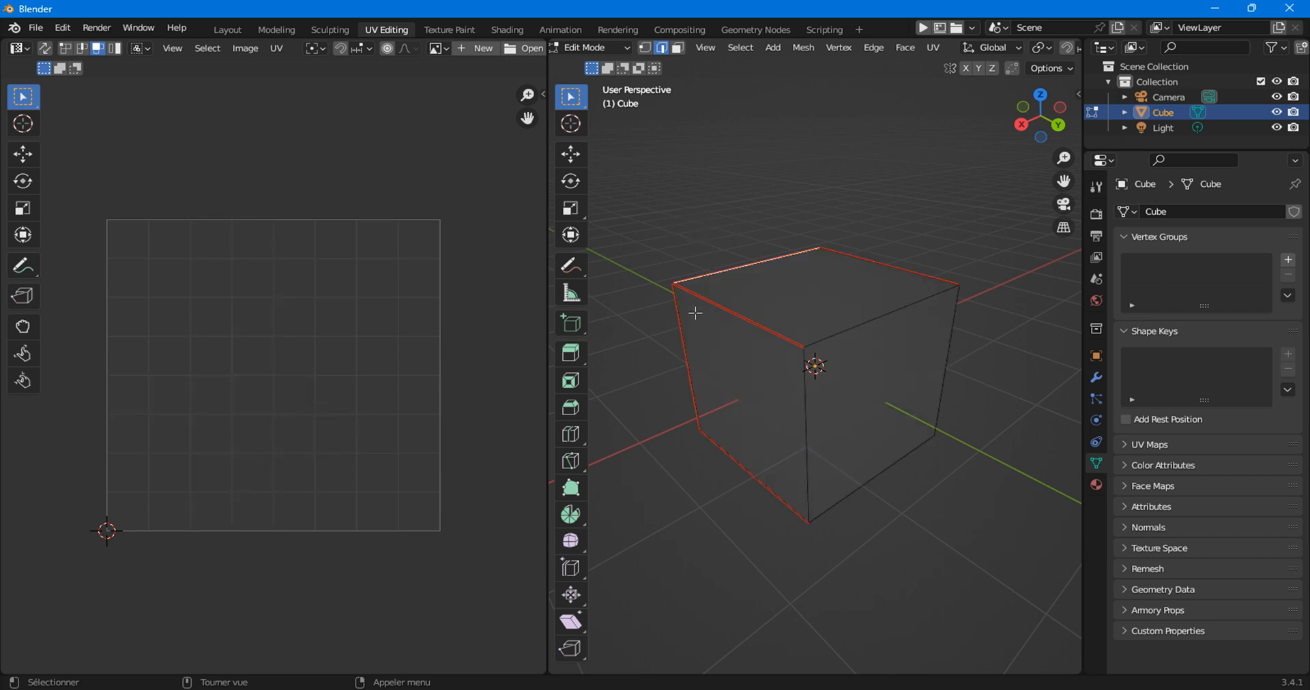
left_click(774, 386)
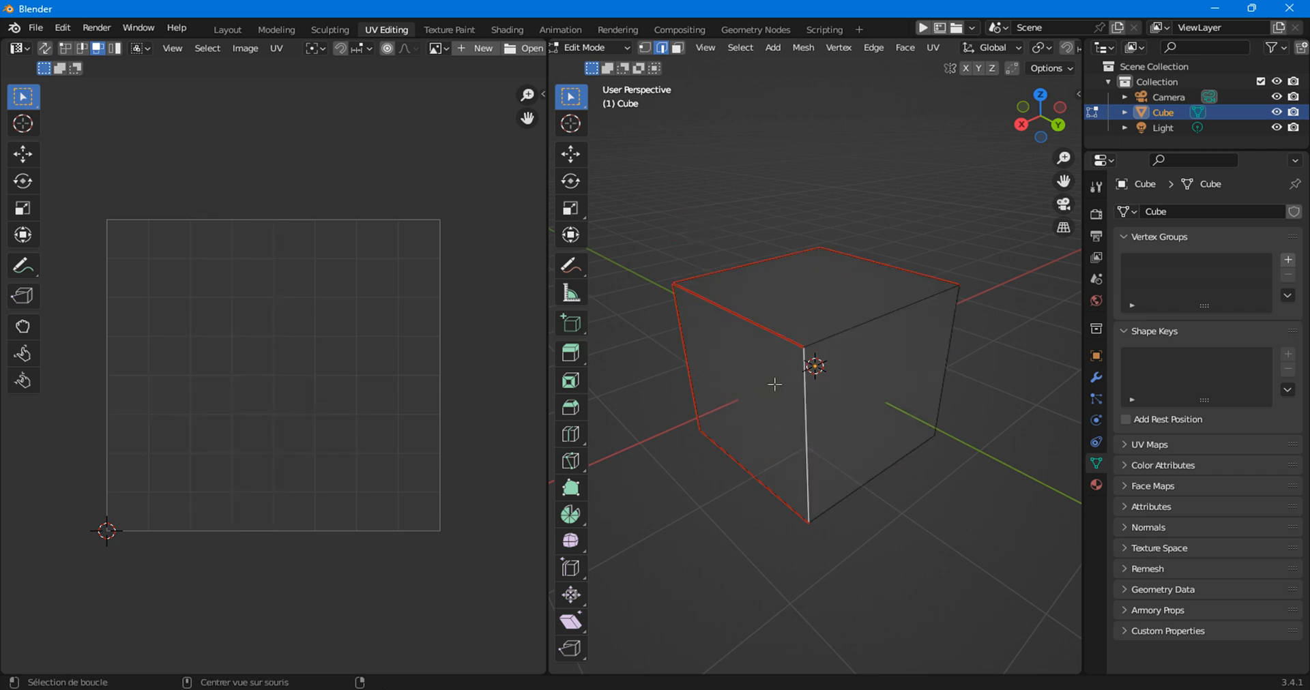
key("3")
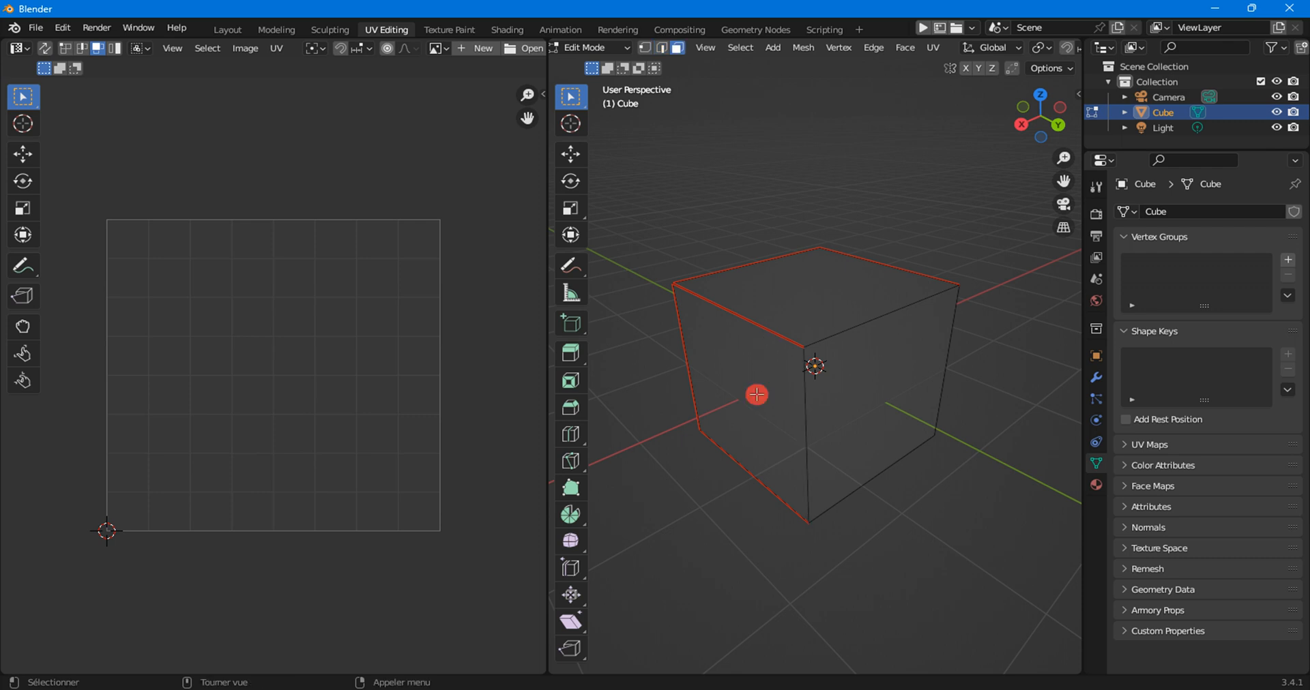
left_click(755, 392)
left_click(757, 393, "shift")
left_click(775, 390, "alt")
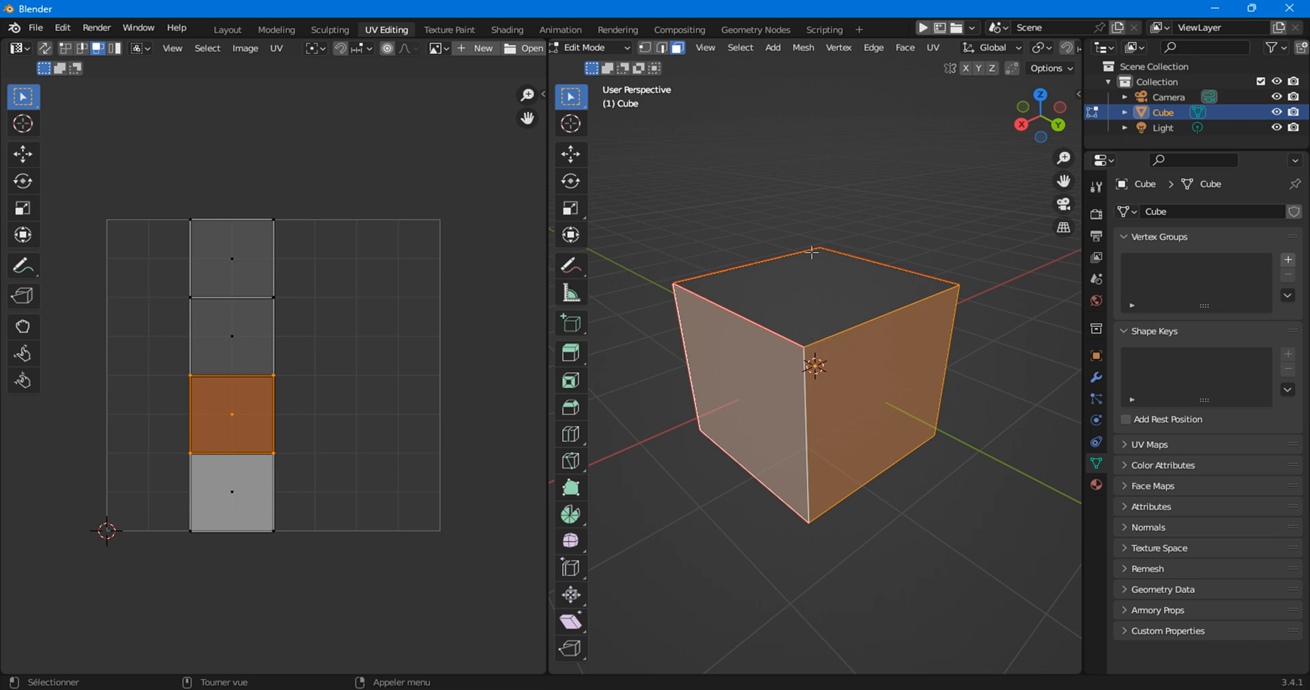
key("alt+a")
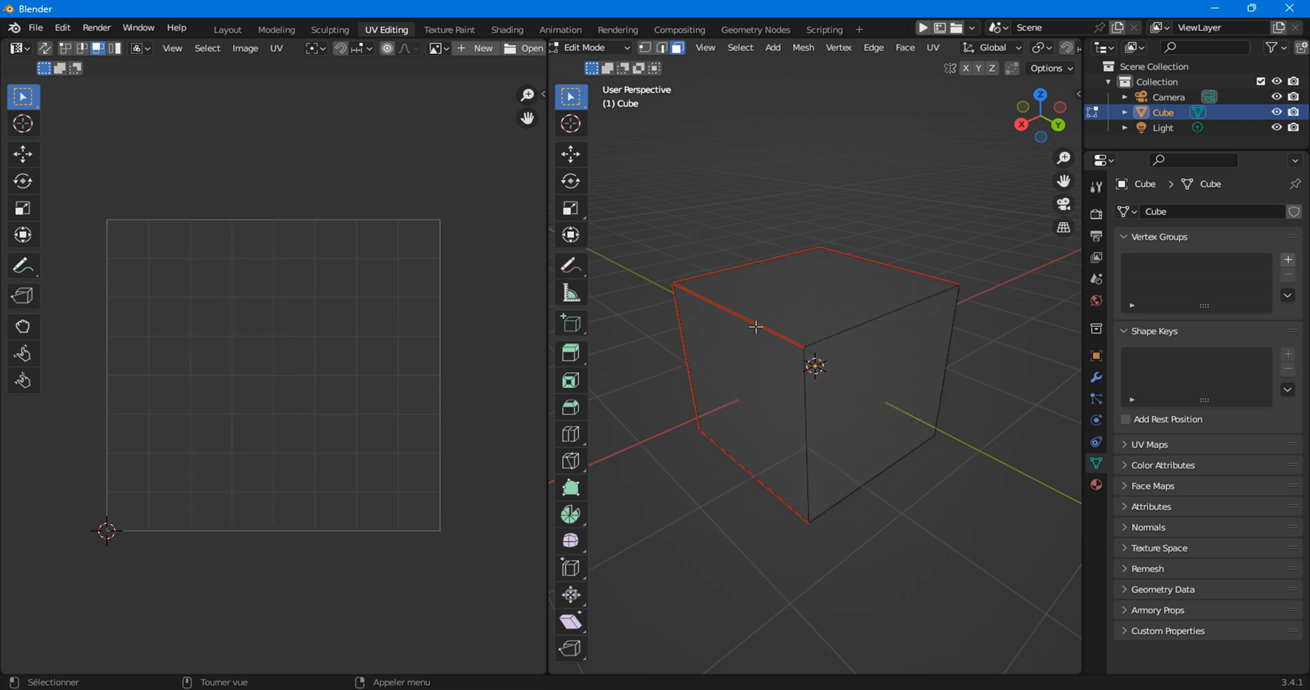
Mark a UV seam on the edge between the cube's top face and its +Y side face.
left_click(840, 334)
key("2")
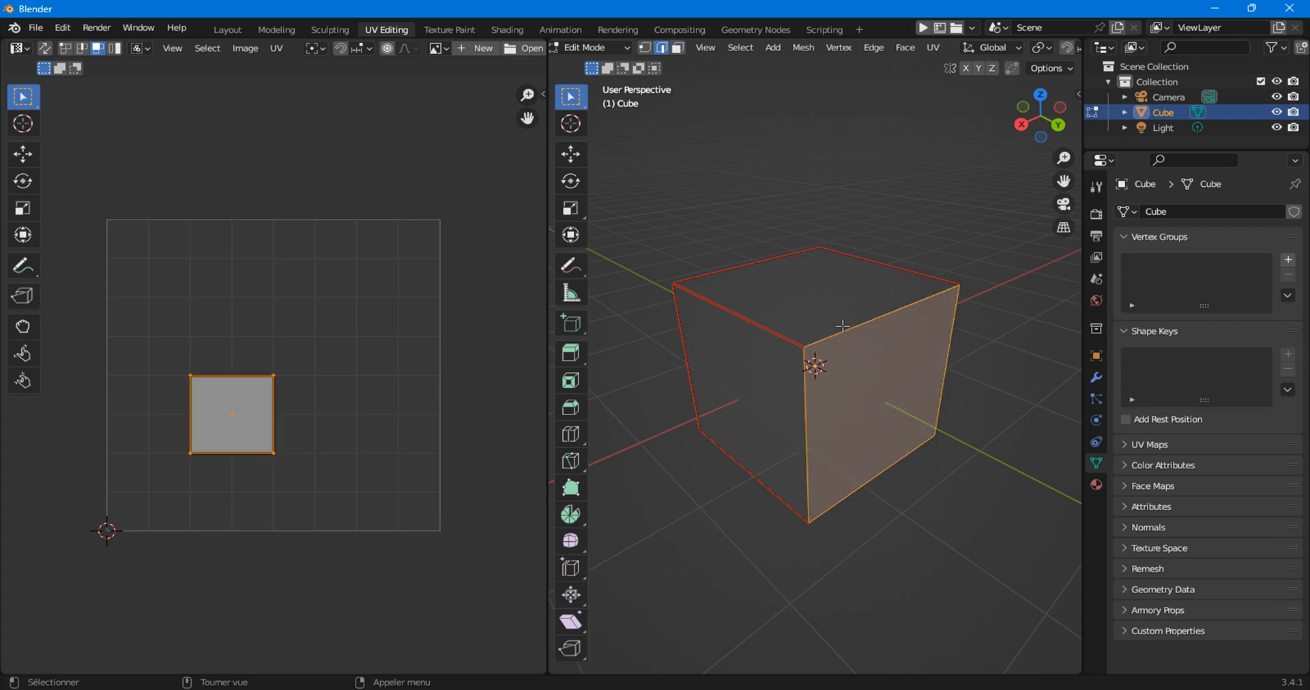
left_click(843, 331)
left_click(933, 48)
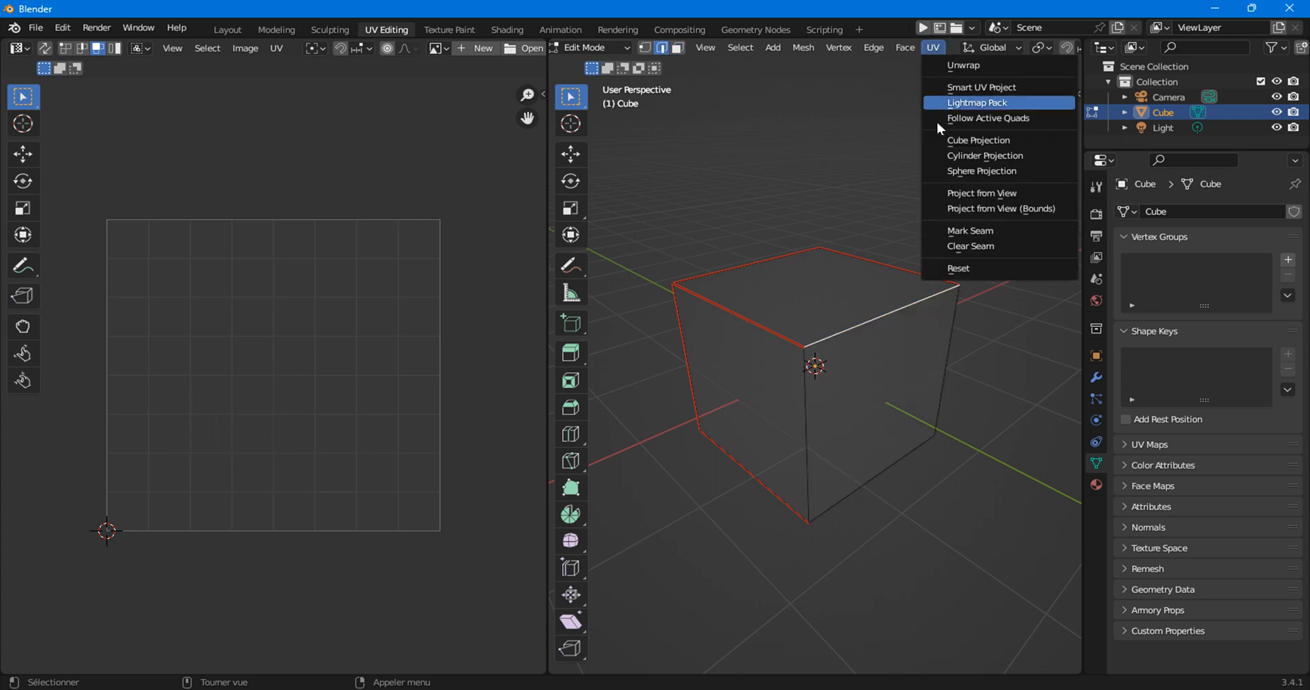
left_click(952, 229)
Mark a UV seam on the edge between the cube's bottom face and its +Y side face.
middle_click_drag(869, 427, 792, 260)
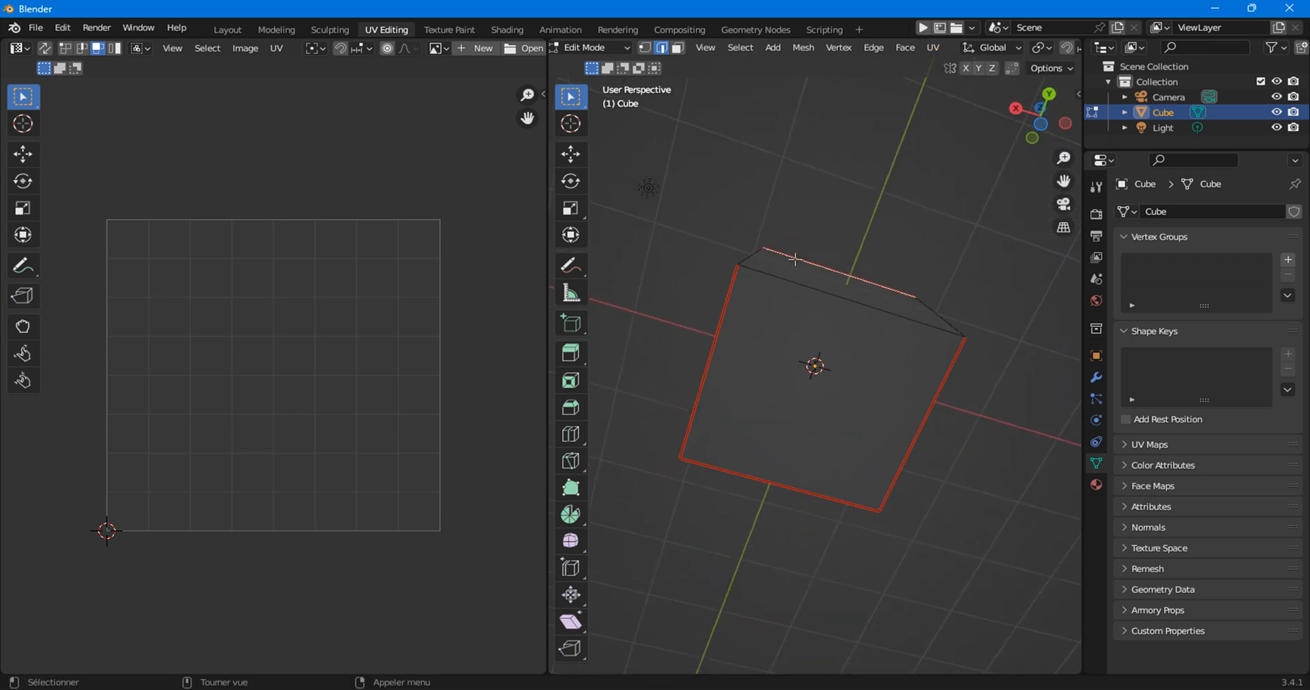
left_click(853, 302)
left_click(933, 47)
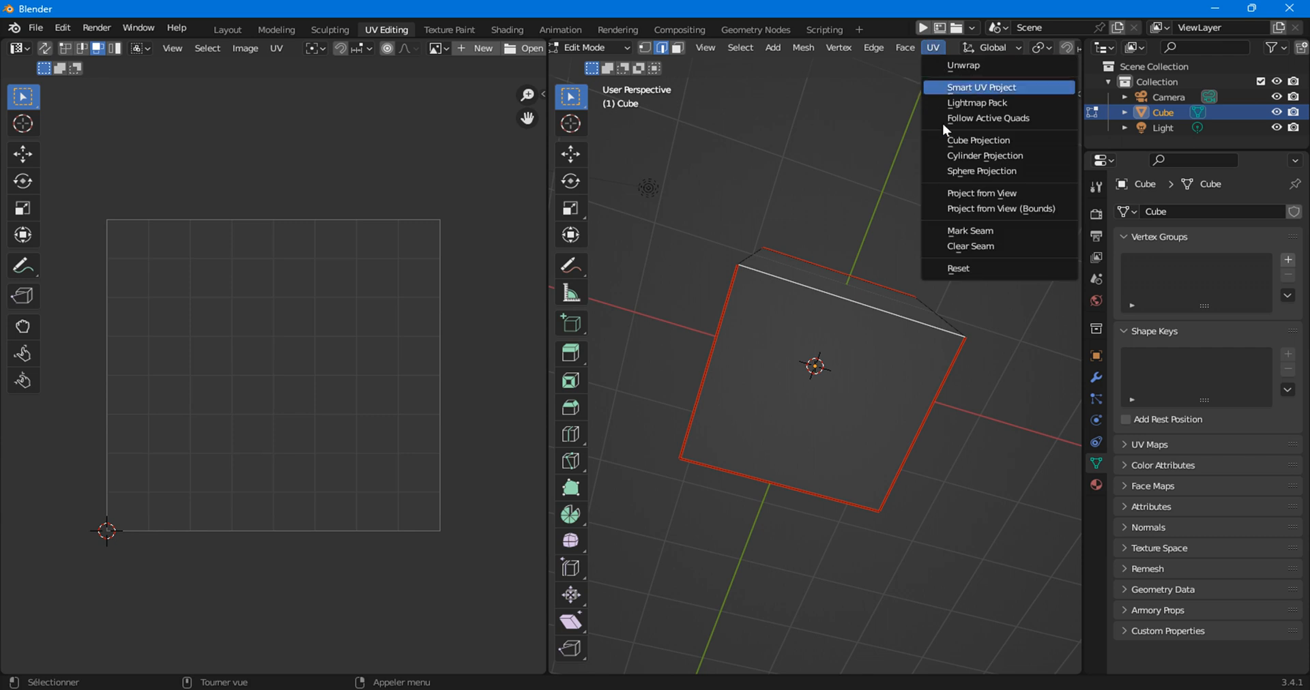
left_click(946, 232)
left_click(740, 185)
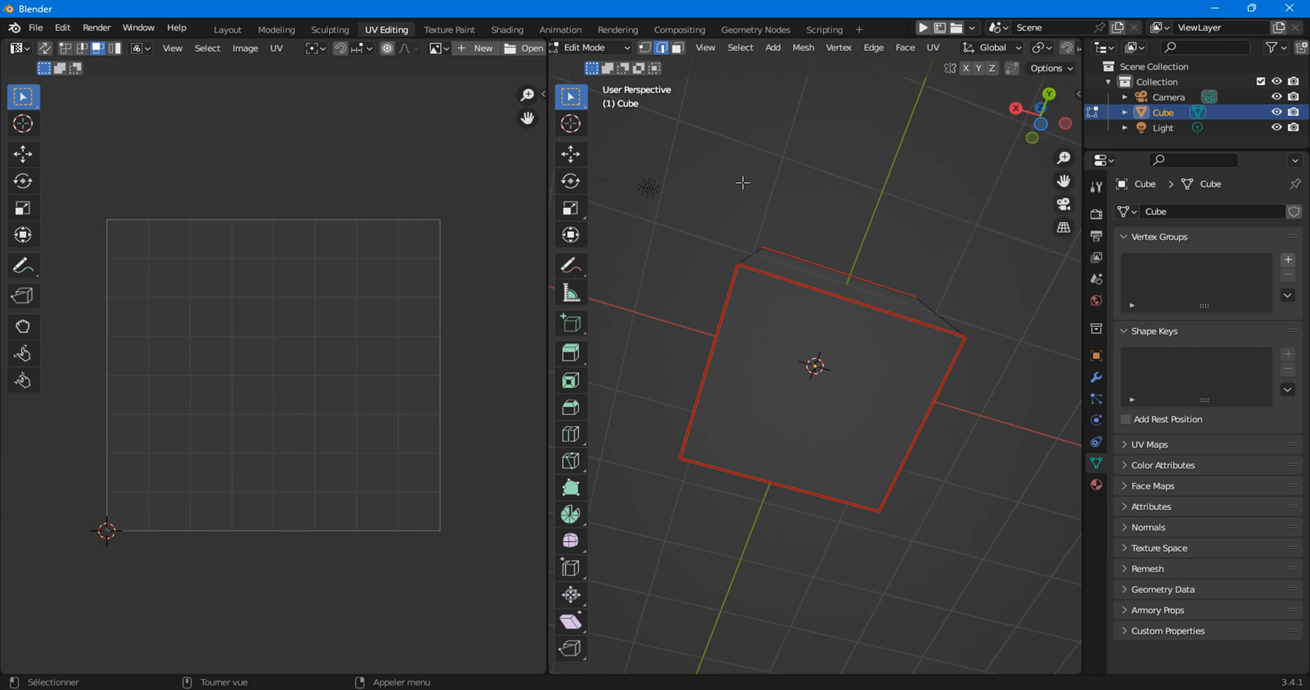
Select all of the cube's geometry and unwrap it with the top and bottom faces both cut from the +Y side.
middle_click_drag(741, 184, 763, 266)
key("a")
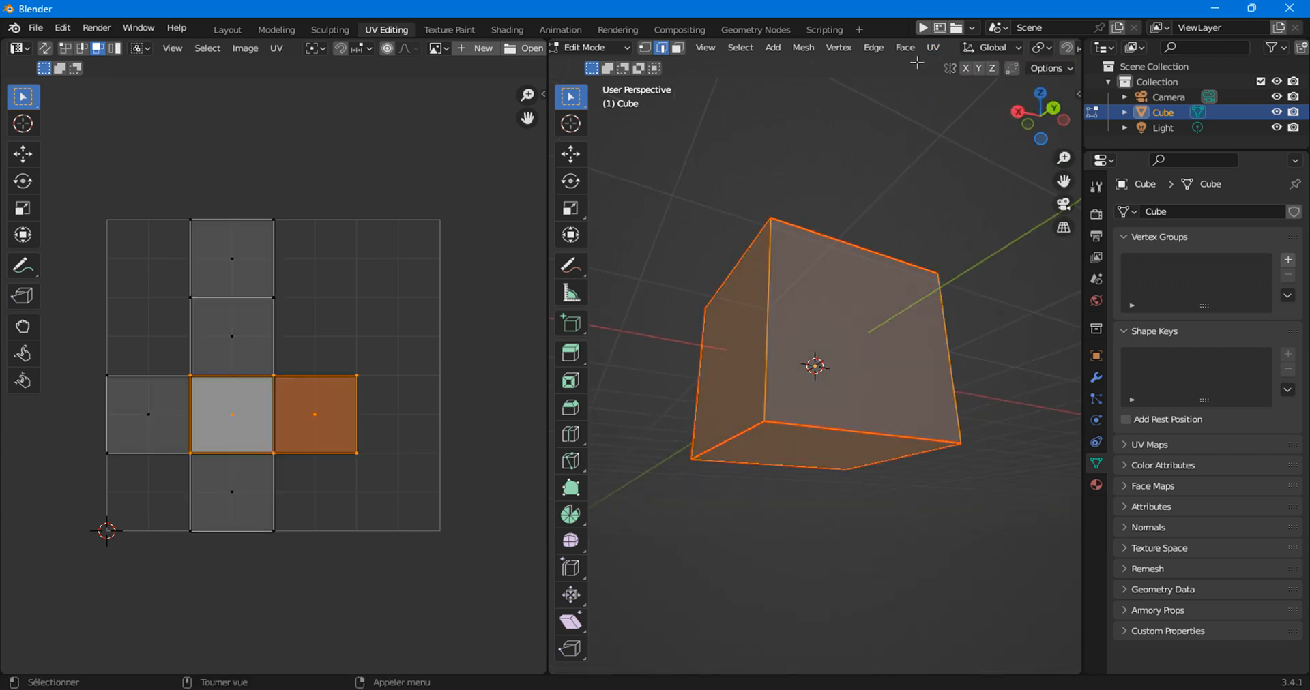
left_click(933, 49)
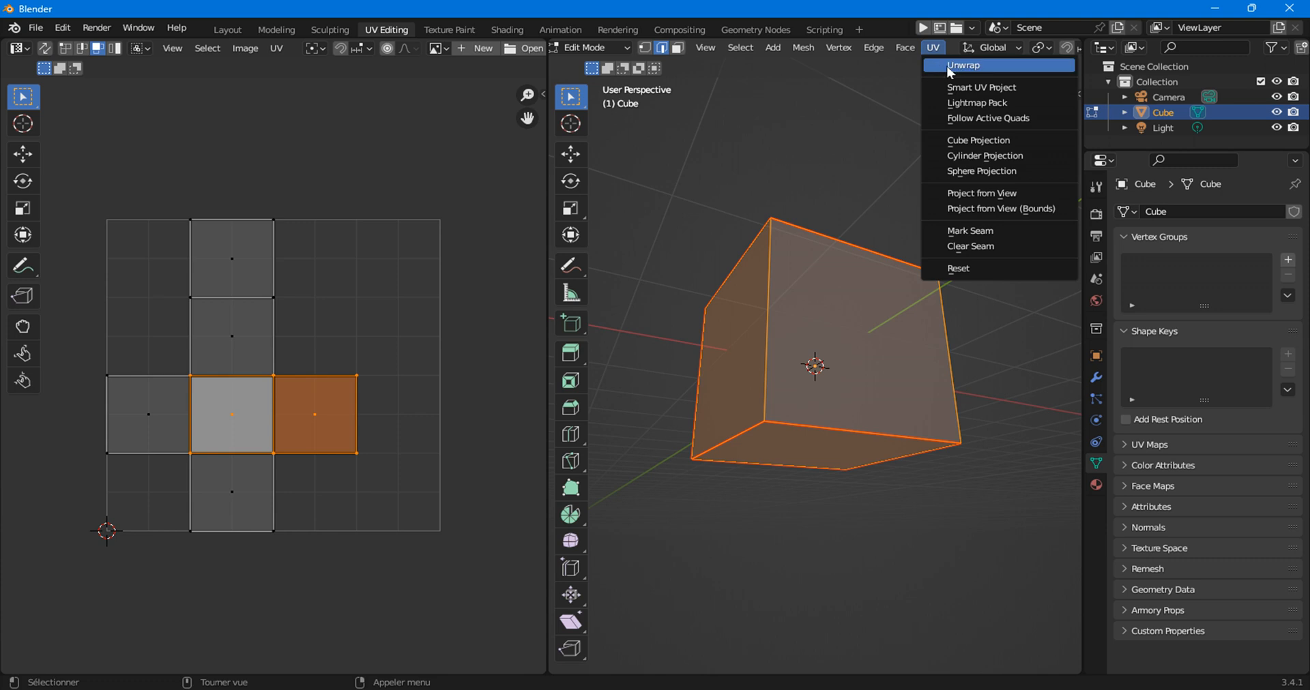
left_click(950, 66)
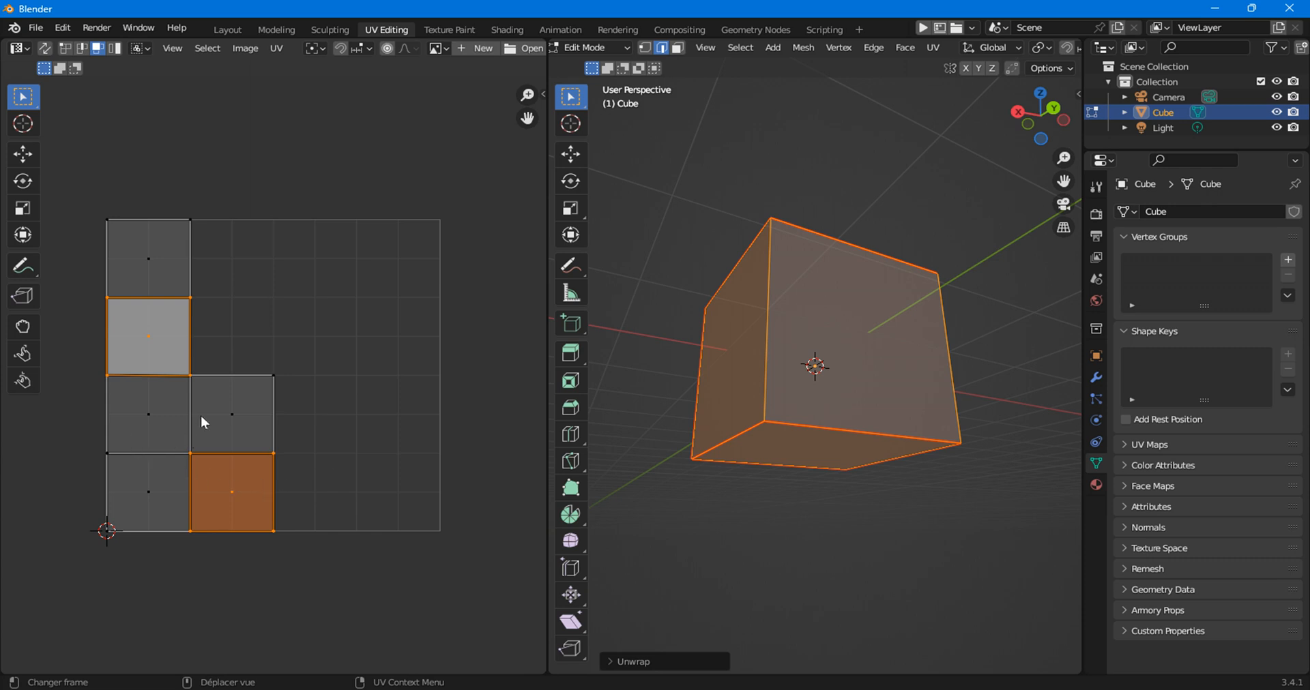
Select the upper UV face beside the column and try to hide the unselected UV faces.
left_click(157, 343)
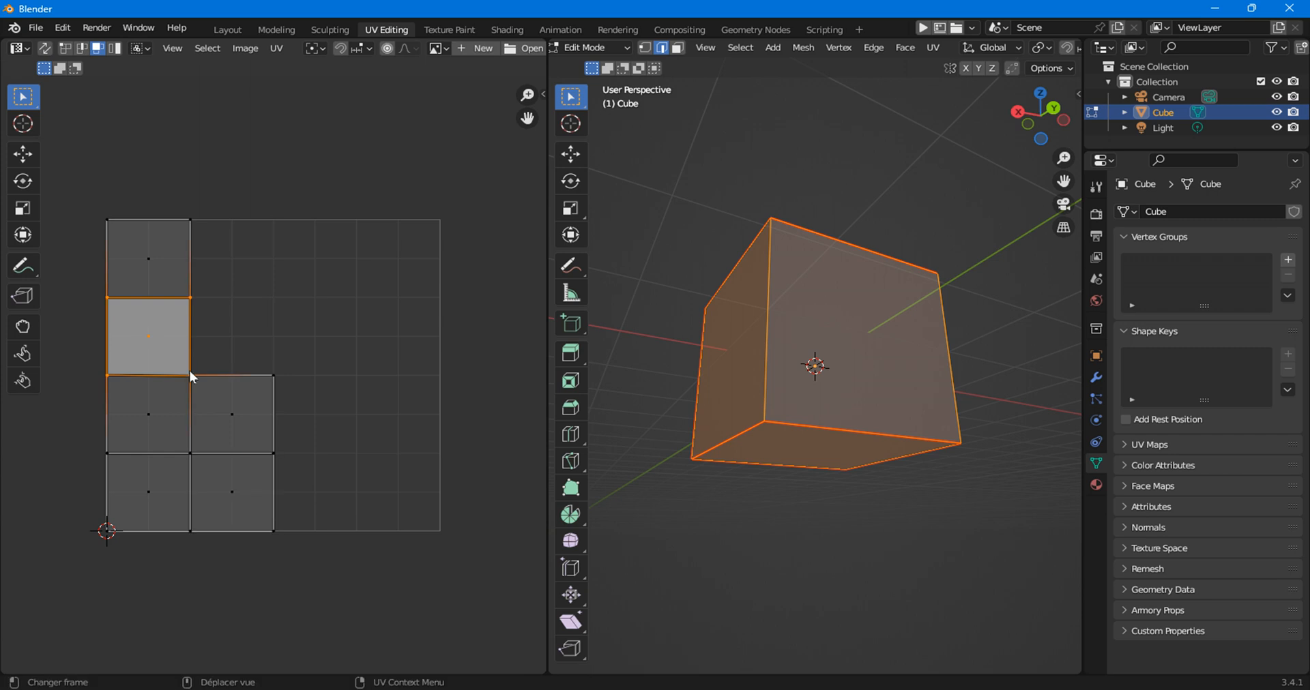
left_click_drag(204, 389, 241, 432)
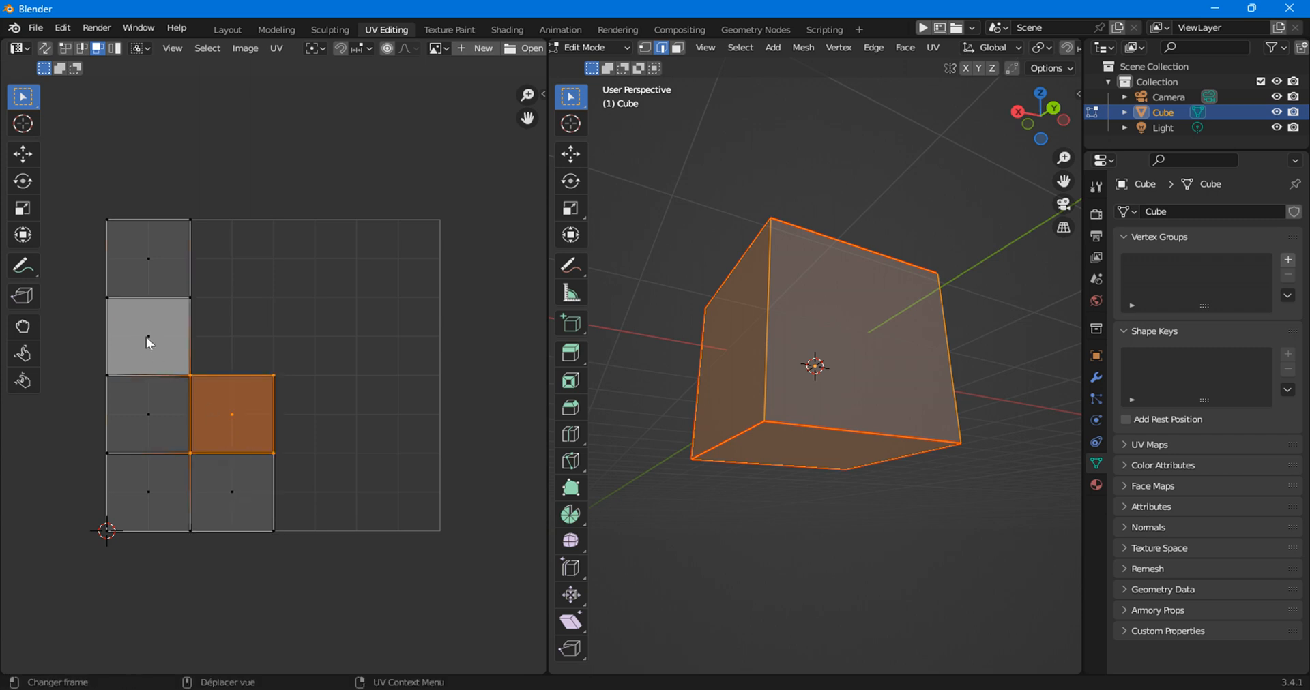
left_click(276, 48)
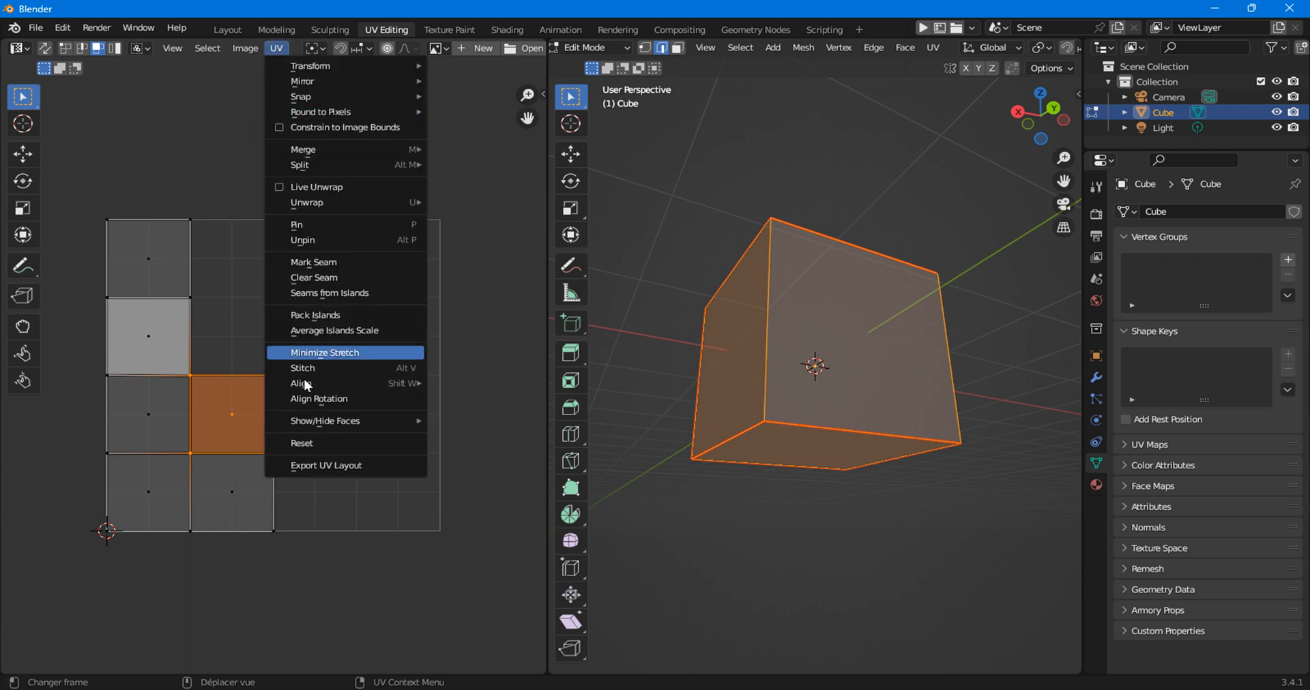
mouse_move(417, 421)
left_click(462, 452)
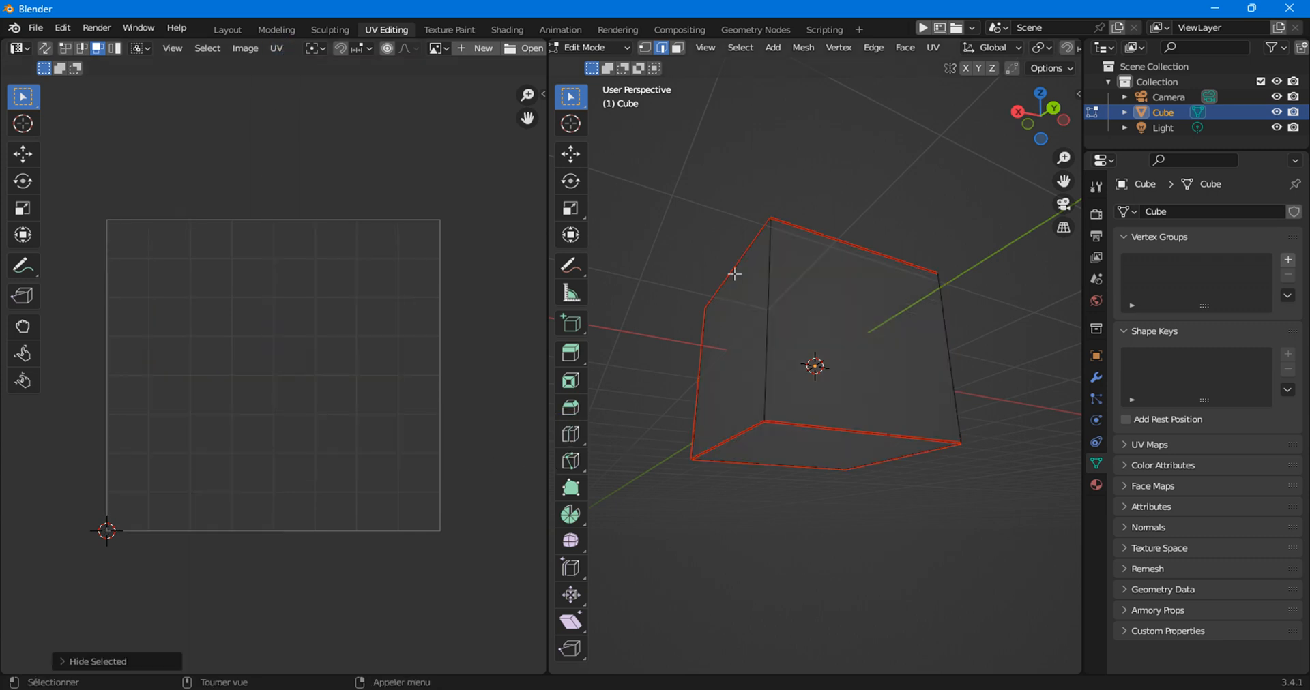
In face selection mode, select all the geometry and isolate the chosen UV face to identify it on the cube.
left_click(678, 48)
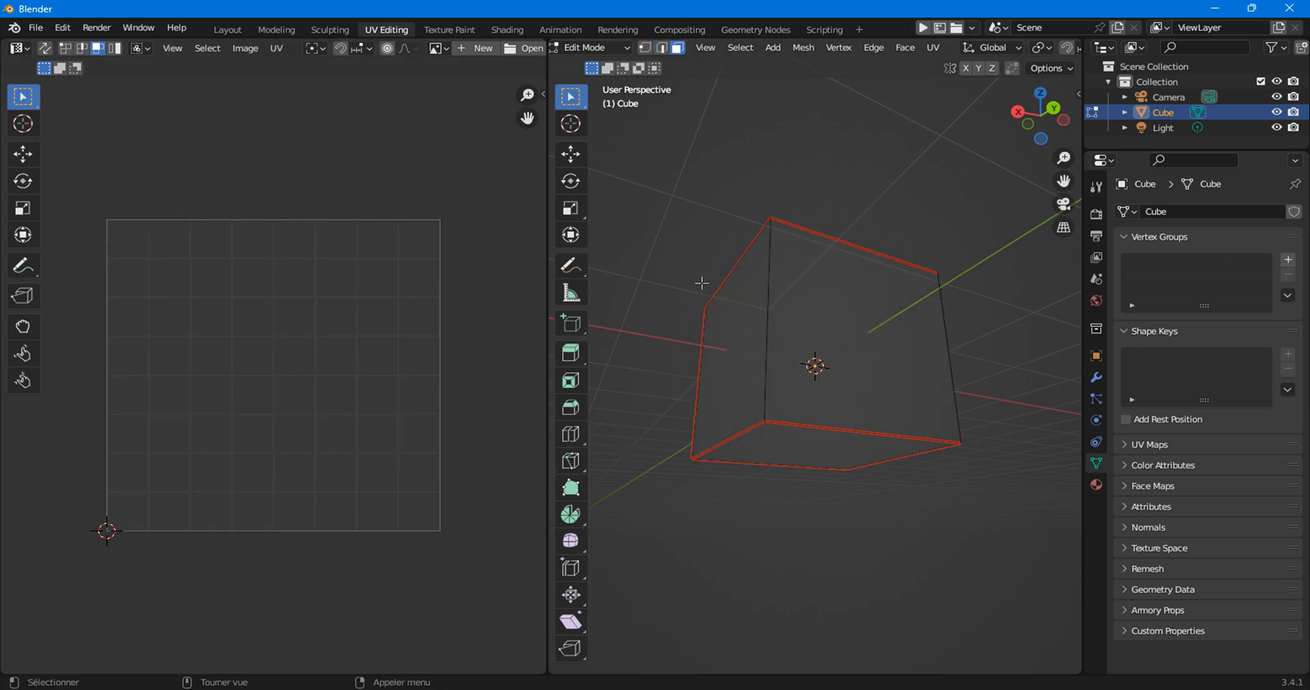
key("a")
left_click(277, 48)
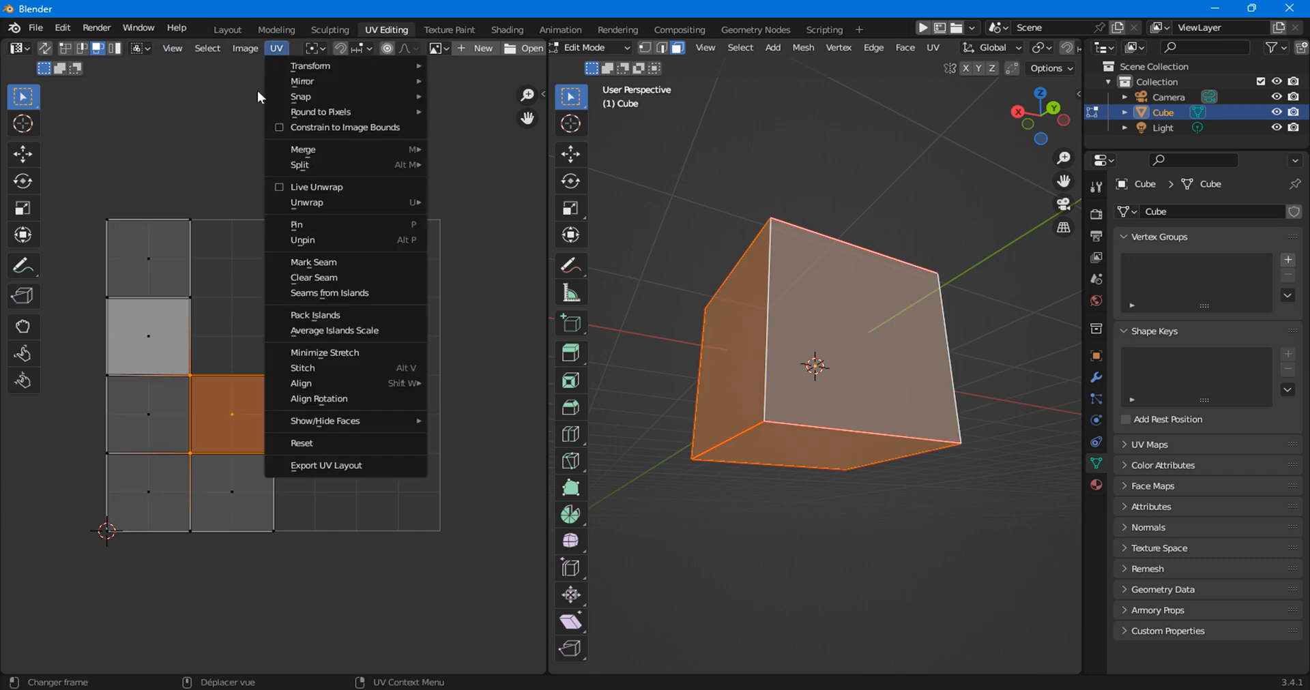
mouse_move(333, 423)
left_click(475, 455)
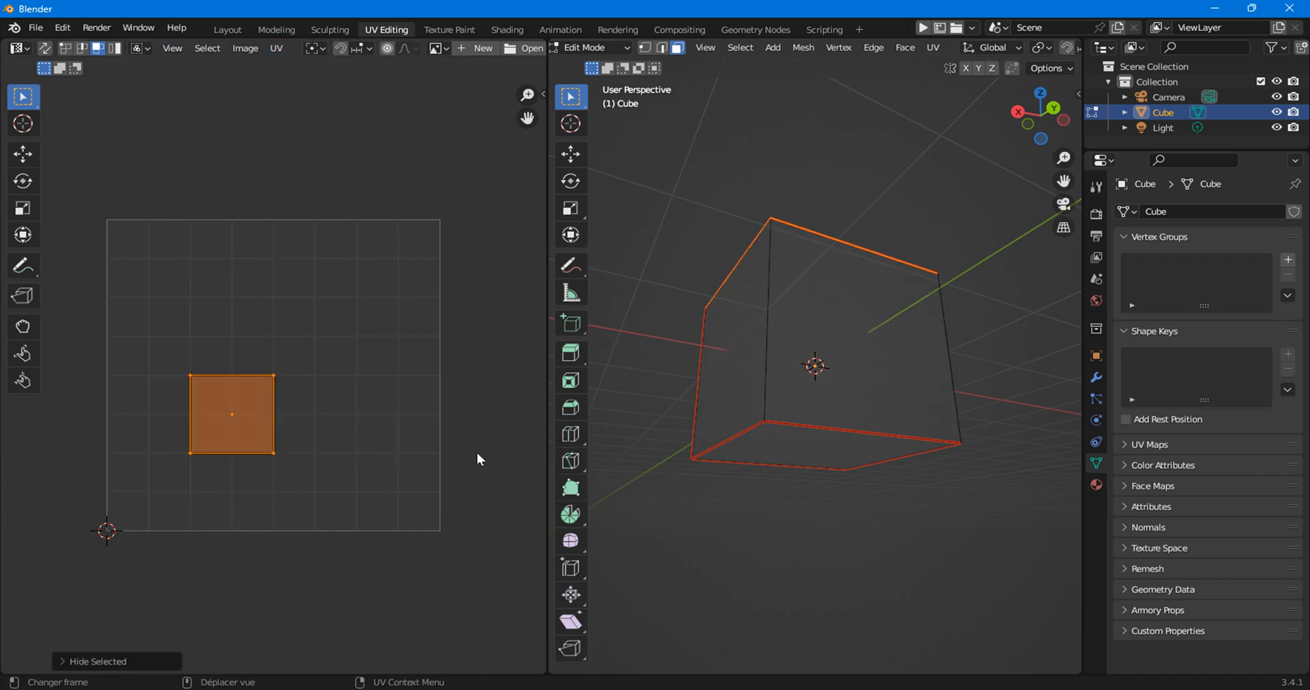
middle_click_drag(921, 341, 566, 382)
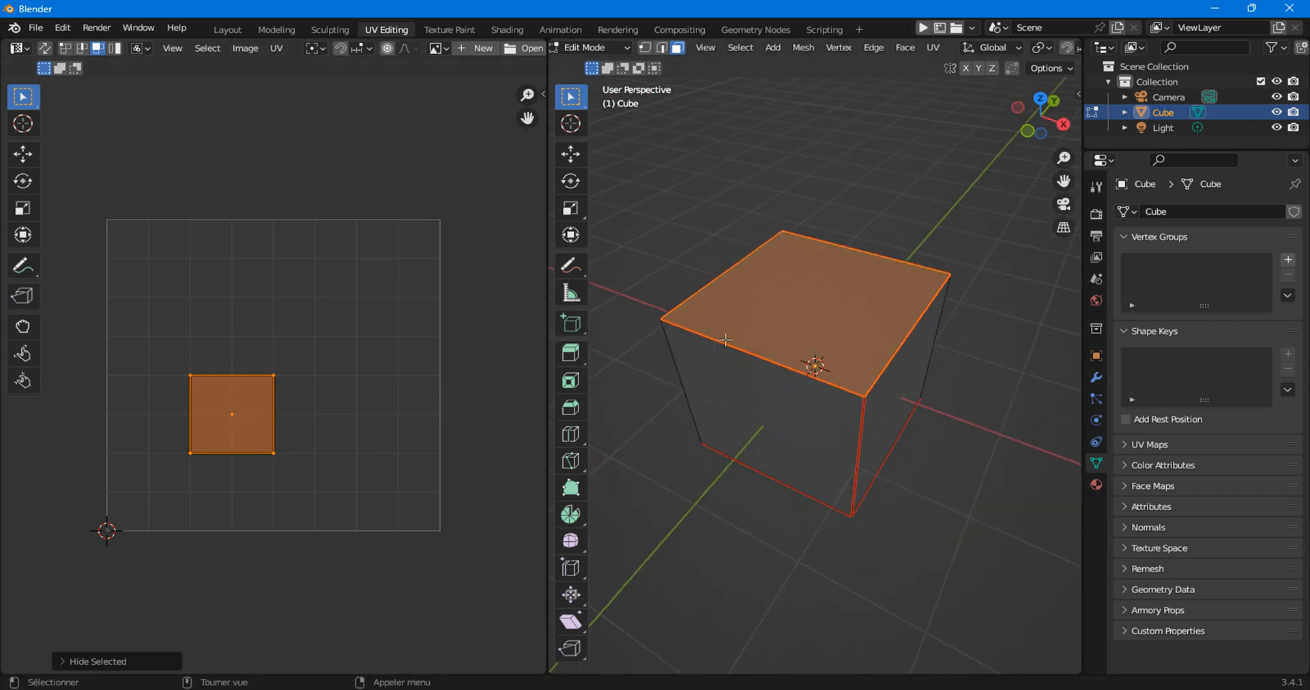
Reveal all faces, isolate the +Y side face together with the top face, and examine the edge they share.
key("alt+h")
left_click(146, 334, "shift")
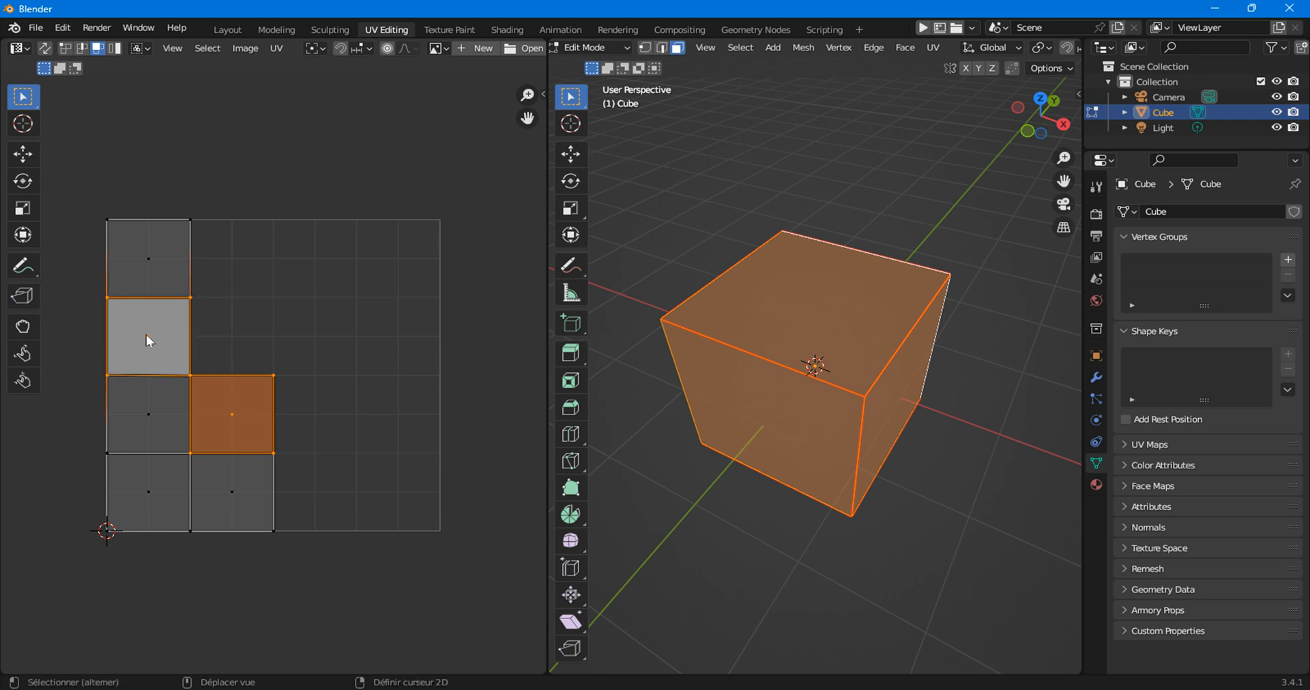
left_click(277, 49)
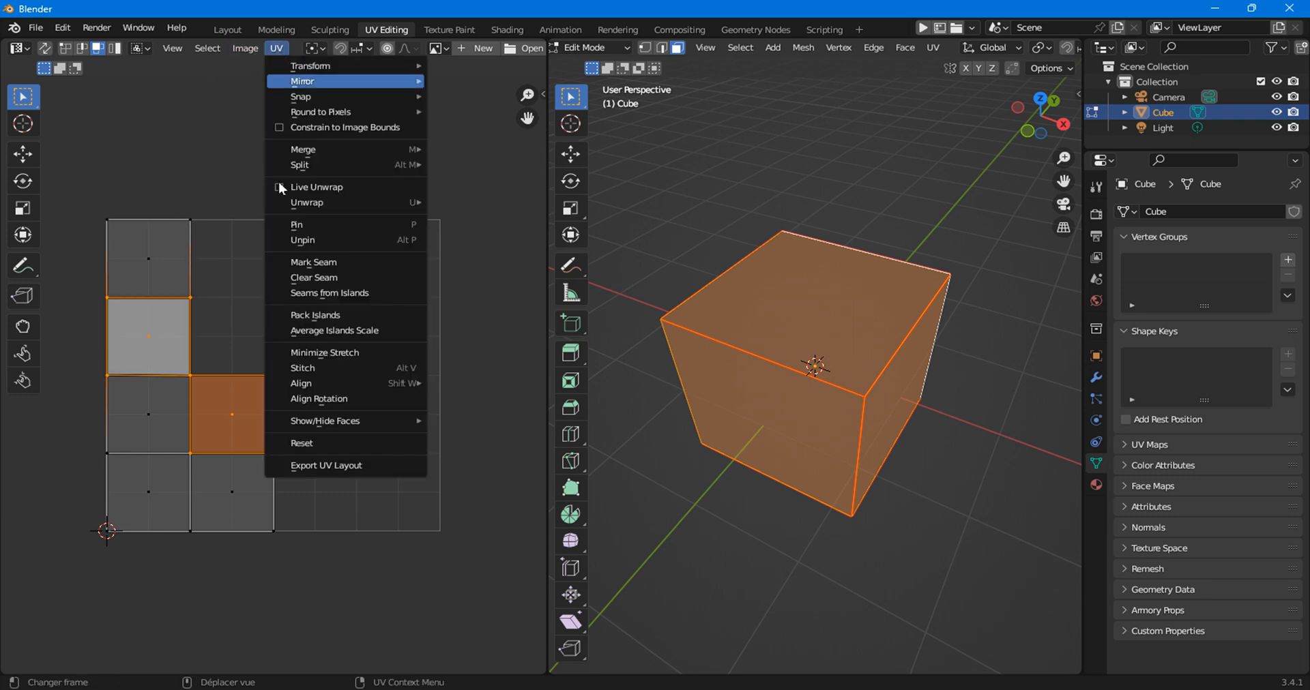
mouse_move(341, 421)
left_click(500, 450)
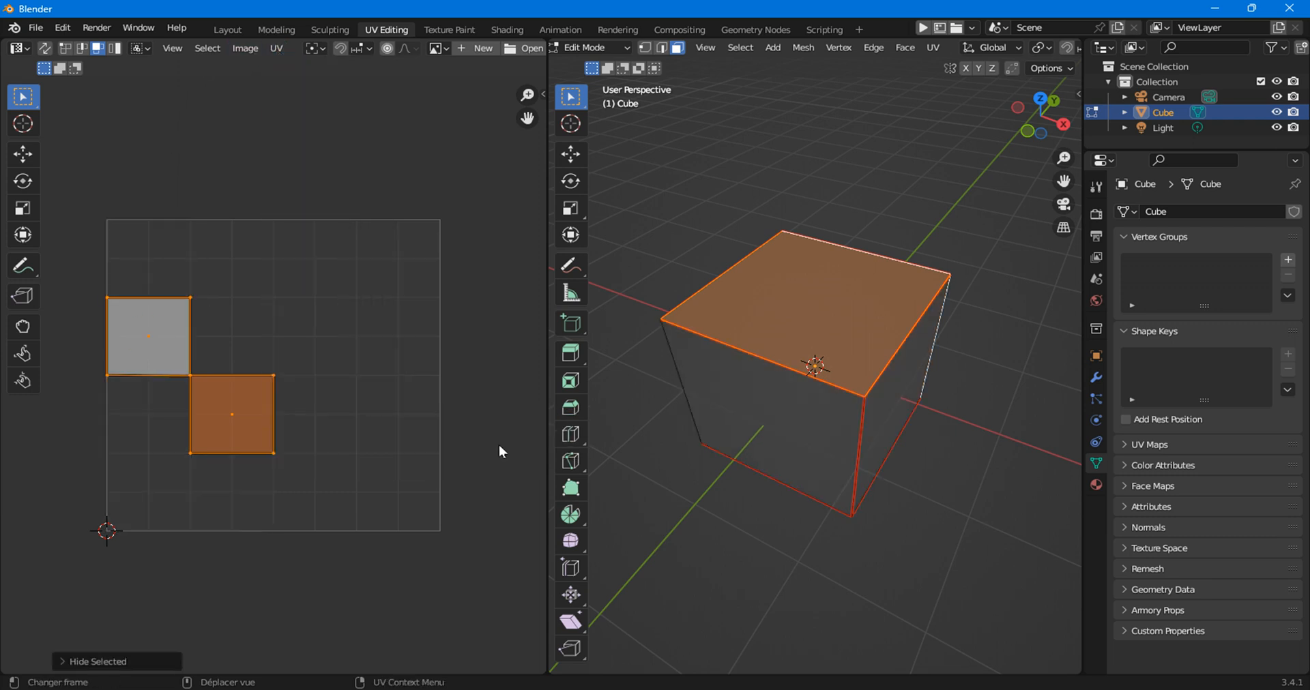
middle_click_drag(930, 457, 829, 344)
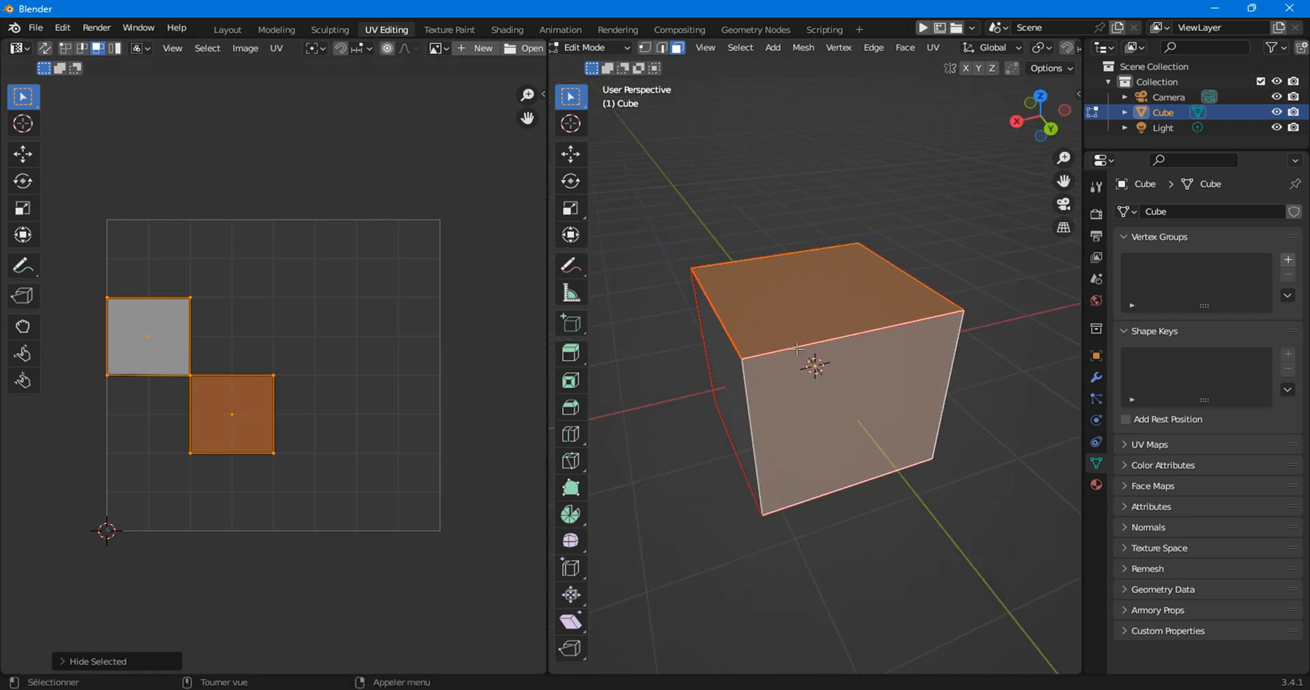
middle_click_drag(813, 219, 783, 346)
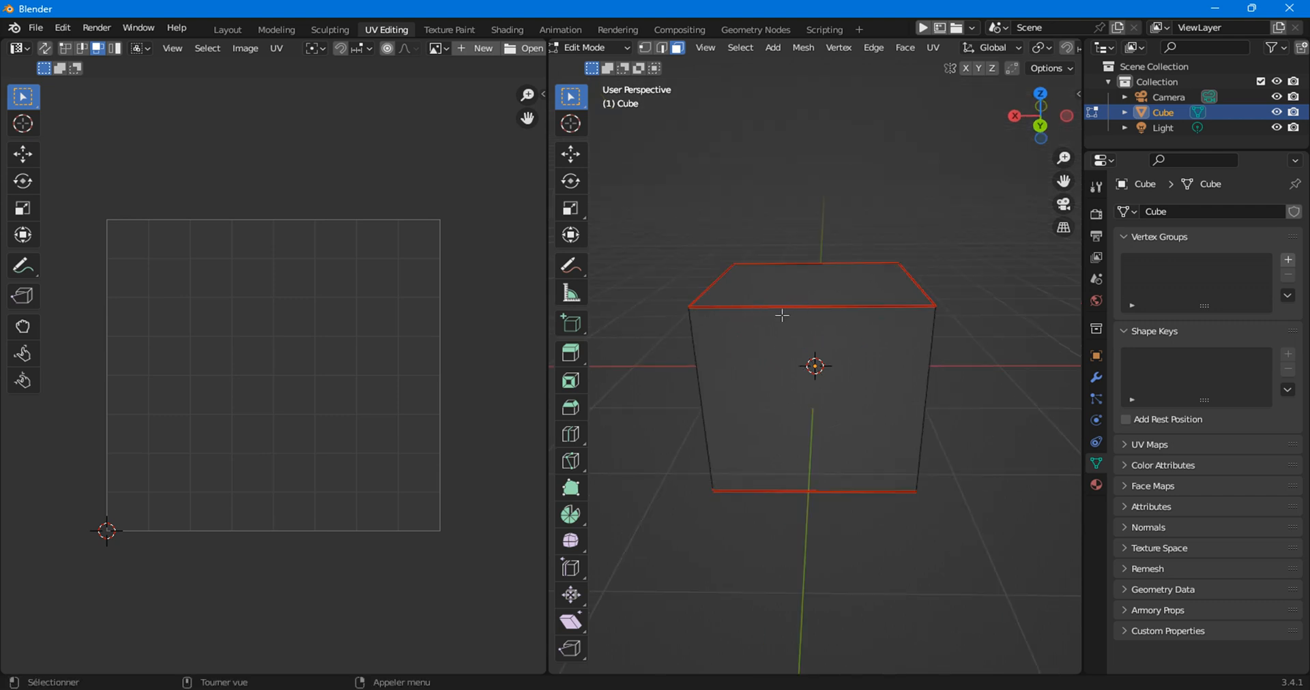
Clear the UV seam on the edge between the cube's top face and its +Y side face.
left_click(782, 308)
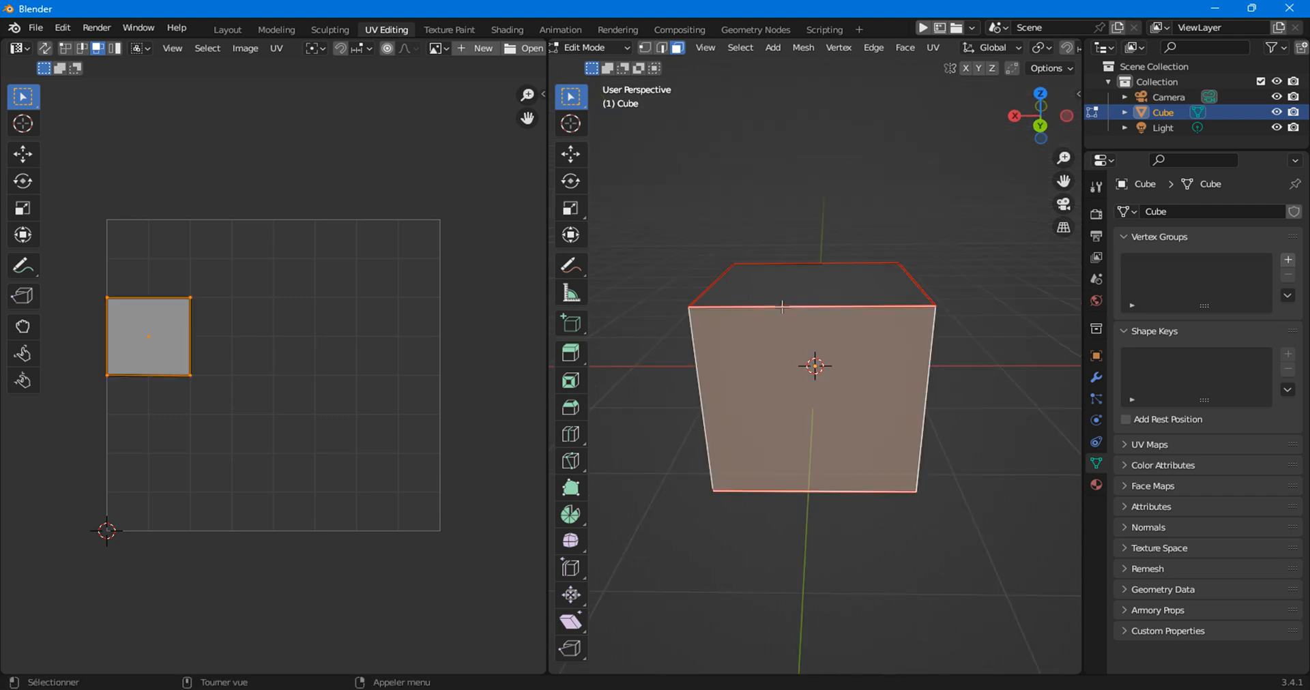
key("1")
key("2")
left_click(784, 307)
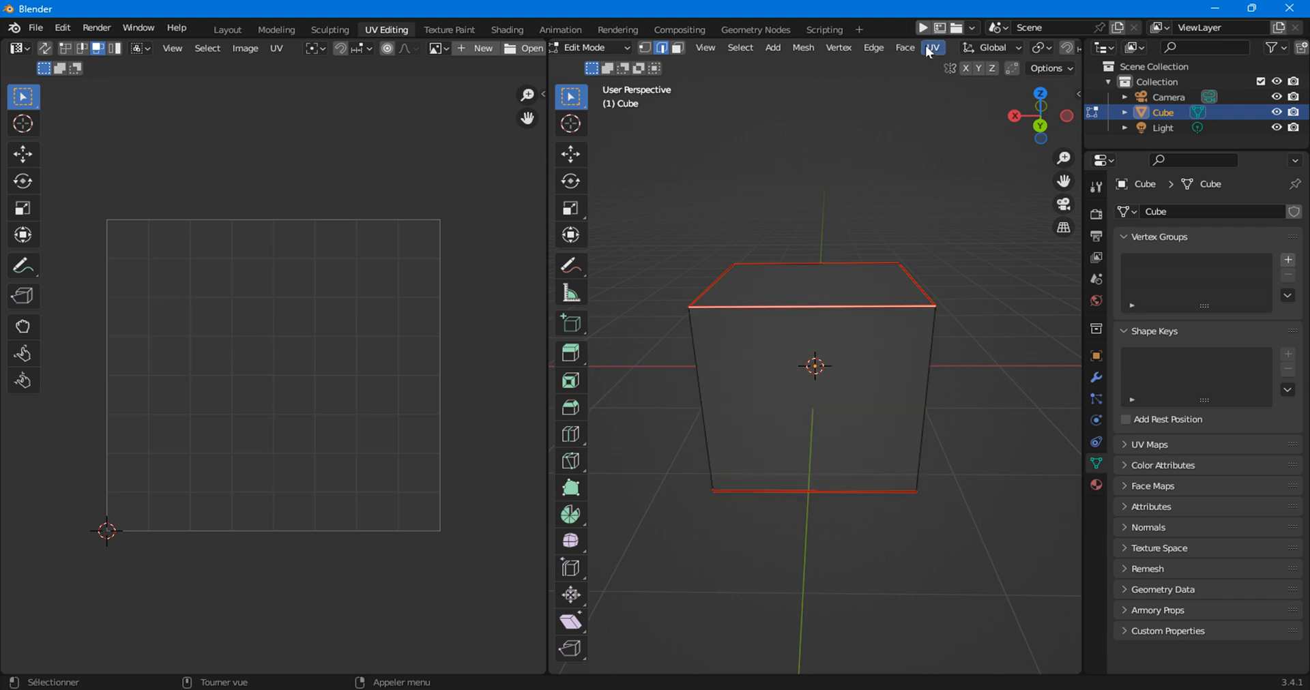
left_click(932, 48)
left_click(944, 244)
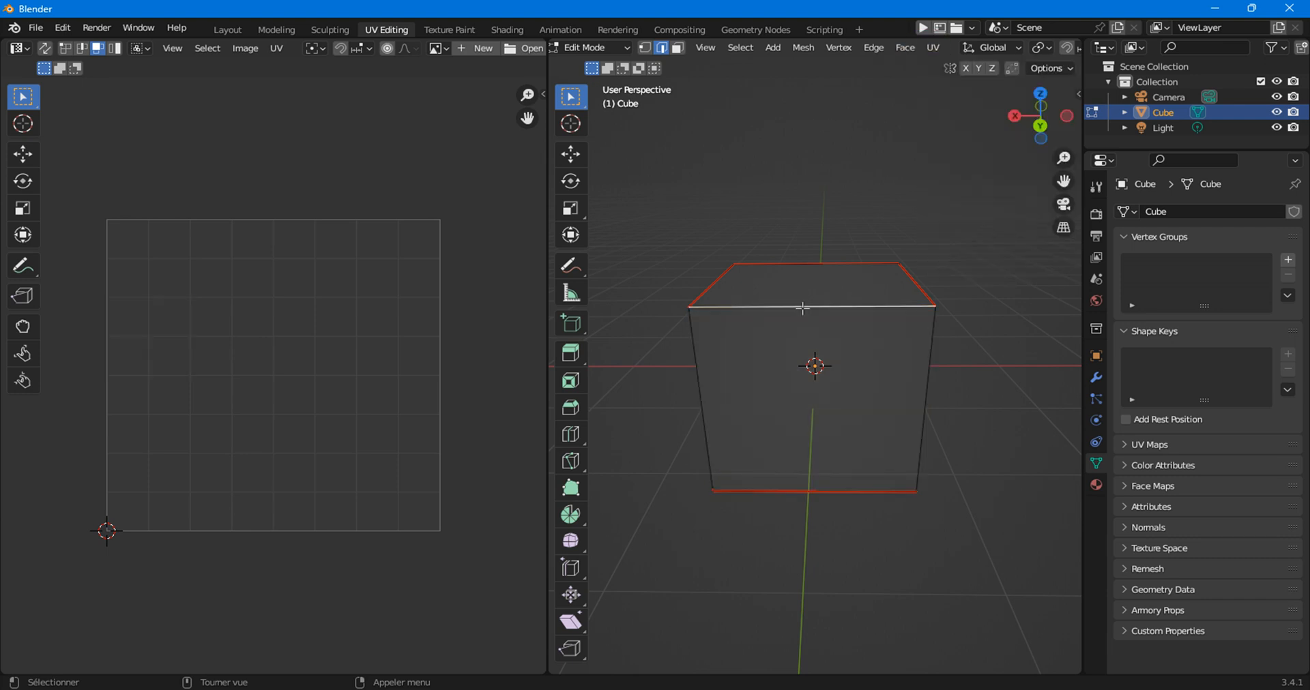
left_click(745, 254)
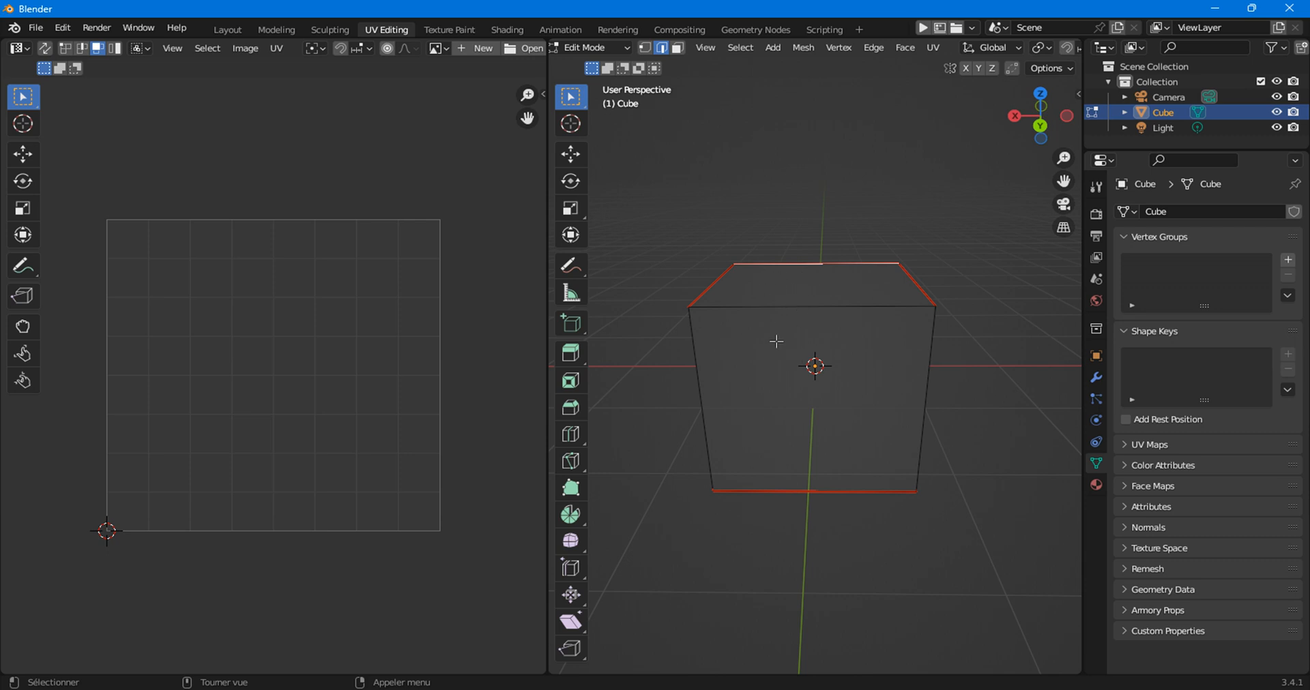
Isolate the +Y side face and the bottom face from the UV layout and examine the edge they share.
key("a")
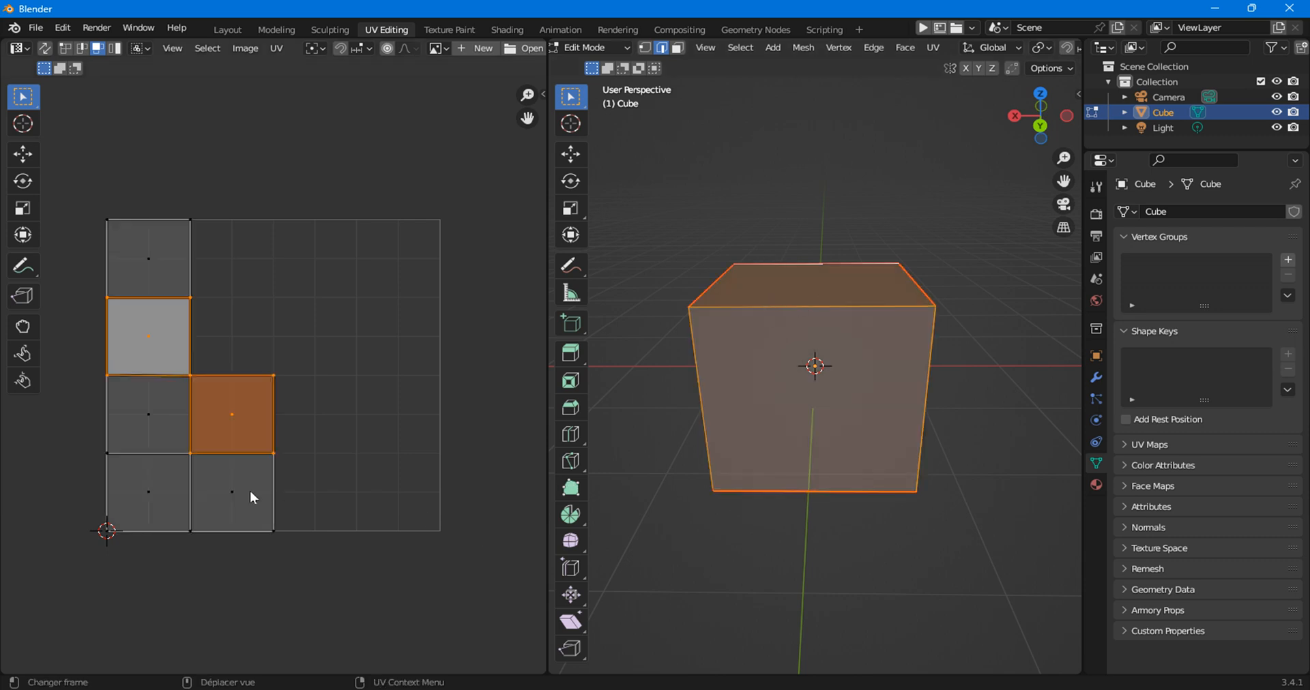
left_click(227, 490)
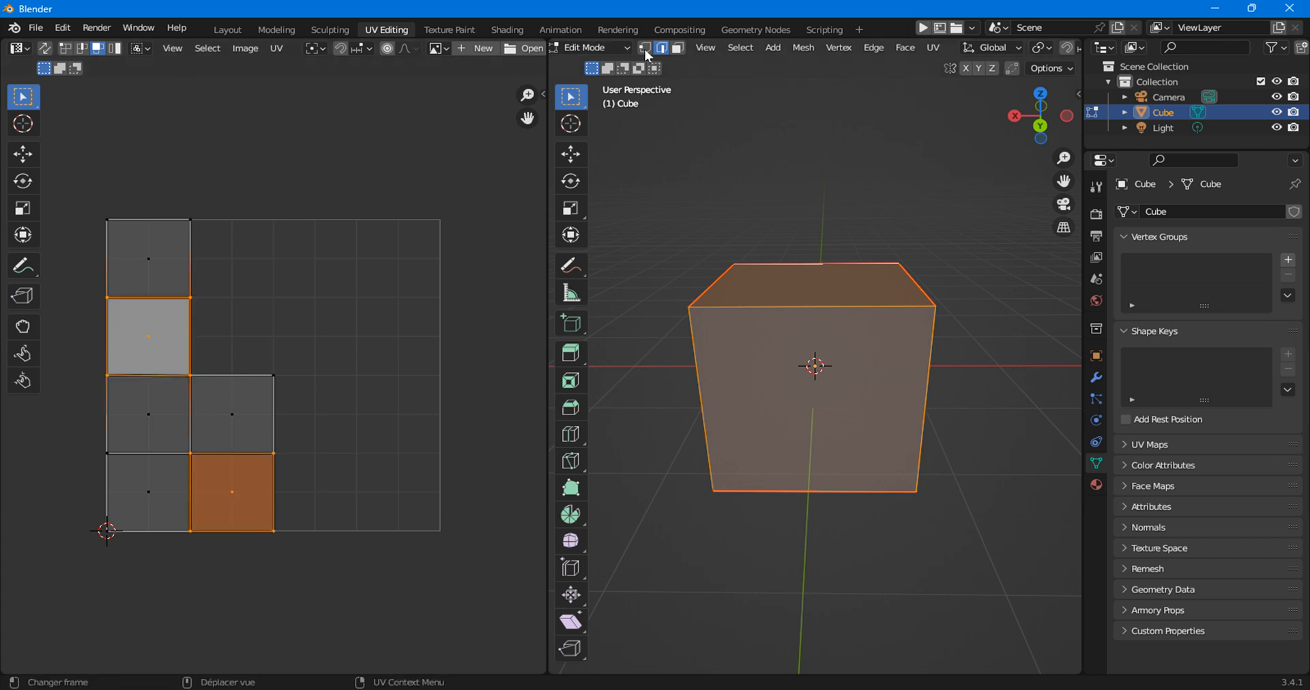
left_click(677, 49)
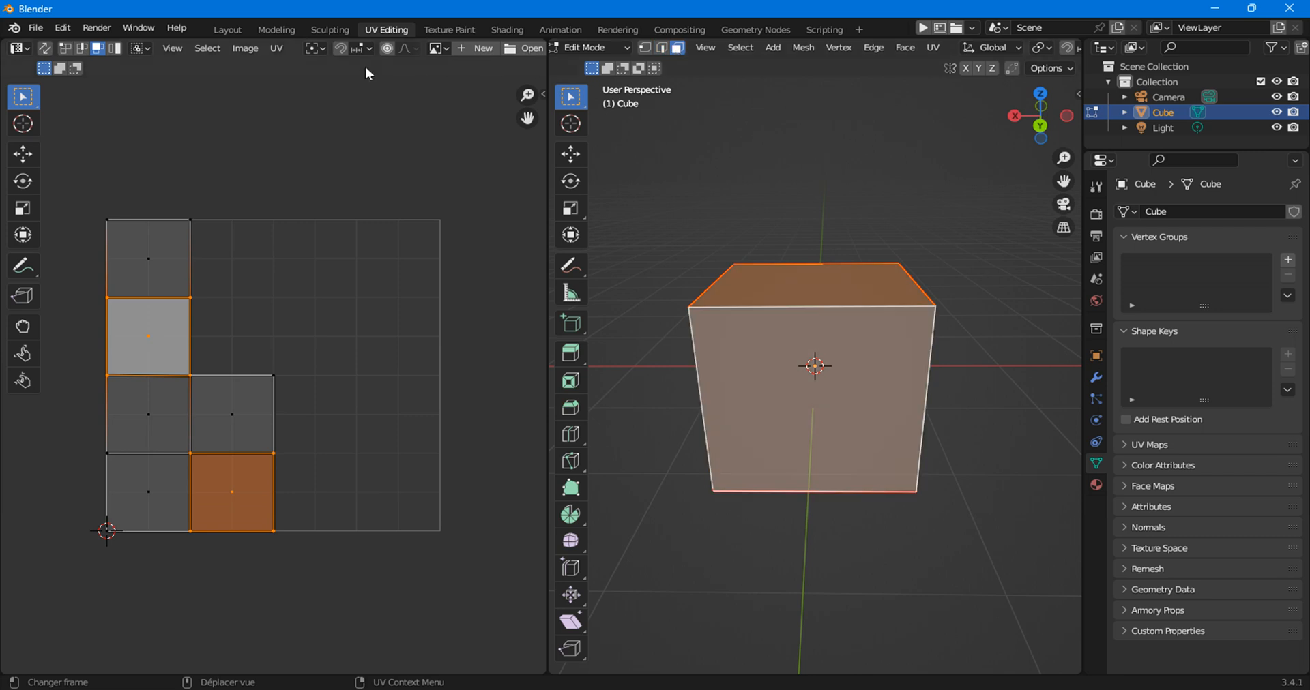
left_click(271, 46)
mouse_move(367, 423)
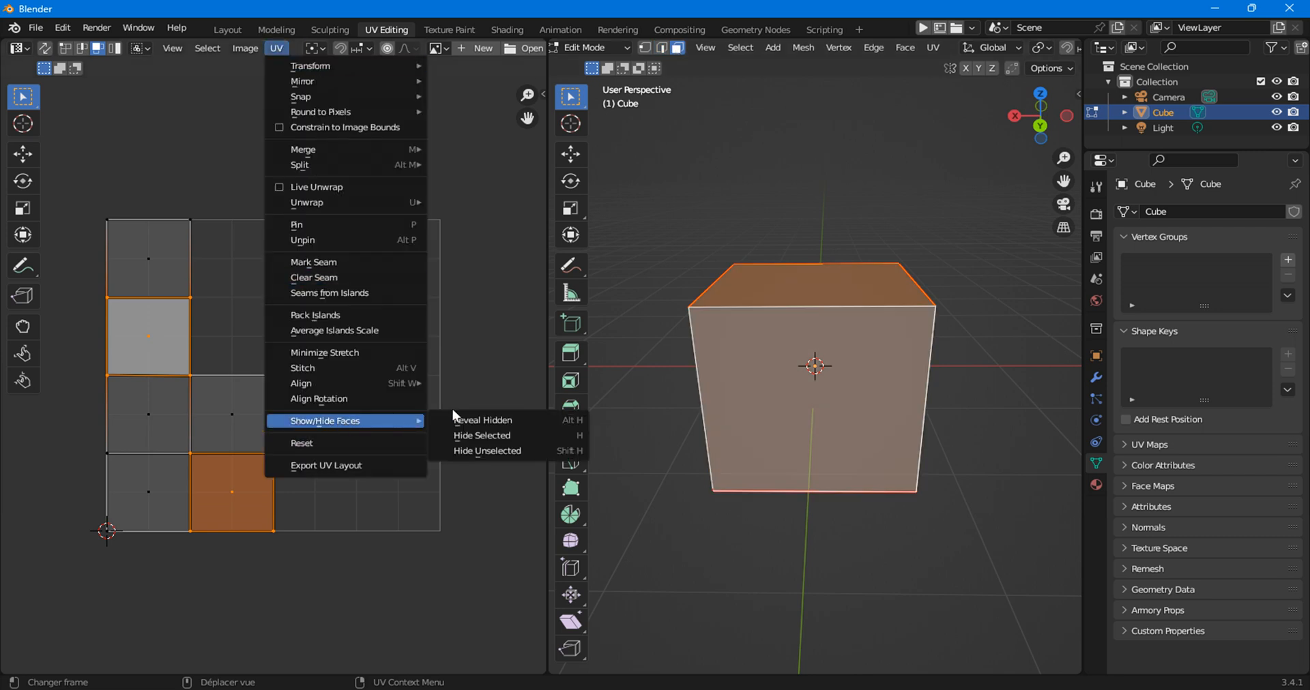
left_click(468, 452)
middle_click_drag(911, 294, 842, 380)
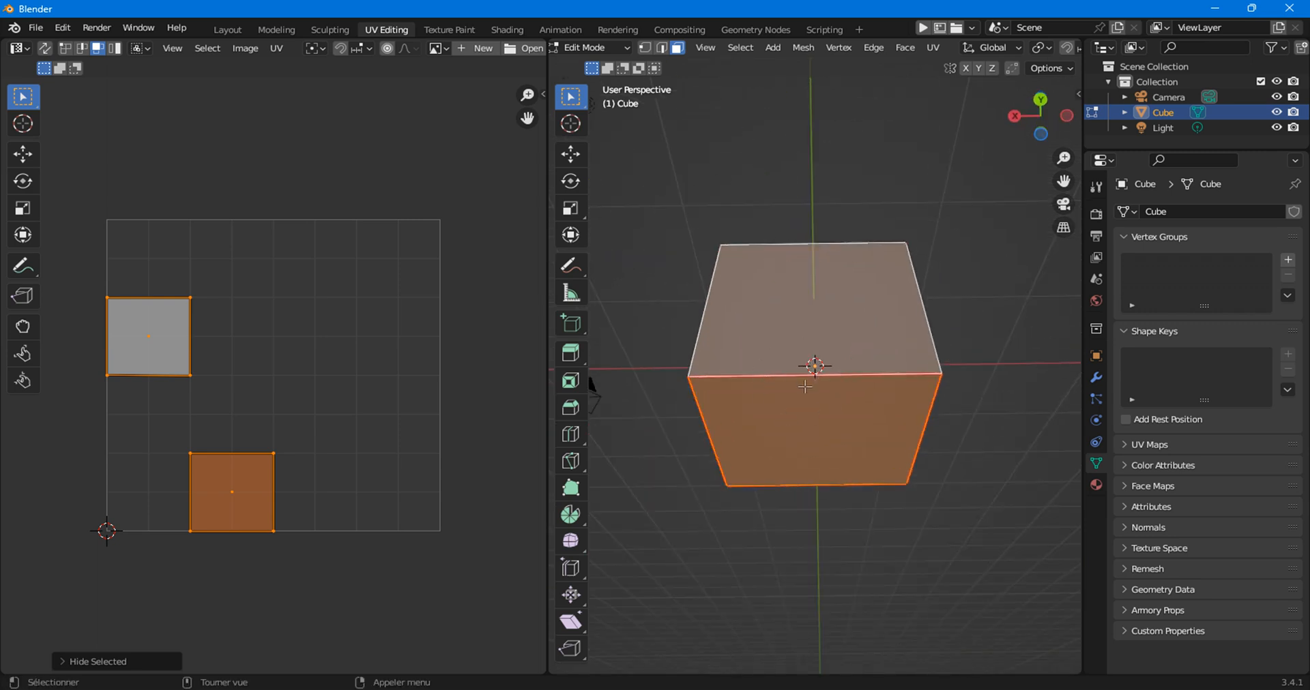
scroll(805, 387, "up", 3)
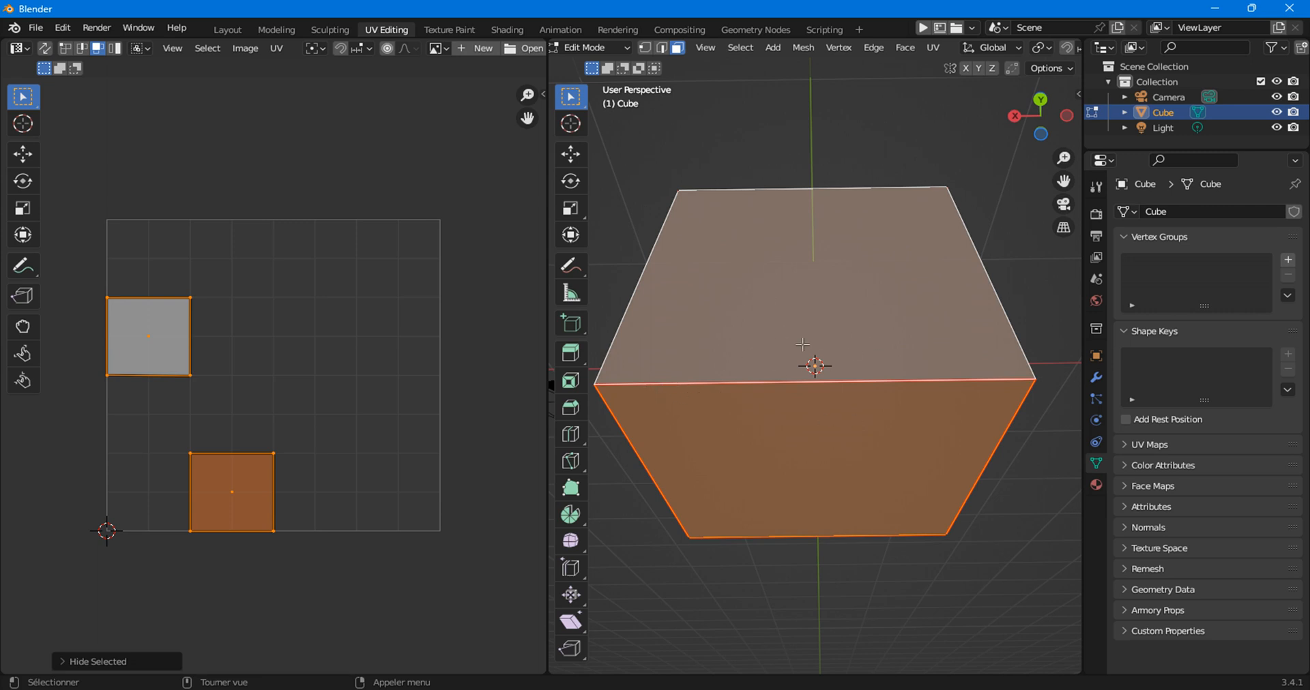
Clear the UV seam on the edge between the cube's bottom face and its +Y side face.
left_click(786, 147)
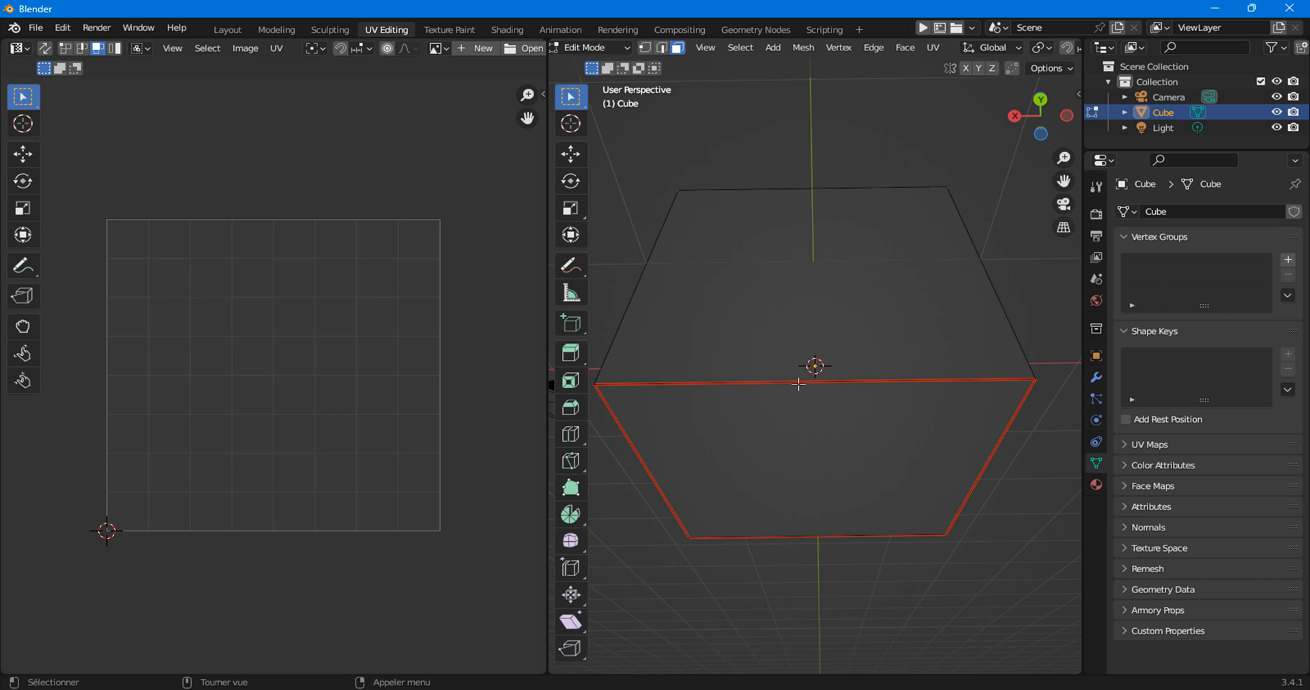
left_click(661, 47)
left_click(730, 380)
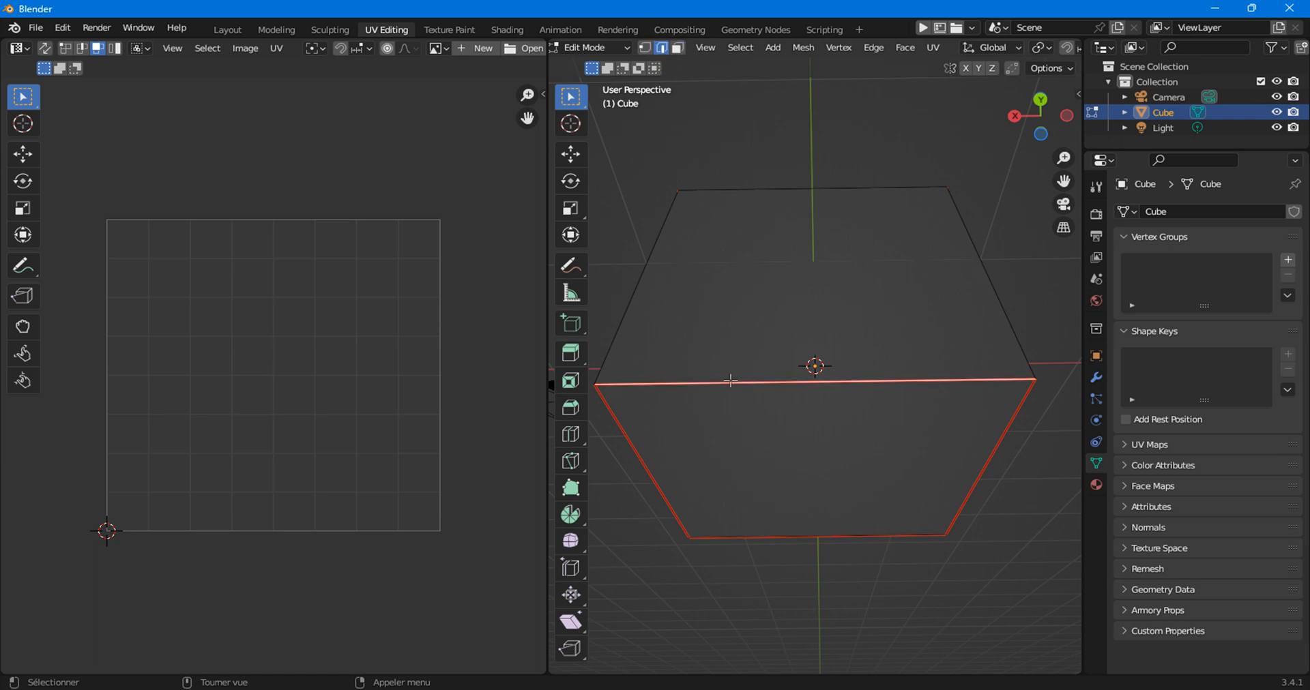
left_click(936, 49)
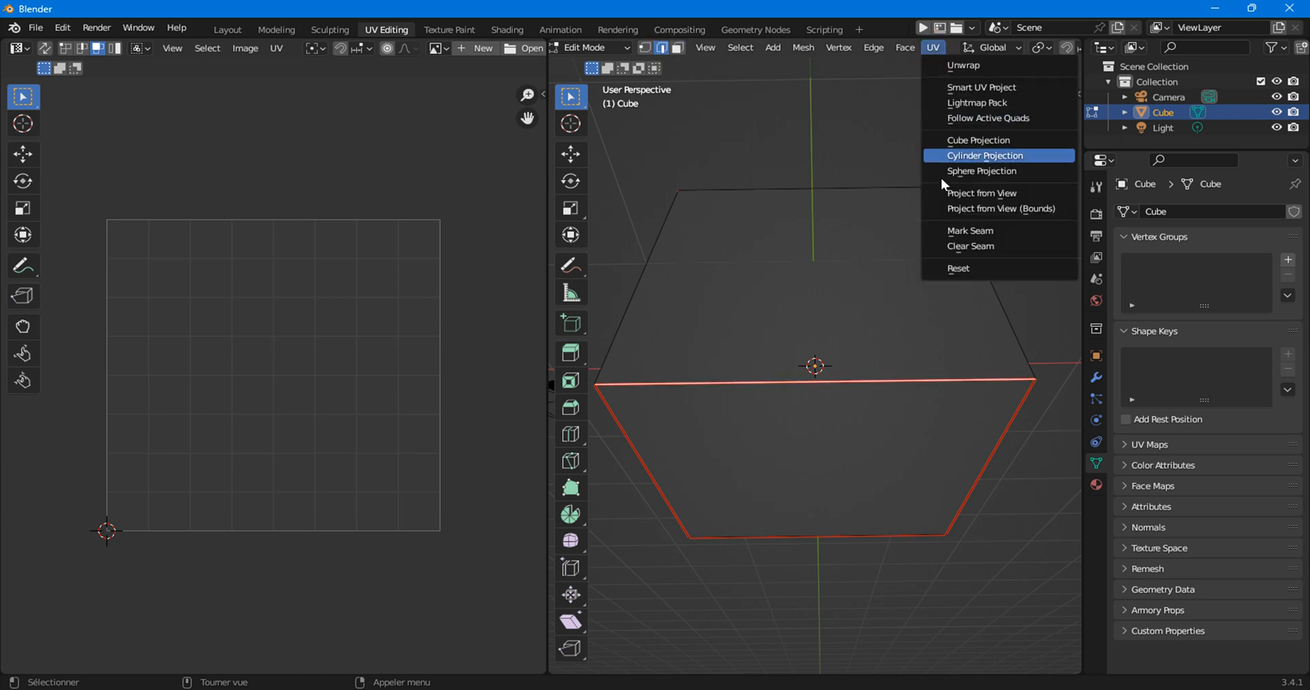
left_click(951, 246)
Select all of the cube's geometry and unwrap it with the top and bottom faces both joined to the +Y side.
middle_click_drag(837, 127, 769, 296)
key("a")
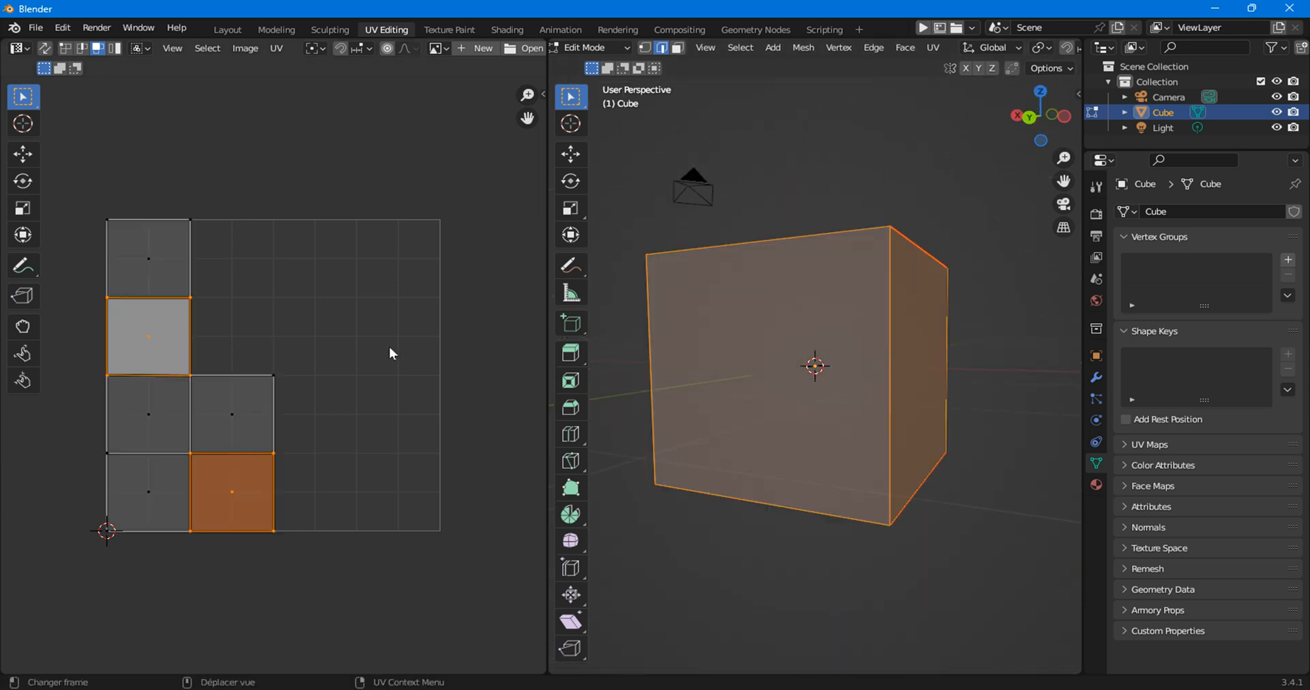
left_click(934, 49)
left_click(961, 68)
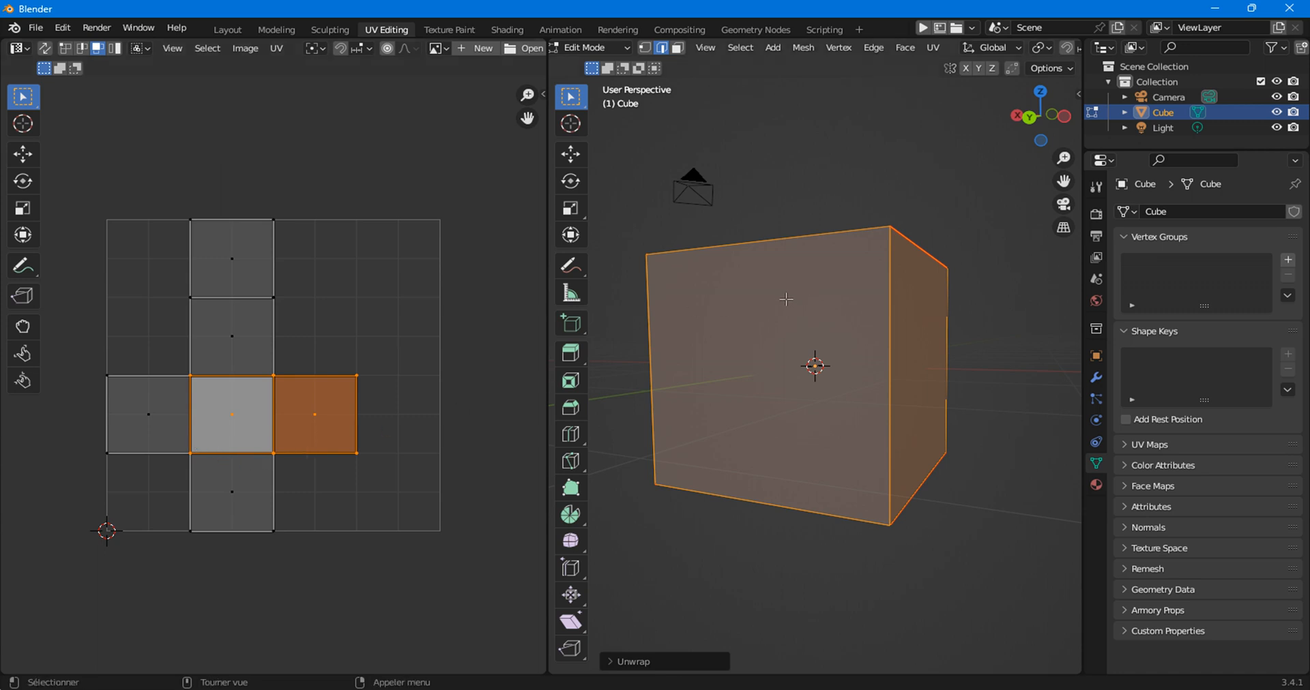
Select all six UV faces and mirror the layout along the Y axis.
middle_click_drag(786, 299, 620, 403)
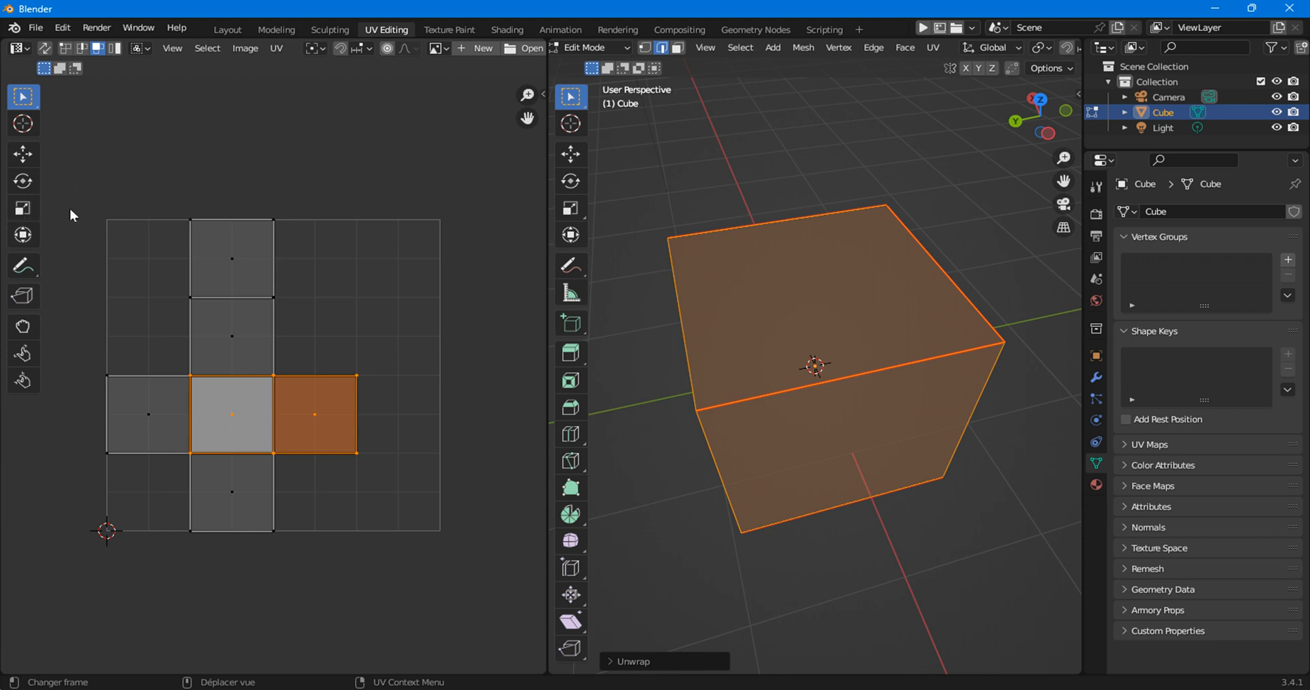
left_click_drag(69, 164, 385, 580)
left_click_drag(280, 39, 279, 40)
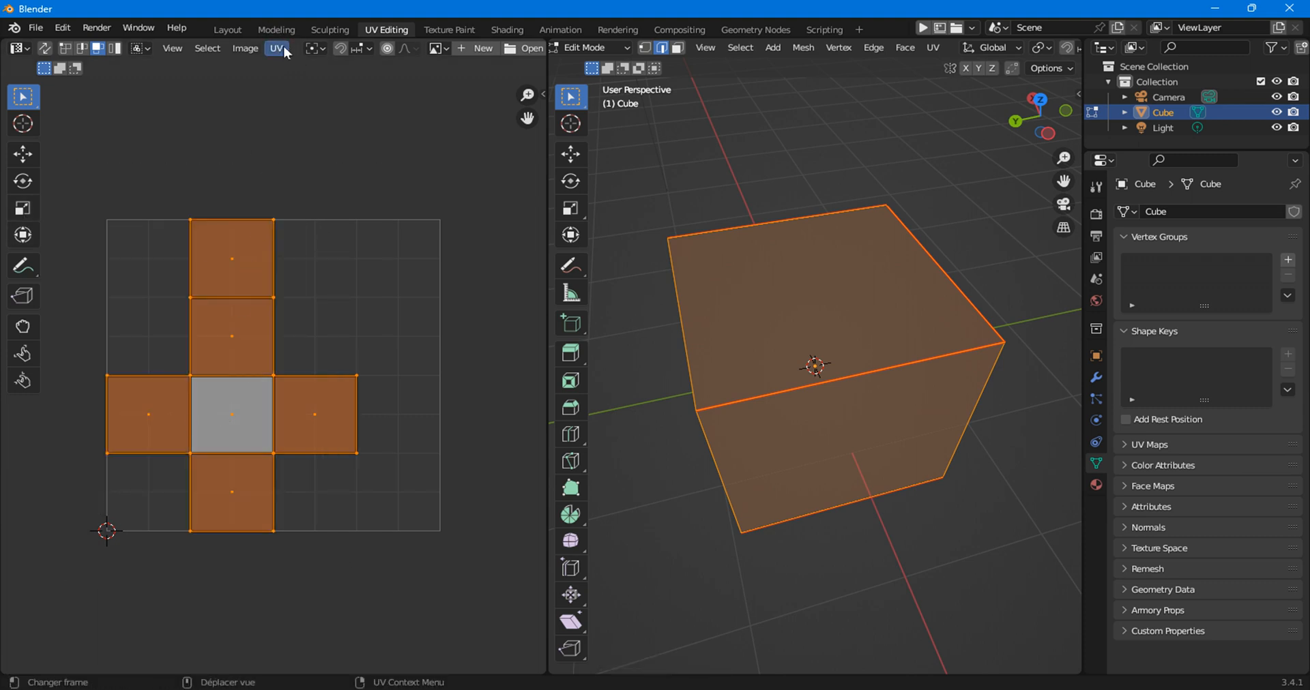
left_click(281, 47)
mouse_move(359, 82)
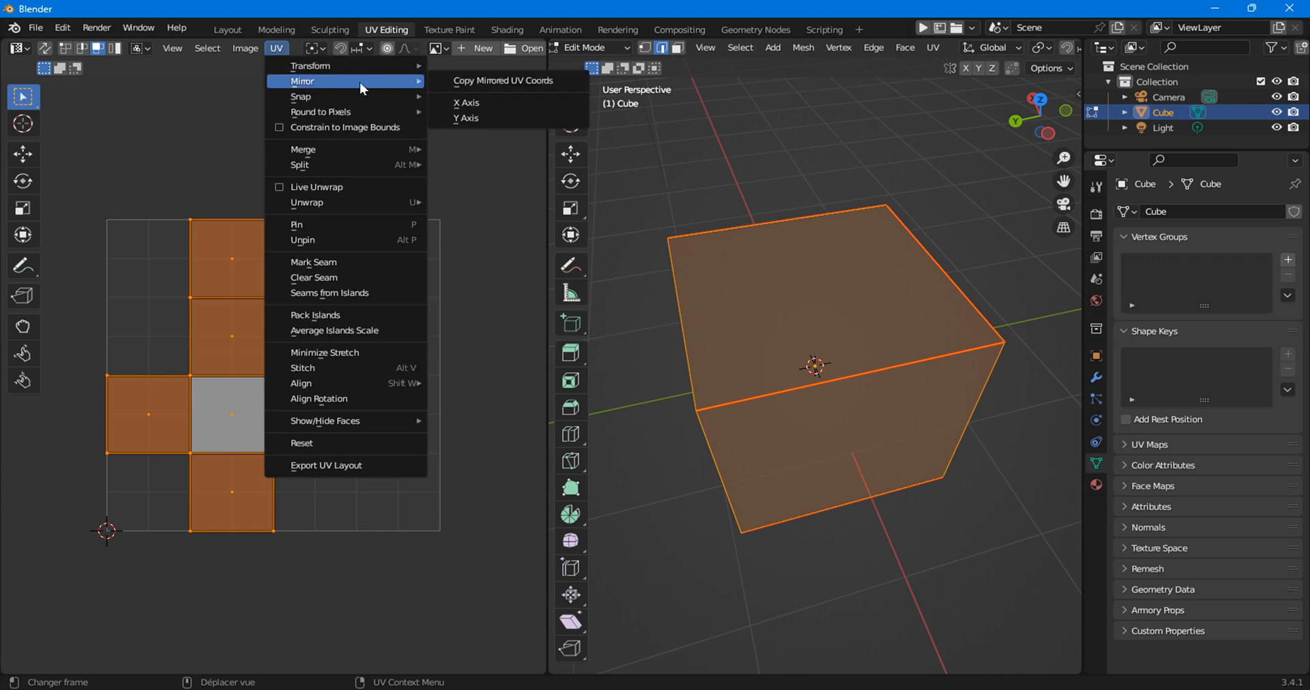
left_click(462, 118)
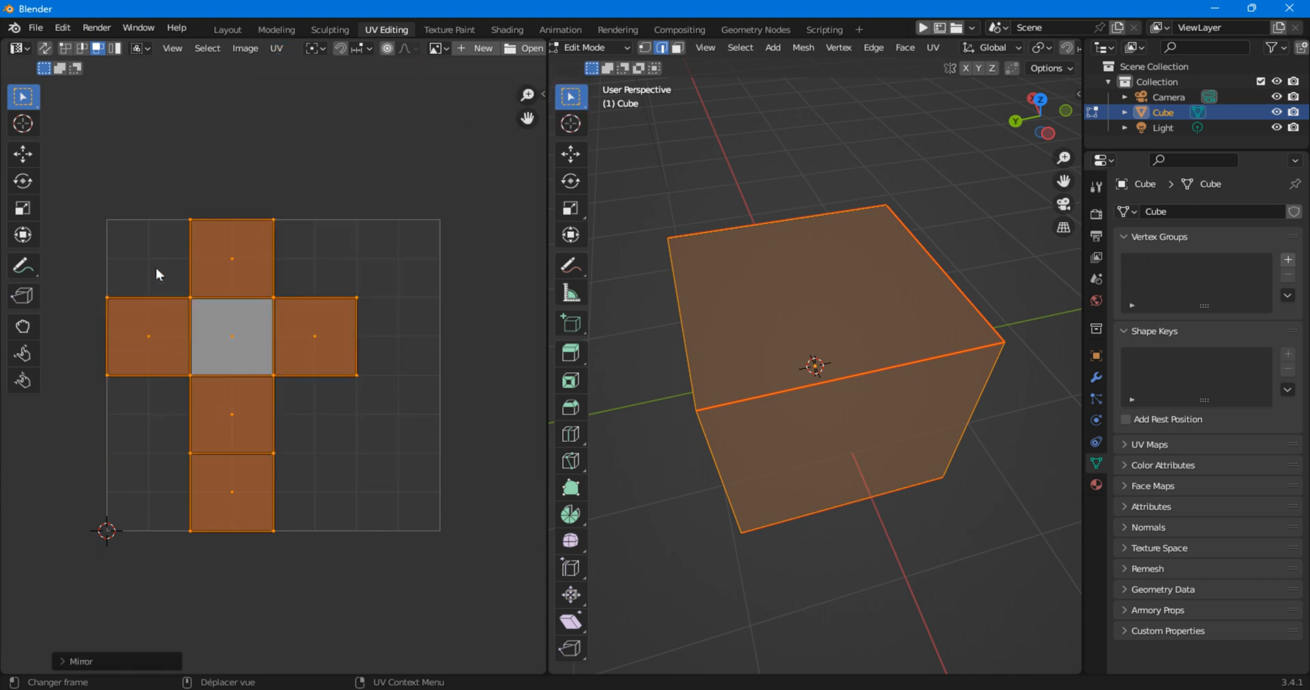
Delete the cube in the Layout workspace and set the viewport shading to Solid.
left_click(227, 29)
right_click(513, 293)
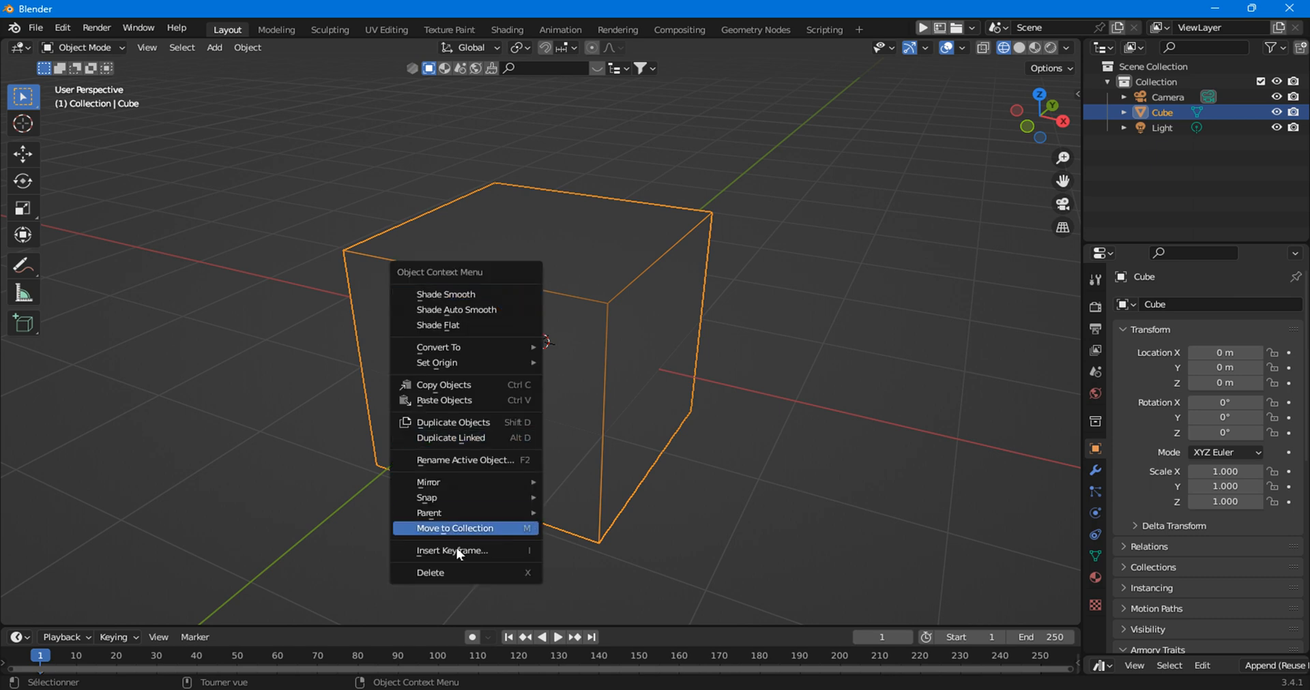
left_click(457, 571)
left_click(1018, 47)
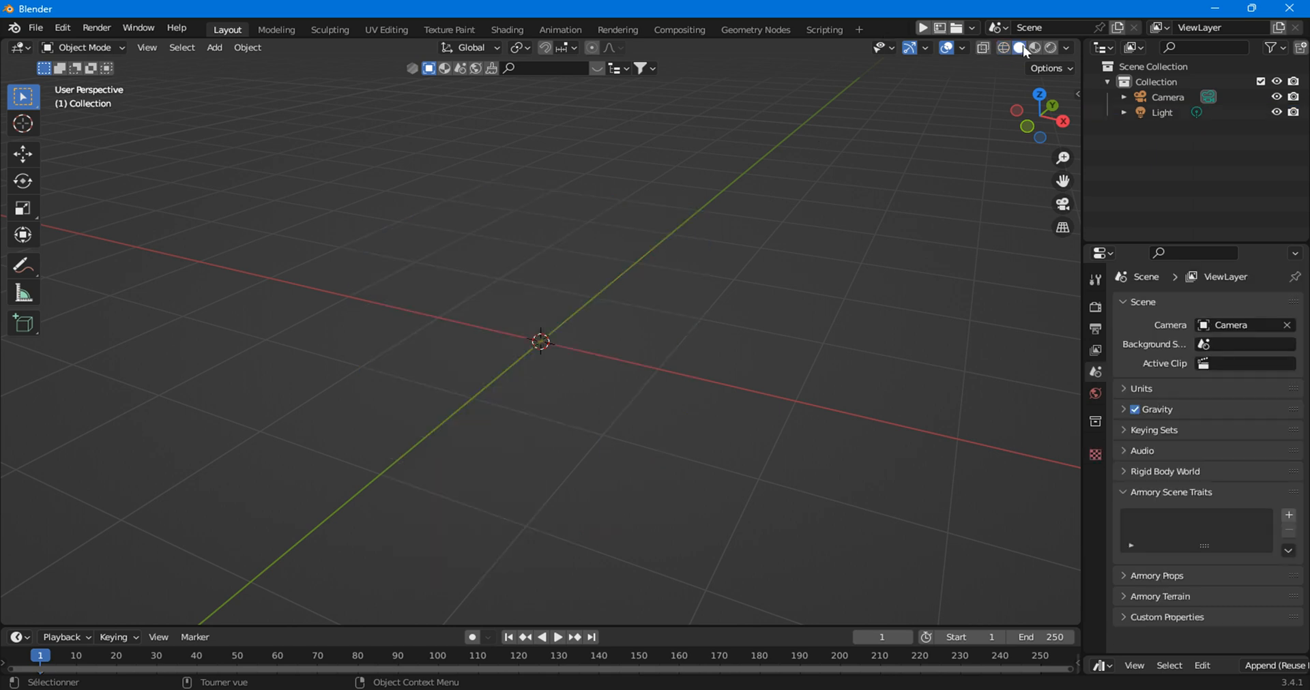
Add a cylinder mesh to the scene and check its default UV layout in the UV Editing workspace.
left_click(219, 48)
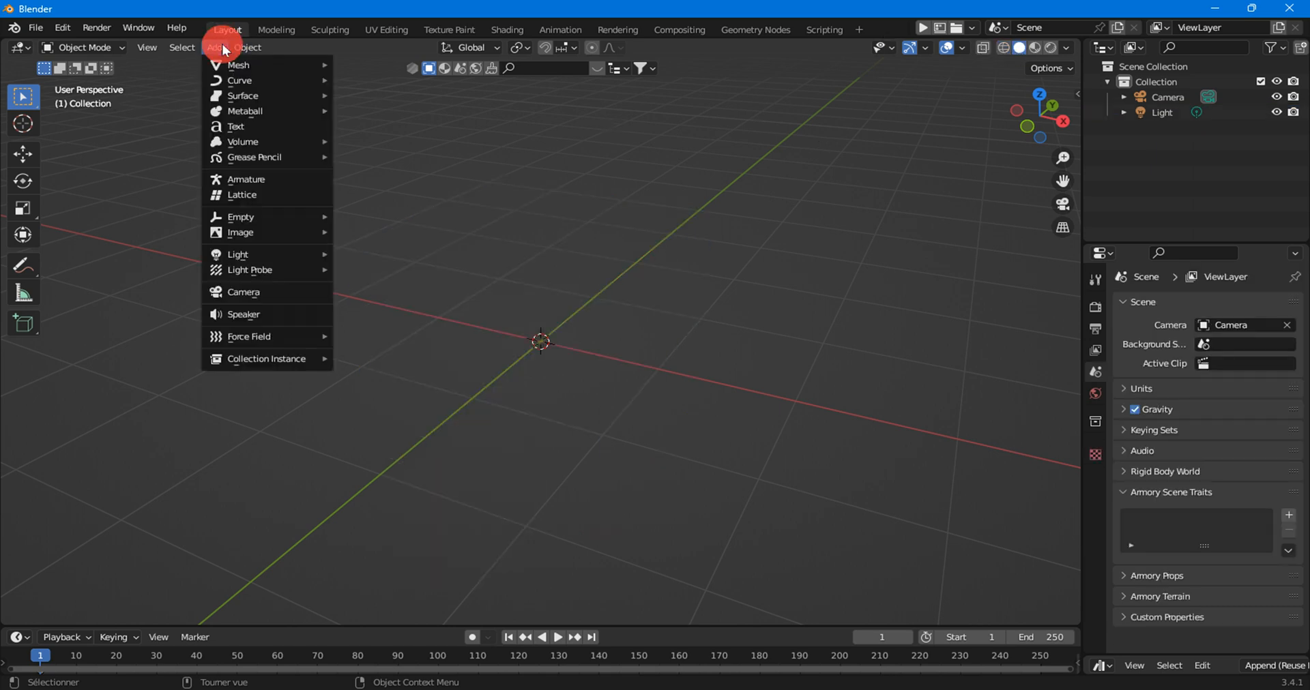
mouse_move(227, 66)
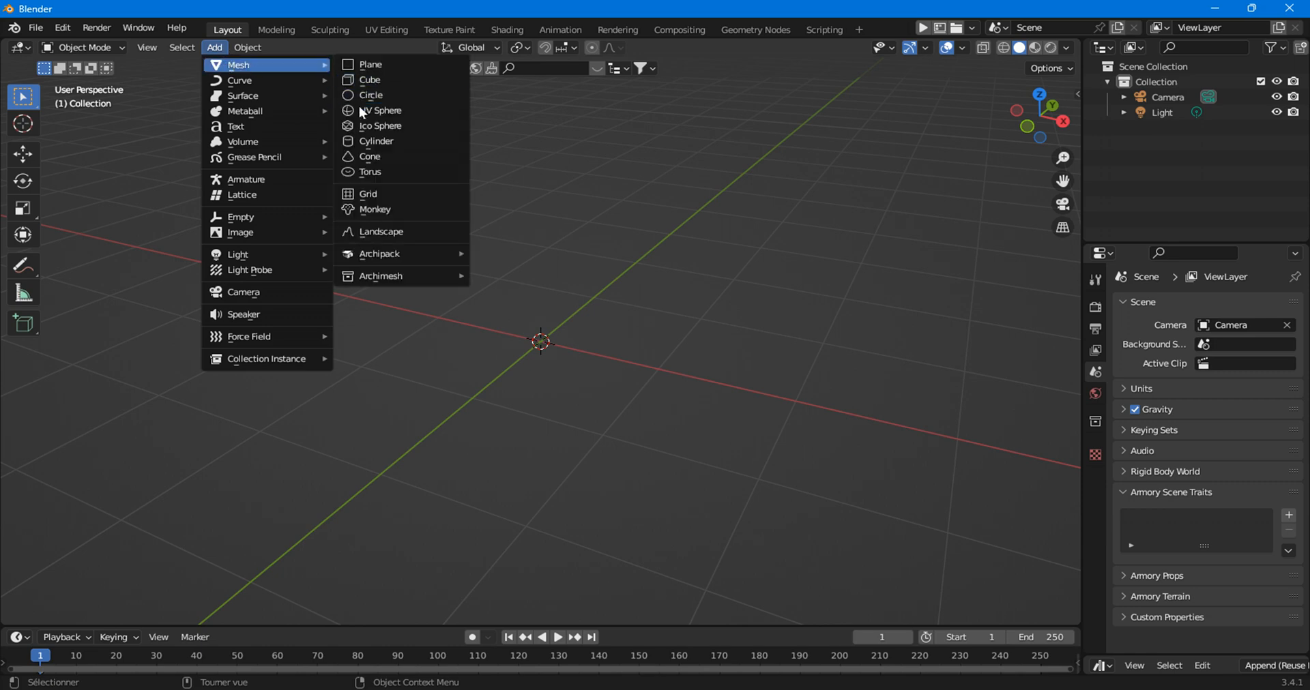
left_click(360, 141)
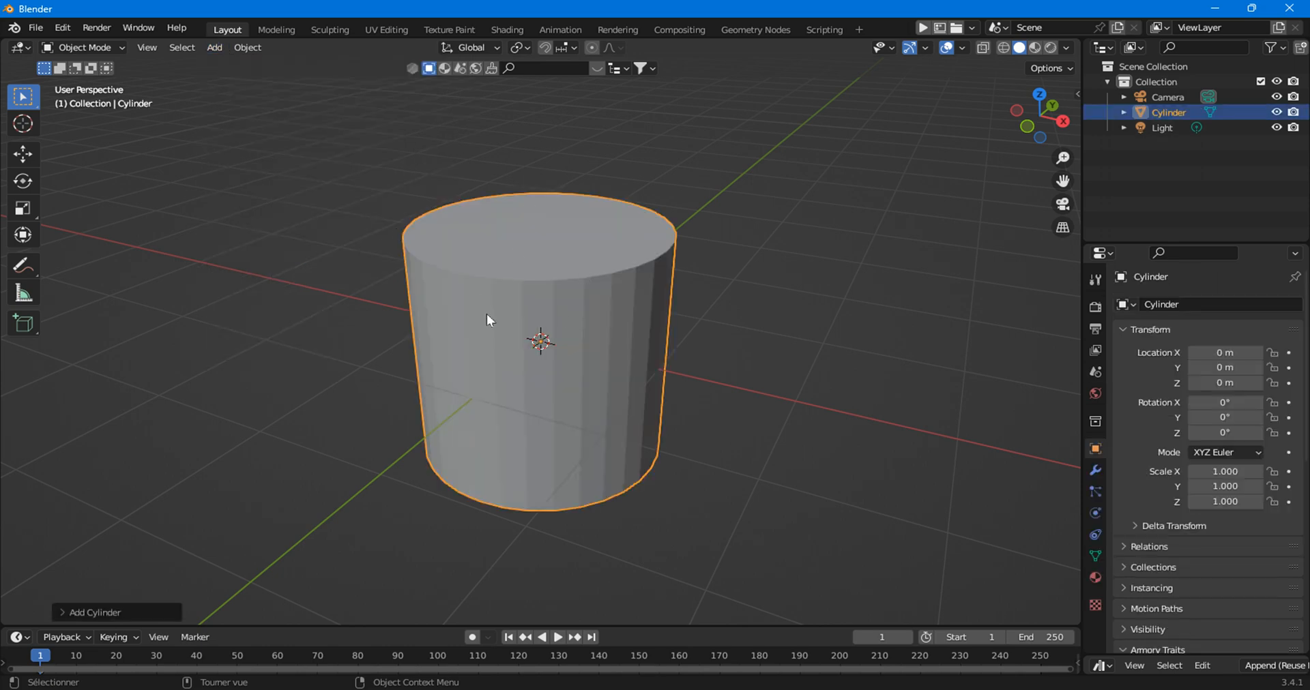
middle_click_drag(530, 289, 451, 214)
left_click(384, 30)
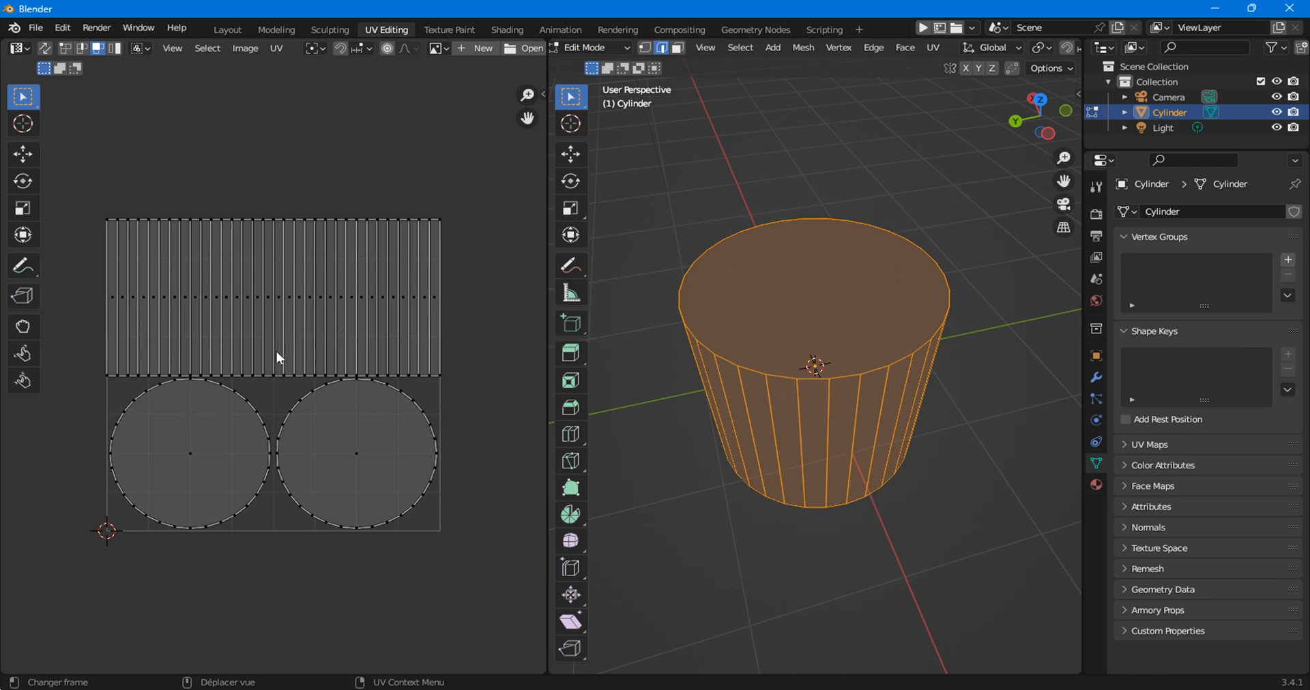
left_click(228, 29)
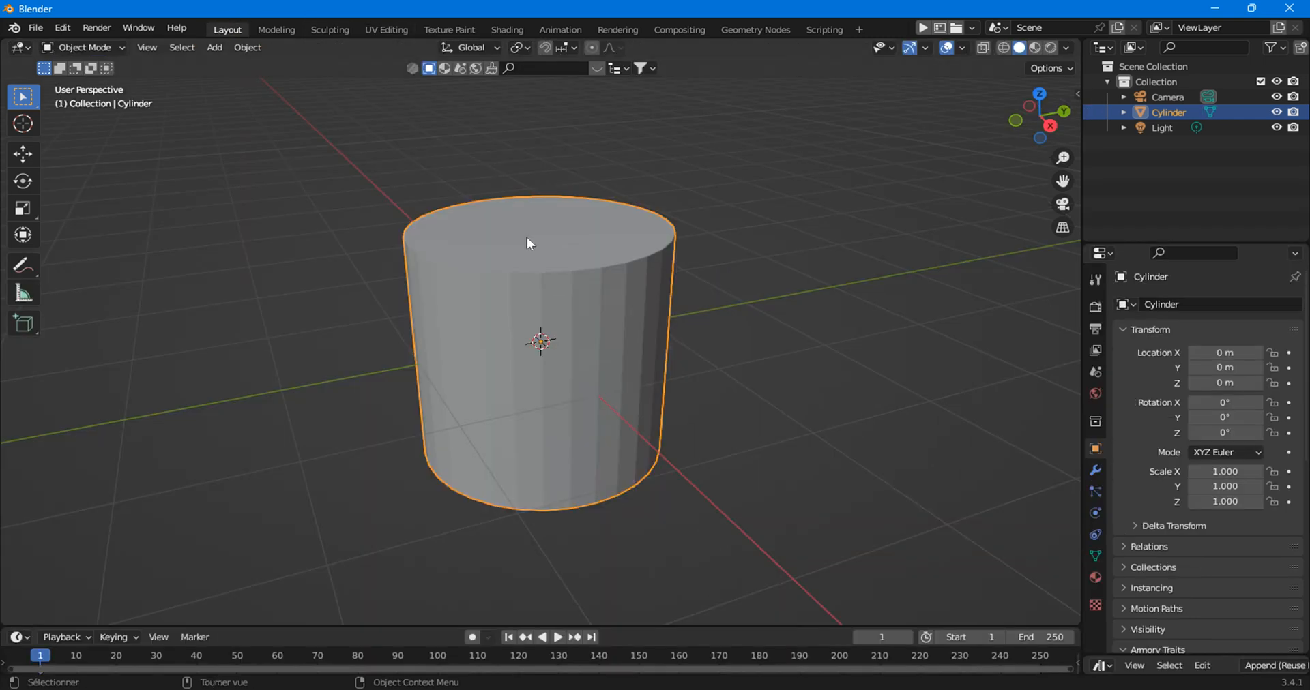
In the Layout workspace, put the cylinder in Edit Mode, display it in wireframe with X-ray off, and deselect all geometry.
left_click(82, 47)
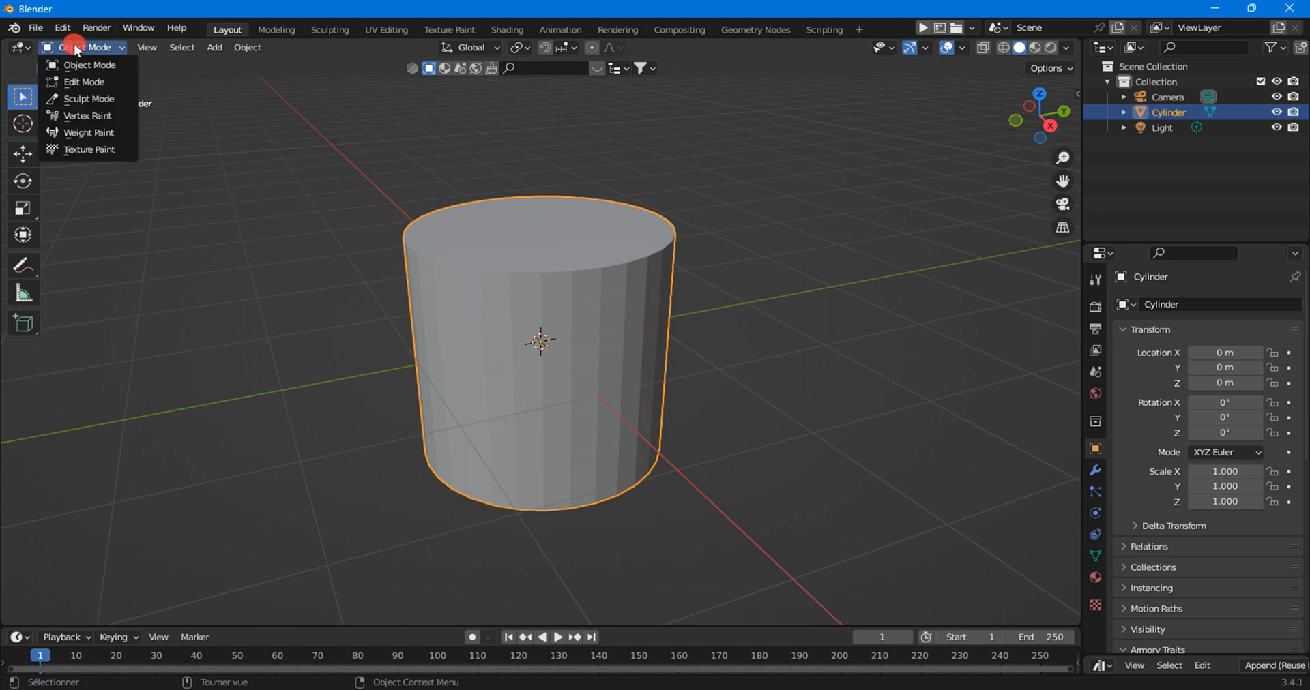
left_click(77, 83)
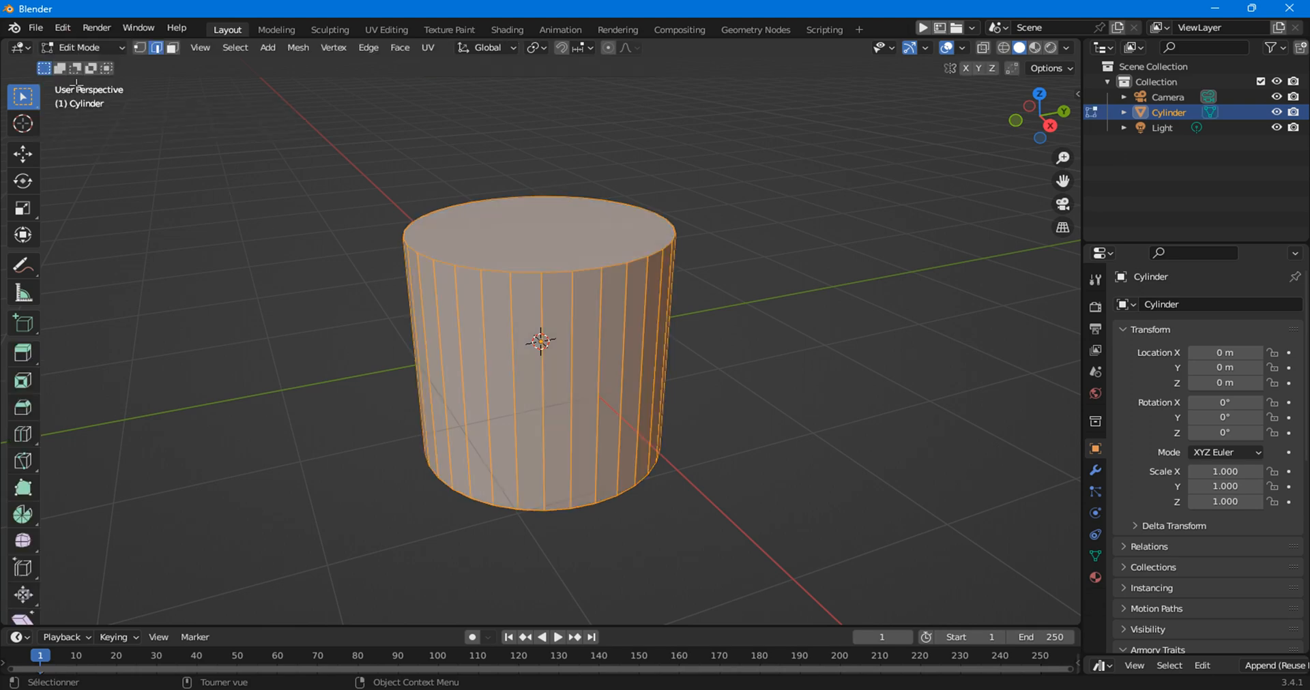
left_click(981, 50)
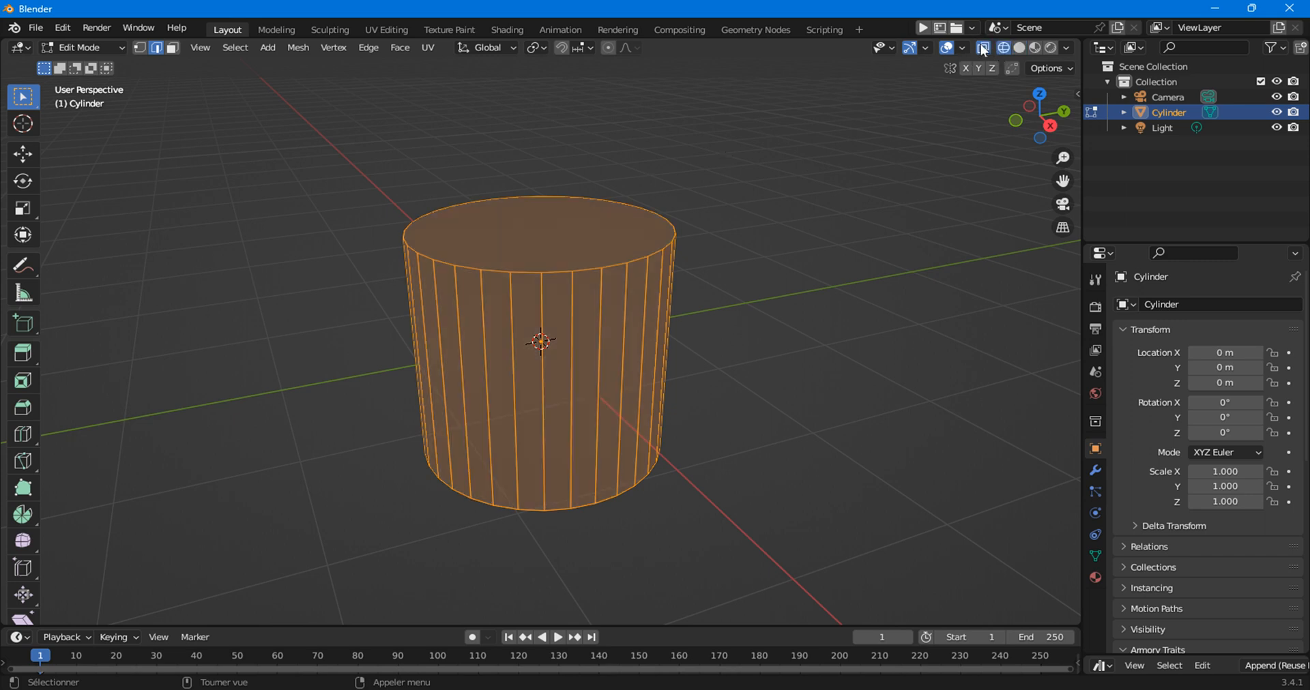
left_click(986, 48)
left_click(853, 245)
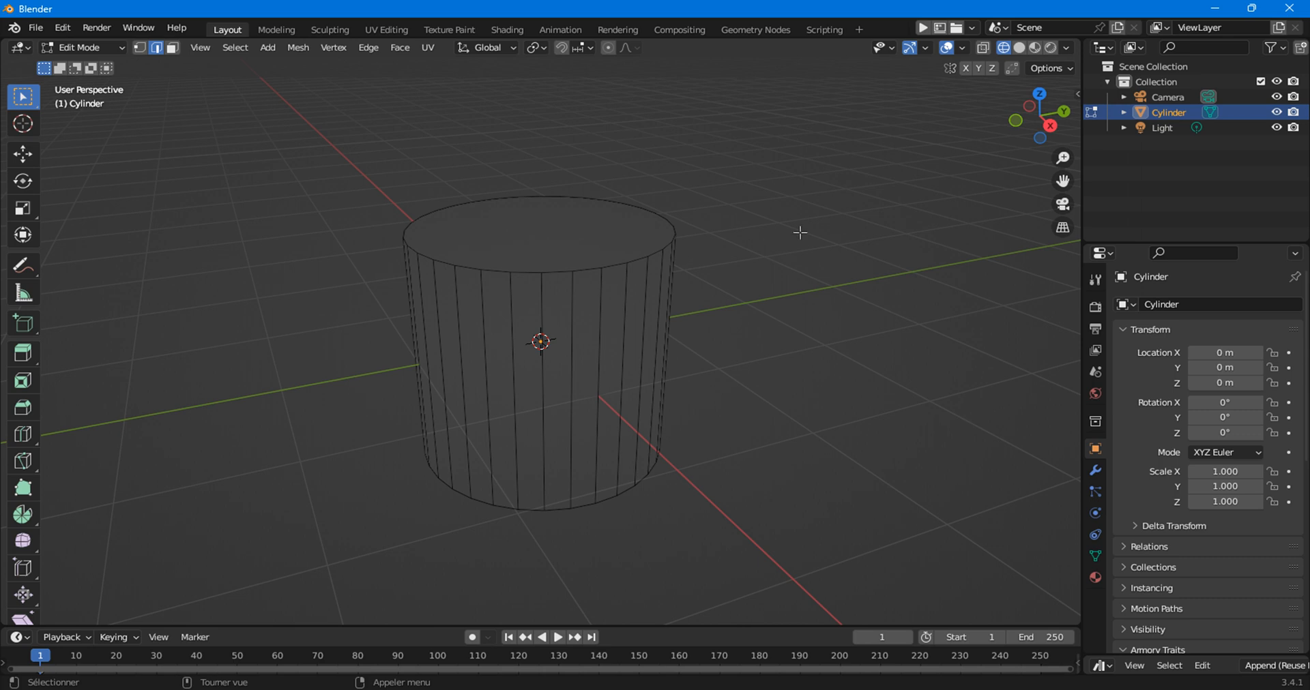
Start the Shortcut VUr add-on so that keystrokes are displayed in the viewport.
key("n")
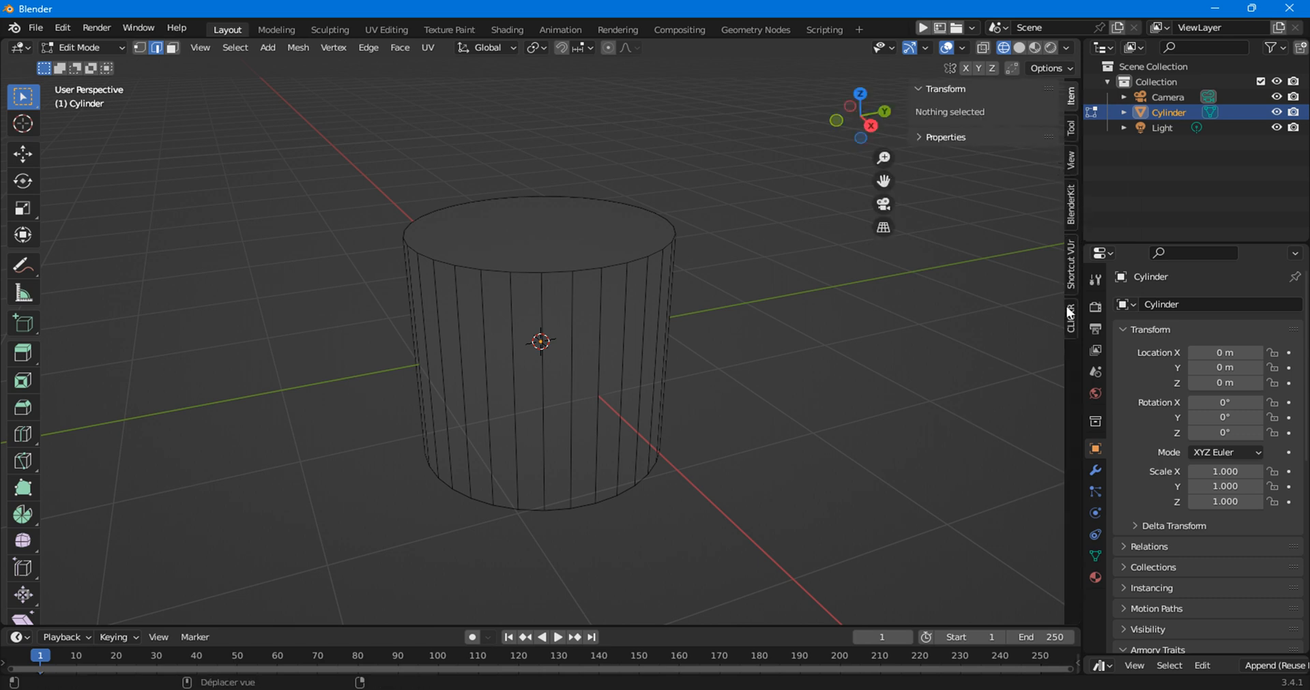
left_click(1073, 282)
left_click(990, 113)
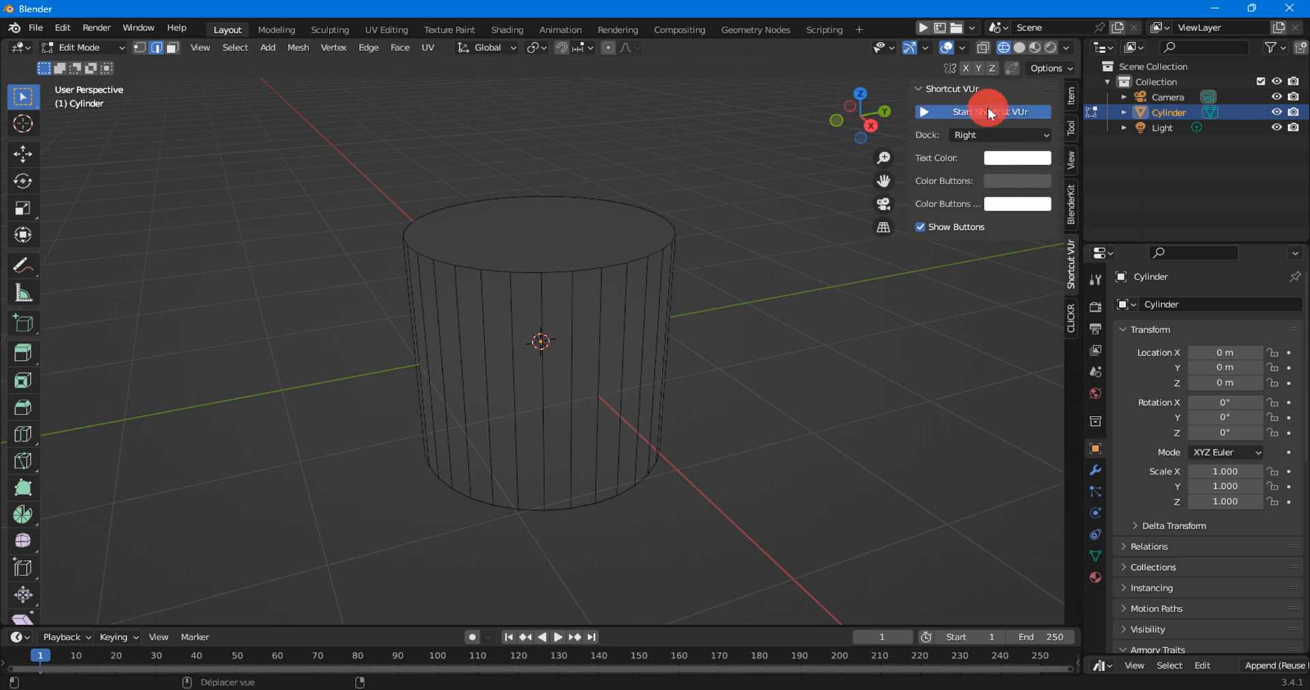
In face select mode, select the full loop of the cylinder's side faces, and select the top face alone.
left_click(570, 372)
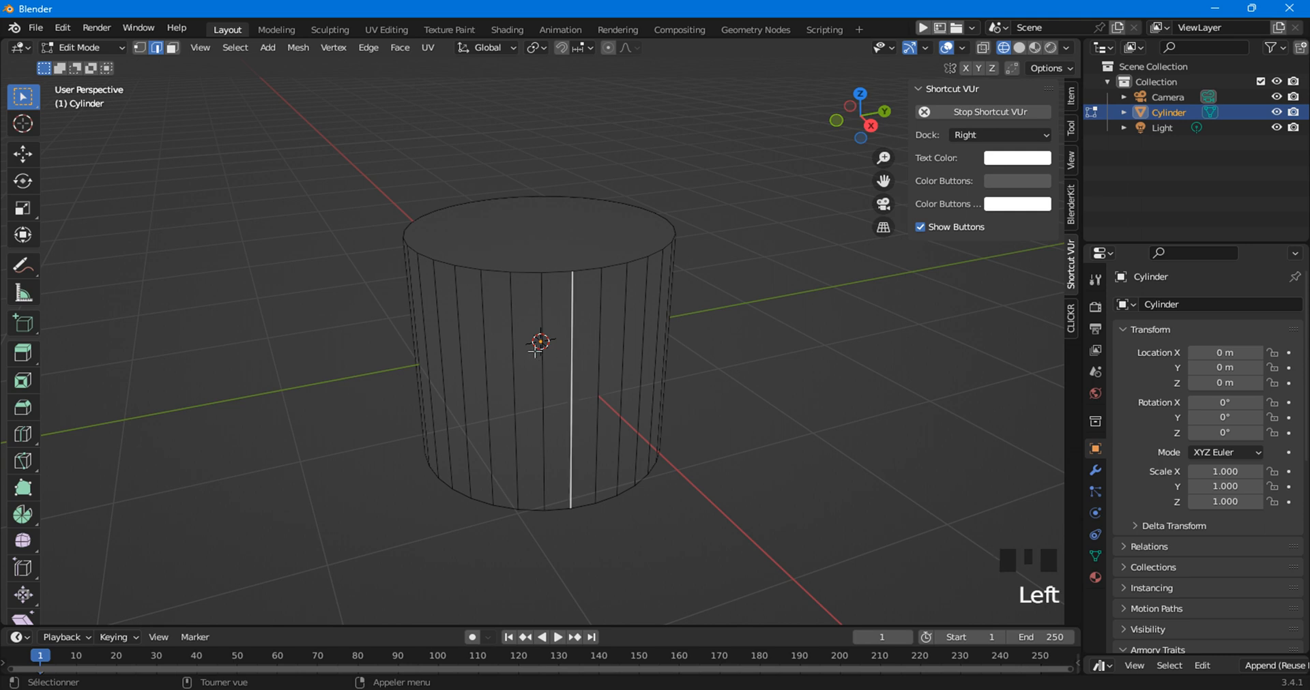
key("3")
left_click(539, 344)
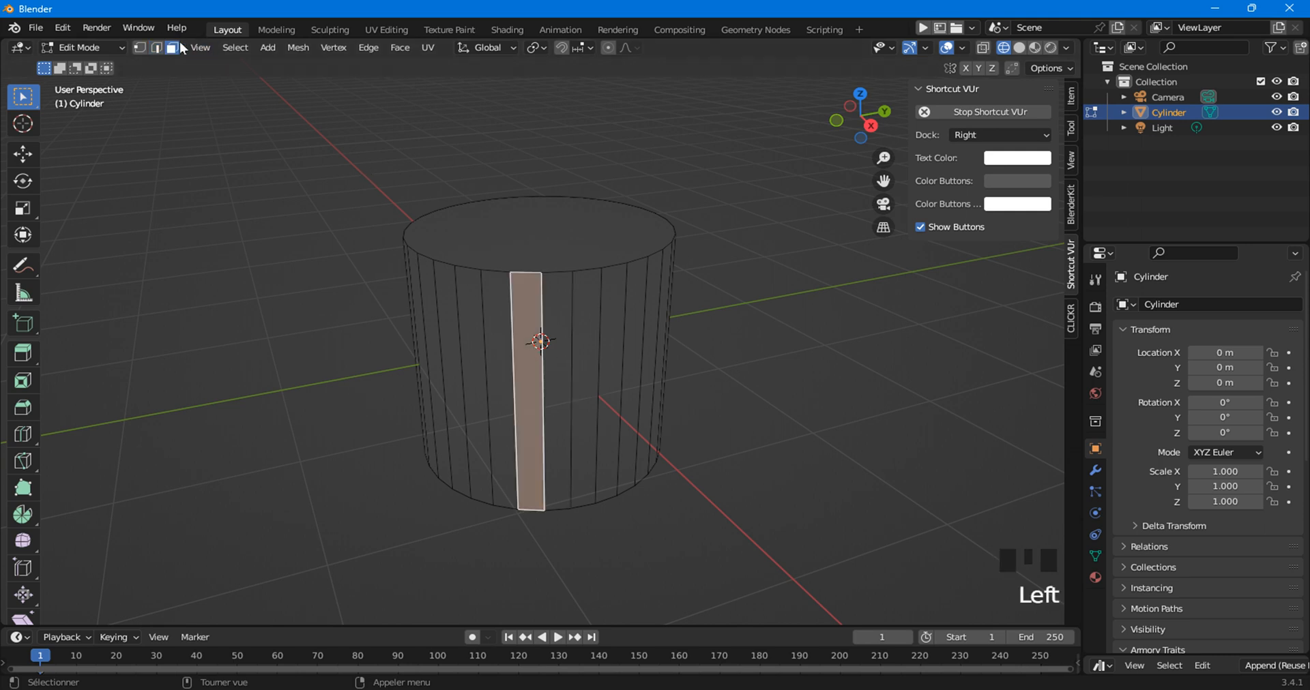
left_click(503, 323, "alt")
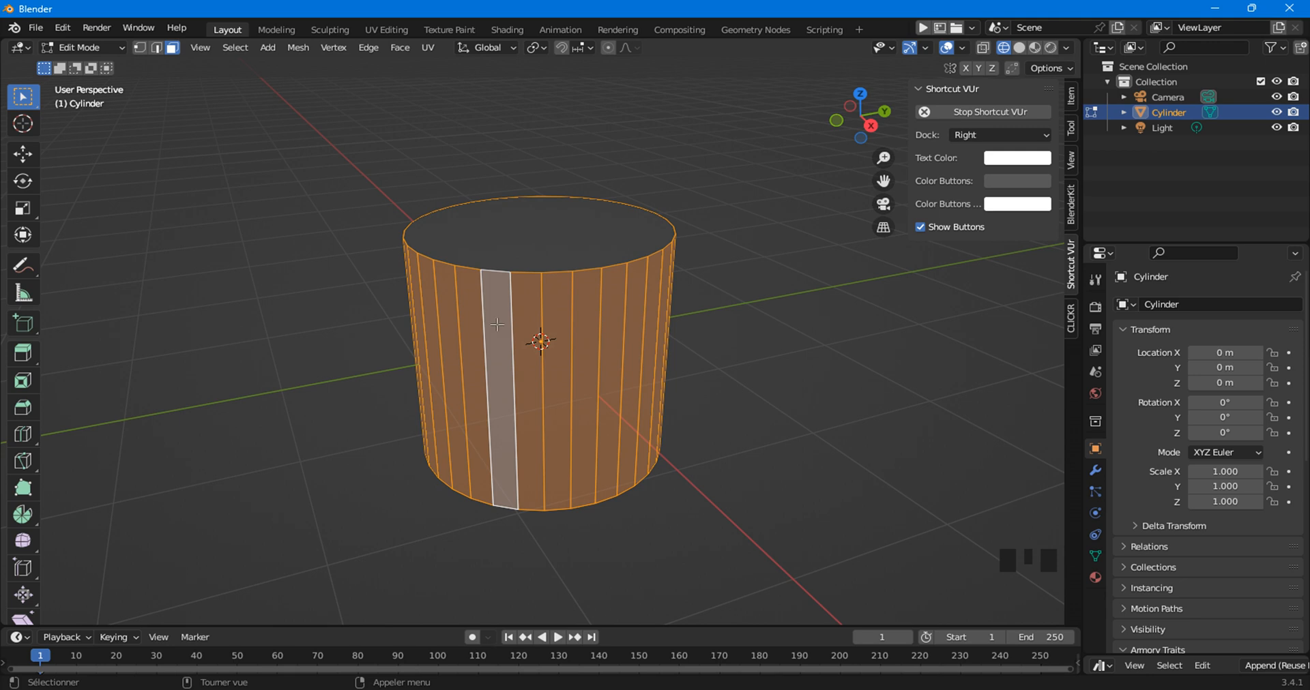
middle_click_drag(465, 298, 440, 302)
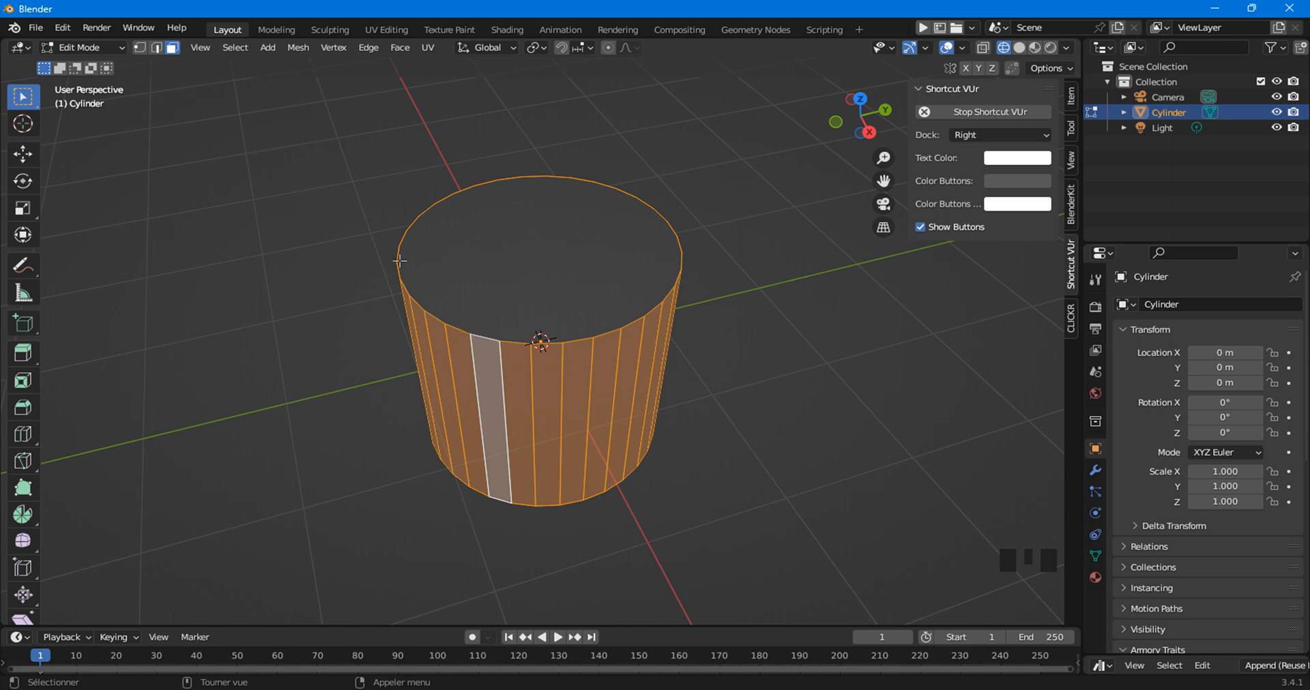
left_click(399, 261)
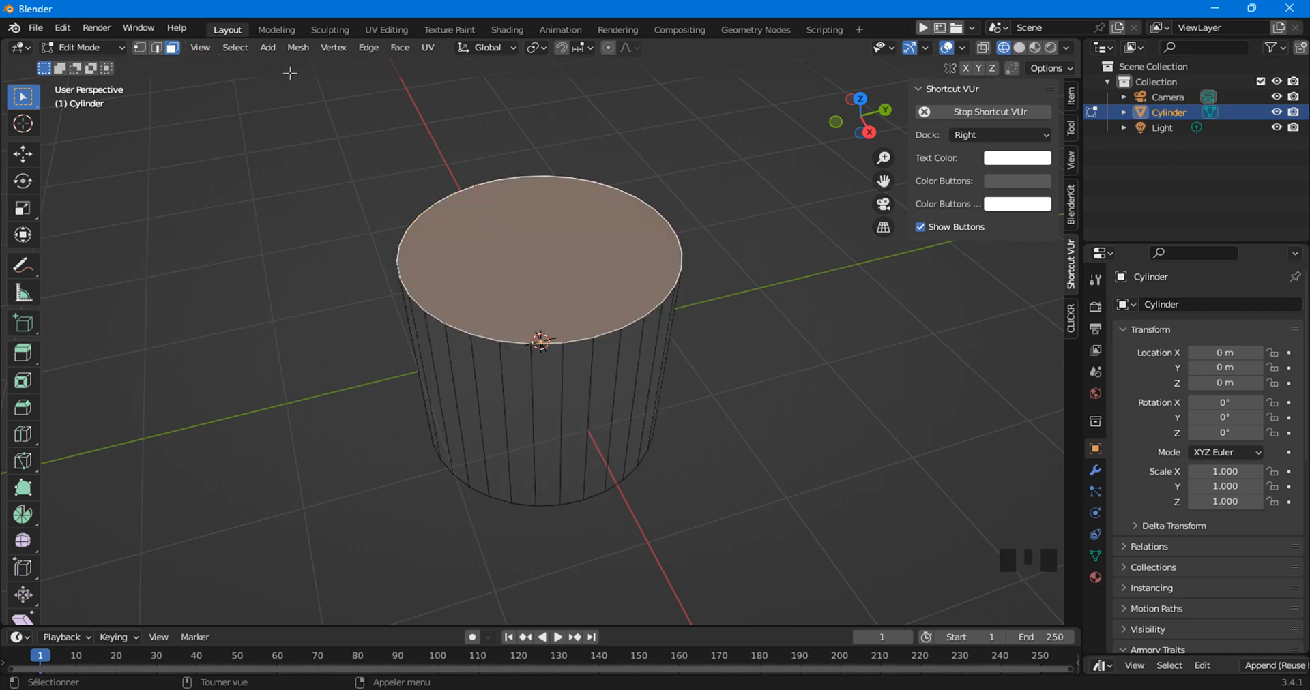
In edge select mode, select the edge loop around the cylinder's top face and mark it as a seam.
left_click(155, 49)
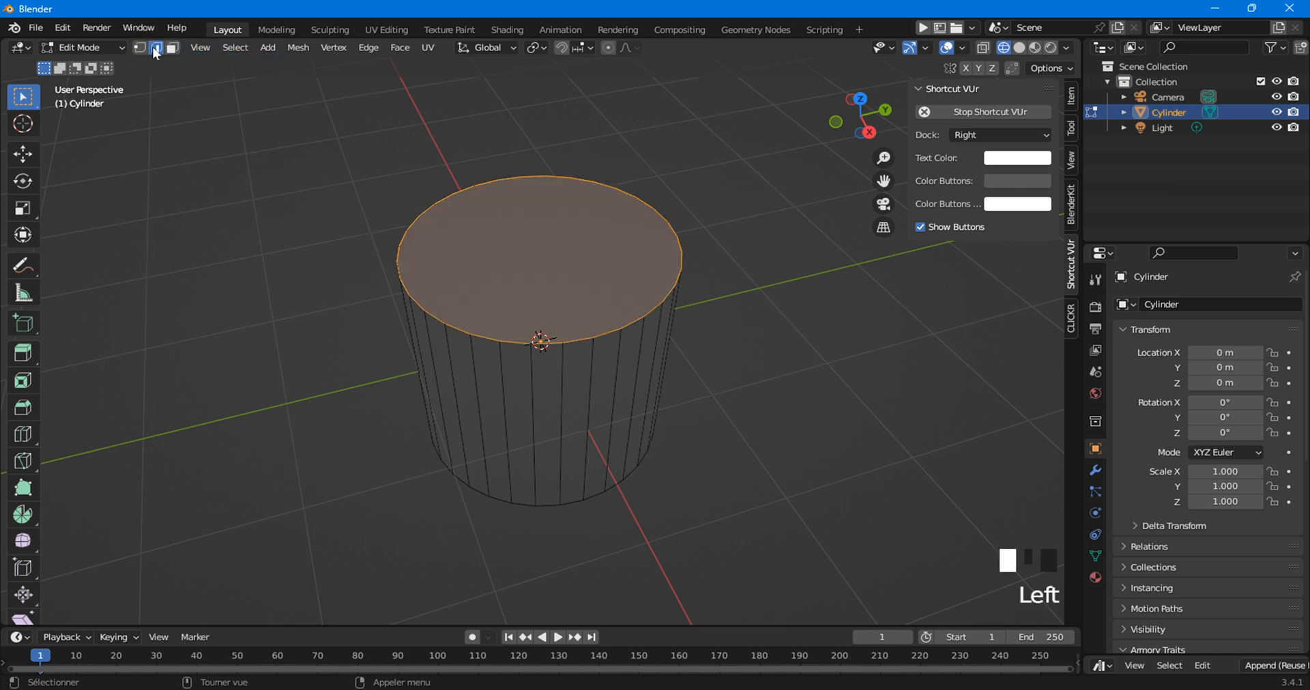
left_click(285, 140)
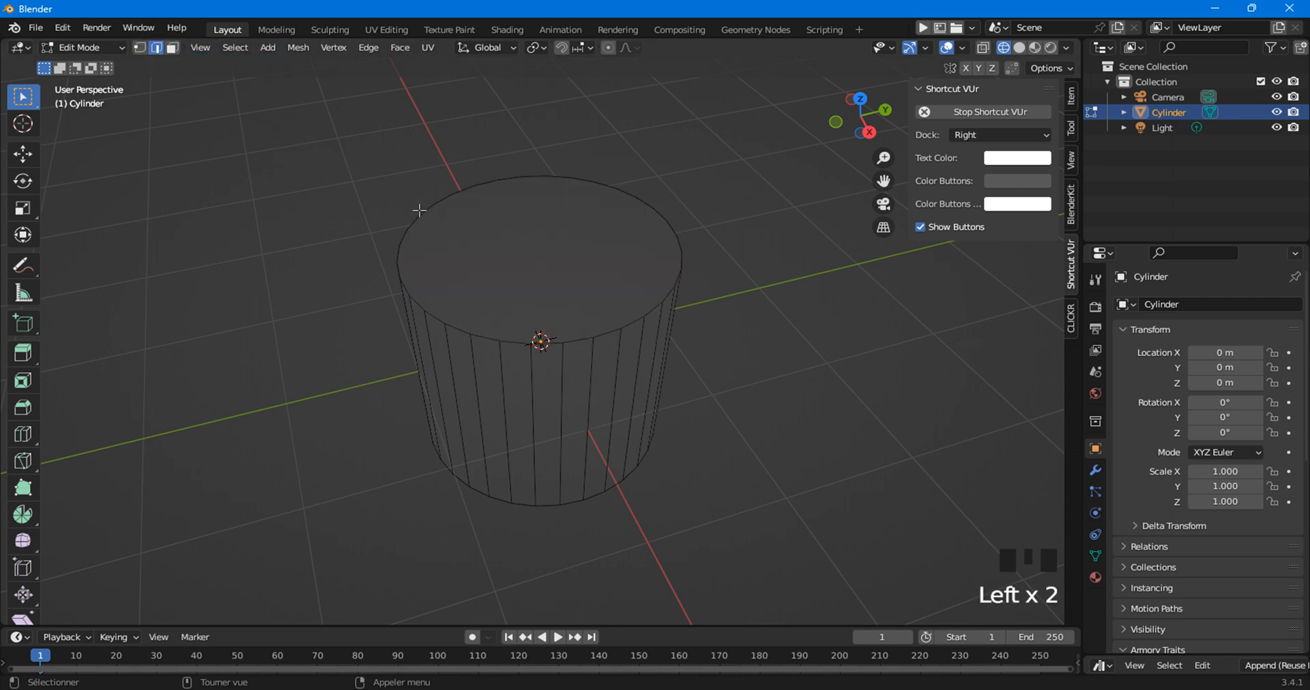
left_click(420, 208)
left_click(422, 210, "alt")
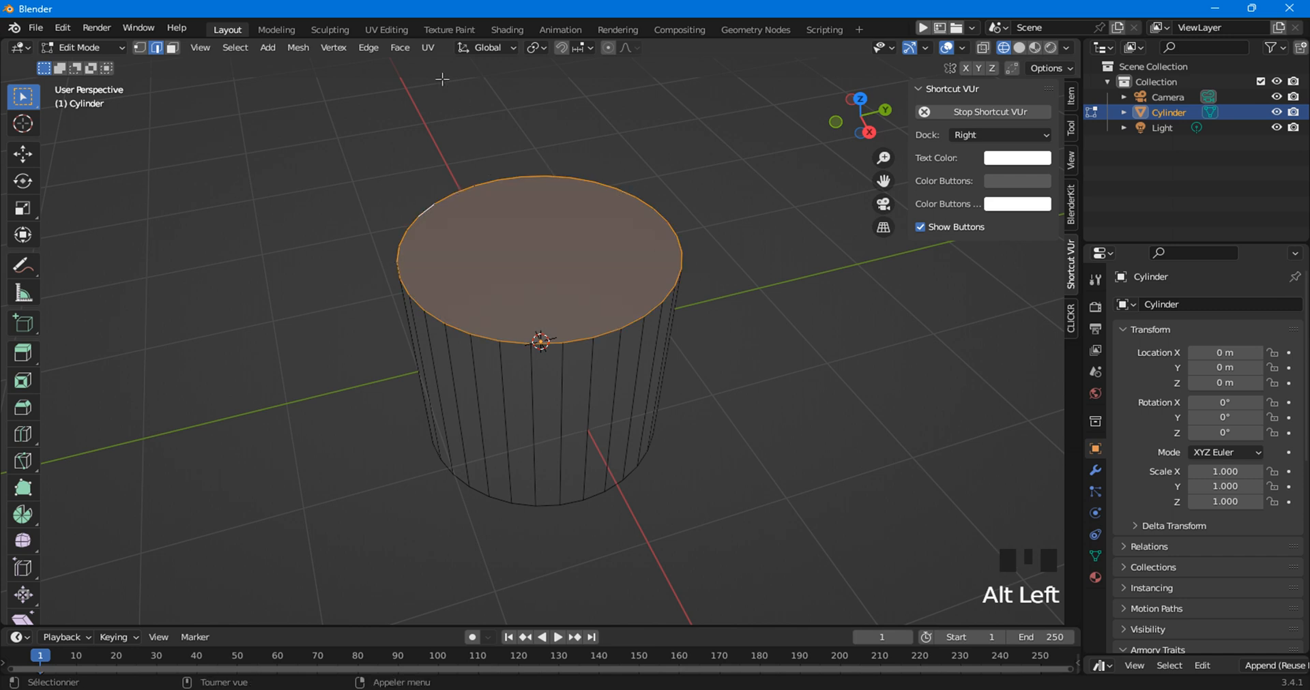
left_click(429, 51)
left_click(427, 47)
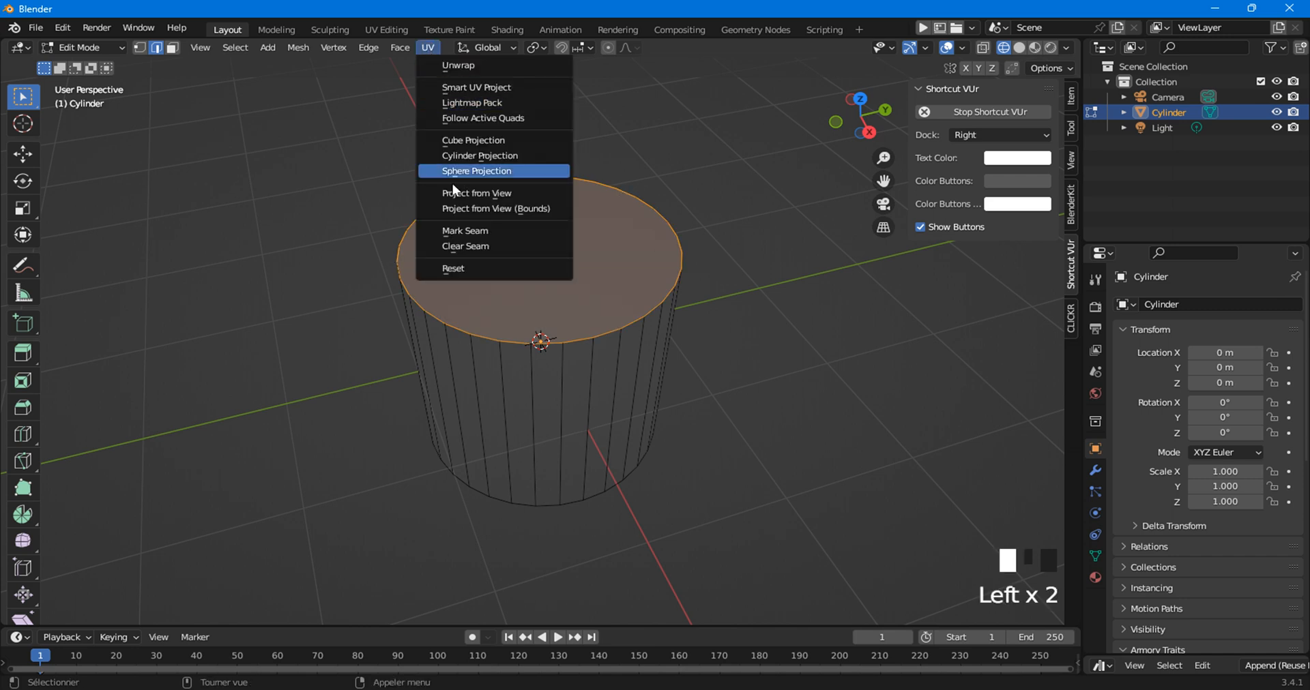
left_click(464, 231)
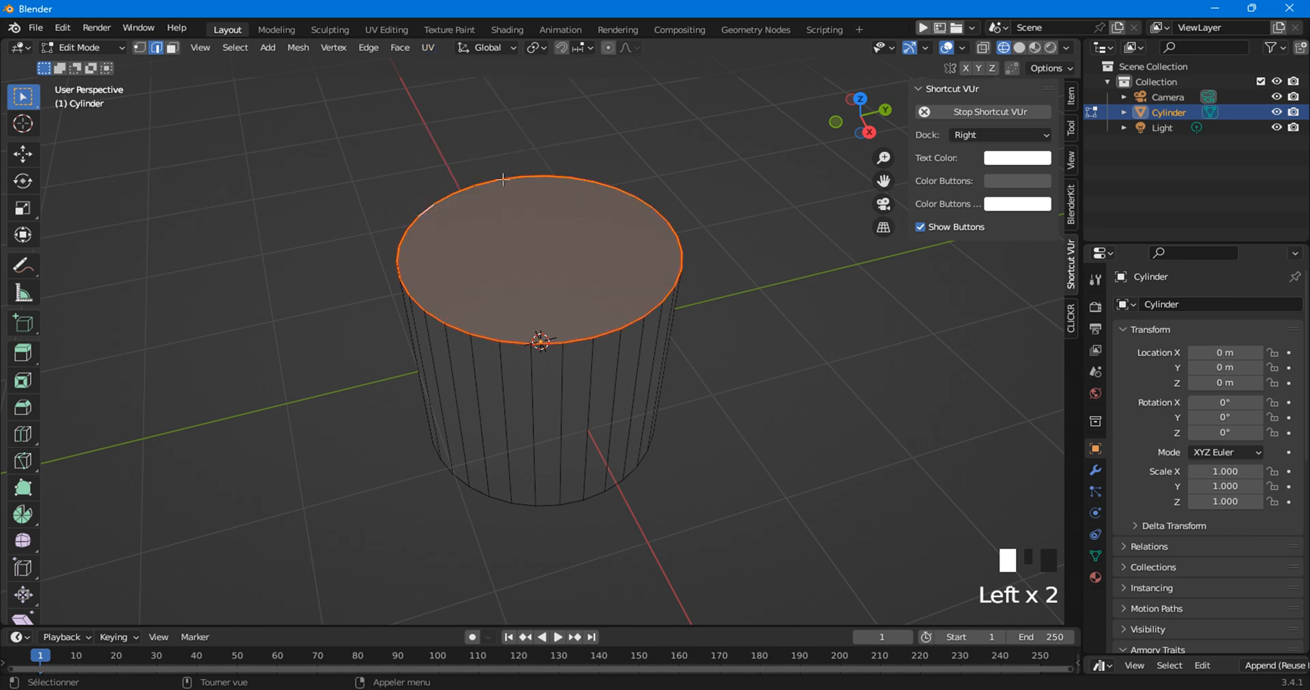
Select the edge loop around the cylinder's bottom face and mark it as a seam.
middle_click_drag(547, 490, 609, 280)
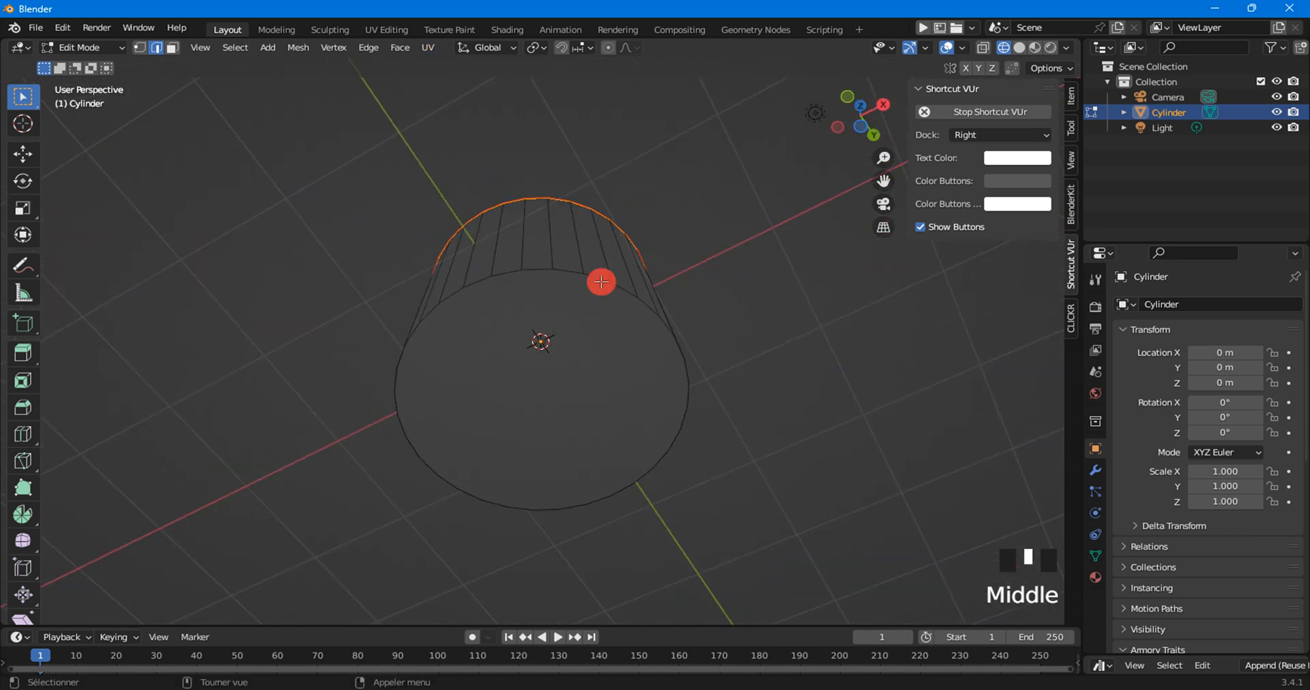
left_click(601, 282)
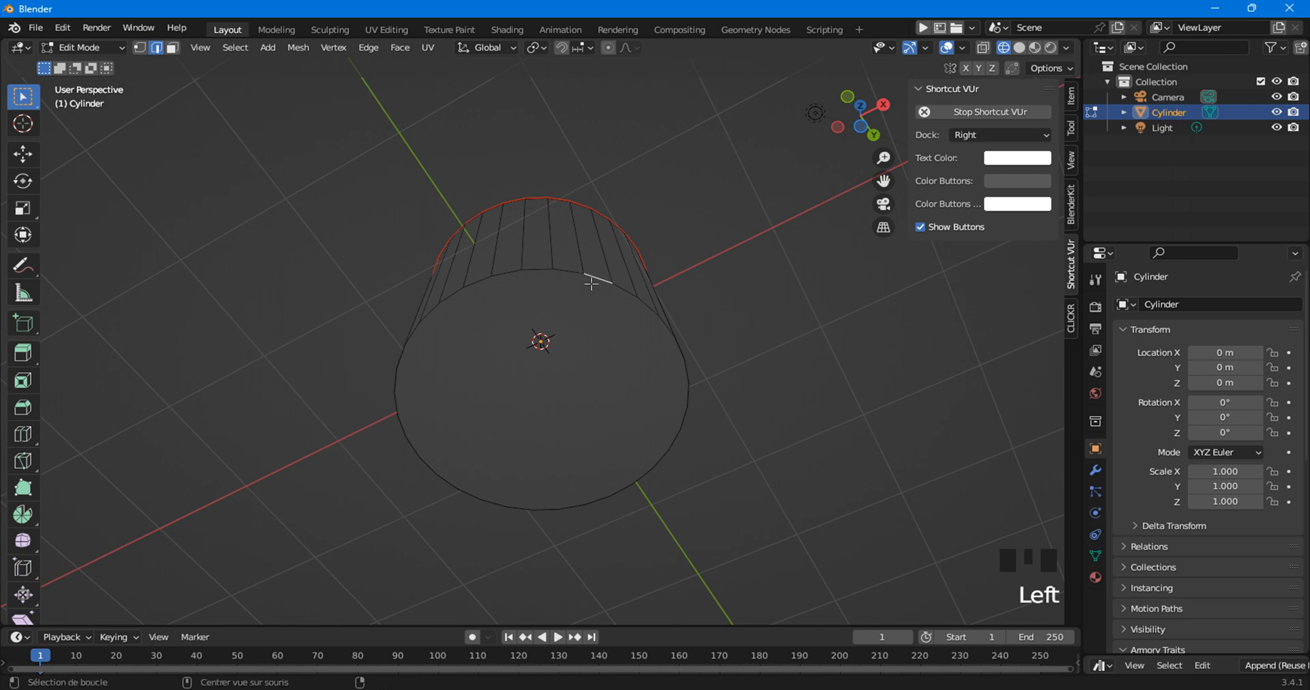
left_click(595, 280, "alt")
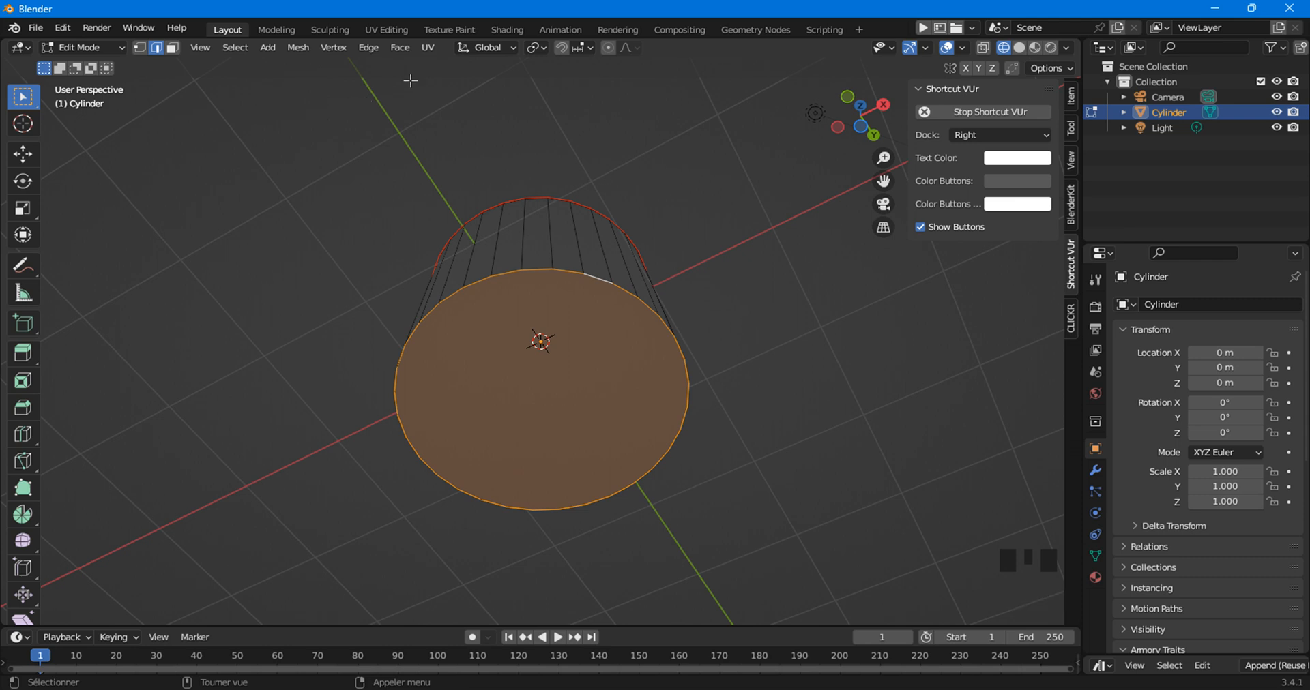
left_click(434, 49)
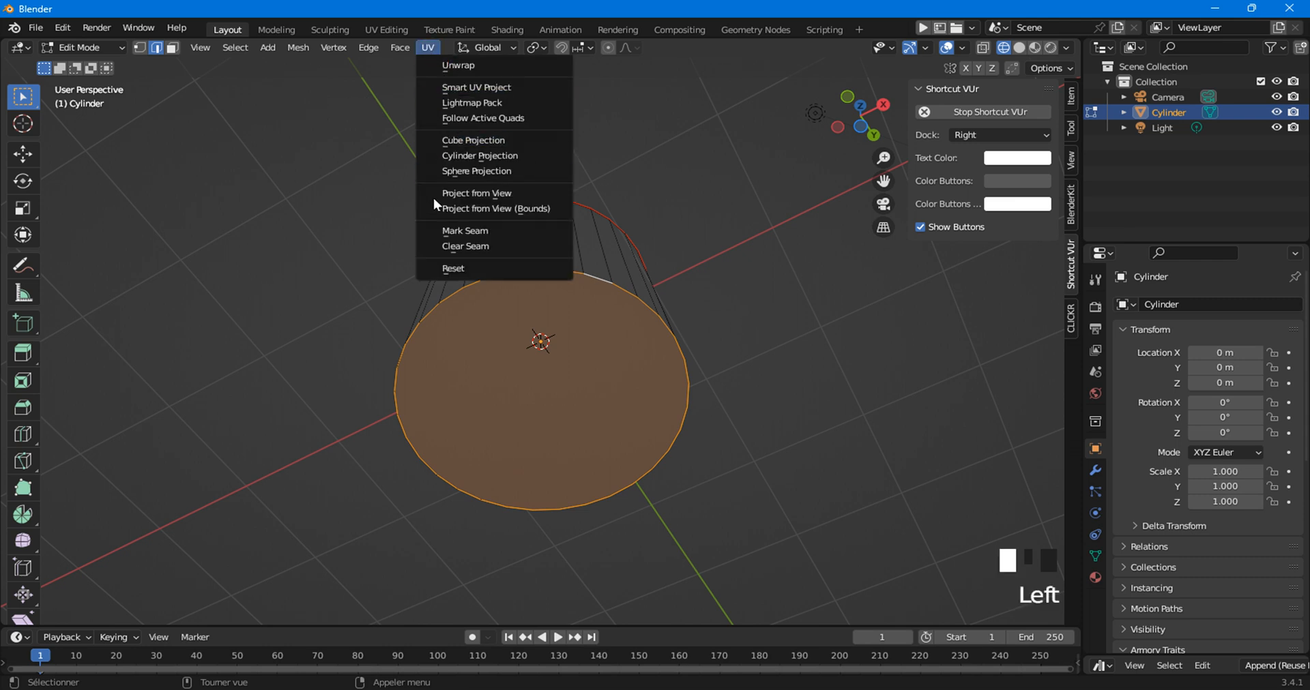
left_click(445, 231)
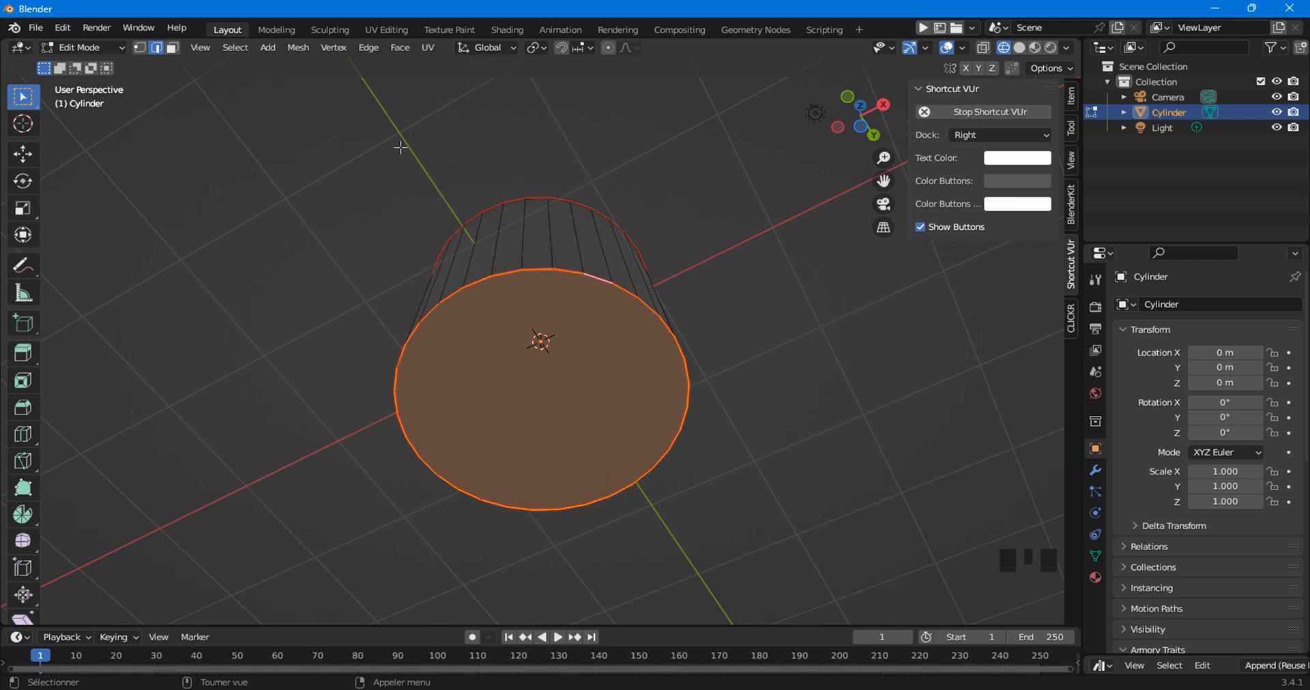
Select all of the cylinder's geometry and switch to the UV Editing workspace.
middle_click_drag(400, 148, 220, 368)
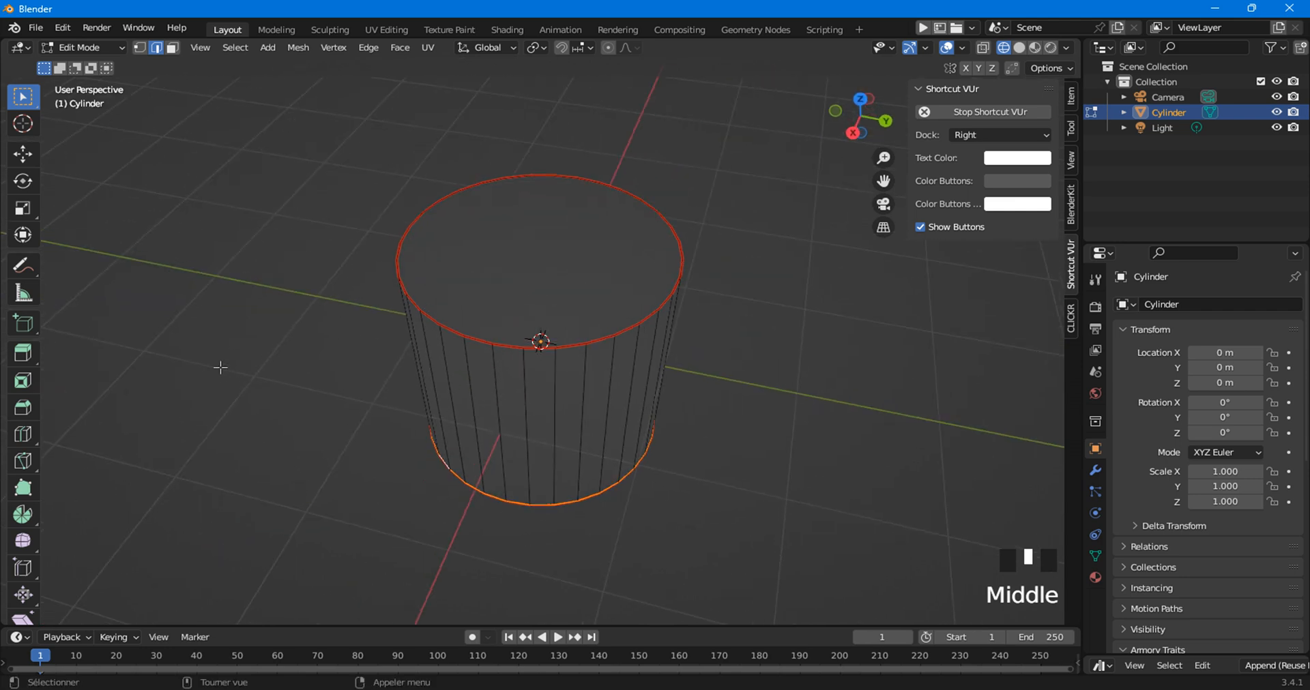
key("a")
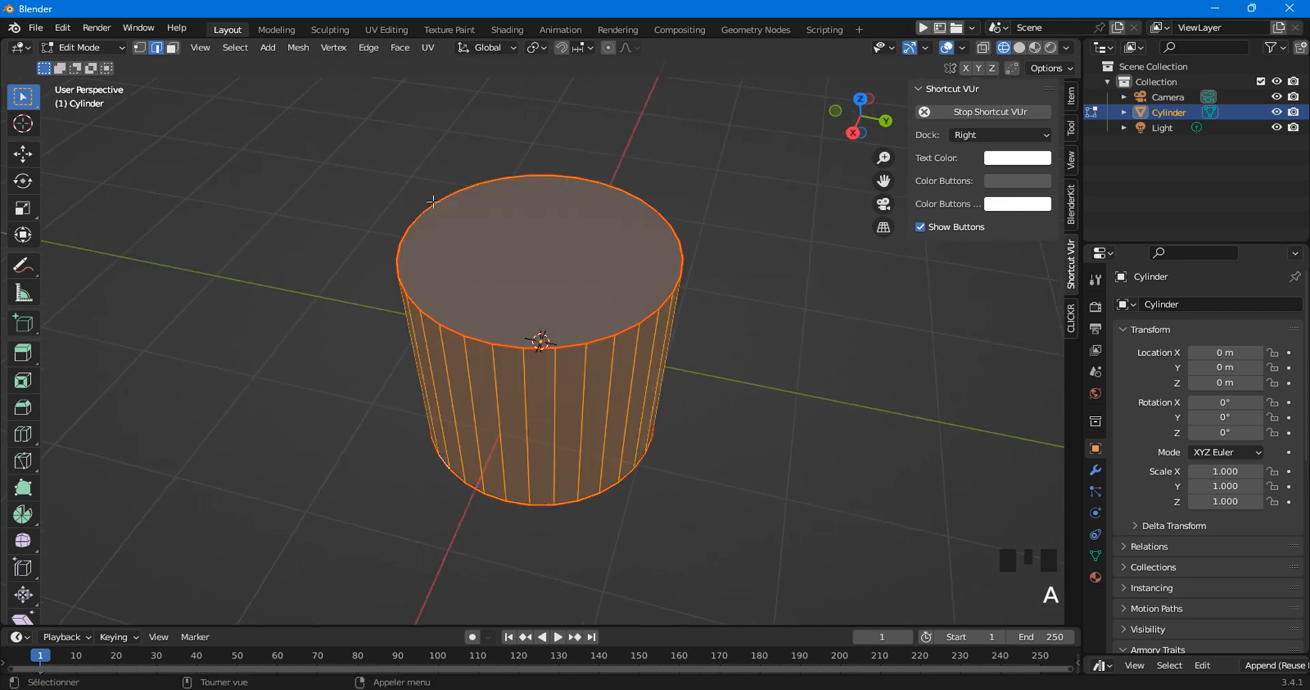
left_click(392, 29)
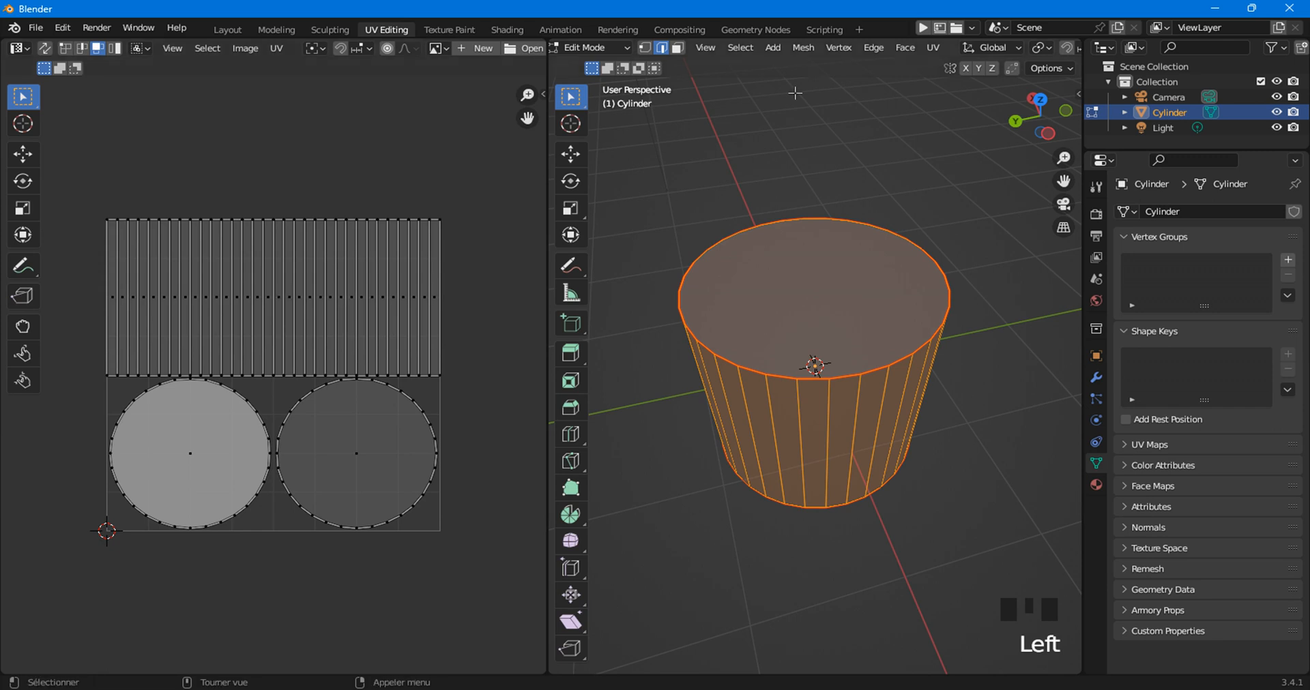
Try Smart UV Project on the whole cylinder with a 66° angle limit and Scaled margin method, and undo it.
left_click(932, 47)
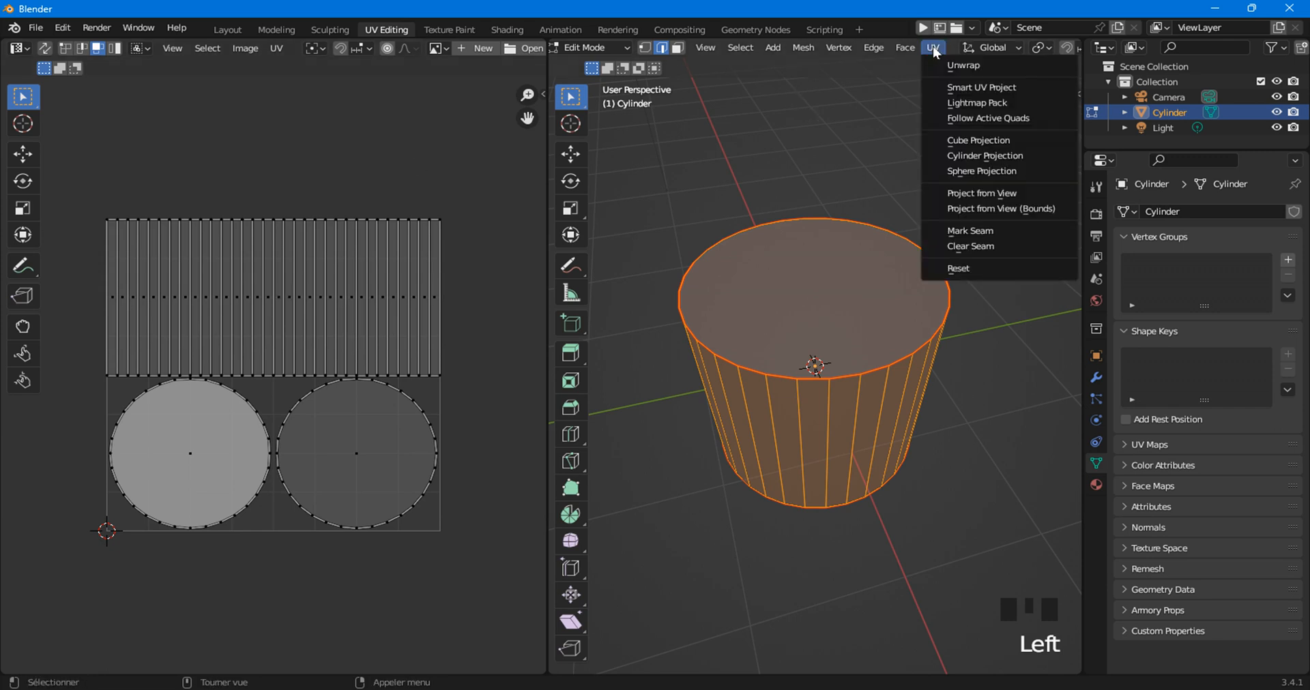
left_click(957, 87)
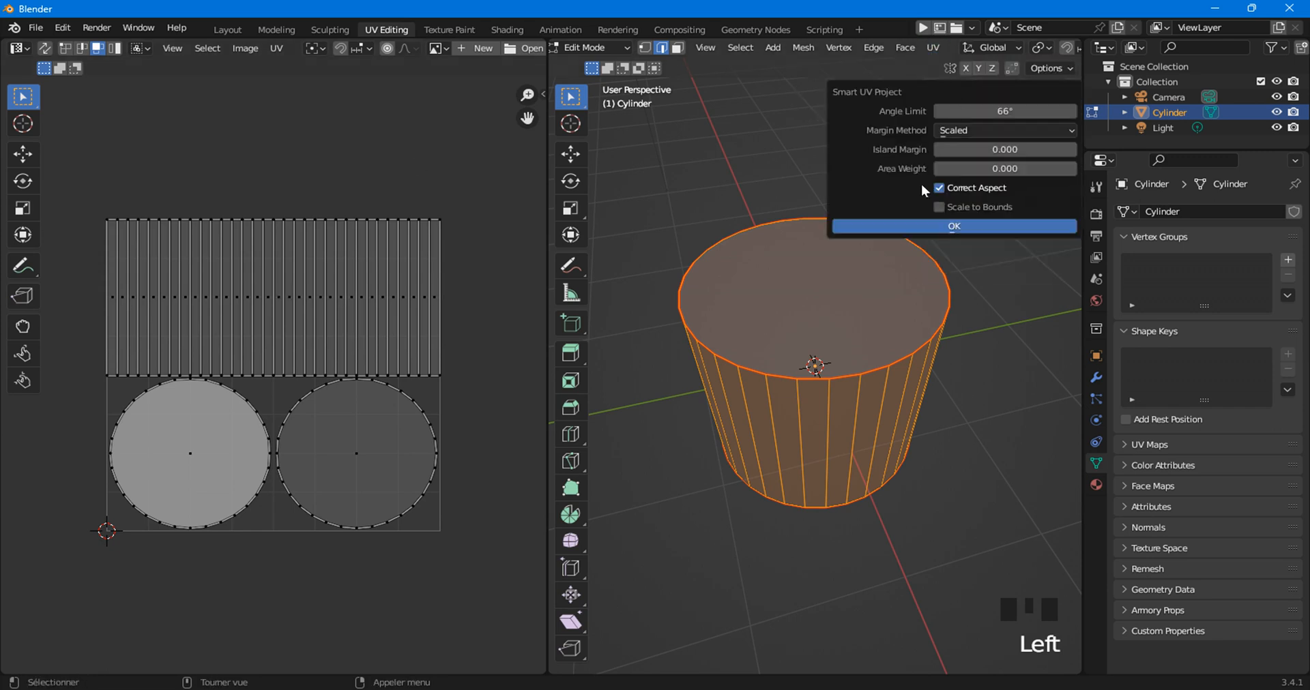
left_click(908, 228)
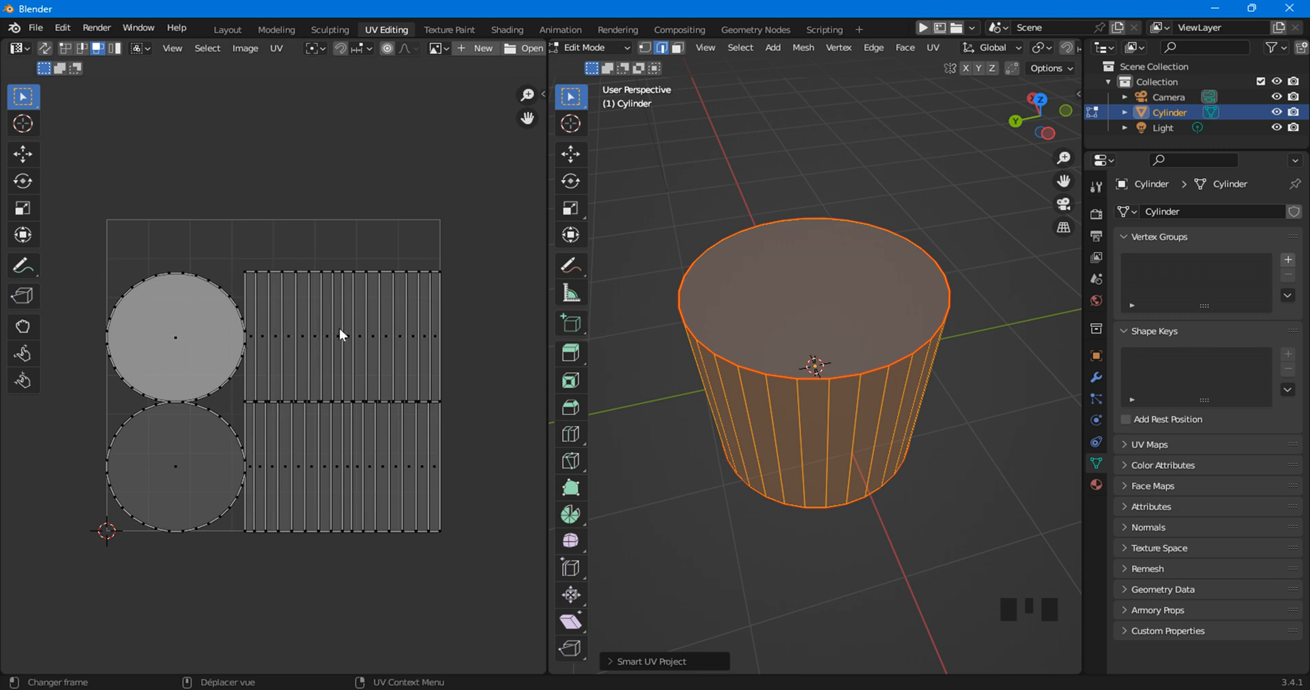
key("ctrl+z")
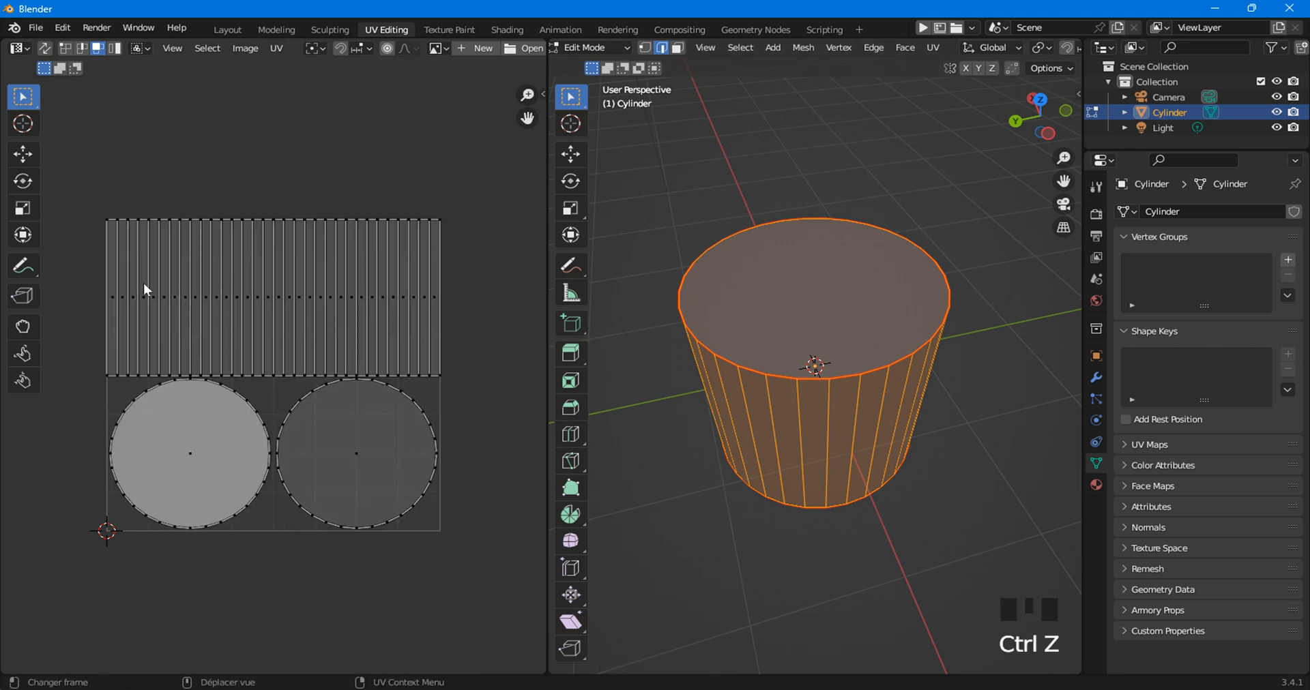
Apply Smart UV Project to the whole cylinder again with a 66° angle limit, Scaled margin method and zero island margin.
left_click(932, 47)
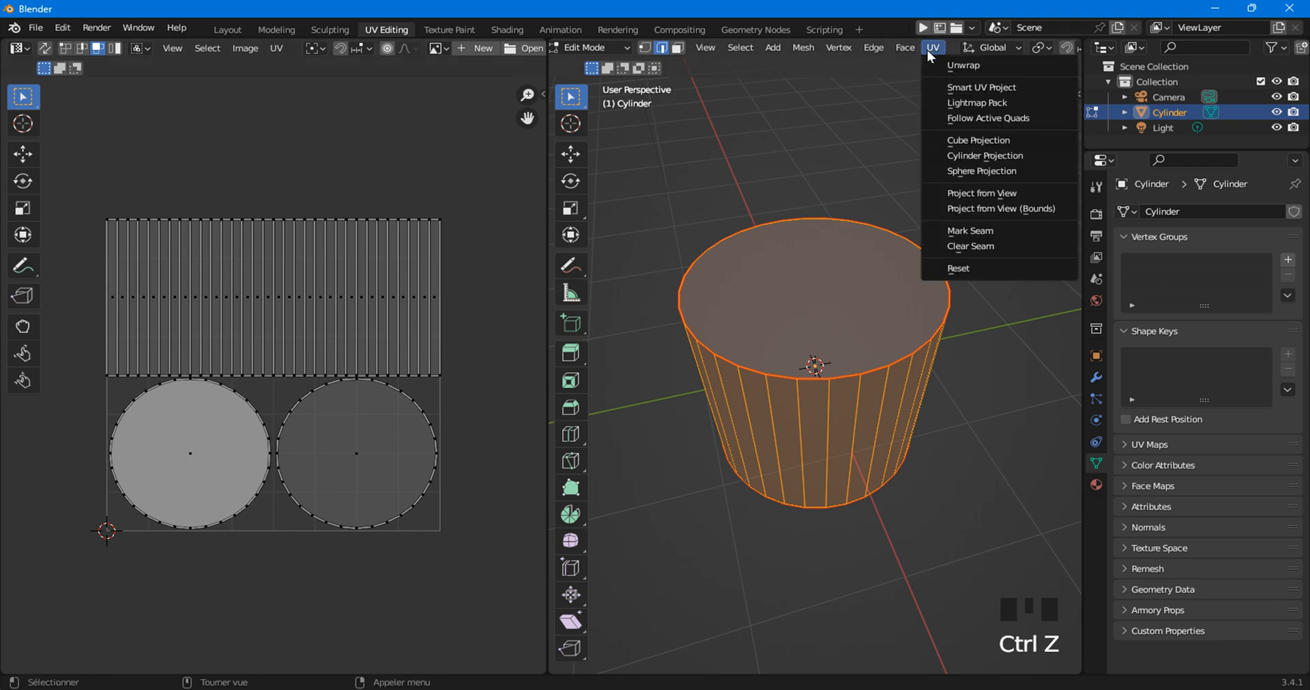
left_click(949, 88)
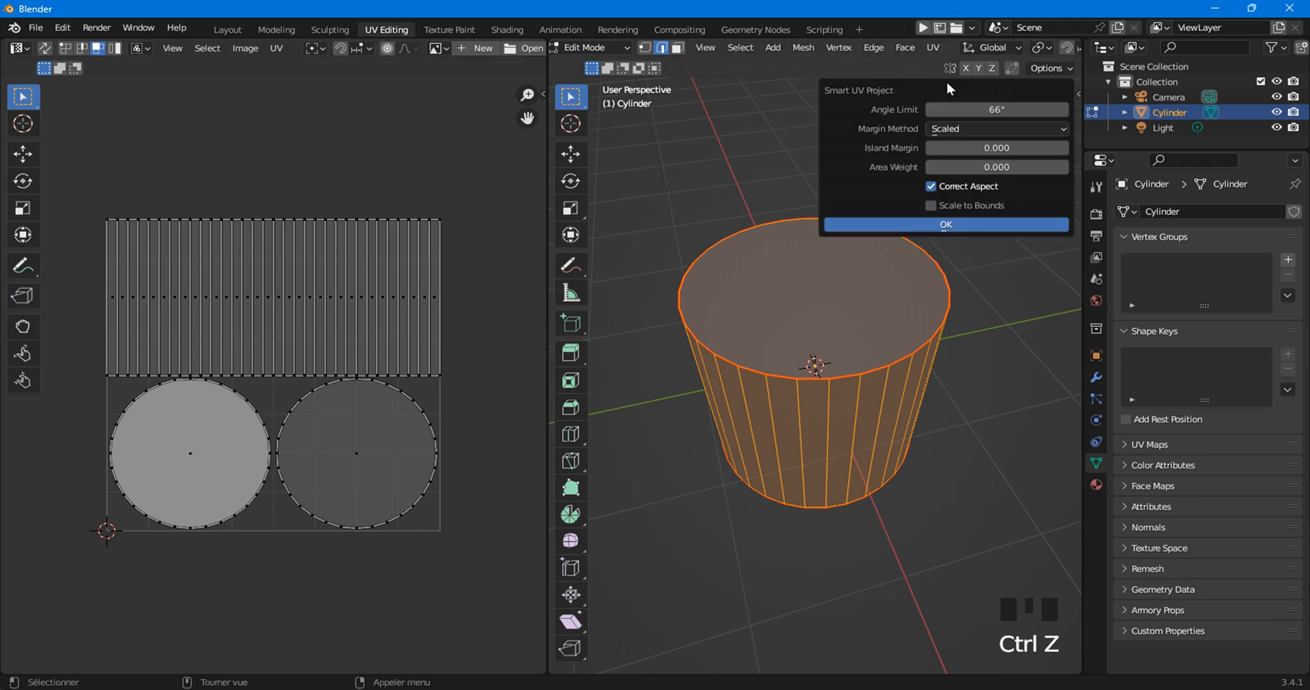
left_click(926, 227)
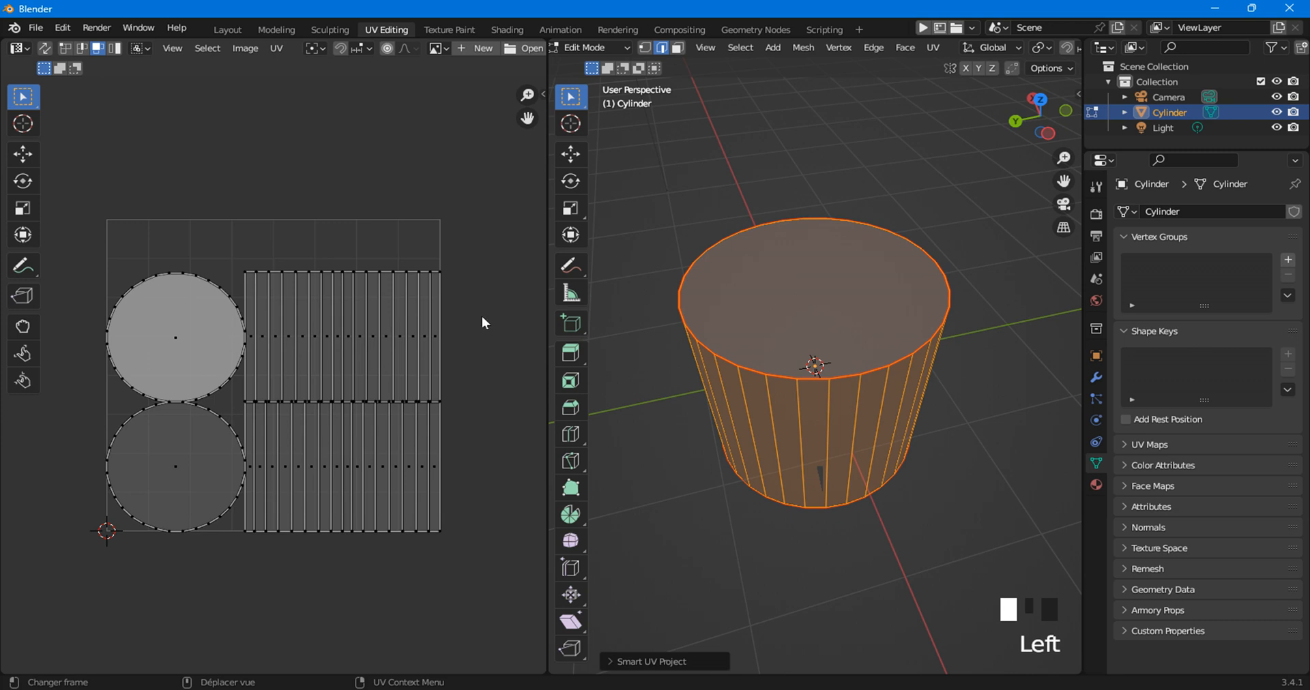
Unwrap the whole cylinder with the standard Unwrap, using the seams around its top and bottom faces.
middle_click_drag(819, 372, 755, 319)
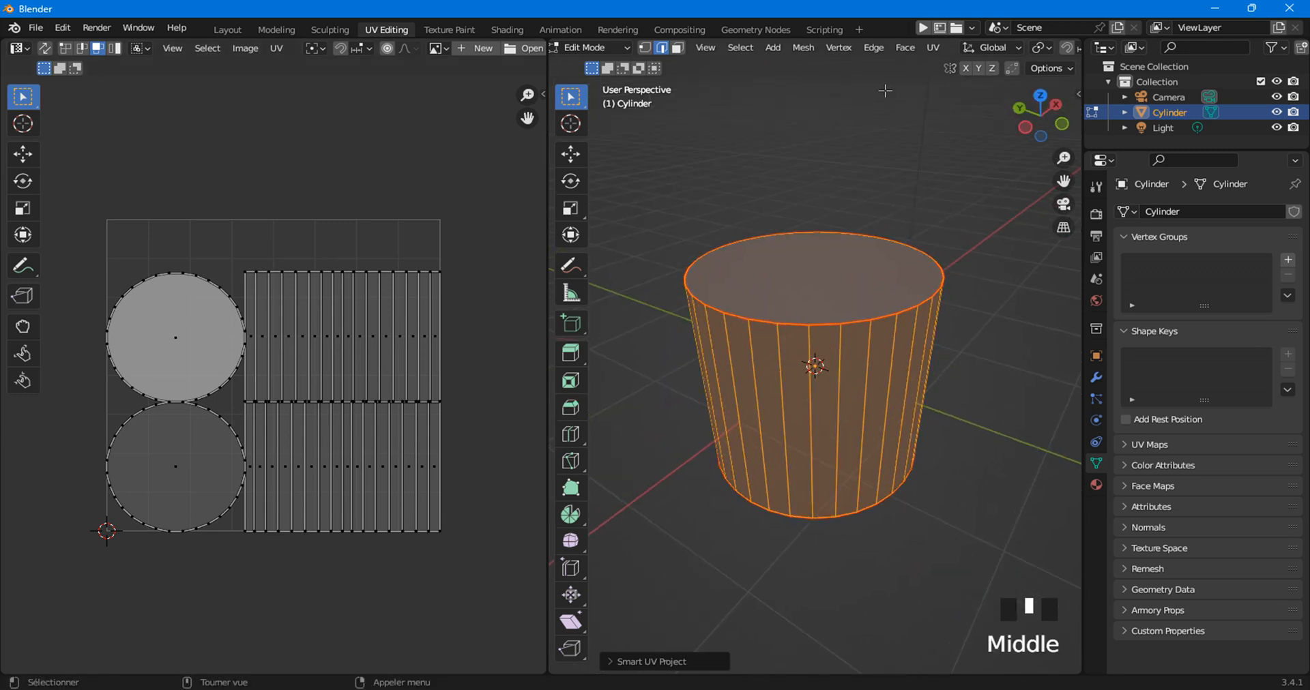
left_click(933, 47)
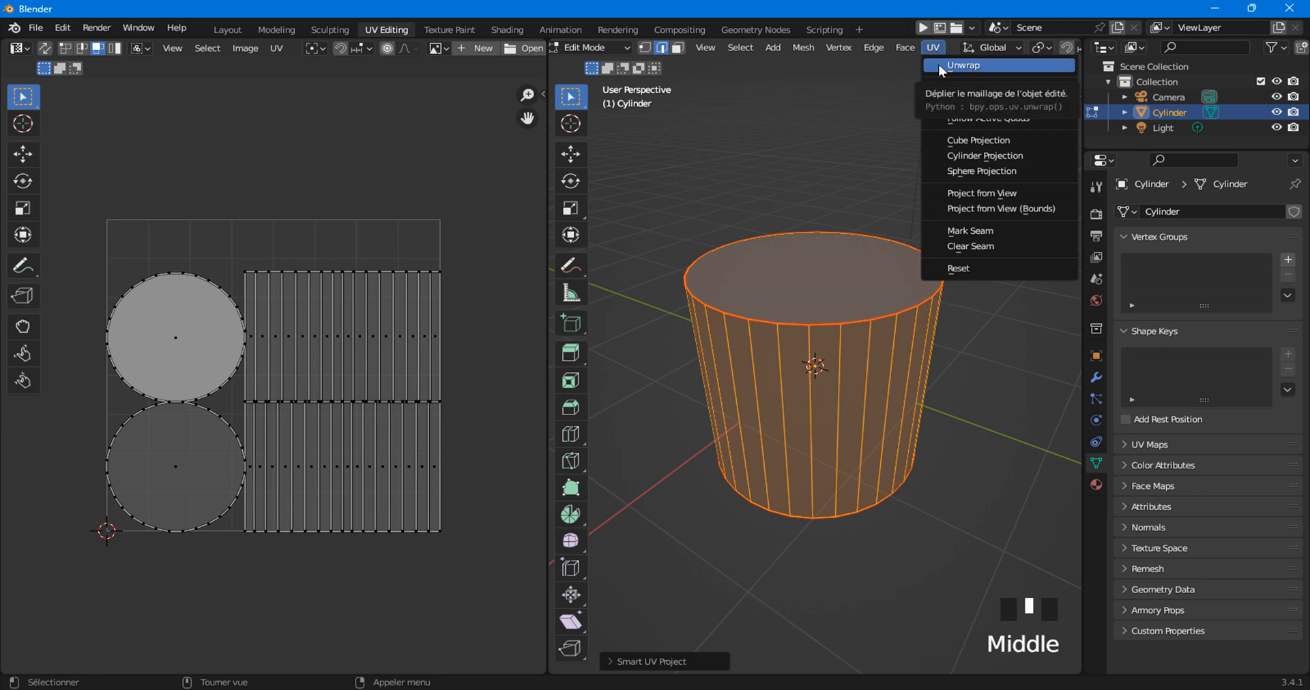
left_click(942, 67)
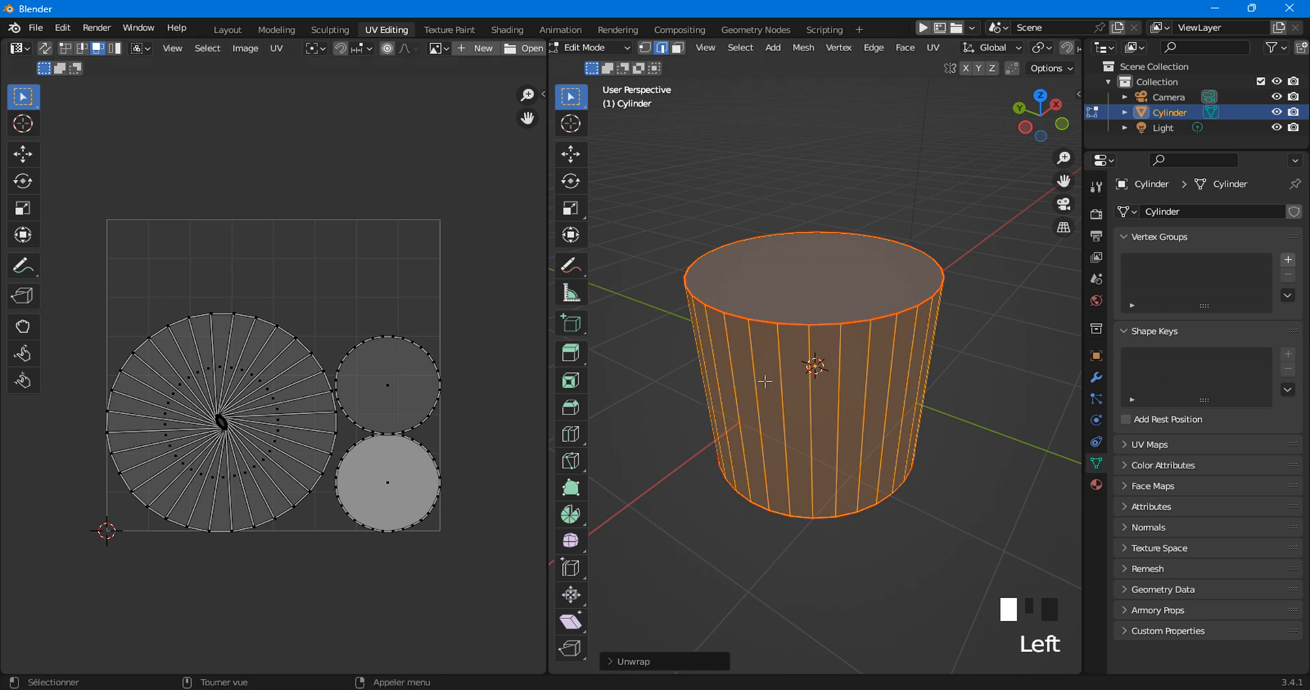
In face select mode, select the ring of side faces and examine its UV island.
left_click(793, 383)
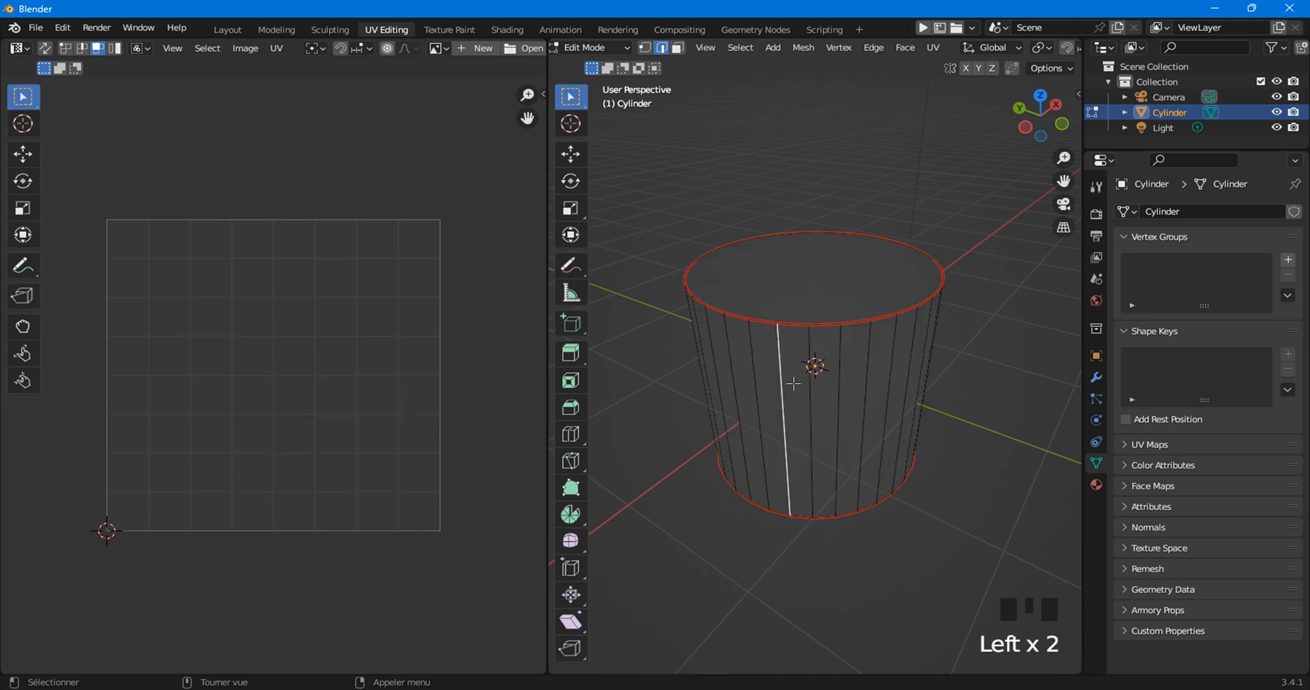
left_click(793, 383, "alt")
key("3")
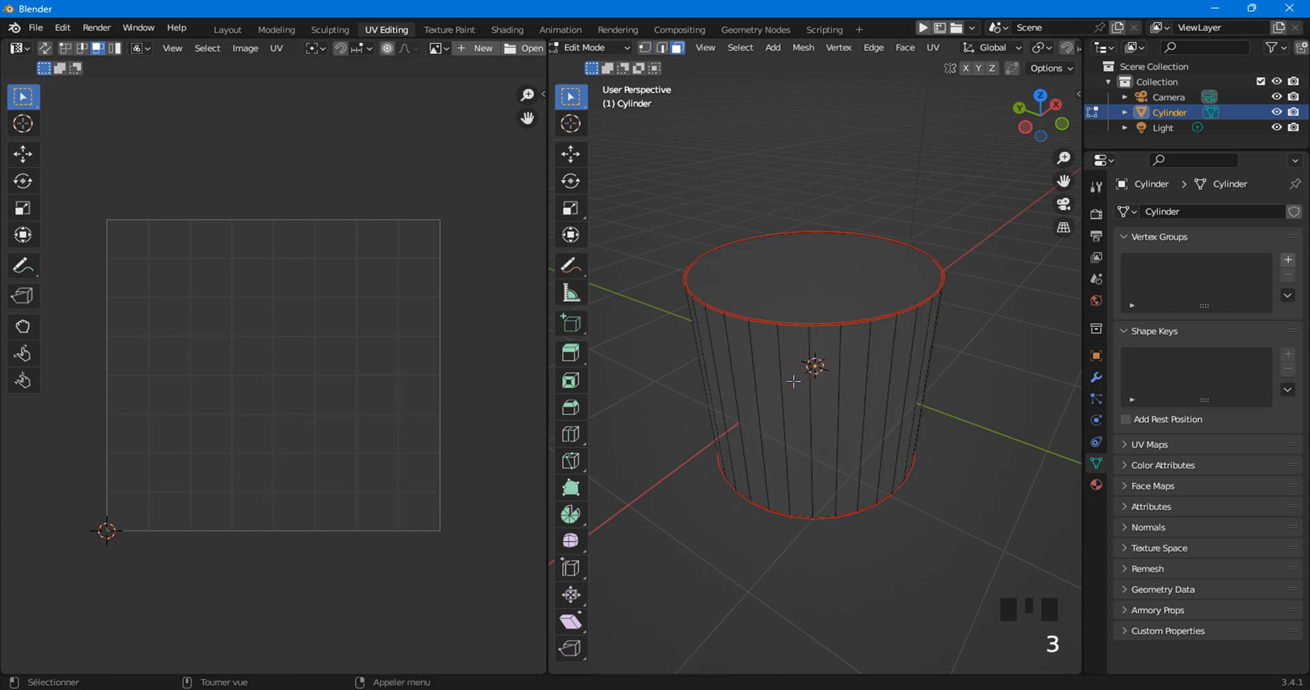
left_click(794, 381, "alt")
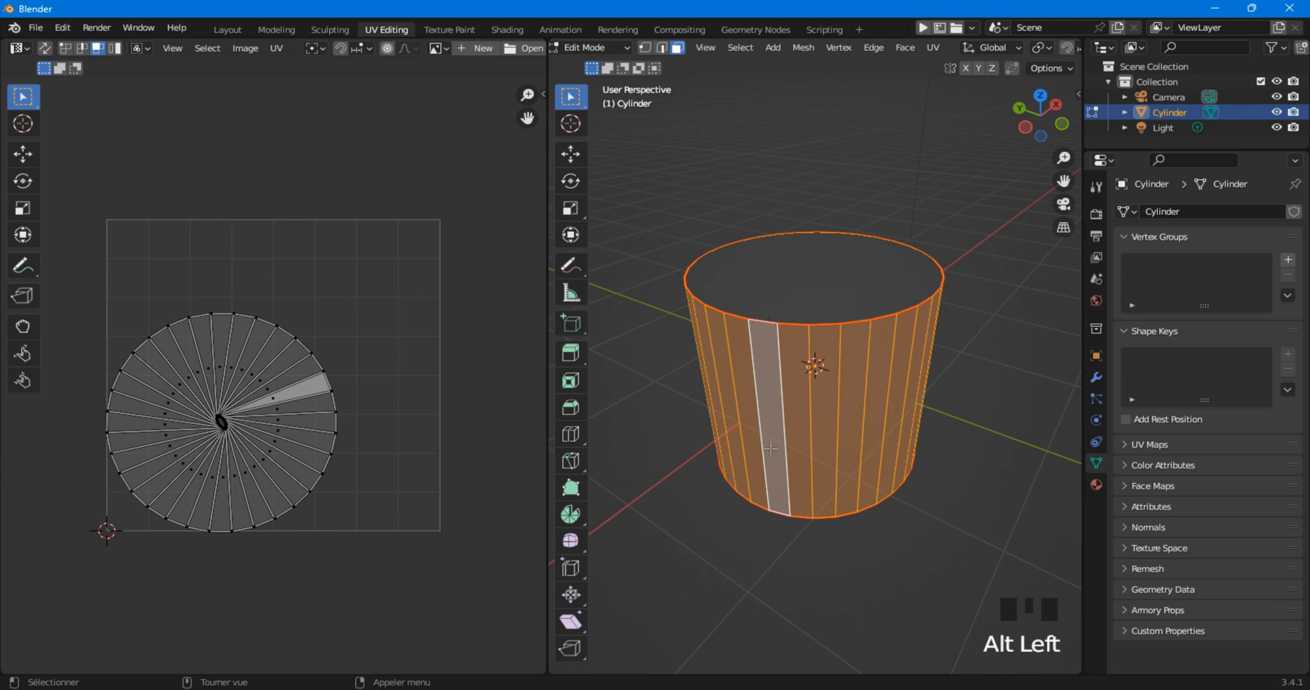
In edge select mode, select one vertical edge on the cylinder's side and mark it as a seam.
left_click(780, 375)
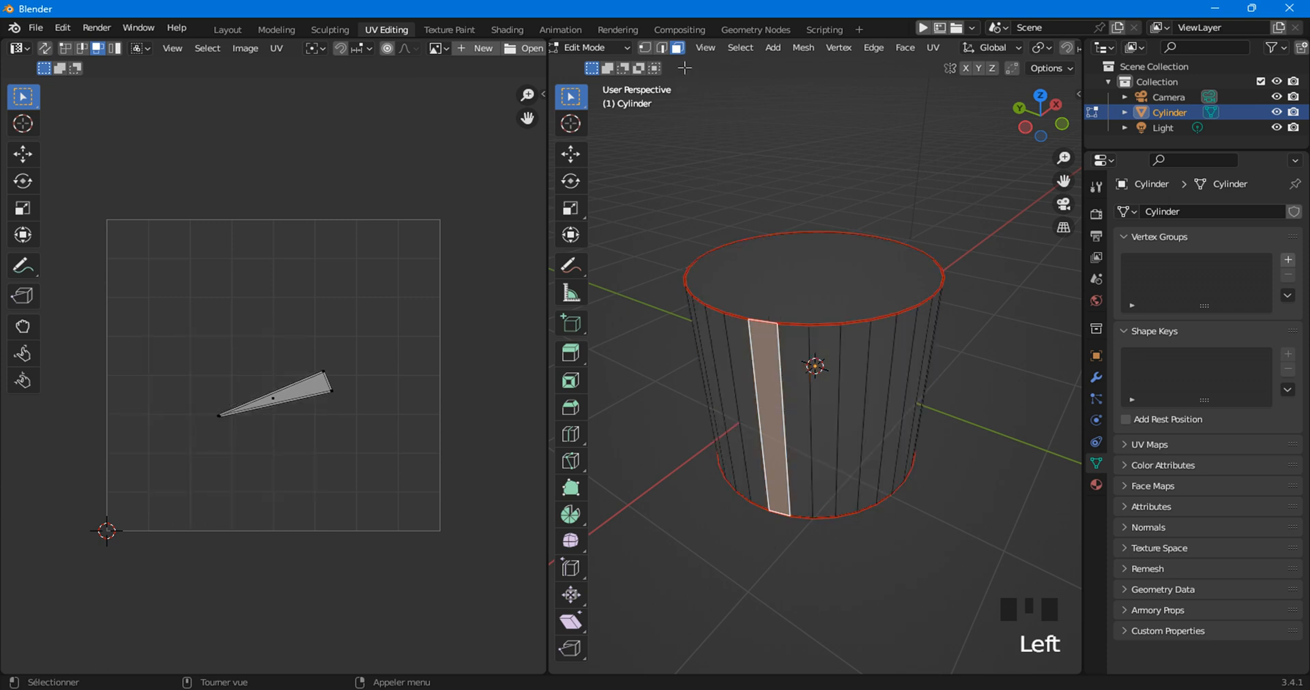
left_click(665, 49)
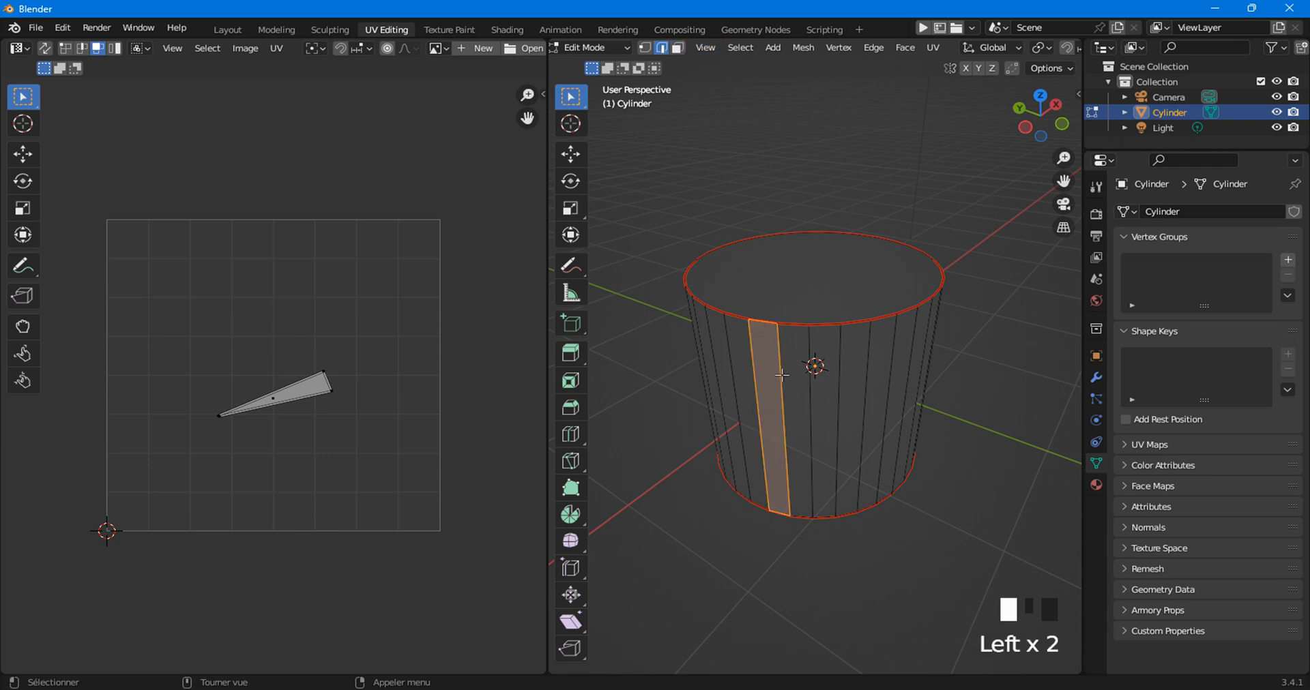
left_click(782, 374)
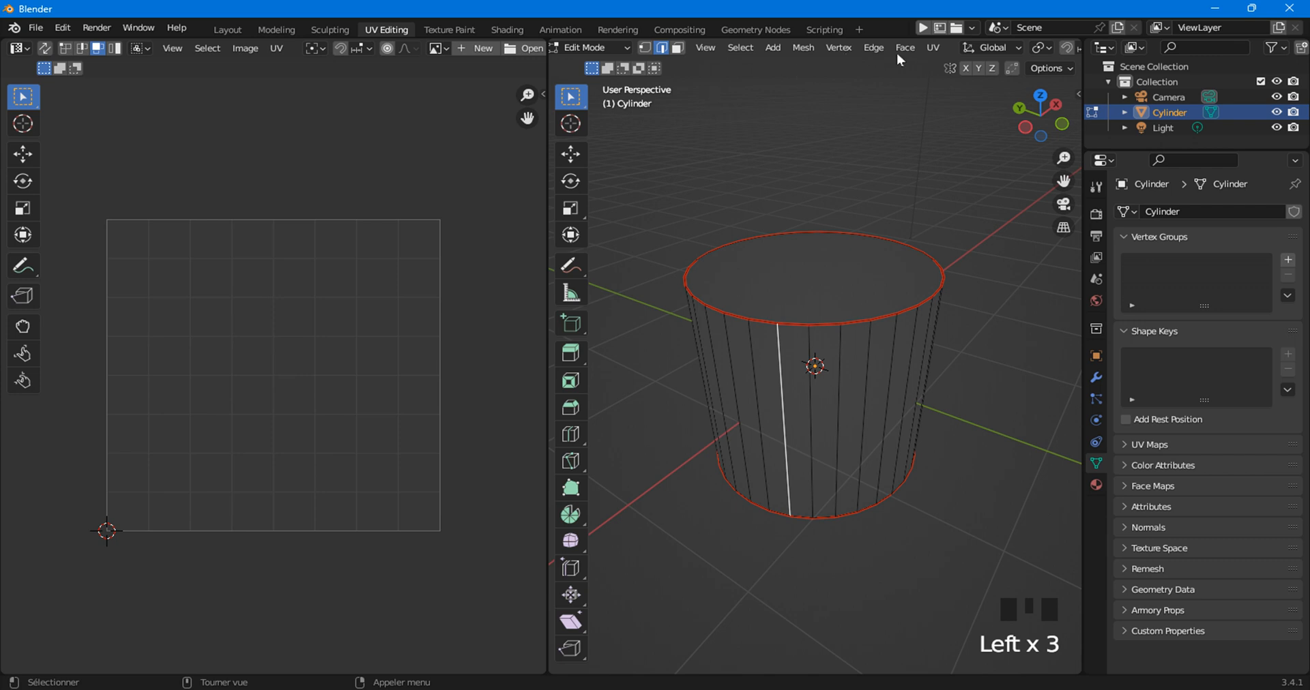
left_click(932, 47)
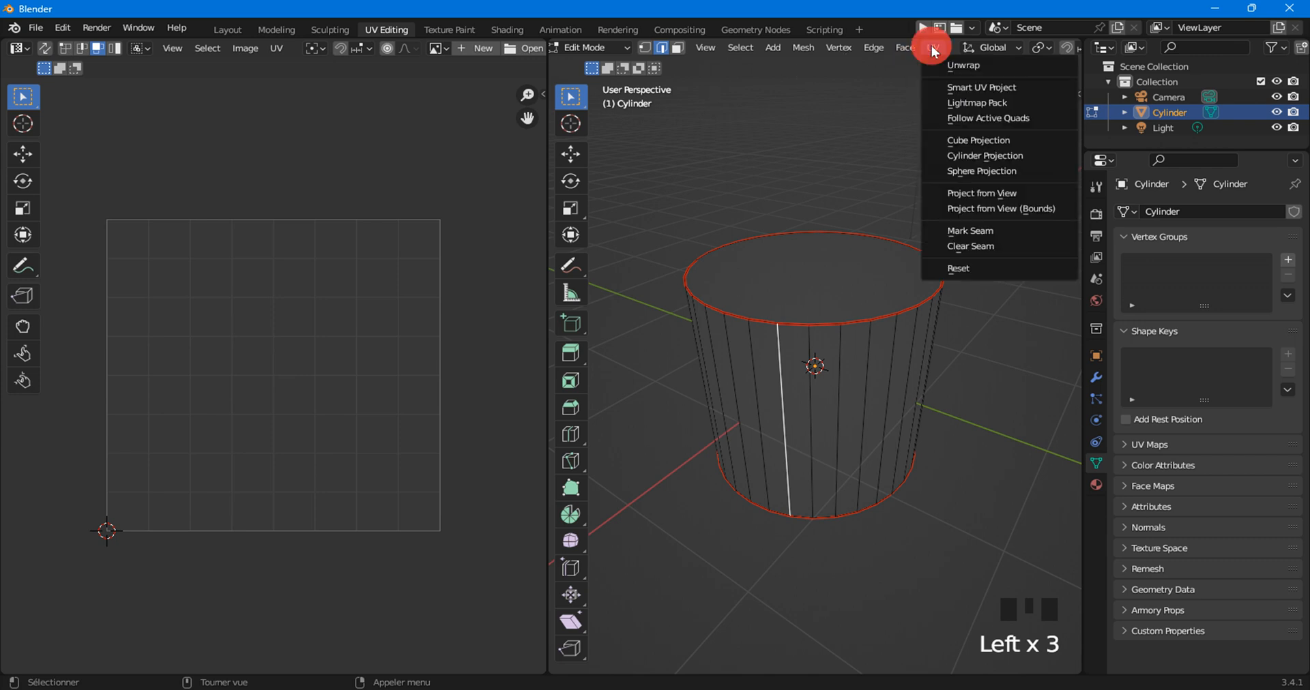
left_click(961, 232)
left_click(798, 262)
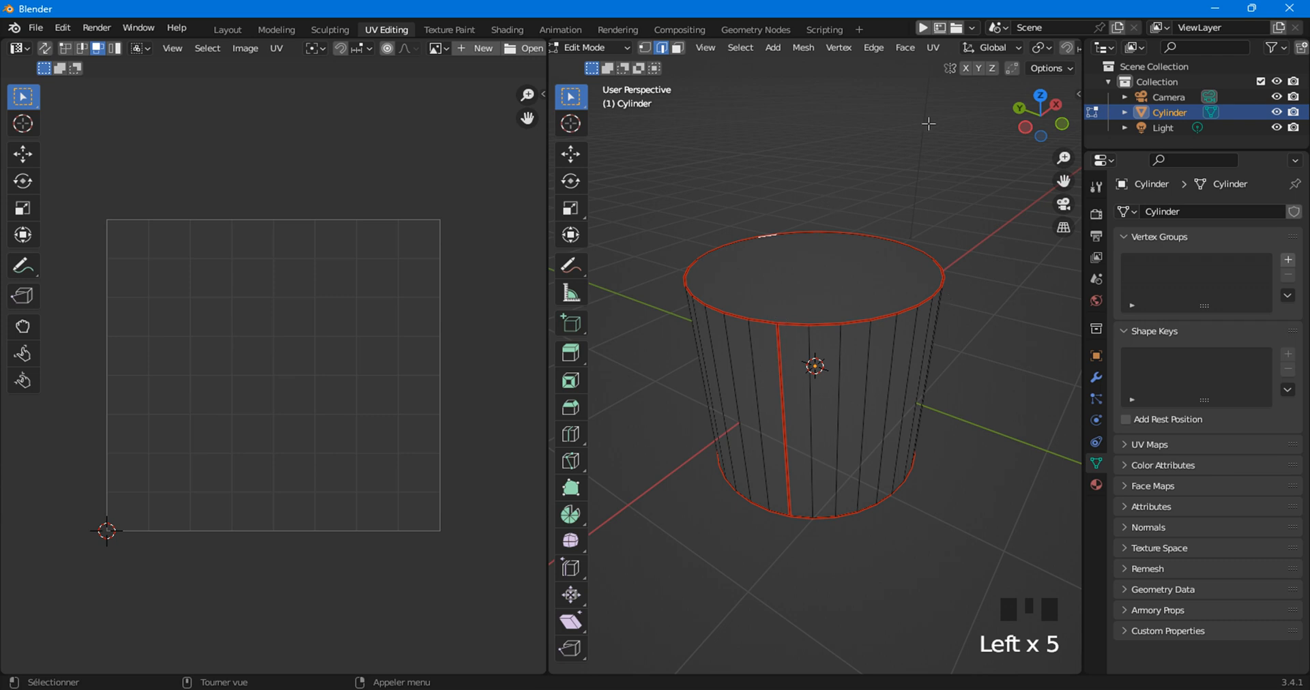
Select all of the cylinder's geometry and unwrap it with the added vertical side seam.
key("a")
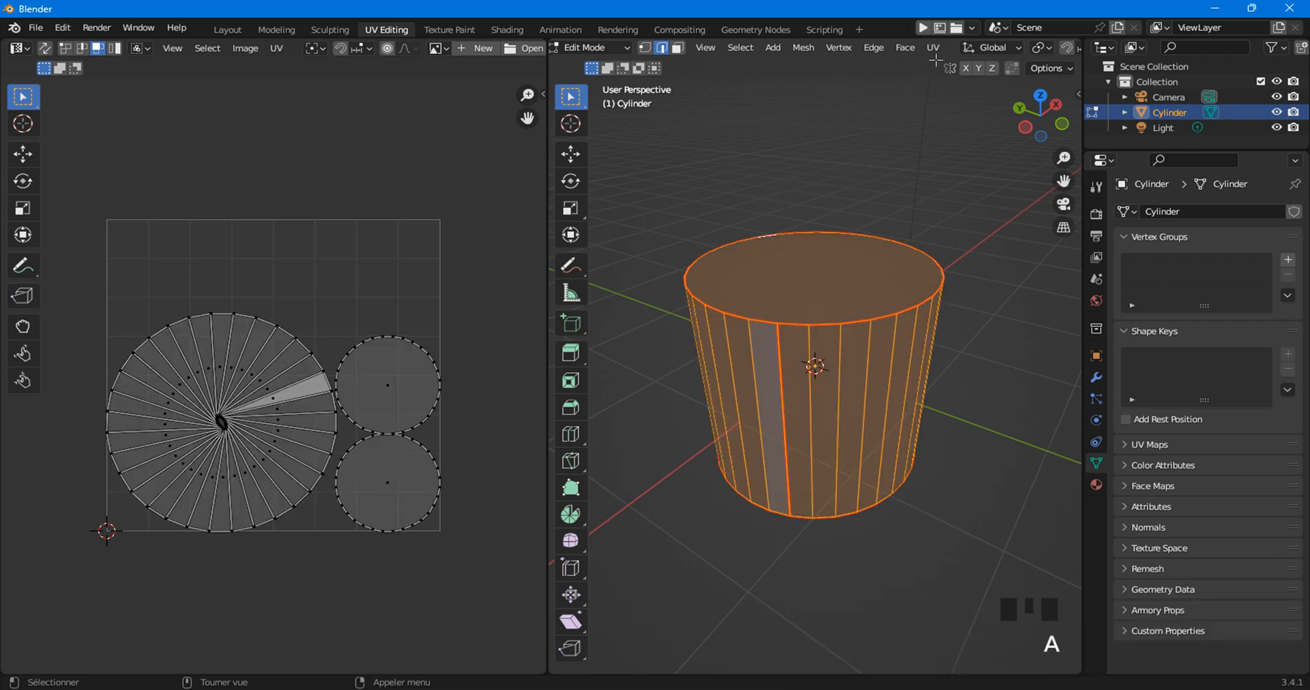
left_click(933, 48)
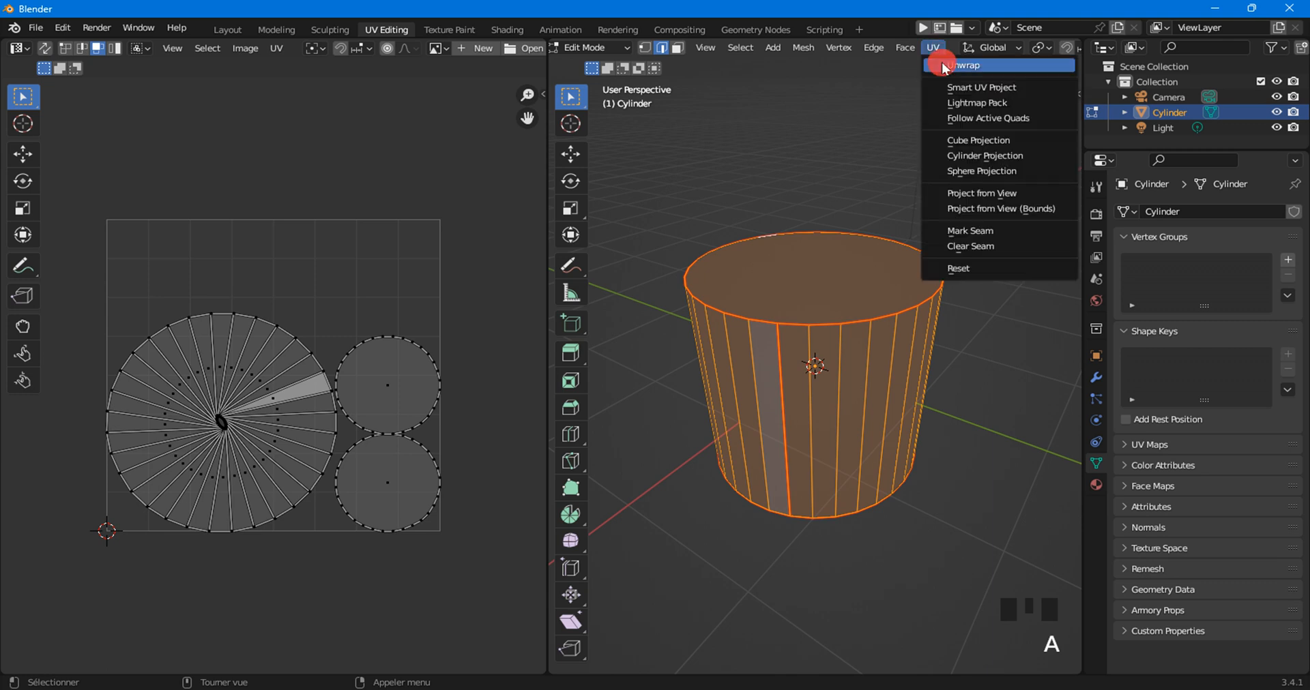
left_click(943, 65)
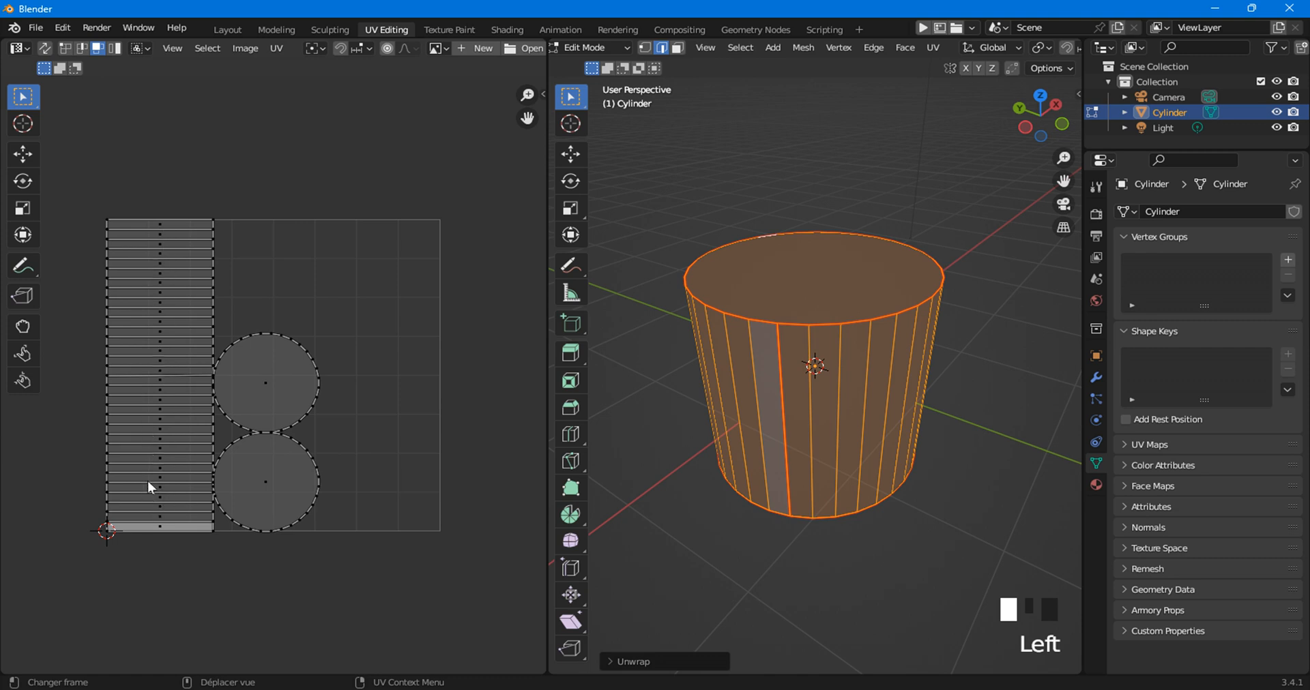
Select all UV islands in the UV editor and apply Average Islands Scale to them.
left_click_drag(78, 177, 340, 575)
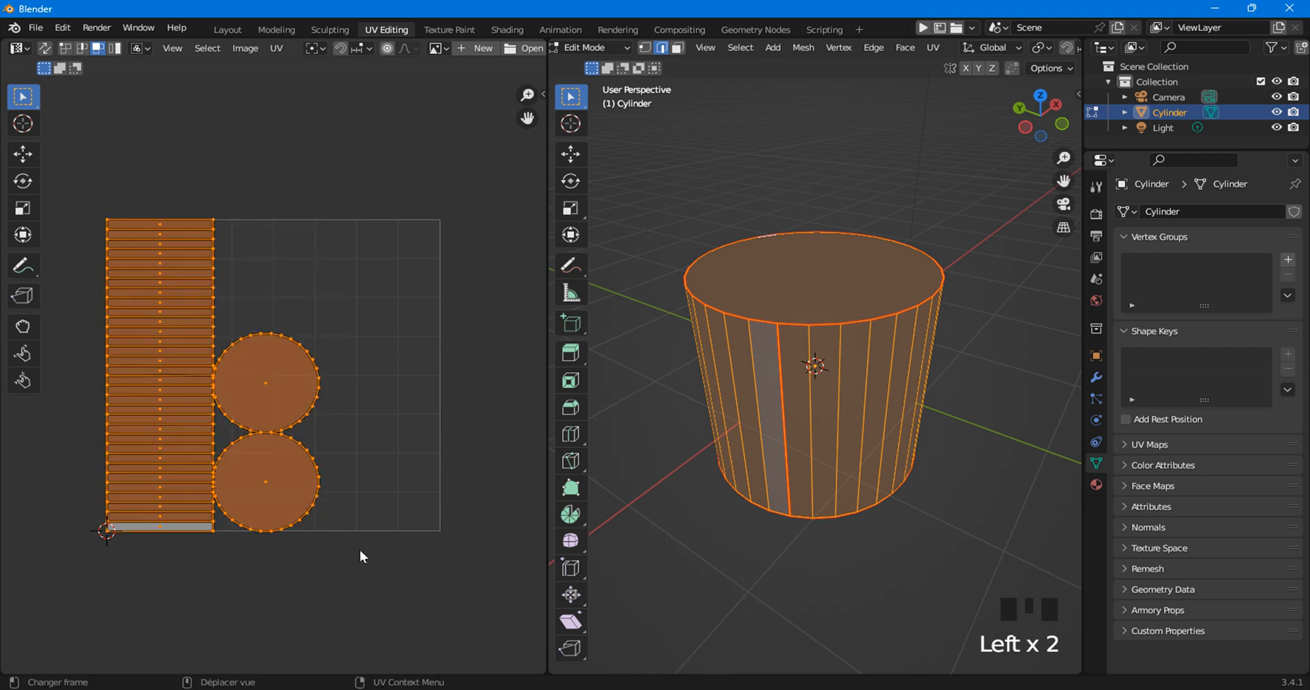
left_click(273, 48)
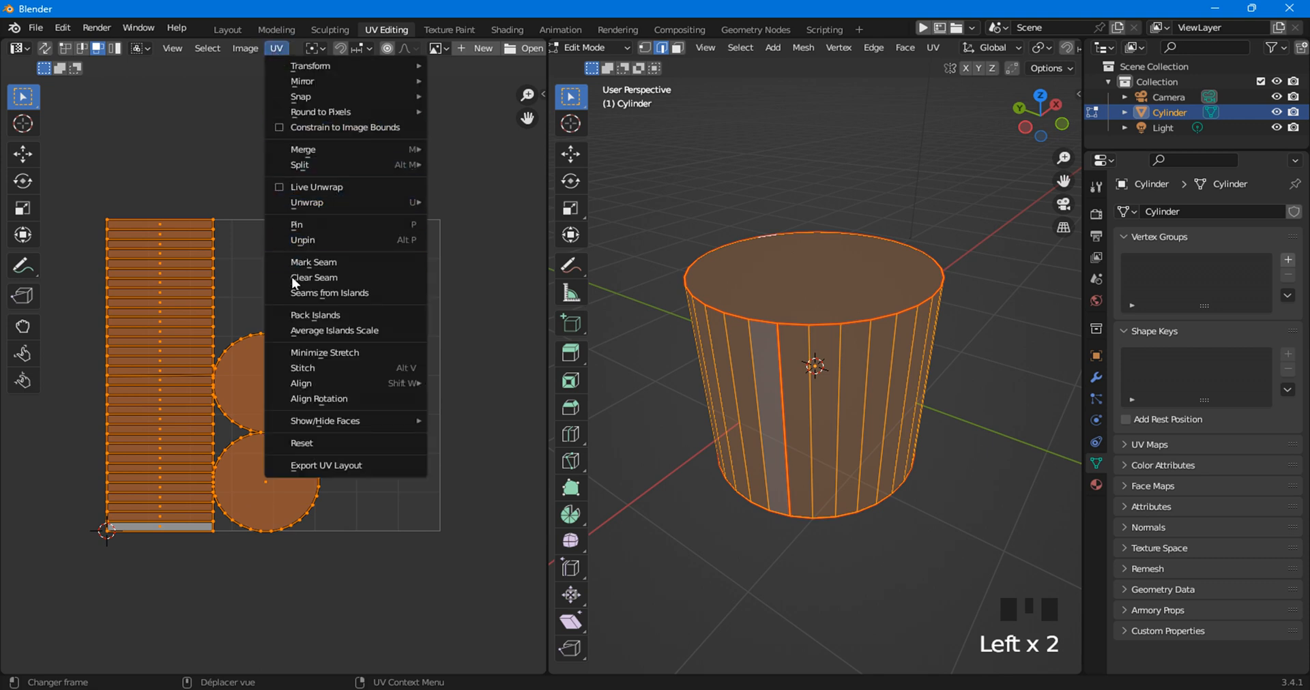
left_click(298, 330)
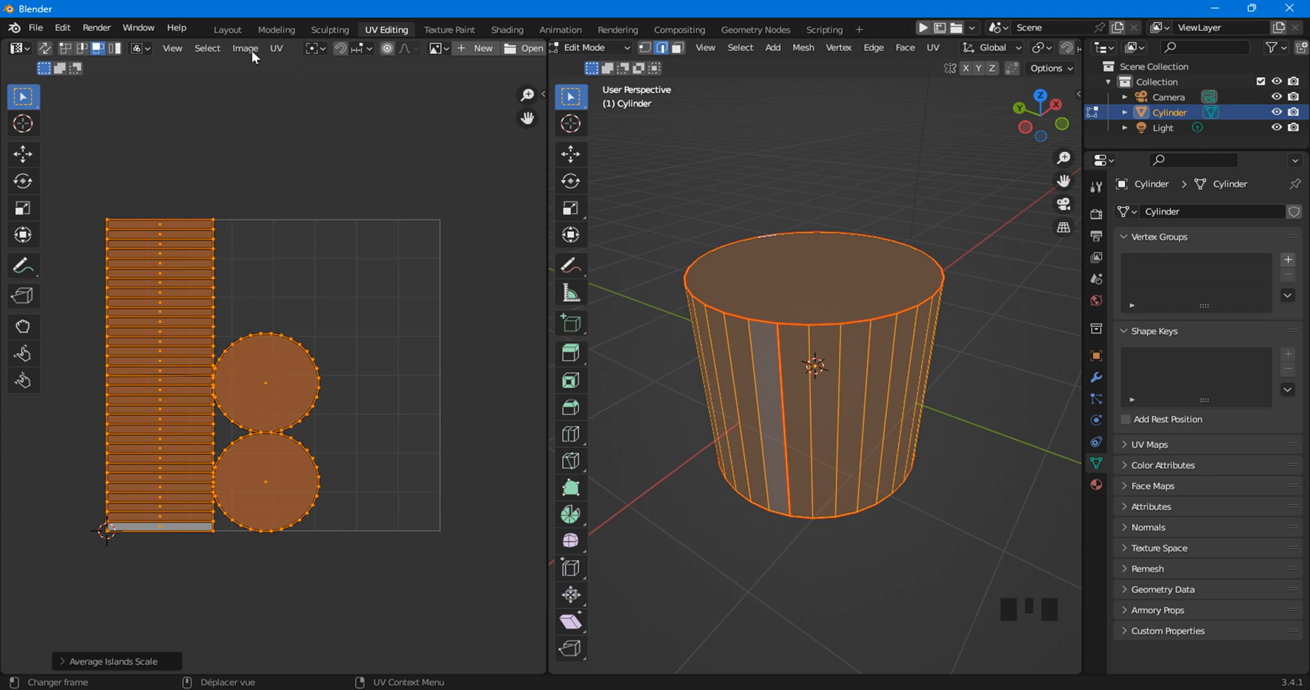
left_click(276, 47)
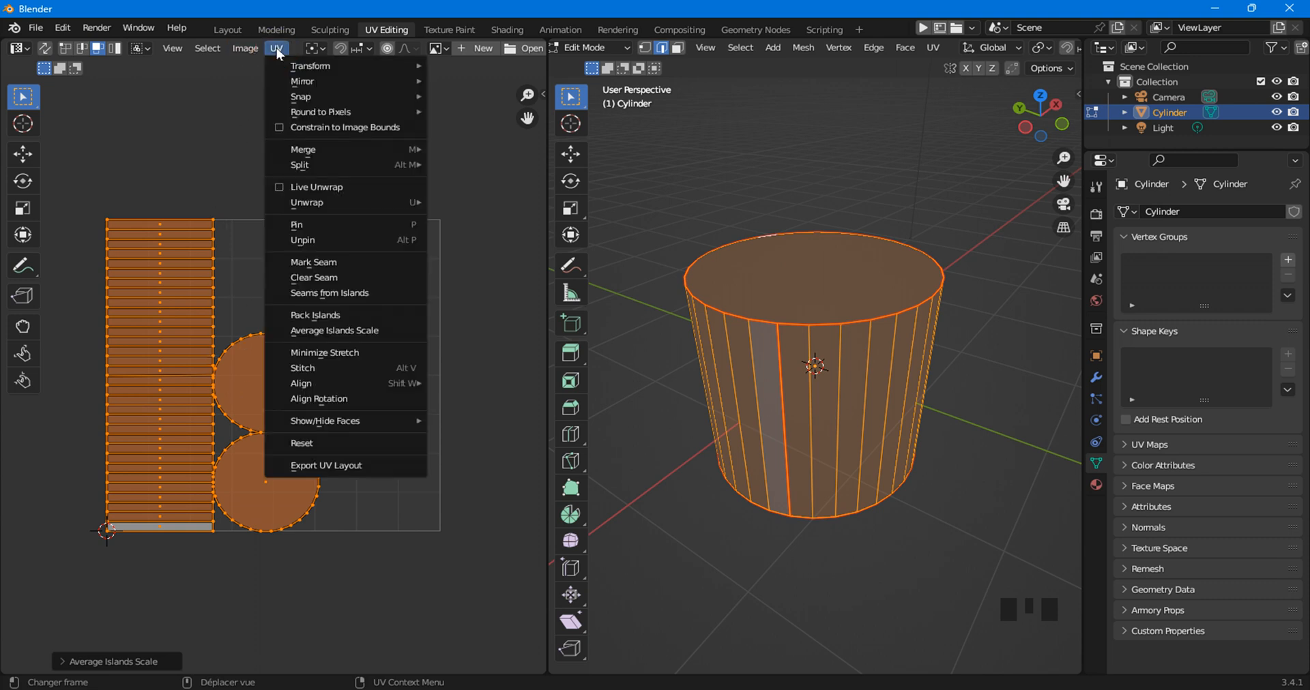
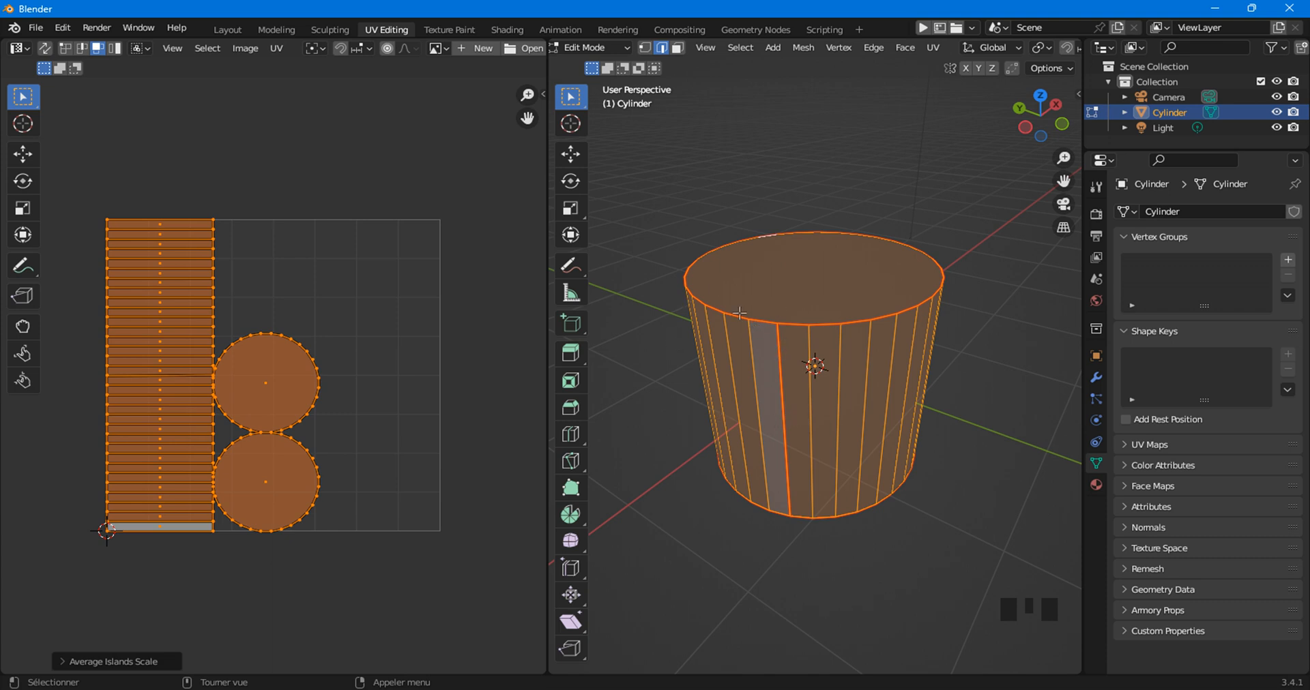
Select all of the cylinder's geometry and clear every seam.
double_click(725, 285)
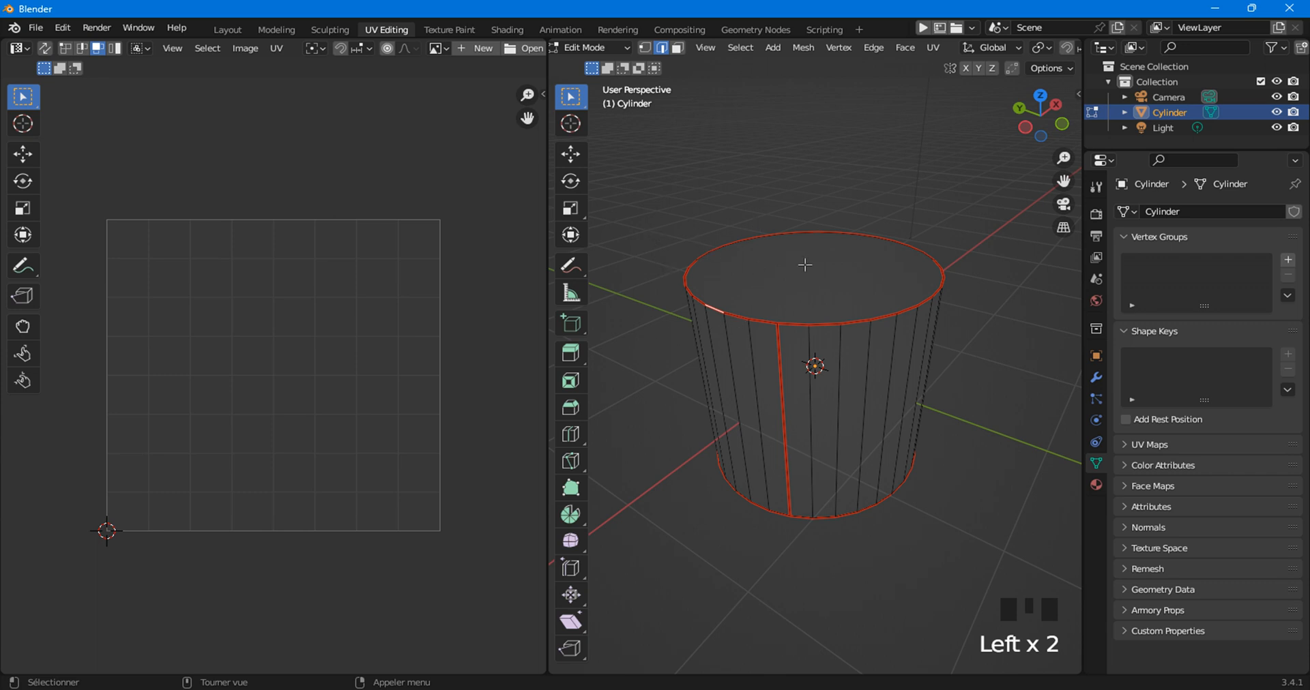
key("a")
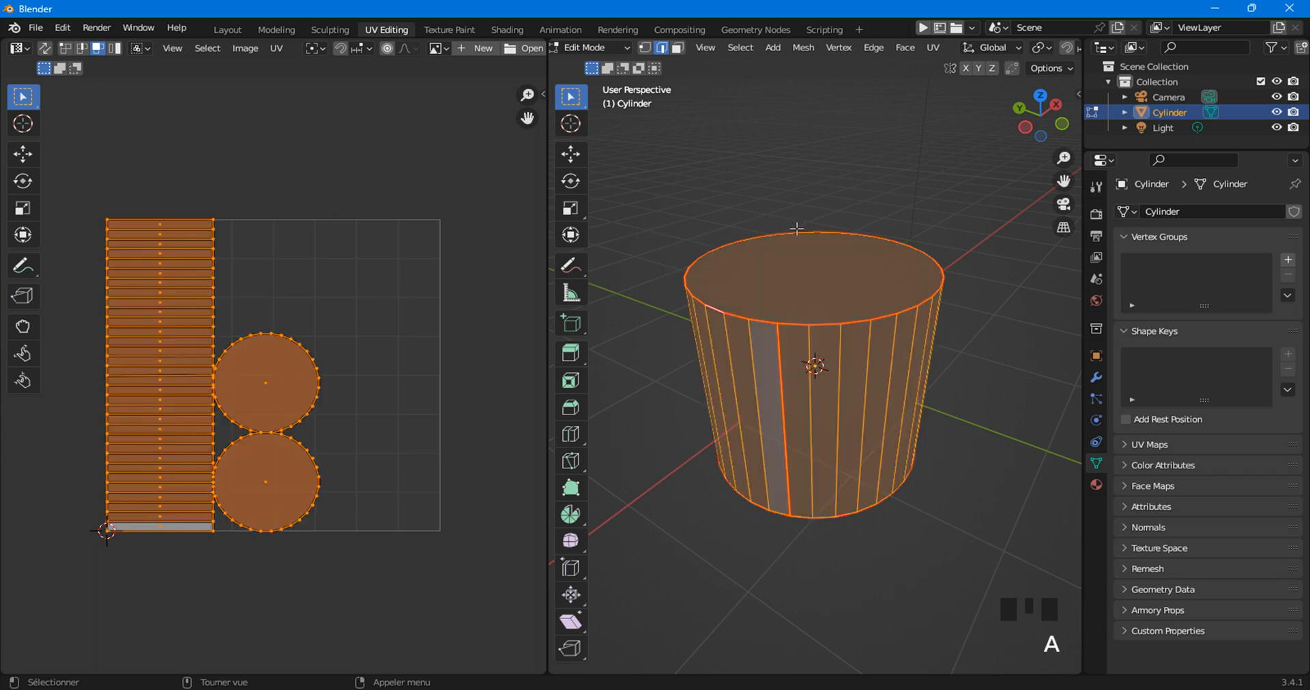
left_click(935, 48)
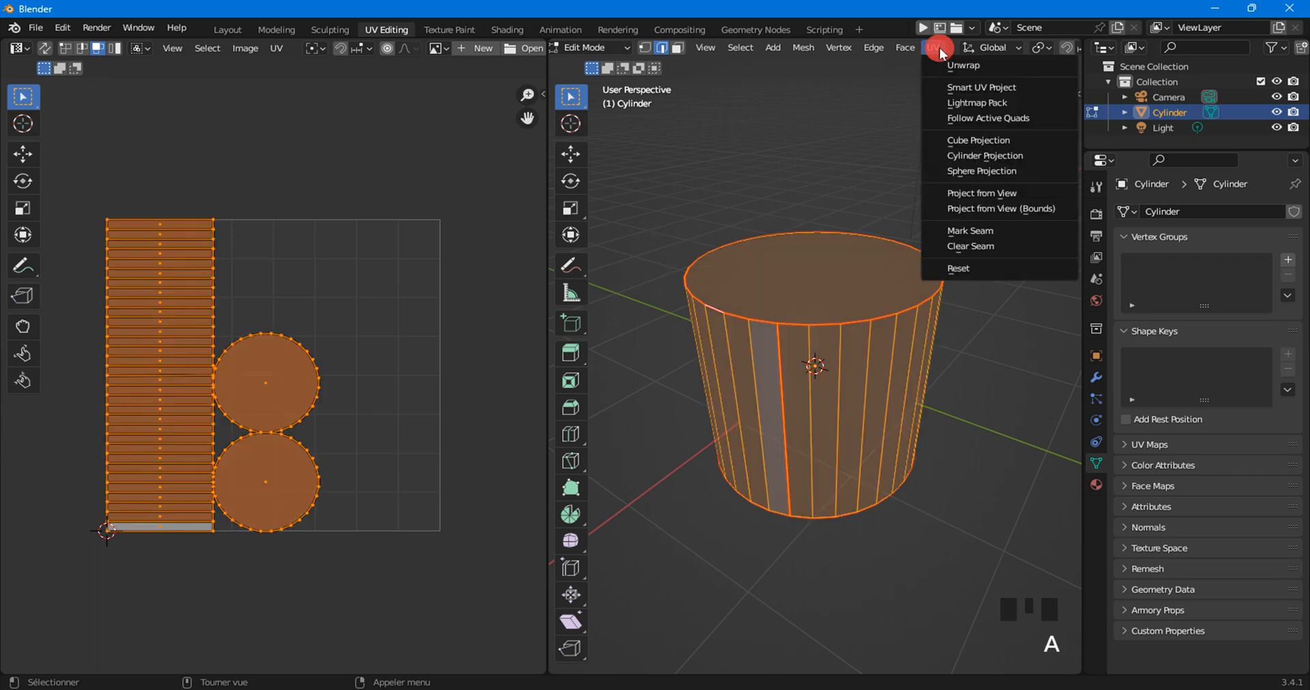
left_click(968, 245)
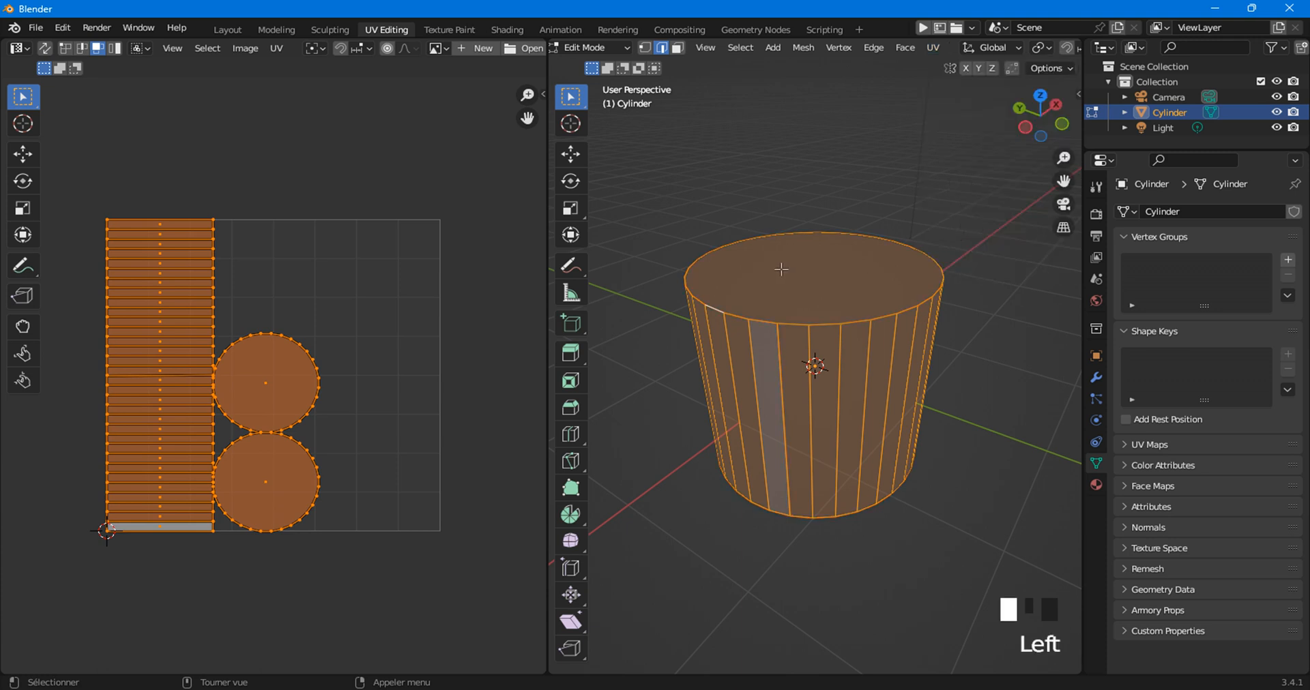
In face select mode, extrude the cylinder's top face straight upward to nearly double the height, and clear the selection.
left_click(710, 208)
left_click(749, 277)
left_click(749, 277)
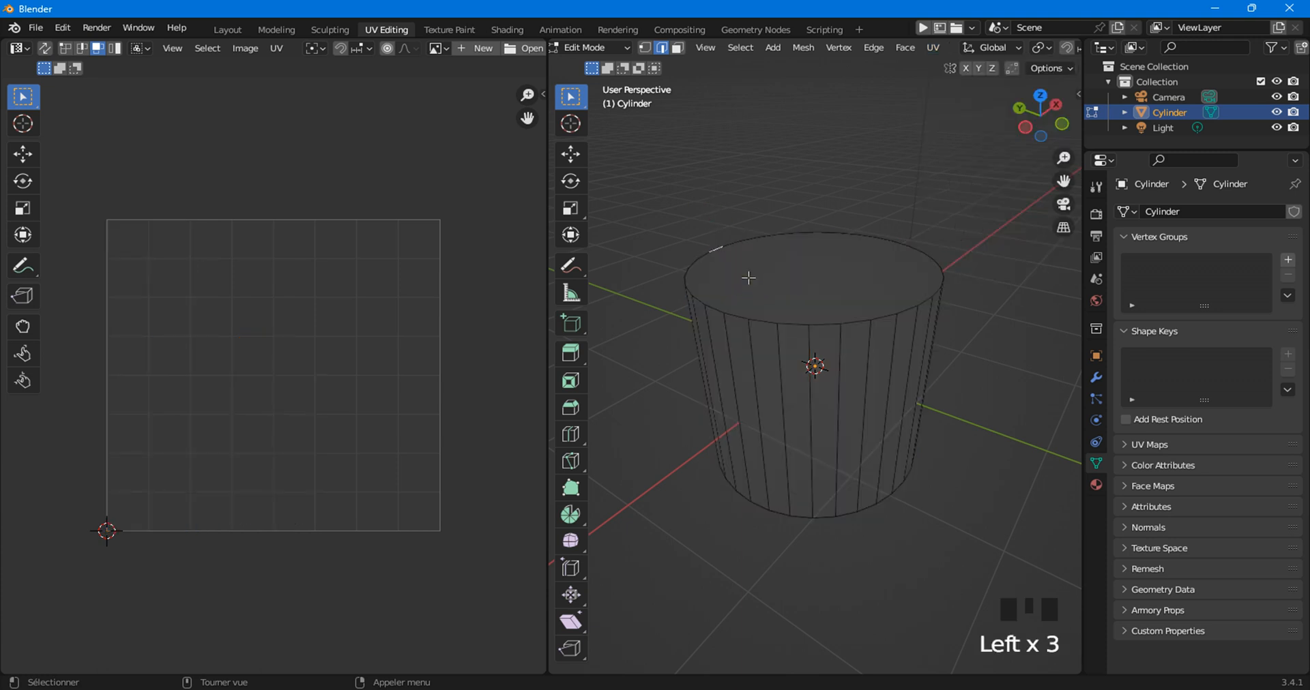
key("3")
left_click(773, 287)
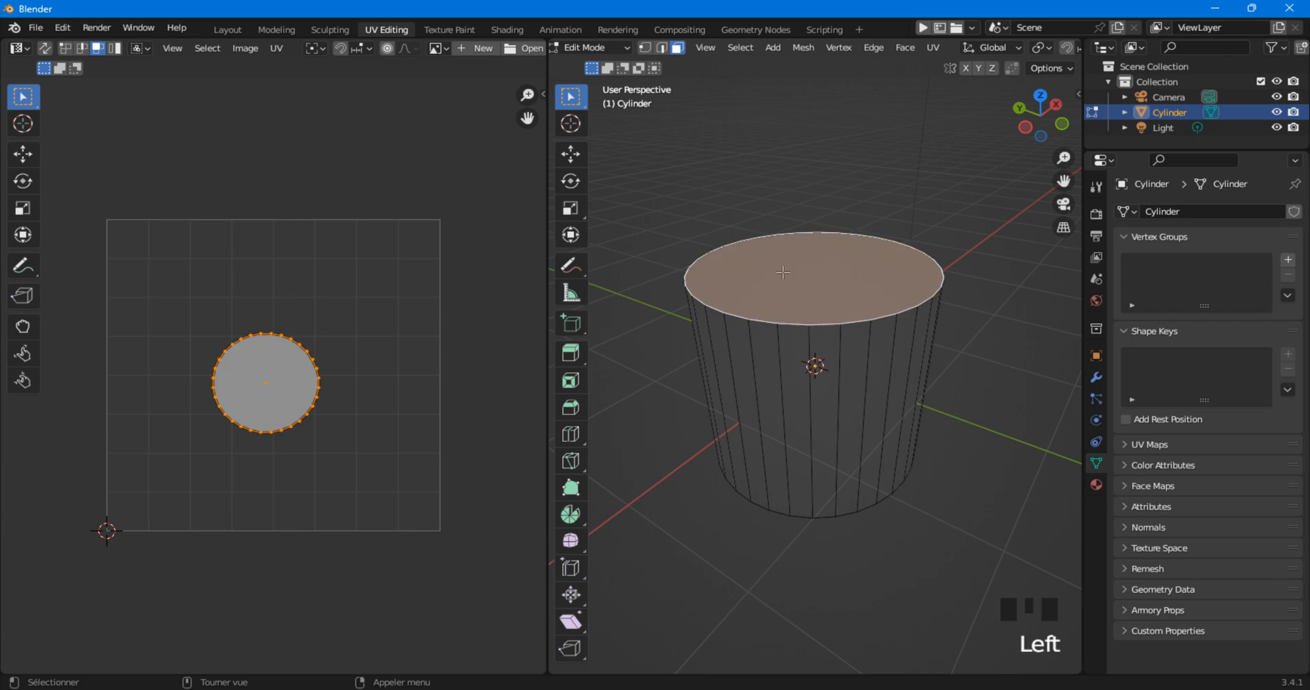
scroll(781, 266, "down", 2)
scroll(781, 267, "down", 1)
key("e")
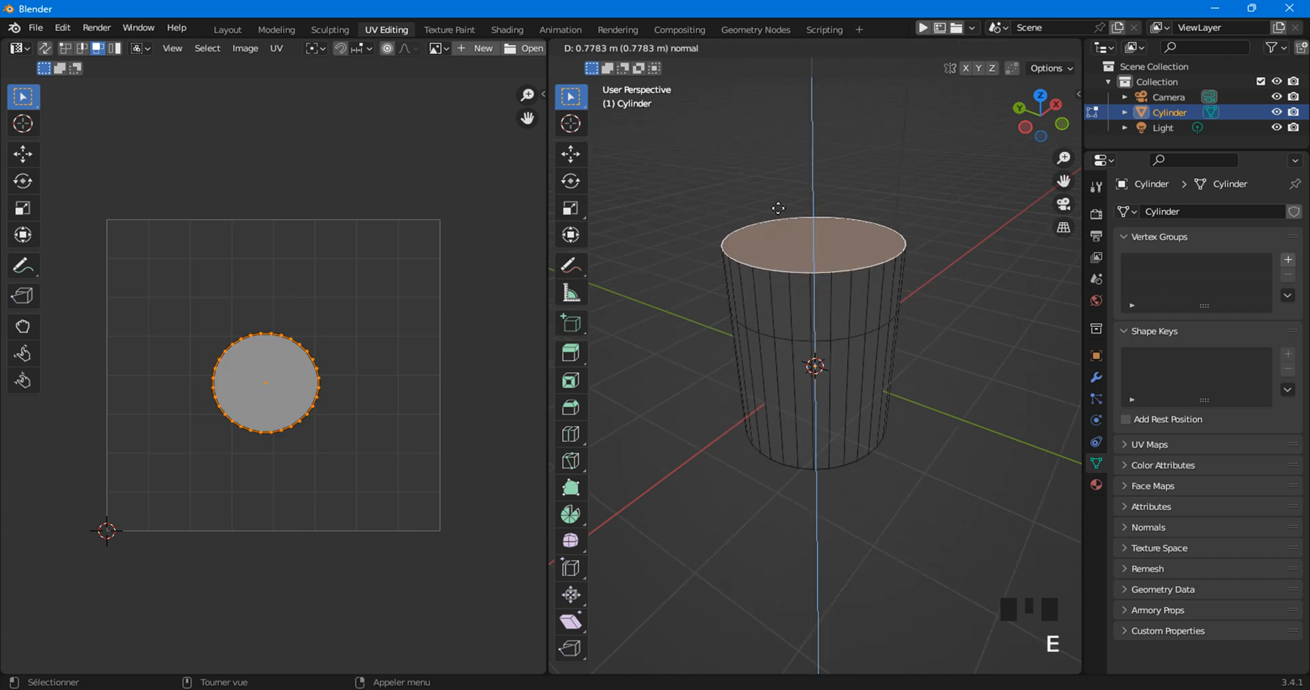
left_click(767, 203)
left_click_drag(753, 297, 844, 307)
left_click(937, 317)
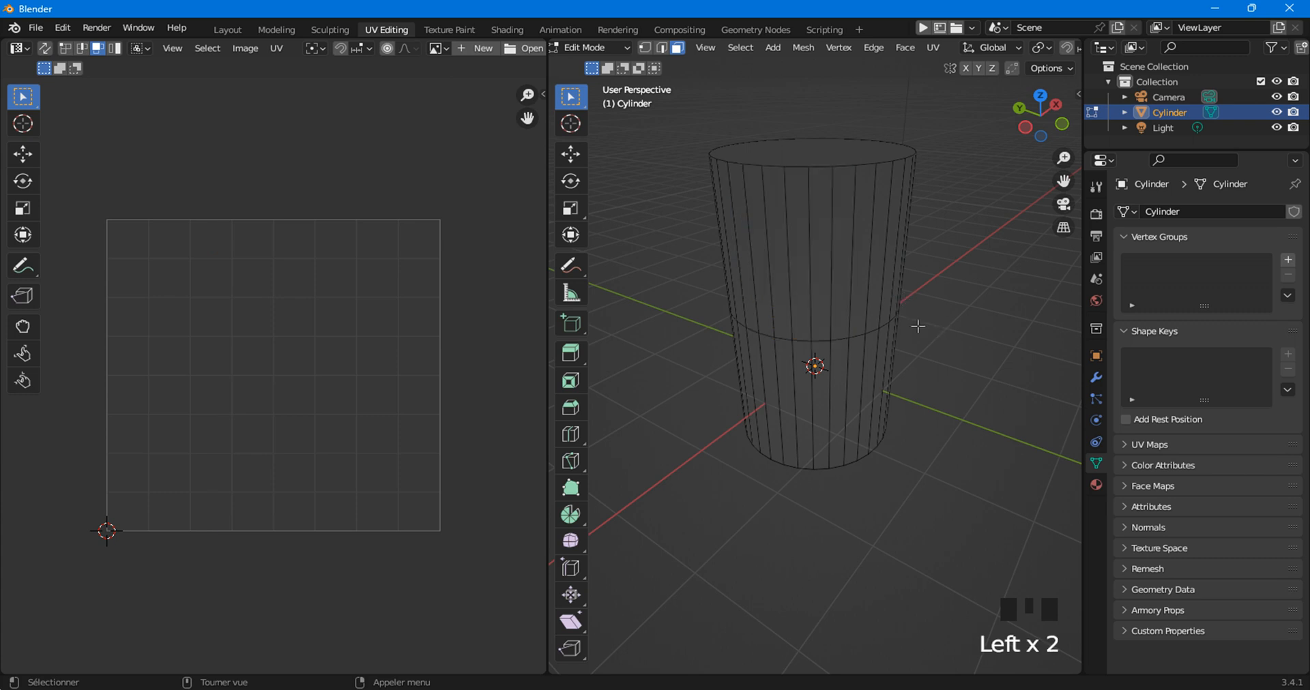
Select both the extruded upper ring and the lower ring of side faces, examine their UVs from several angles, and deselect them.
left_click(1023, 126)
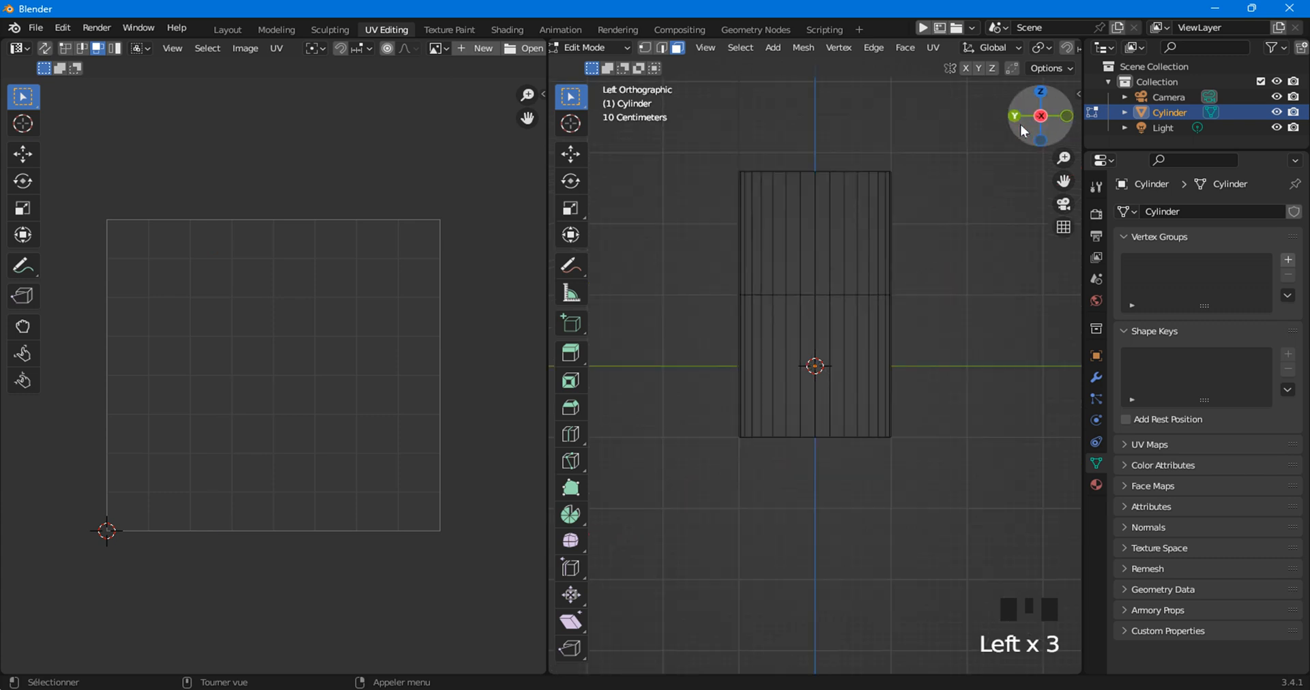
left_click(811, 217)
middle_click_drag(811, 219, 823, 300)
left_click(823, 242, "alt")
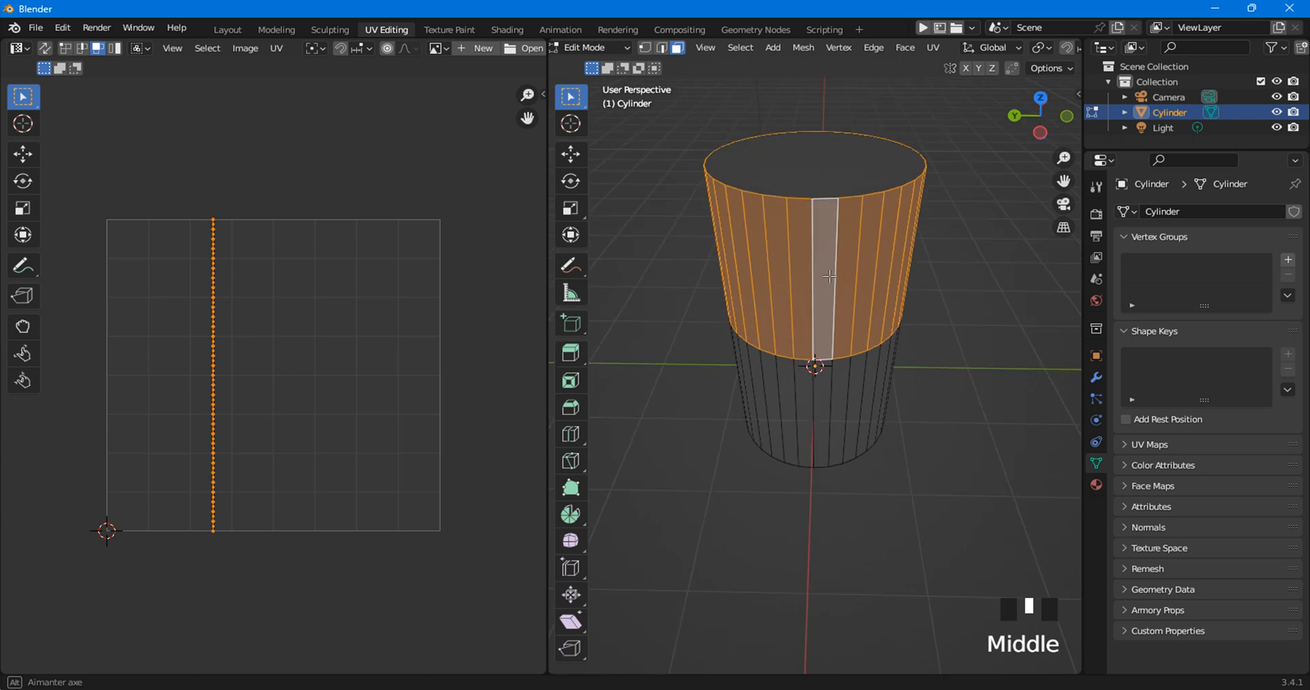
left_click(796, 389, "alt+shift")
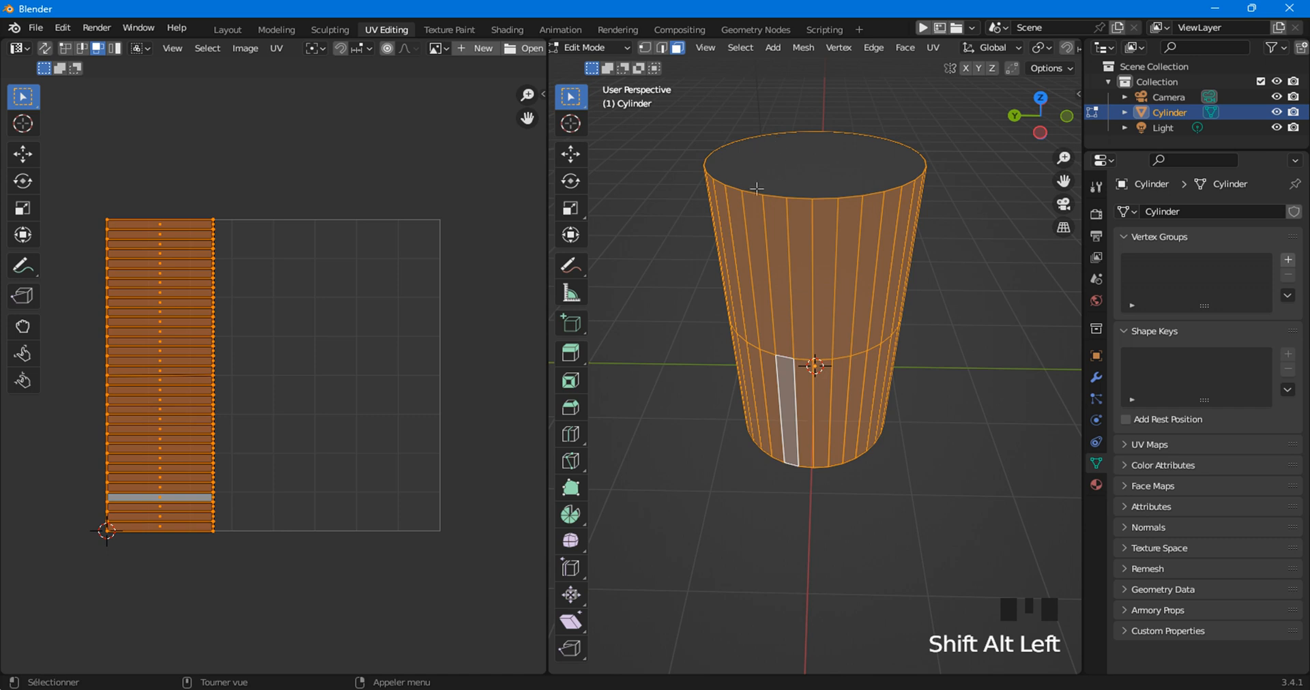
middle_click_drag(801, 355, 874, 455)
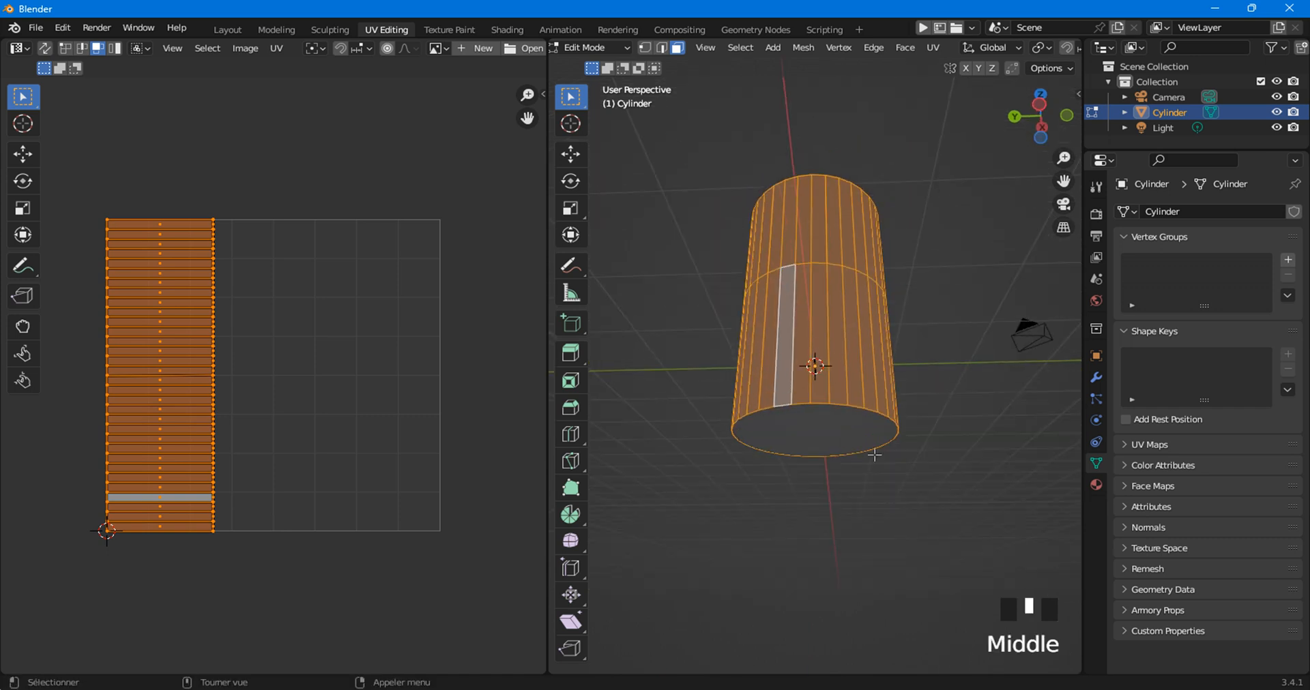
mouse_move(797, 239)
middle_mouse_down()
mouse_move(762, 389)
mouse_move(795, 283)
mouse_move(791, 239)
middle_mouse_up()
middle_click_drag(815, 287, 829, 379)
left_click(988, 378)
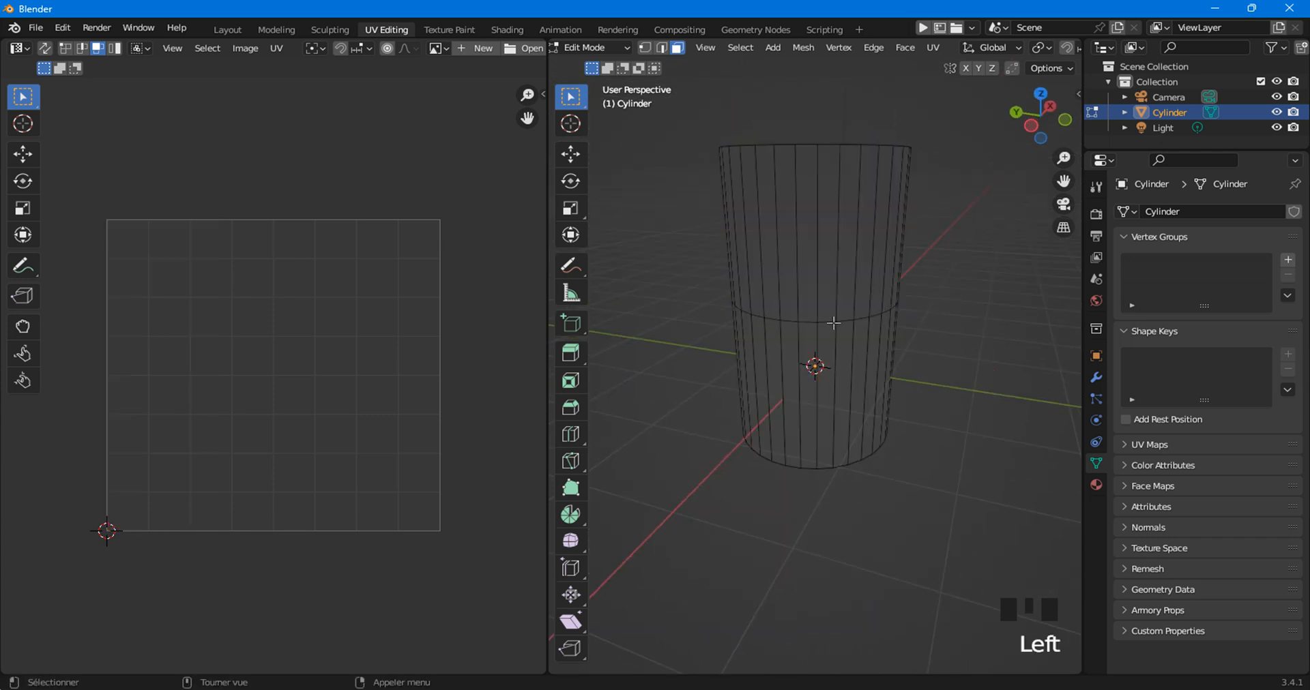
Loop-select the cylinder's lower and upper rings of side faces one at a time and compare their UVs.
left_click(796, 359, "alt")
left_click(796, 359, "alt")
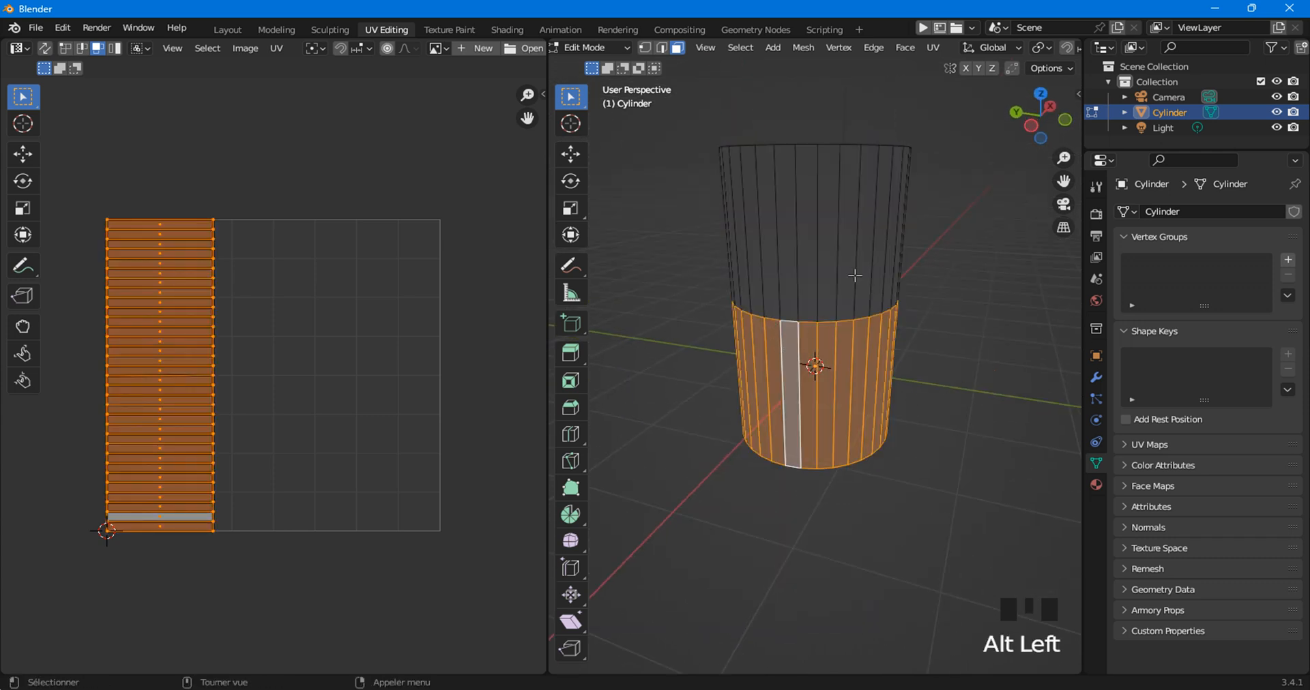
left_click(818, 244)
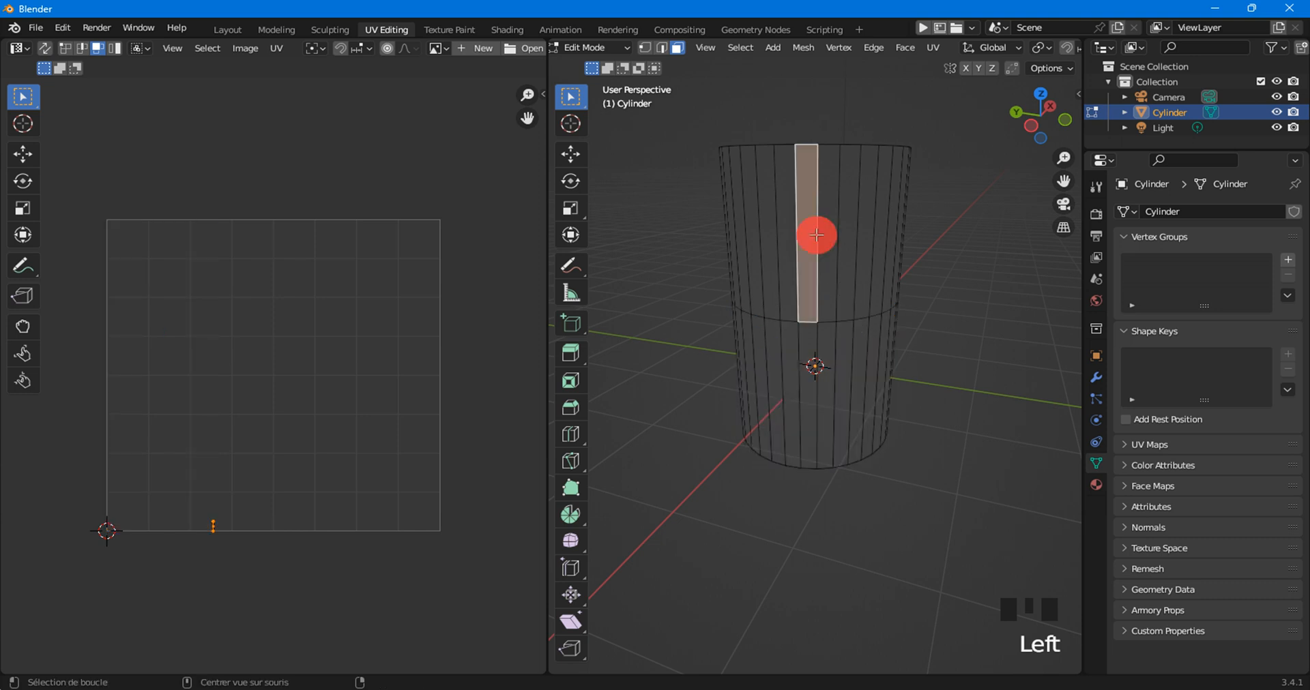
left_click(819, 236, "alt")
left_click(918, 221)
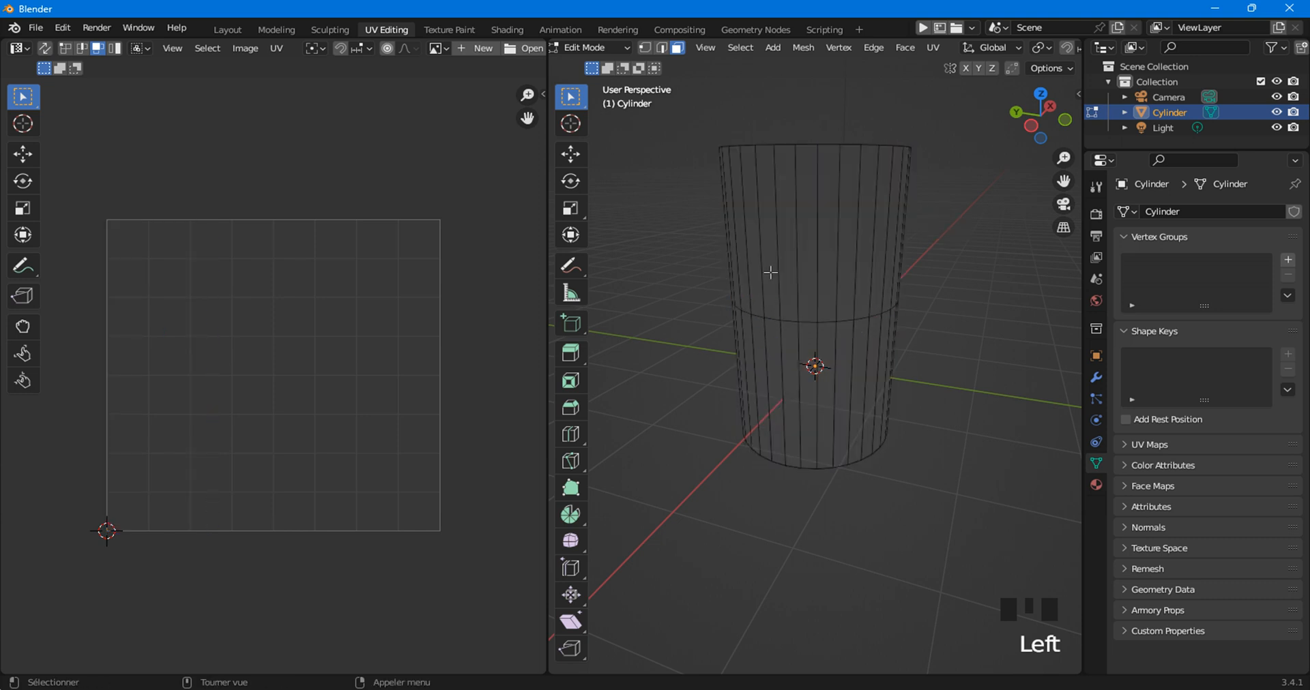
left_click(713, 246)
key("space")
left_click(783, 274, "alt")
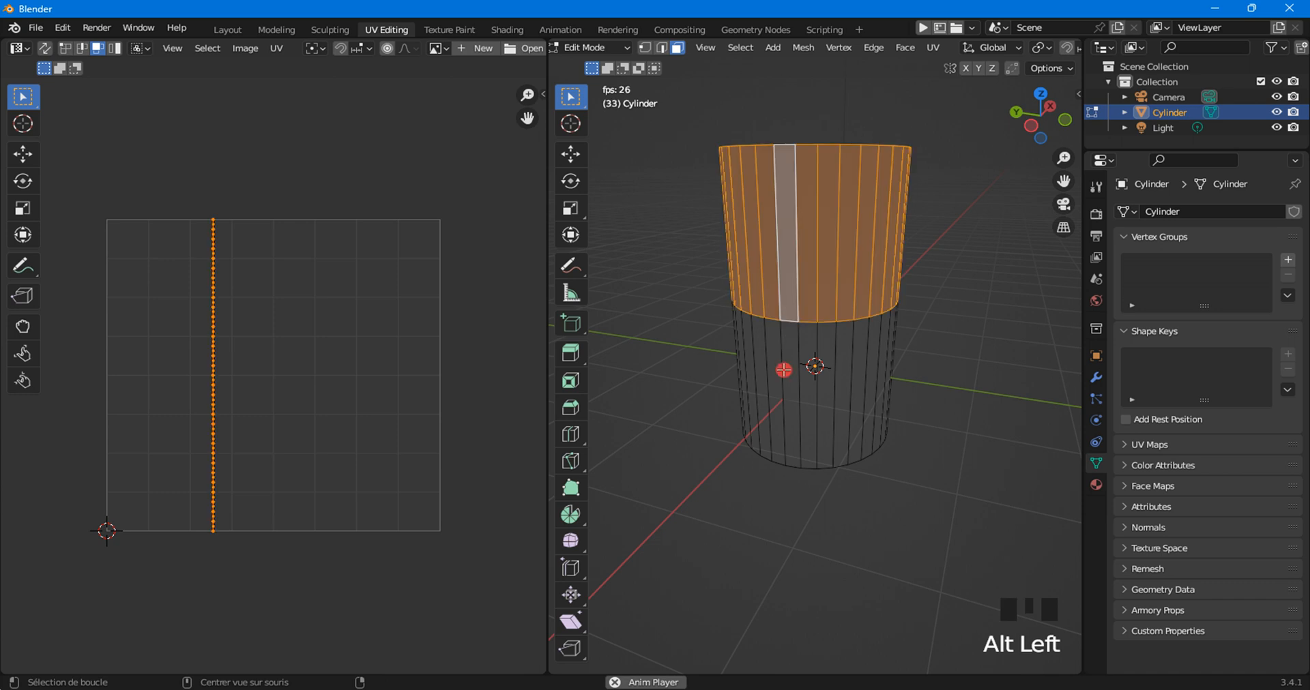
Select both rings of side faces together and examine their combined UVs beside the 3D shape.
left_click(783, 369, "alt")
left_click(785, 244, "alt+shift")
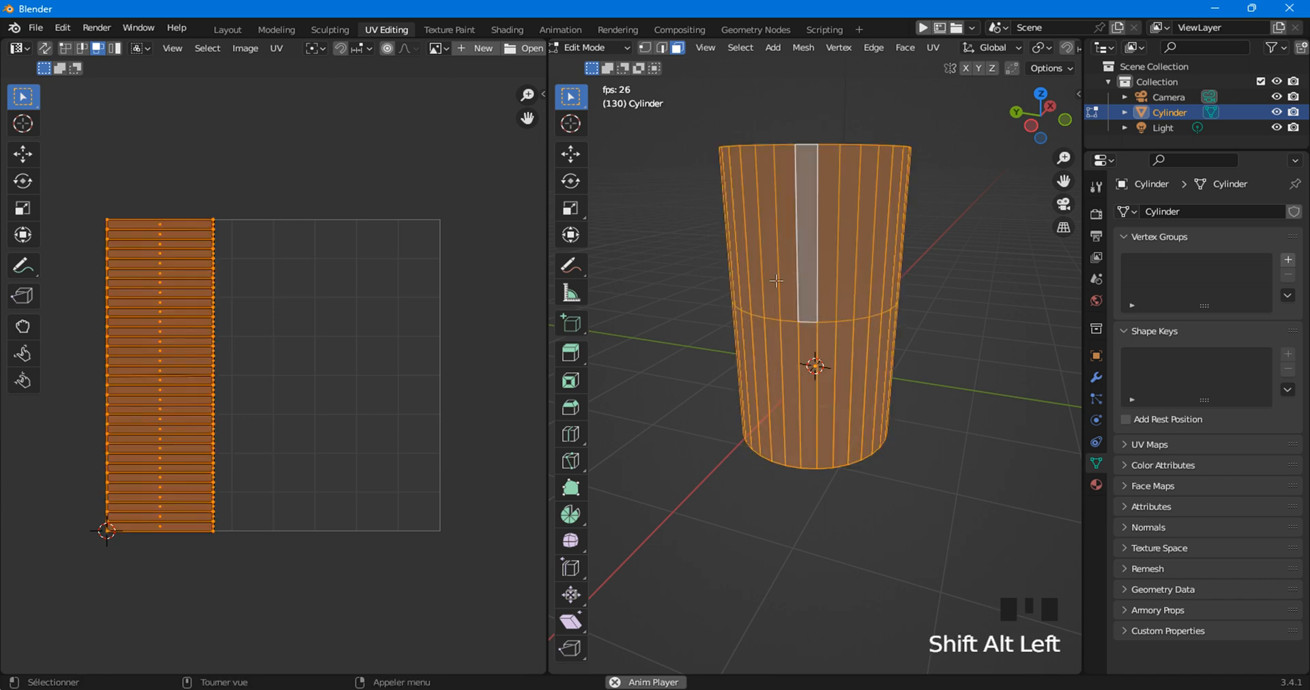
middle_click_drag(779, 269, 776, 290)
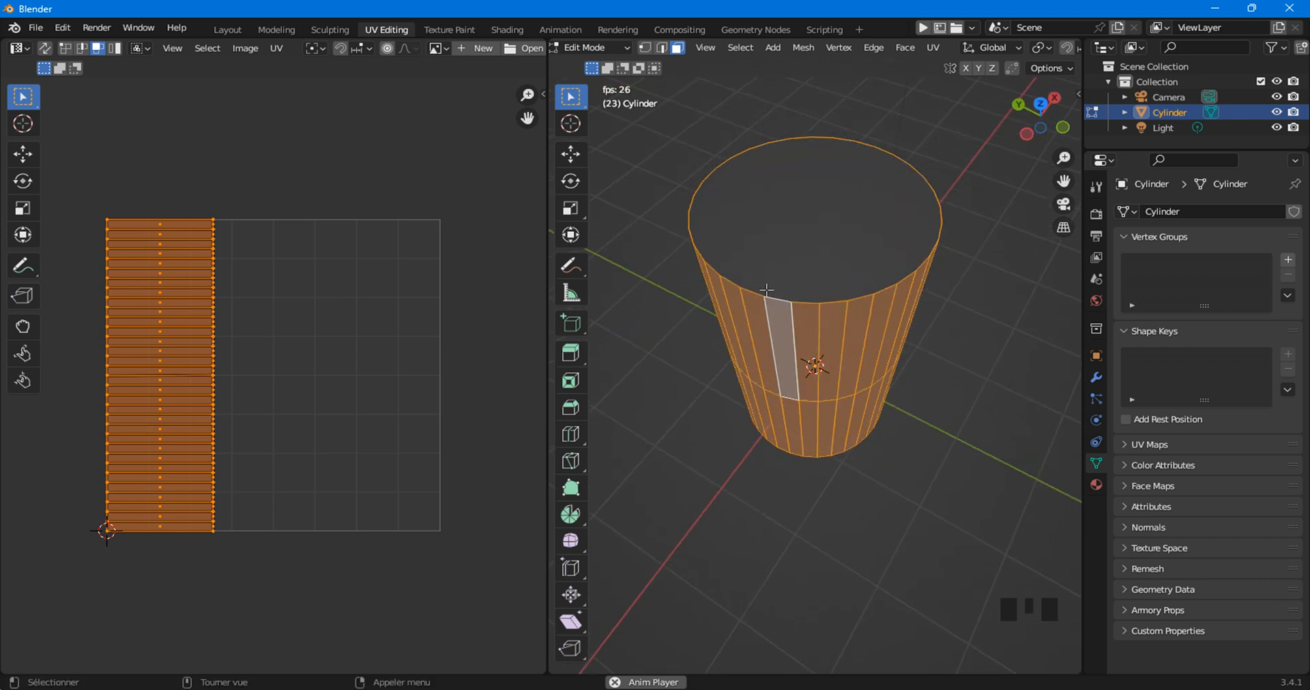
key("space")
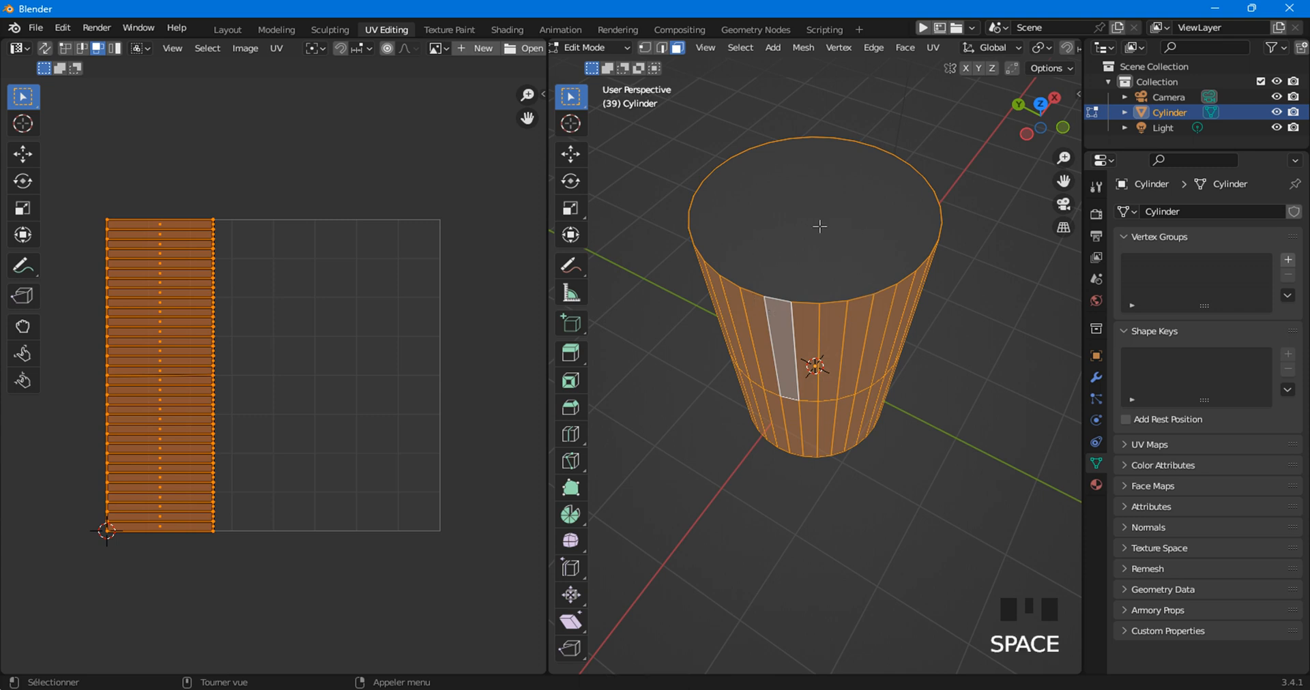
left_click(826, 305)
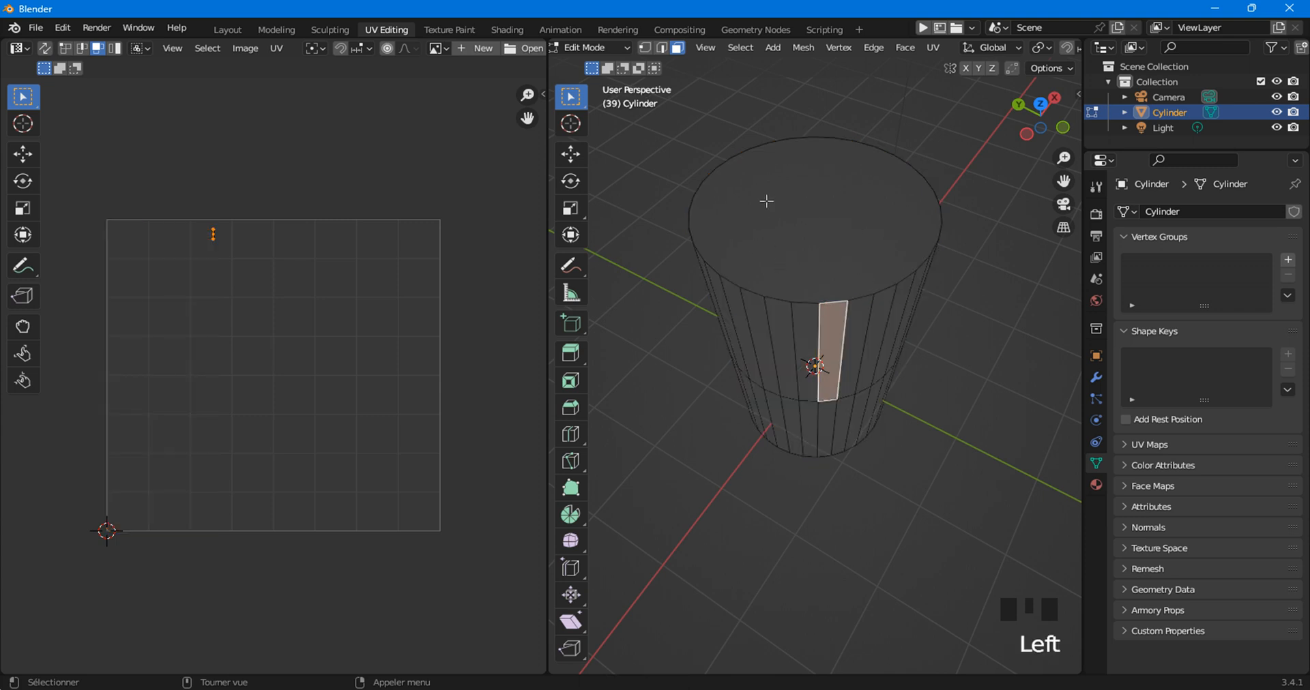
Apply Smart UV Project to the whole cylinder with a 66° angle limit and 0.000 island margin, and deselect the UVs.
key("a")
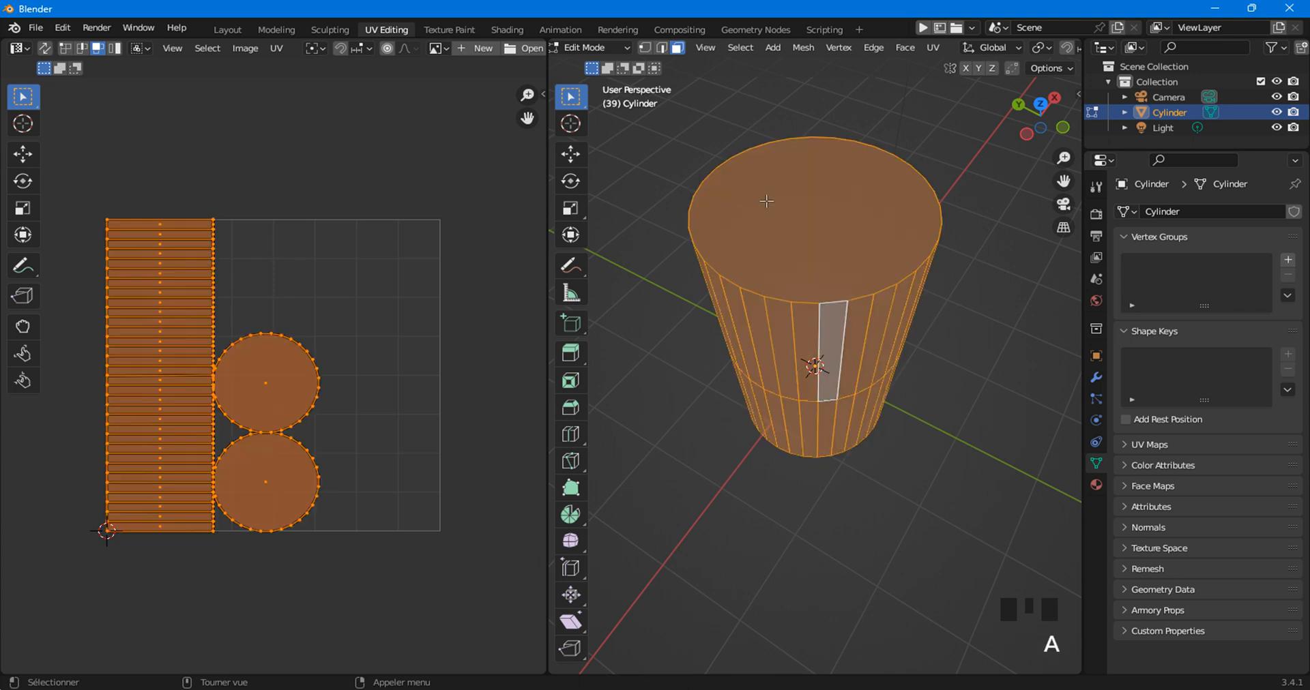
left_click(936, 47)
left_click(918, 85)
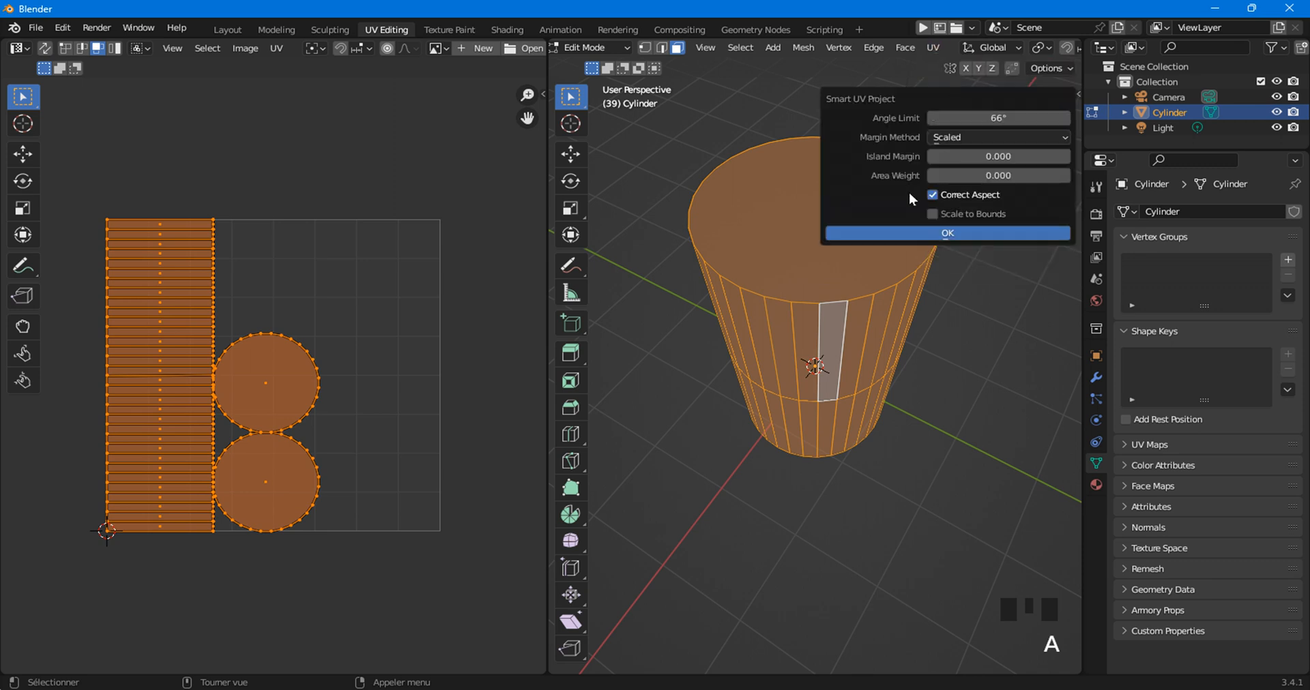
left_click(882, 233)
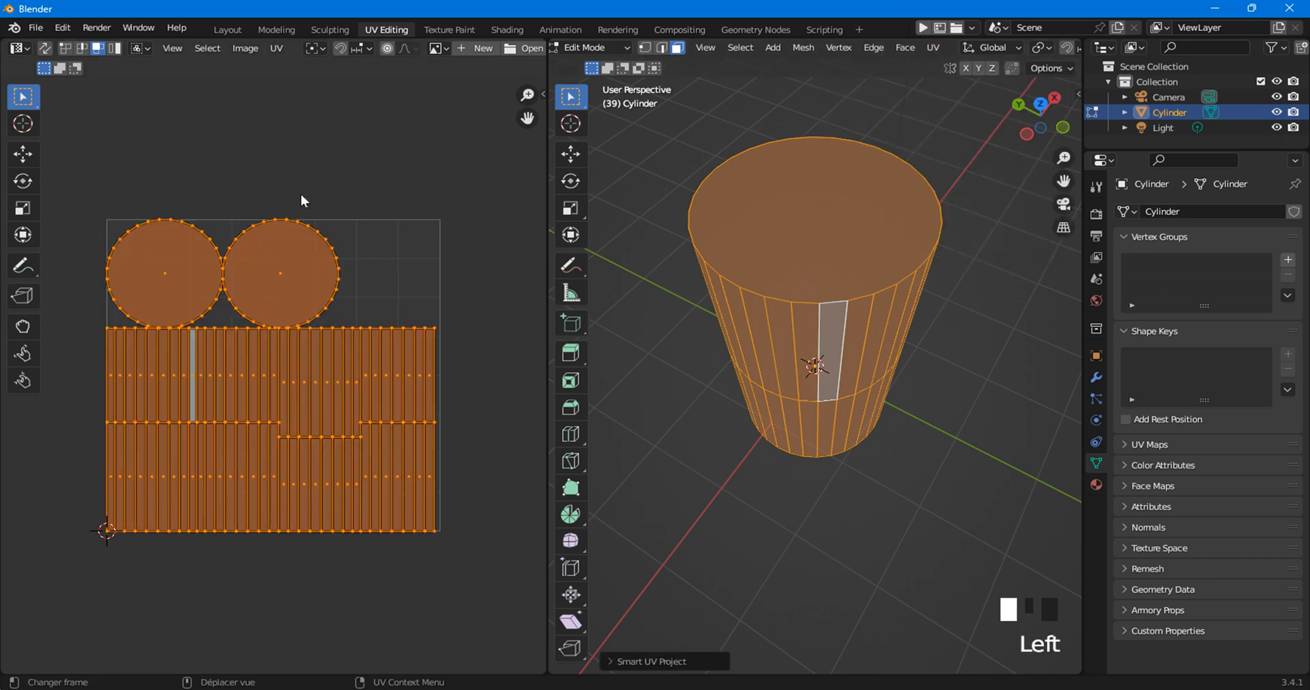
left_click(383, 203)
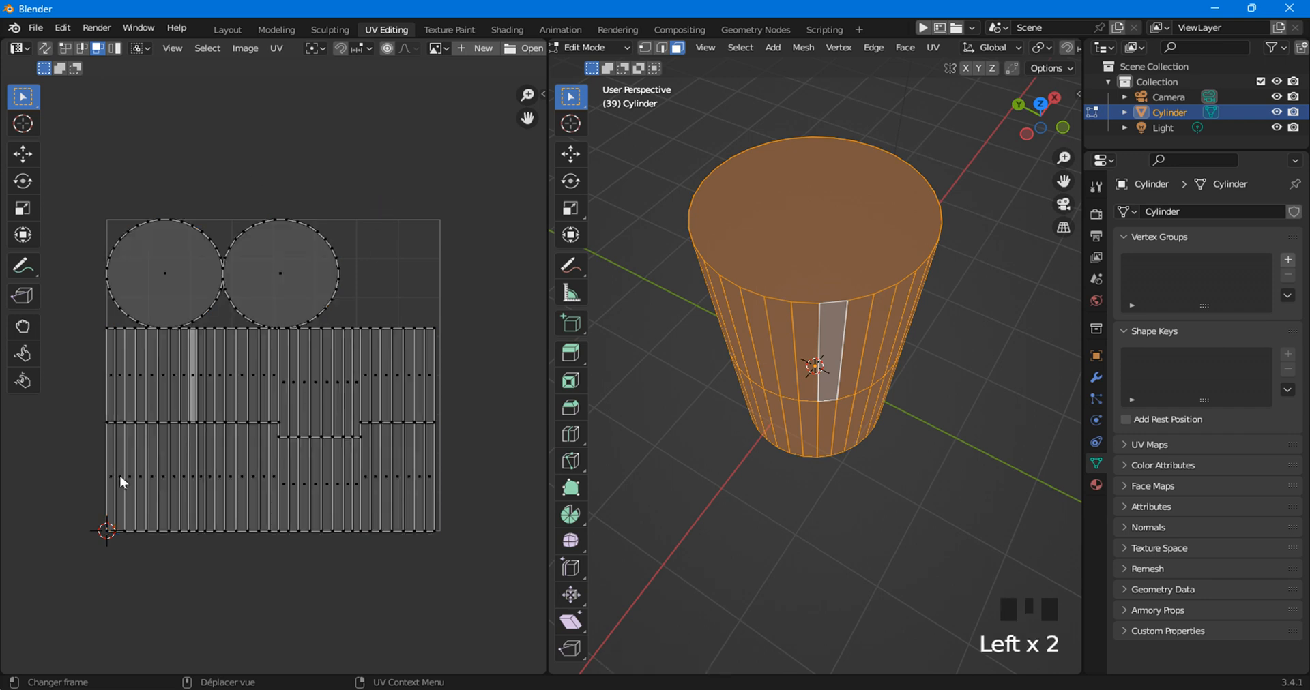
In edge select mode, select the loop around the cylinder's top rim and mark it as a seam.
left_click(787, 298)
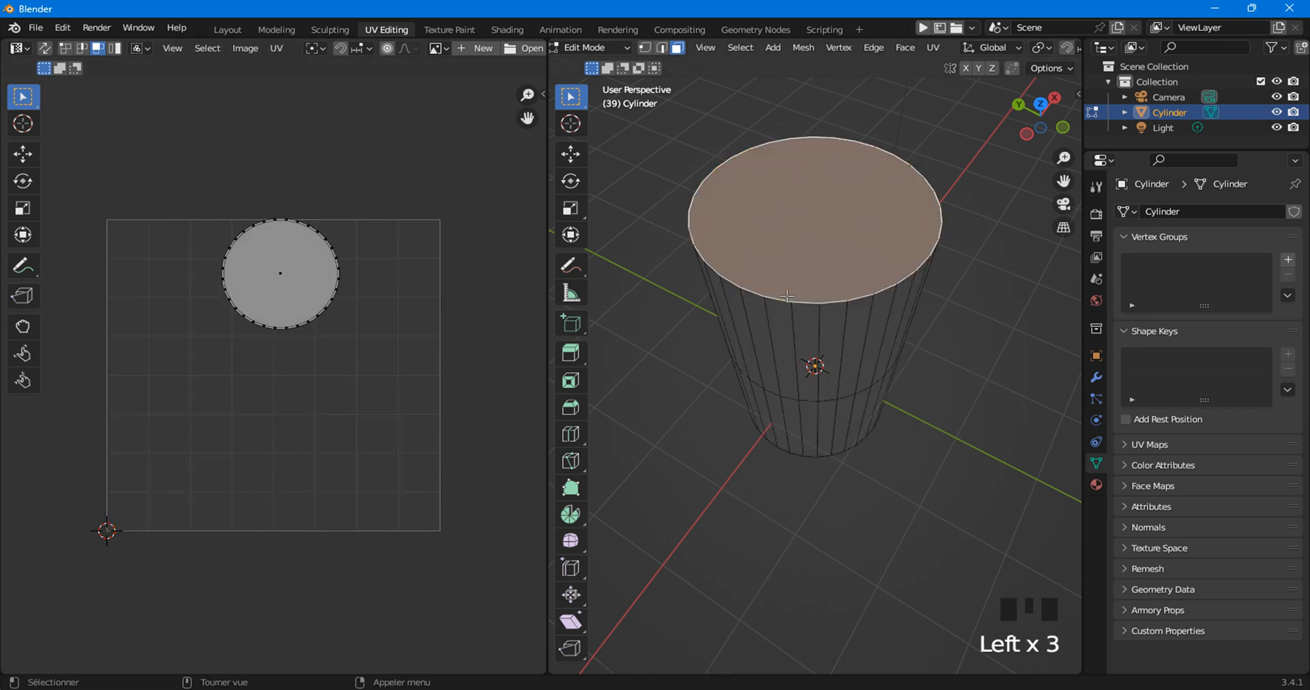
key("2")
left_click(786, 298)
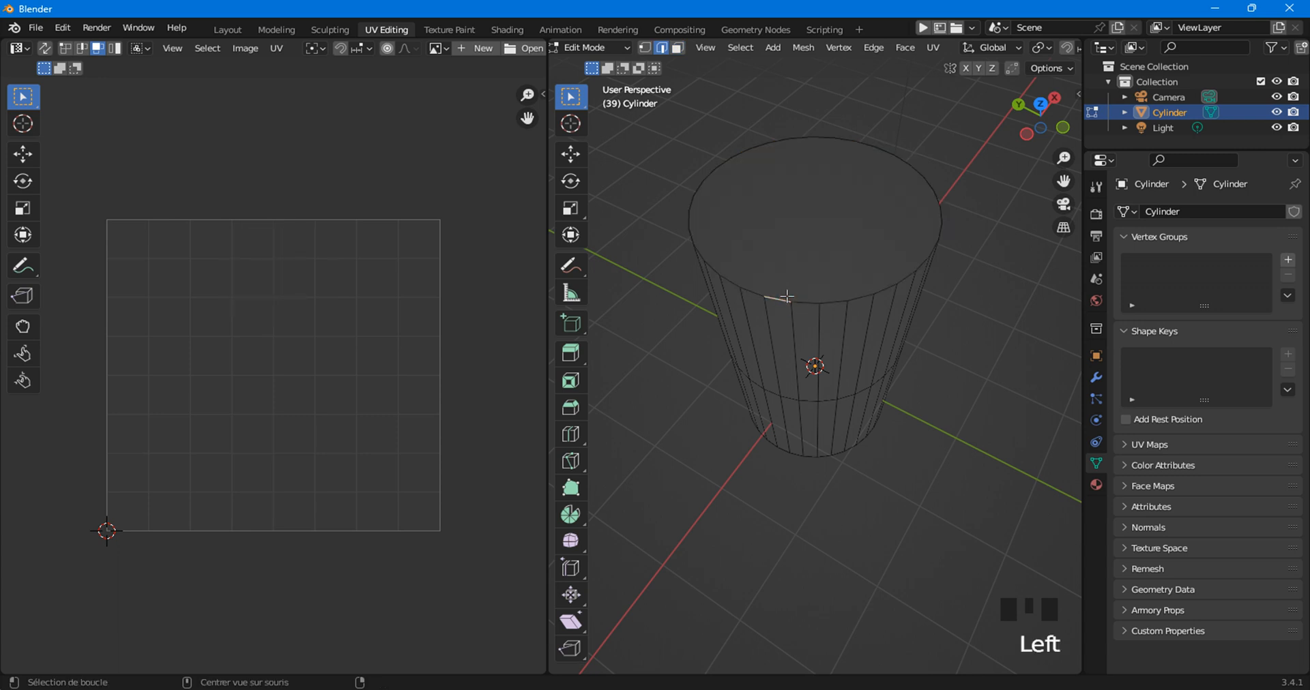
left_click(786, 298, "alt")
left_click(932, 47)
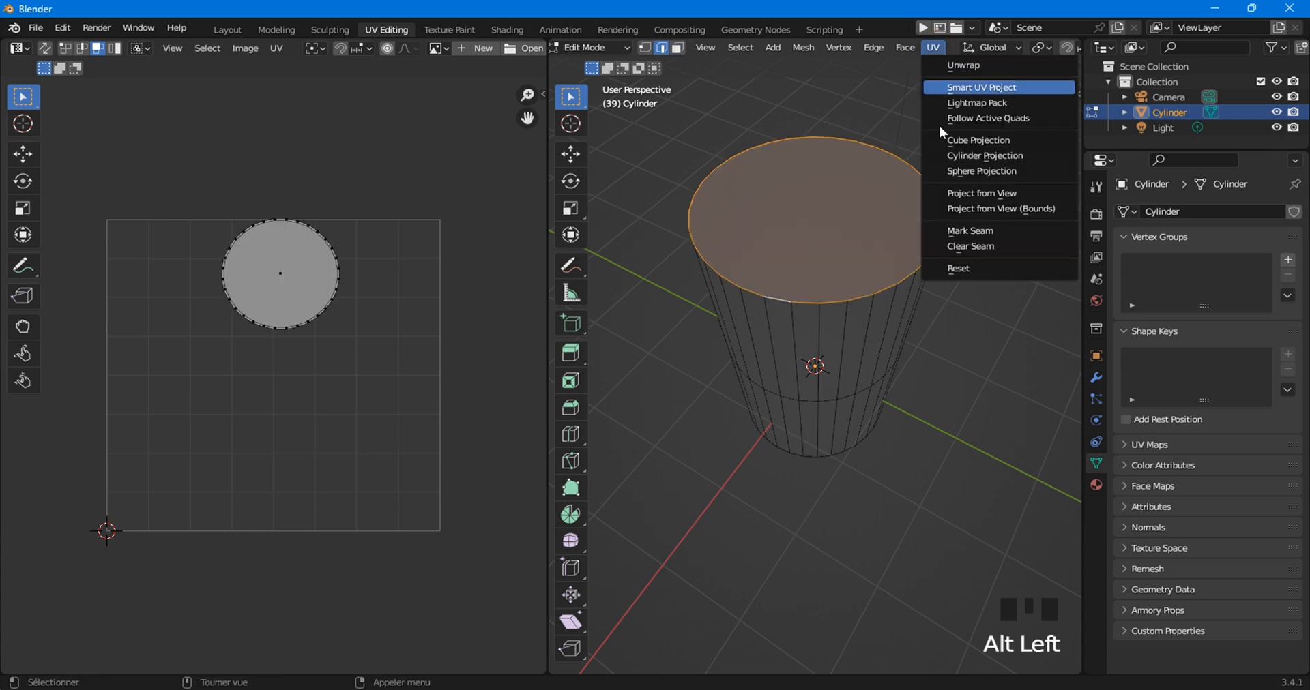
left_click(936, 230)
Select the edge loop around the cylinder's bottom rim and mark it as a seam.
middle_click_drag(924, 389, 848, 310)
left_click(828, 369)
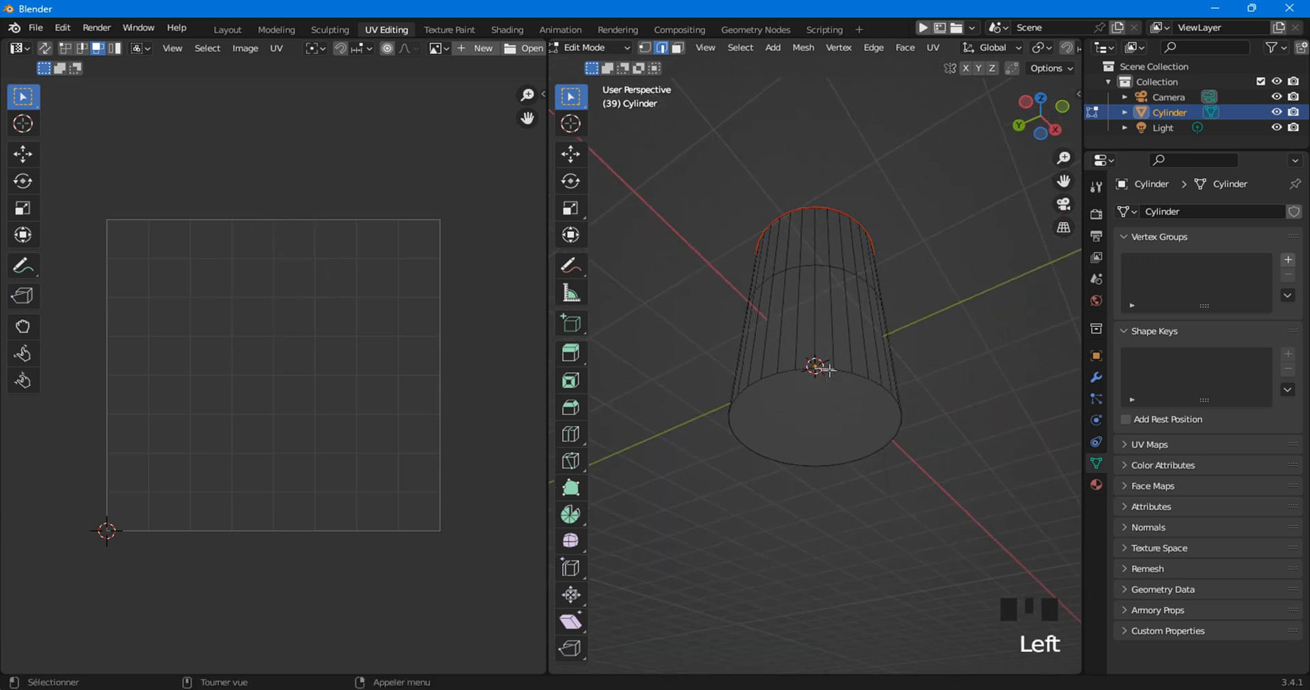
left_click(828, 370, "alt")
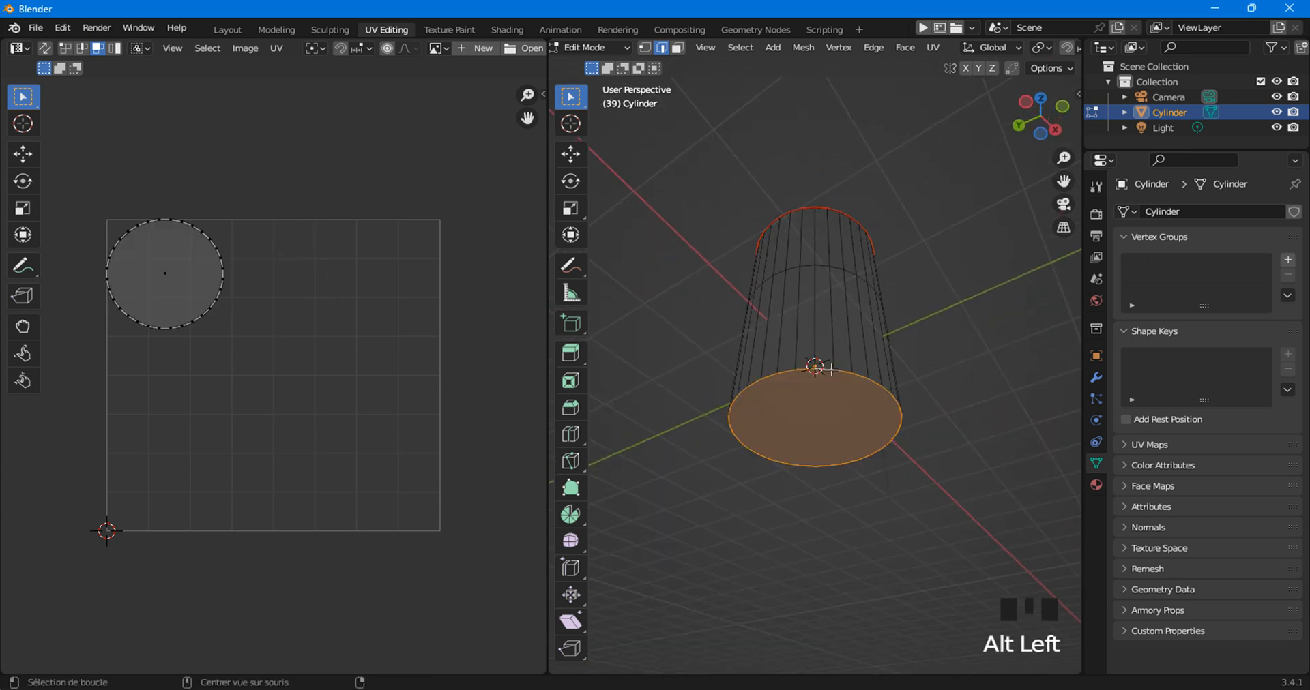
left_click(931, 49)
left_click(955, 230)
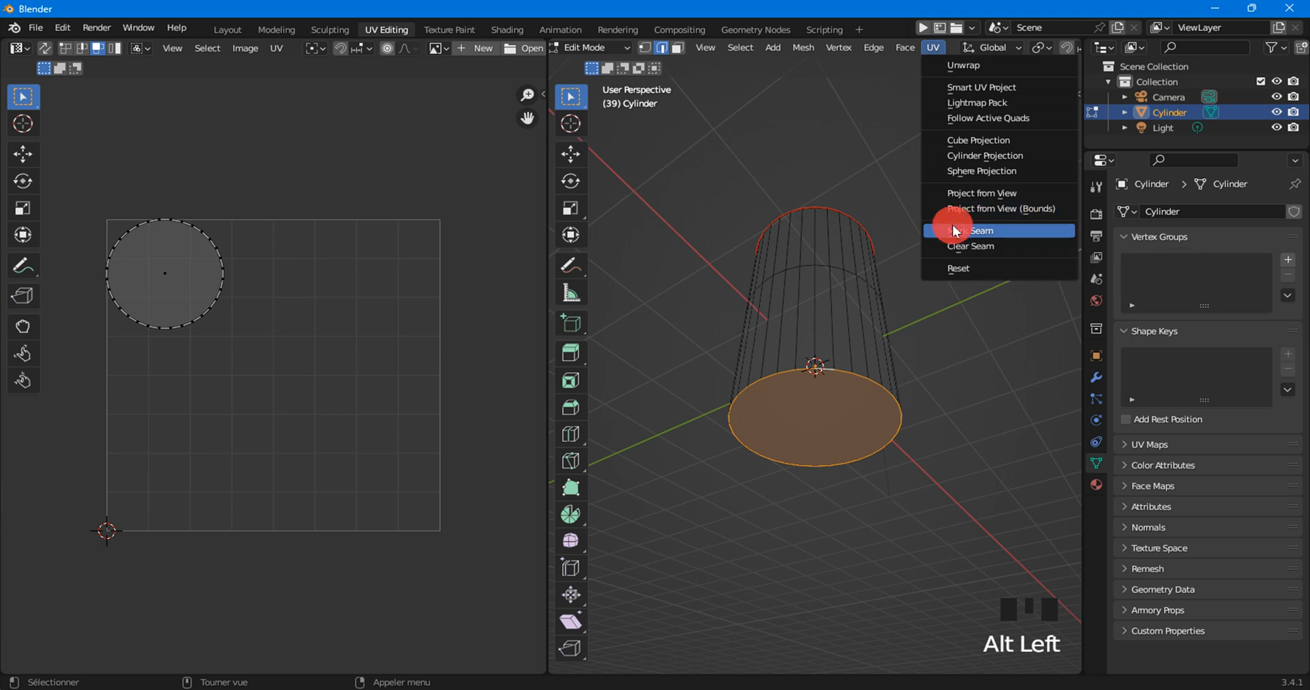
Select the entire cylinder and unwrap it using the top and bottom rim seams.
middle_click_drag(846, 258, 839, 322)
middle_click_drag(739, 228, 784, 270)
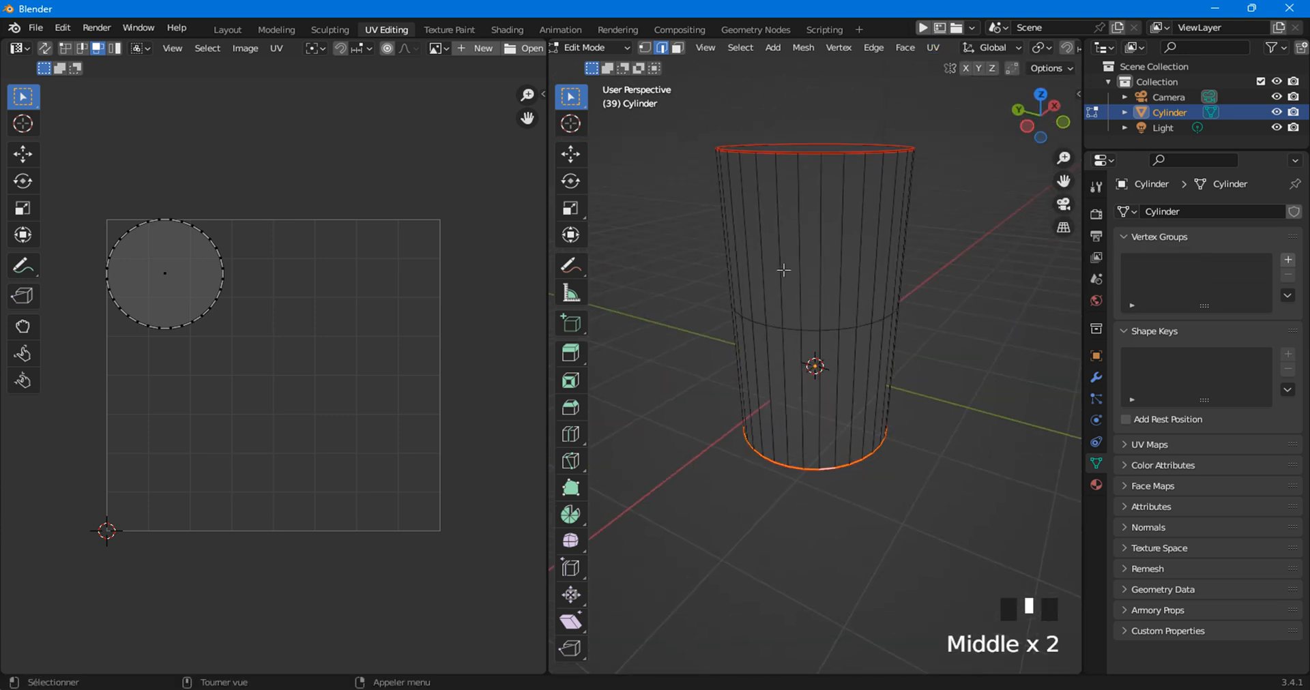
key("a")
left_click(935, 50)
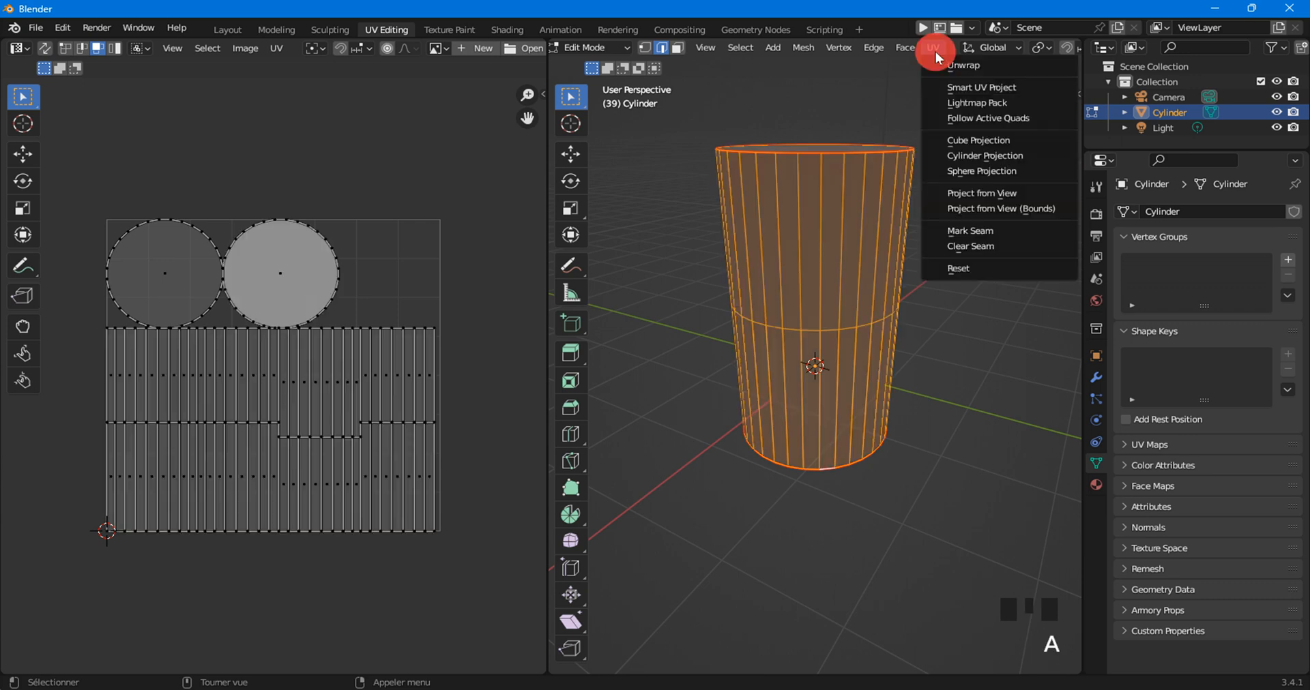
left_click(950, 67)
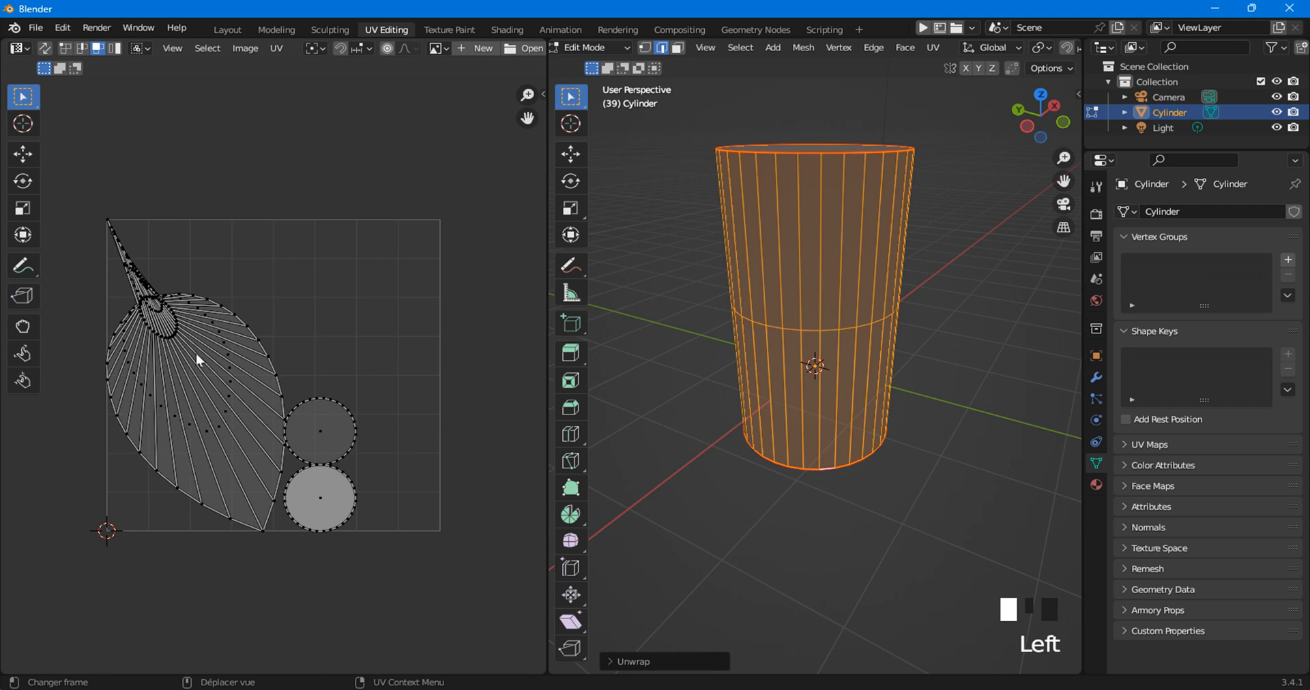
Select a vertical edge on the upper ring and loop-select the aligned edge on the lower ring.
left_click(796, 212)
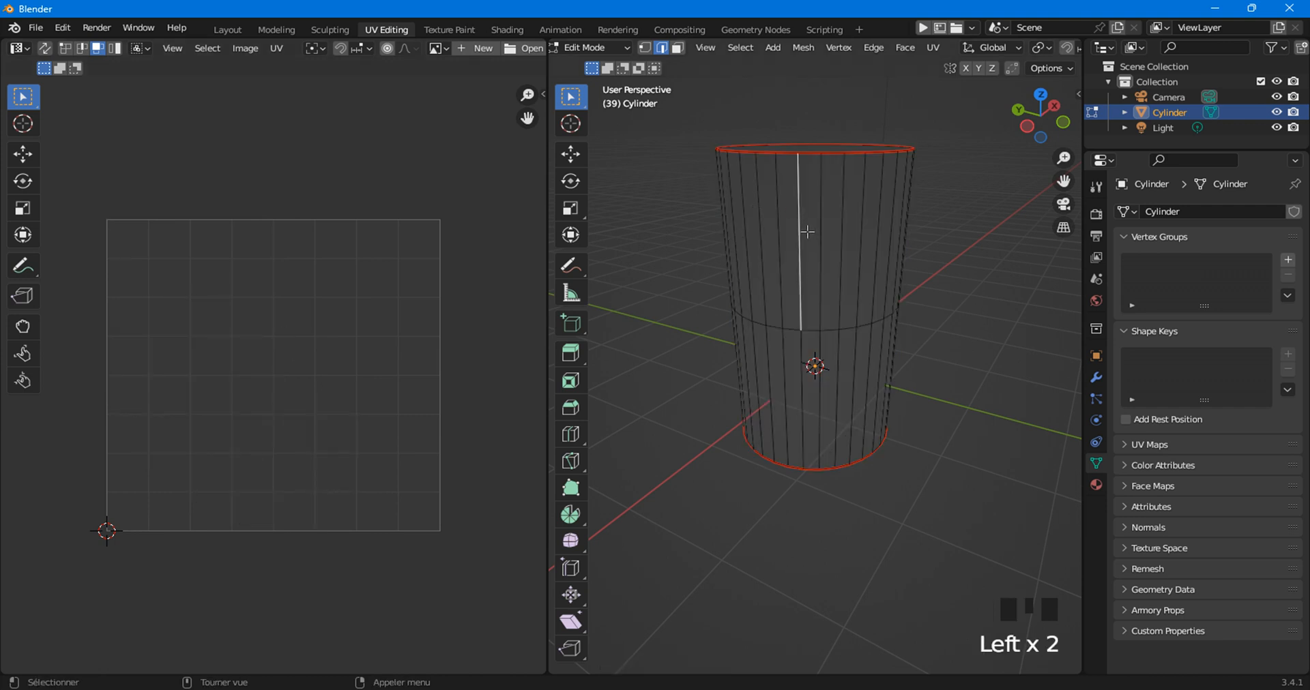
left_click(784, 380, "alt+shift")
left_click(787, 350, "alt+shift")
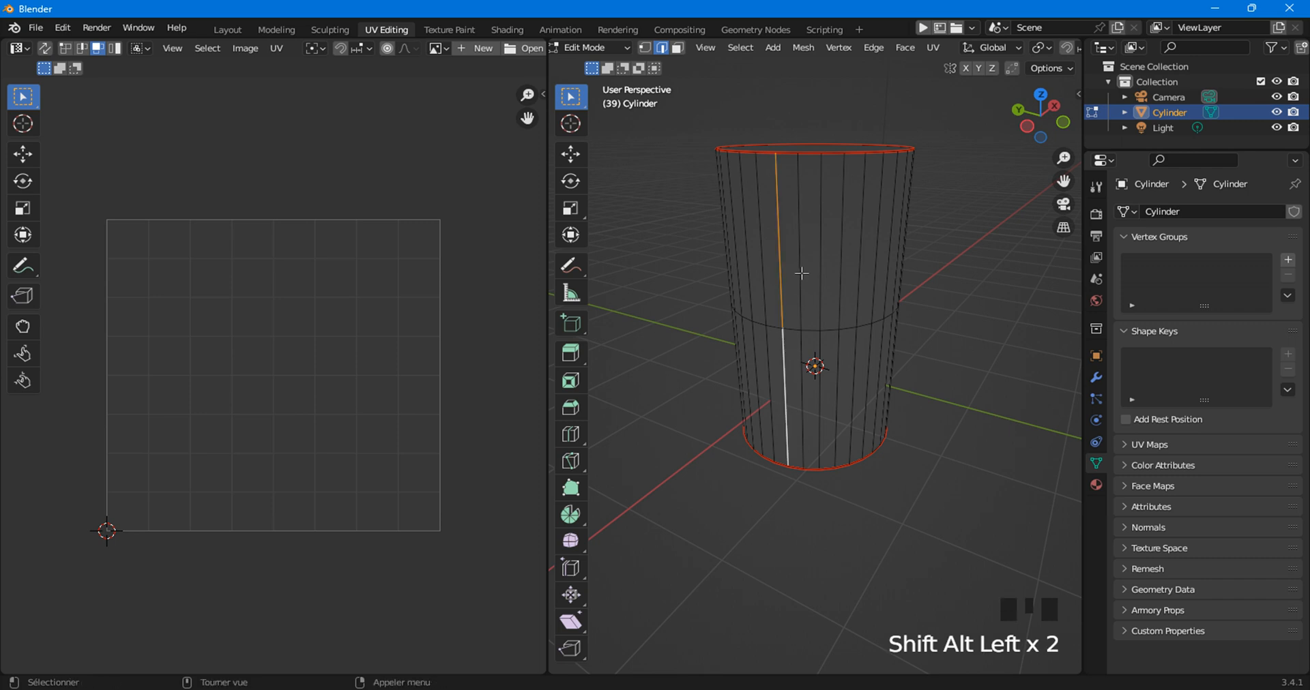
In face select mode, loop-select the upper and lower rings of side faces, and reduce the selection to one upper face.
key("3")
left_click(807, 261, "alt+shift")
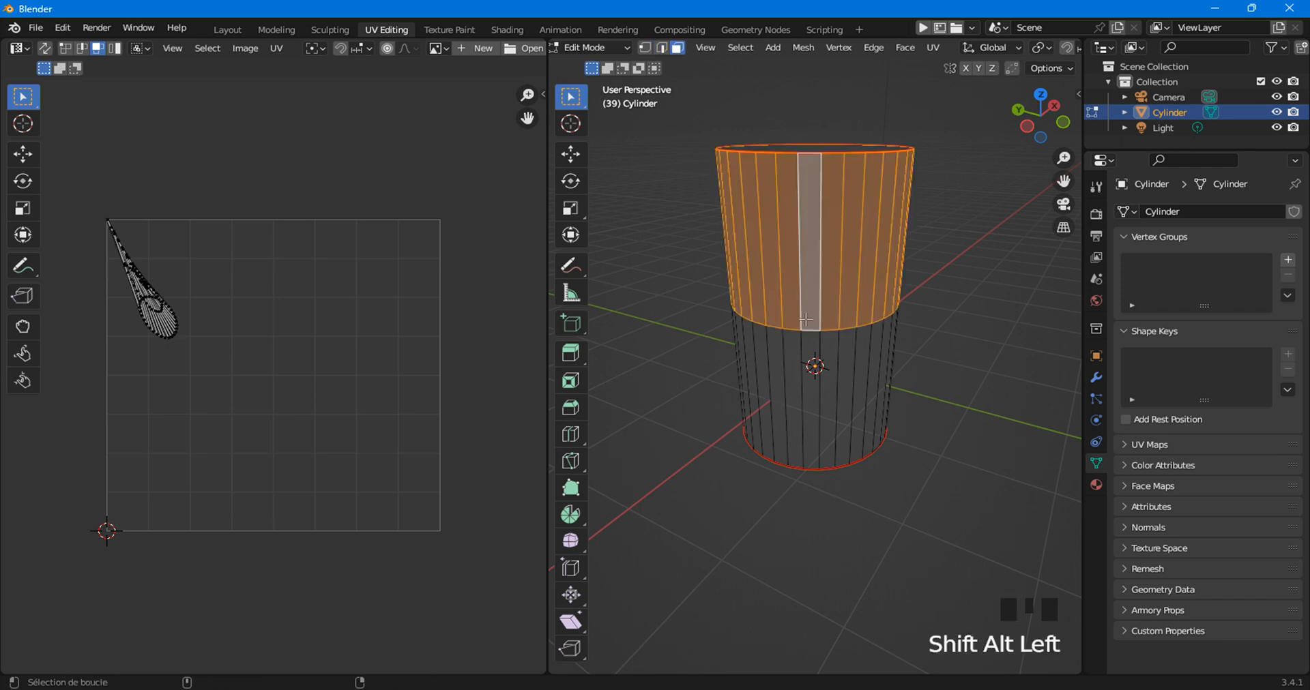
left_click(818, 271, "alt+shift")
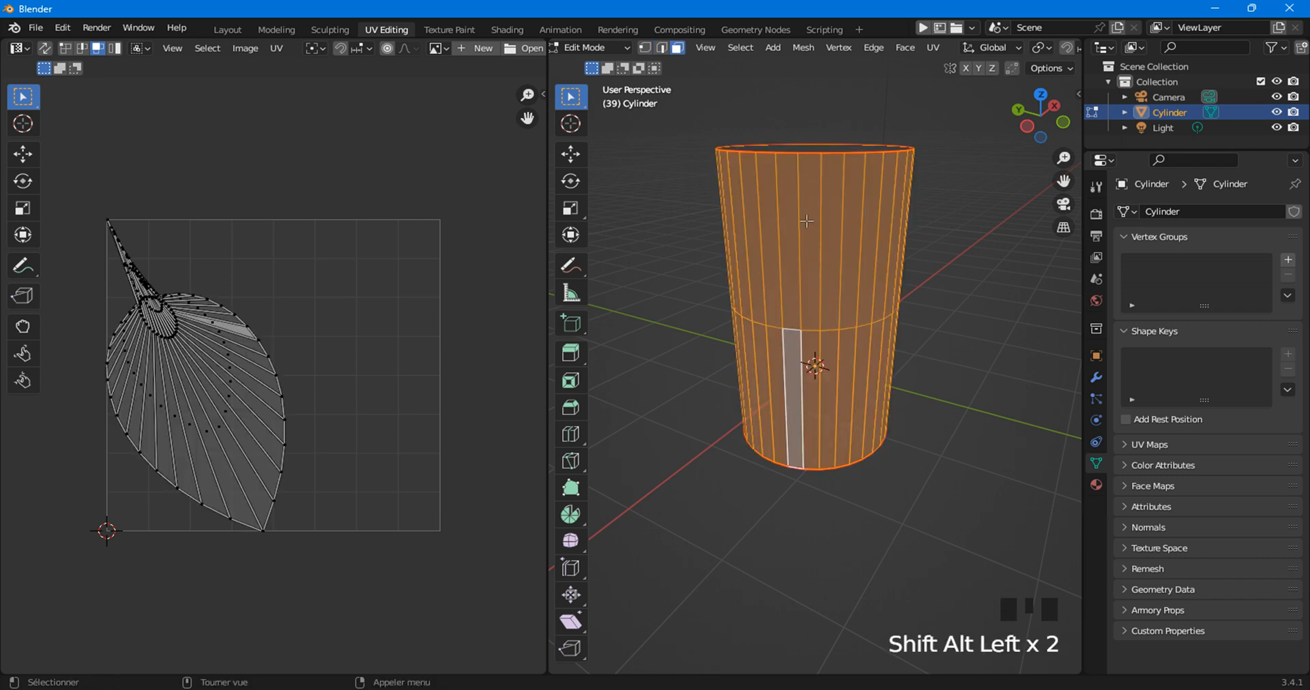
left_click(805, 291)
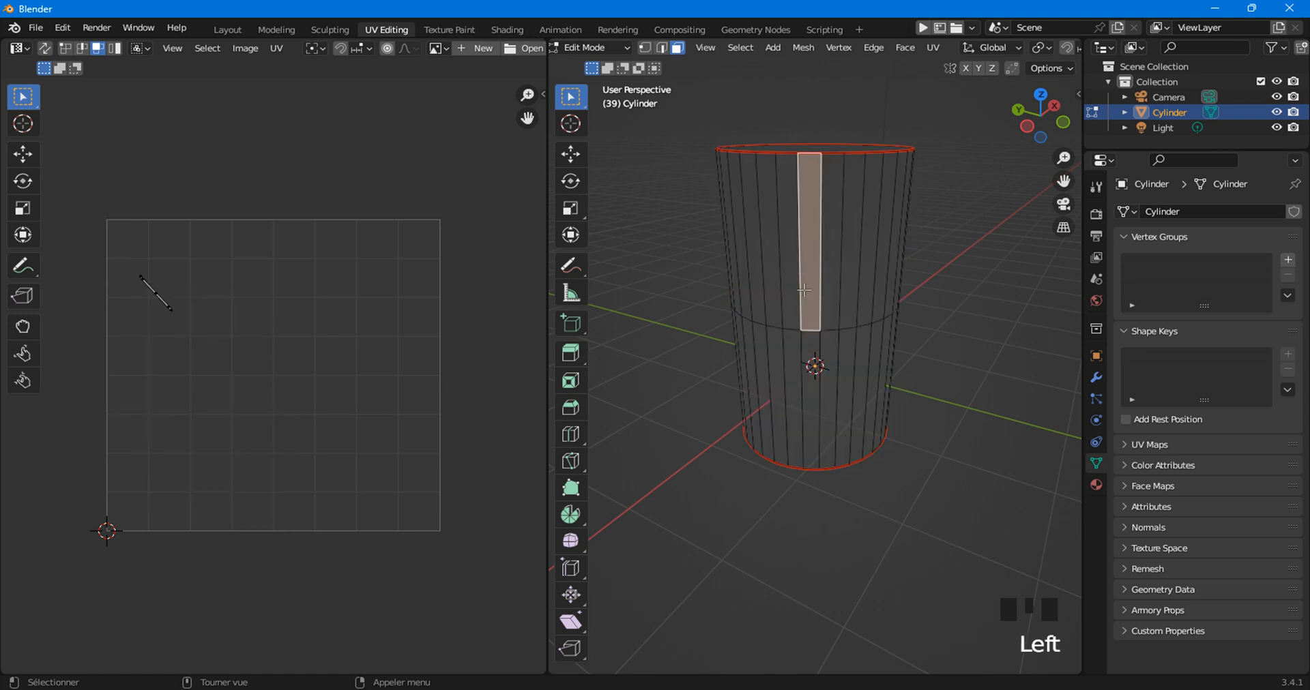
Compare loop selection of a vertical edge on the upper ring with loop selection of that ring's side faces.
key("2")
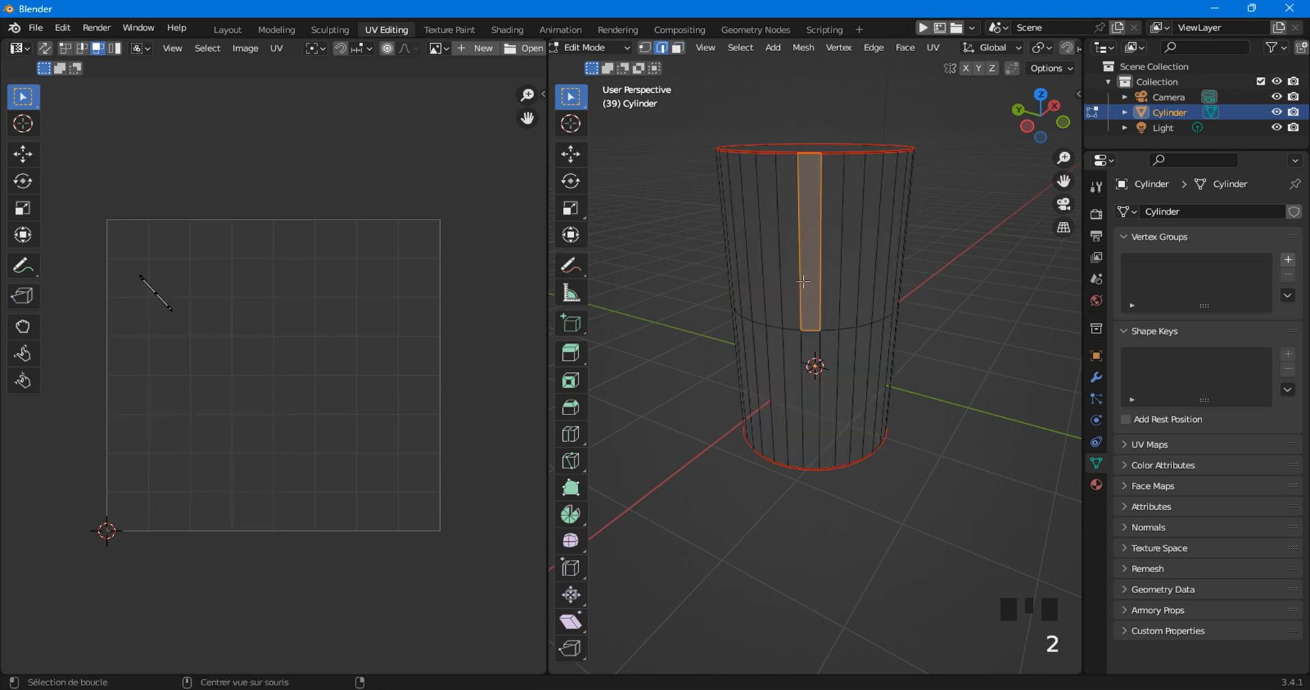
left_click(805, 277, "alt")
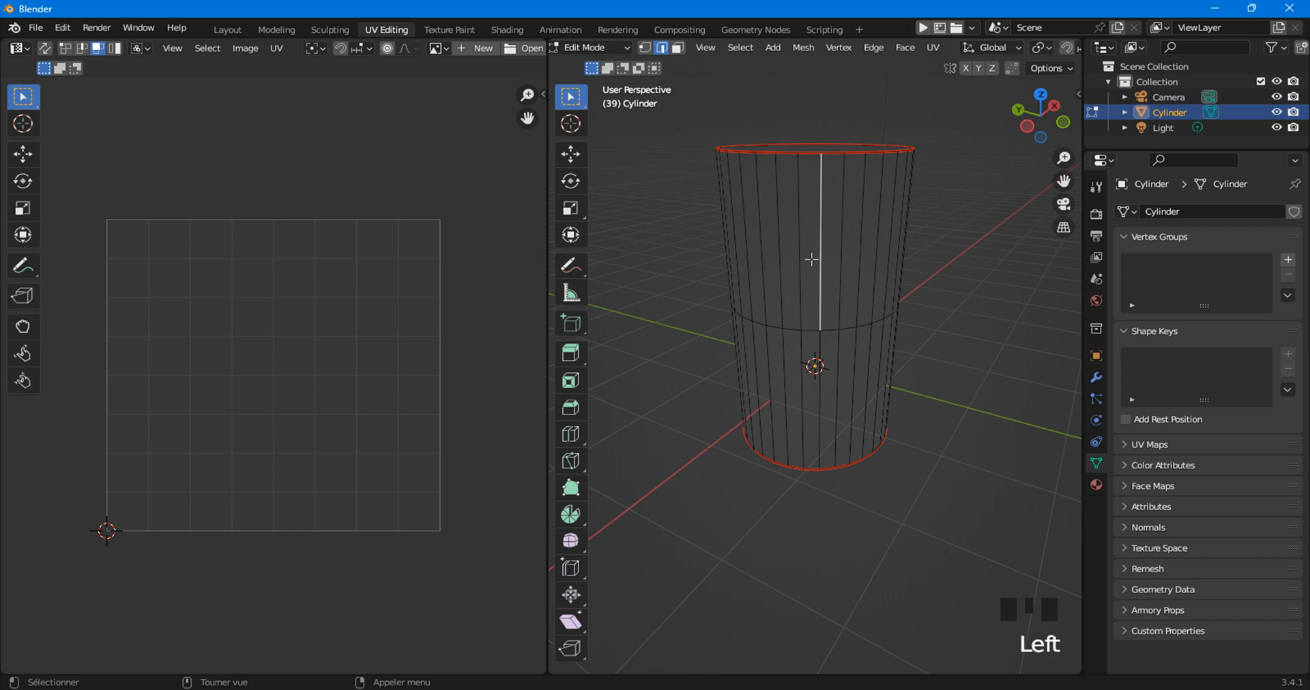
key("3")
left_click(811, 260, "alt")
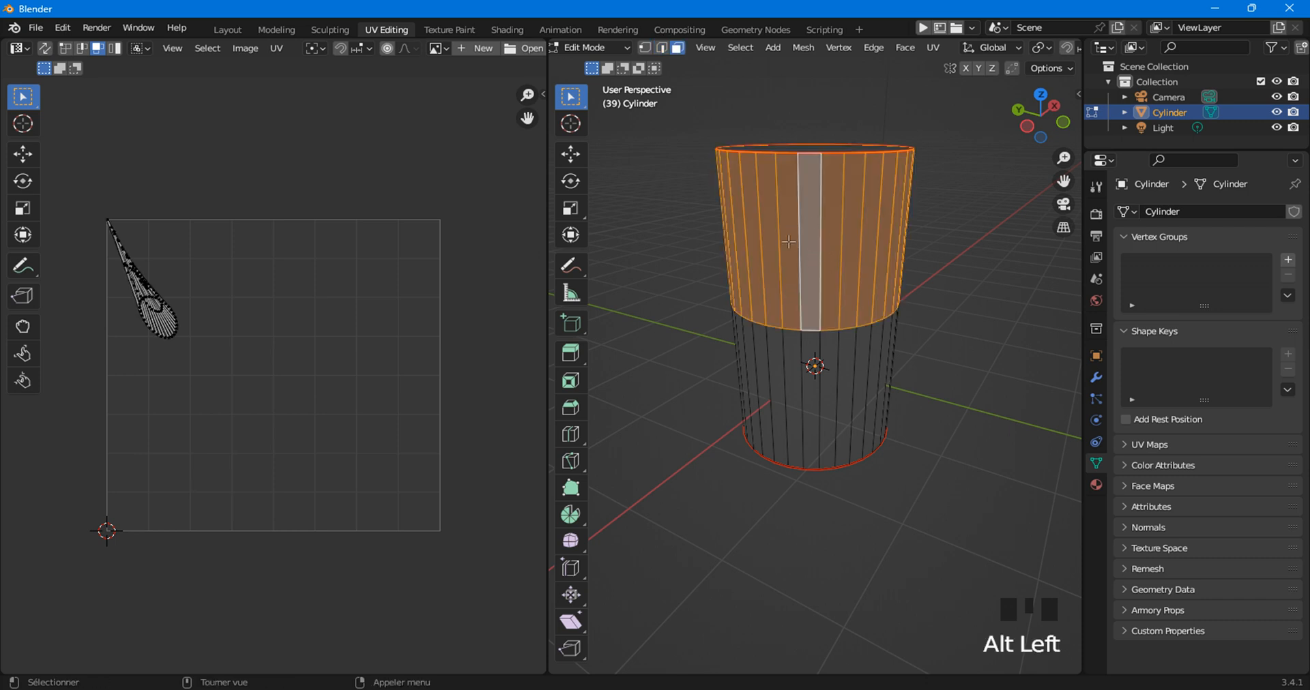
left_click(798, 192)
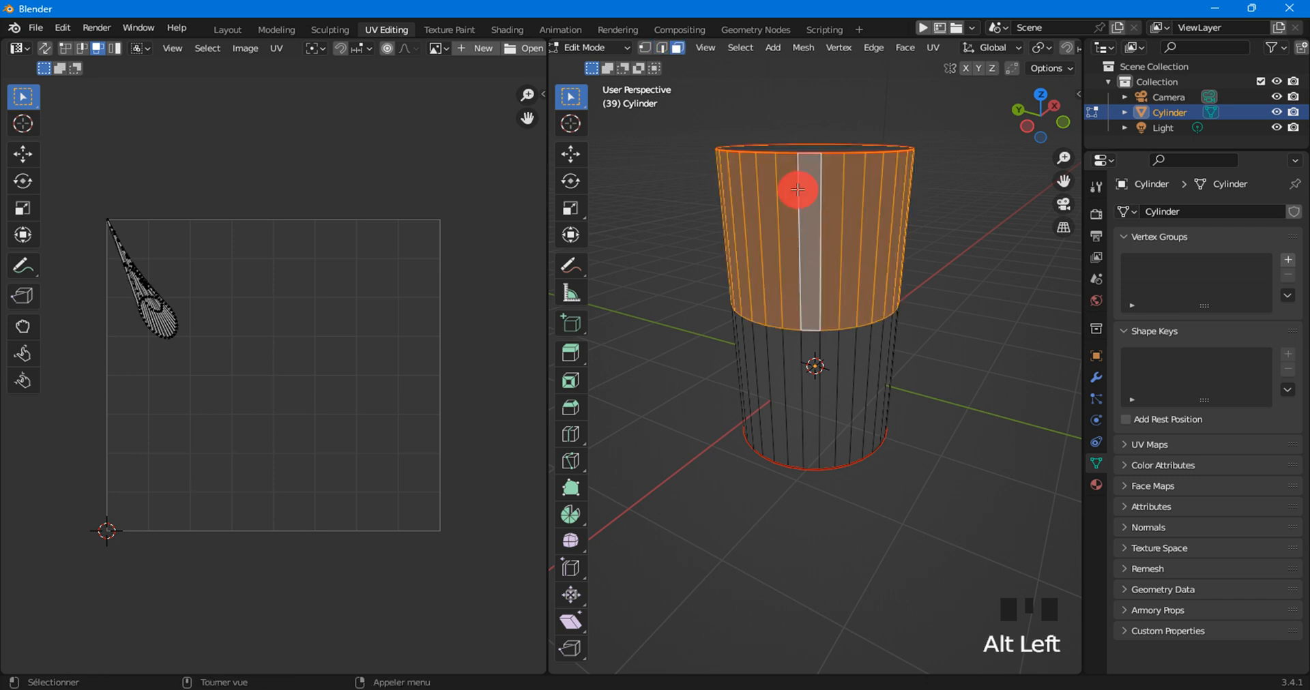
In edge select mode, select one front vertical edge on the upper ring and mark it as a seam.
key("2")
left_click(799, 227)
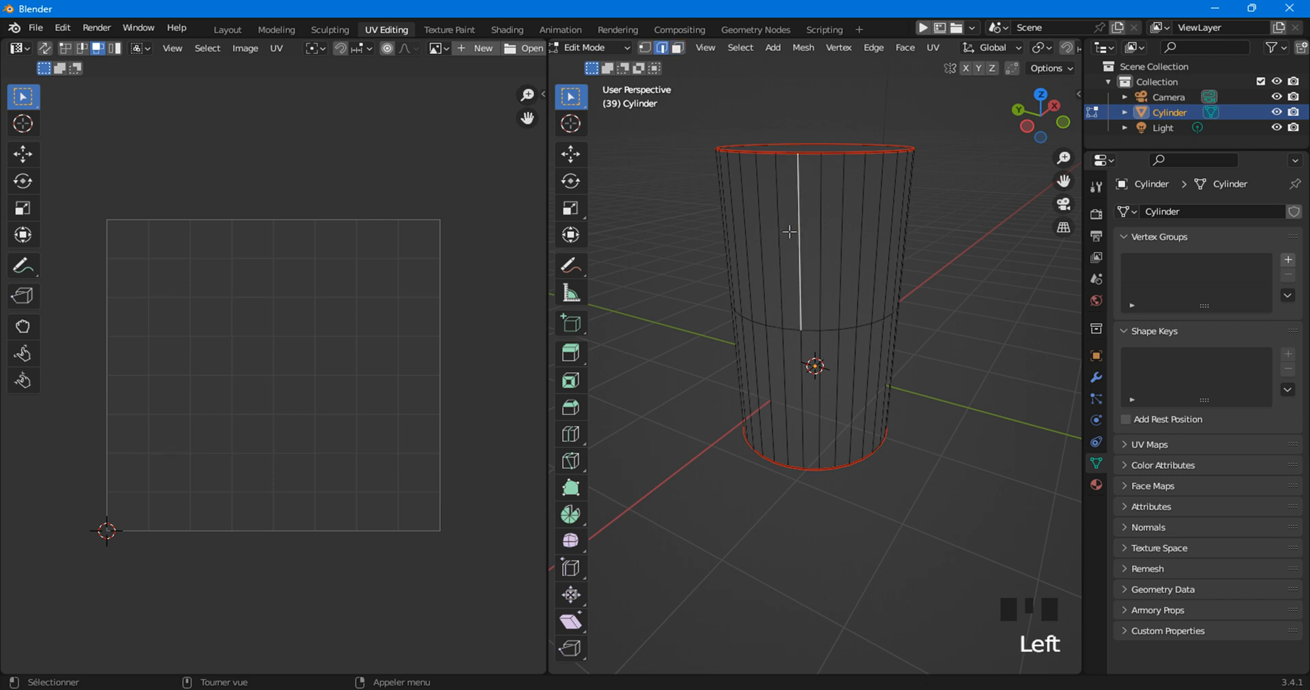
left_click(933, 49)
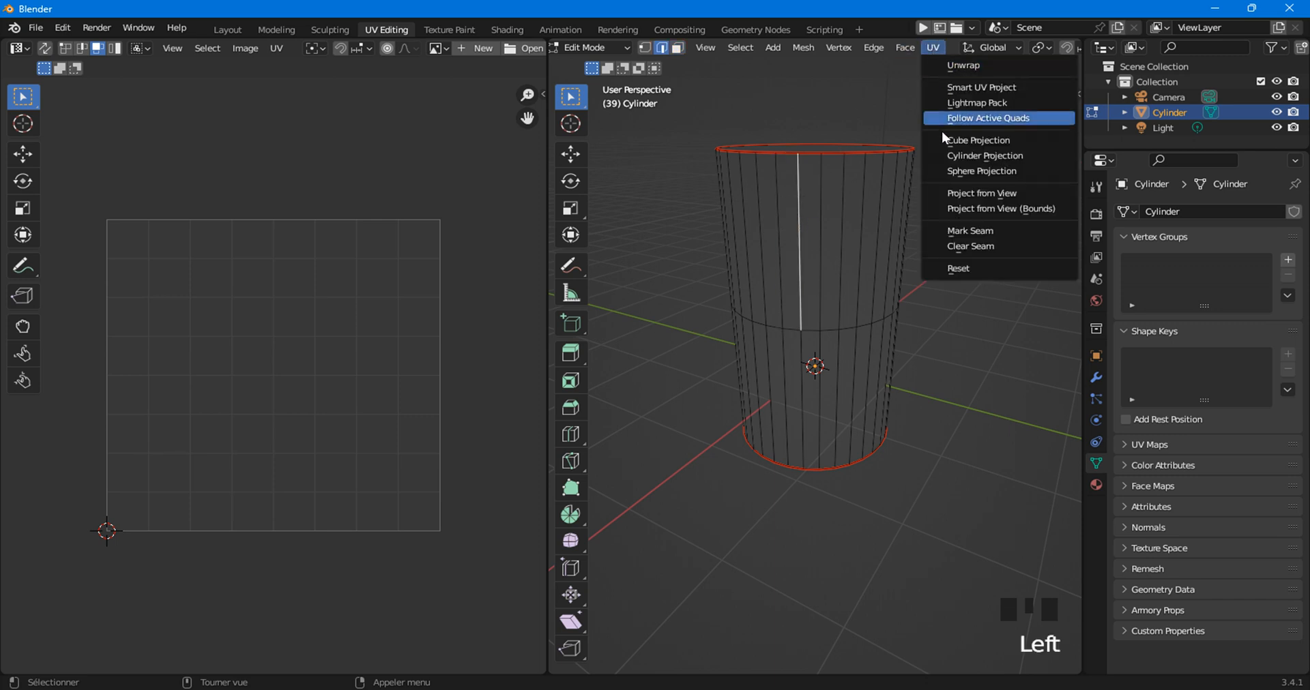
left_click(962, 232)
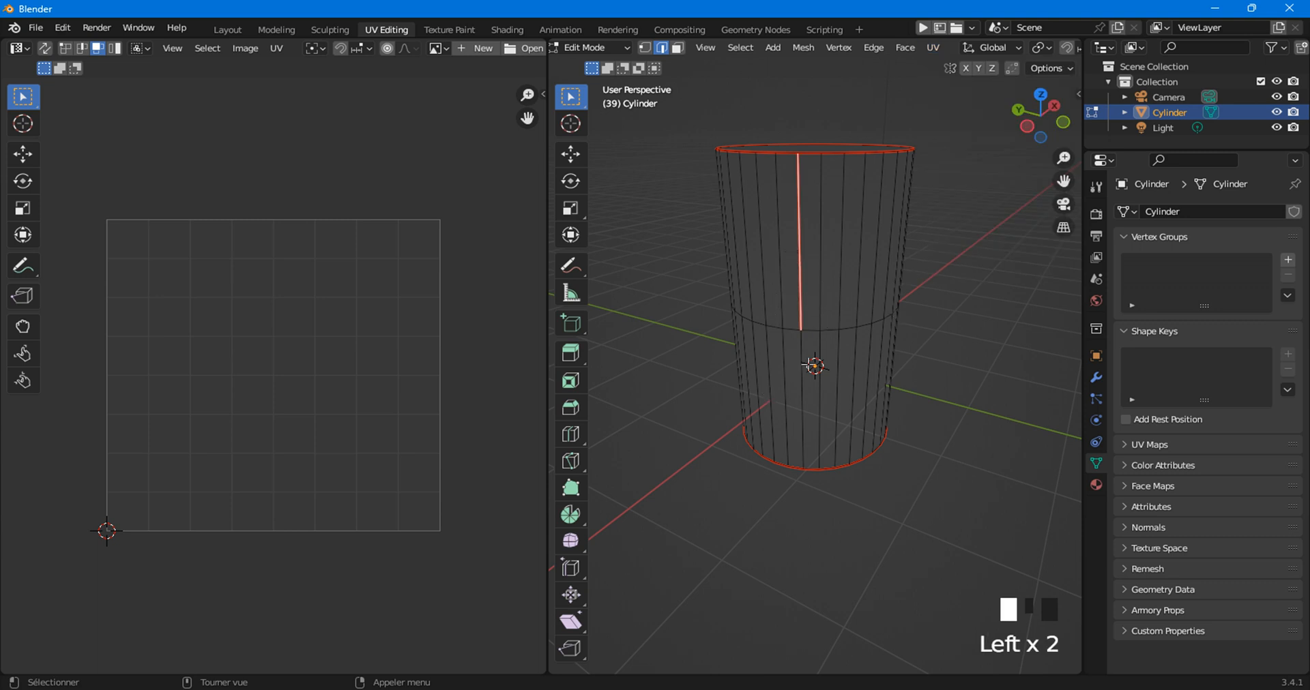
Mark the lower ring's vertical edge aligned with the upper side seam as a seam, continuing the cut to the base.
left_click(803, 372)
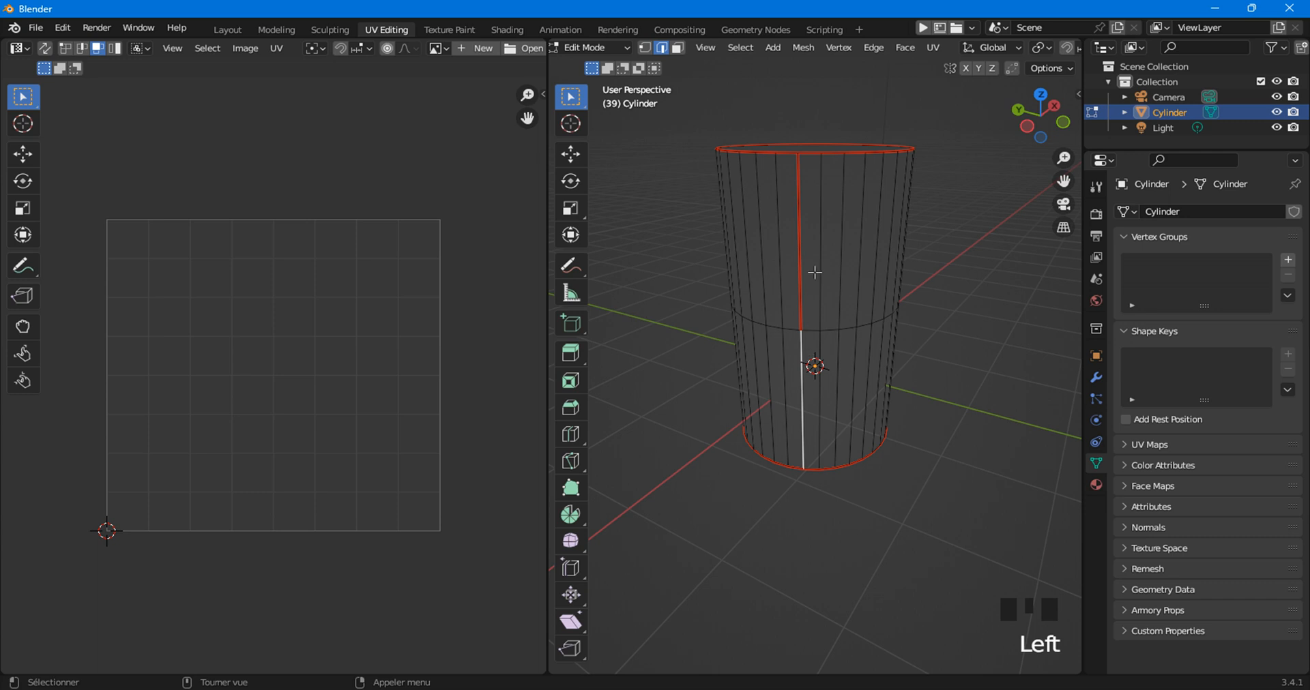
scroll(818, 332, "up", 1)
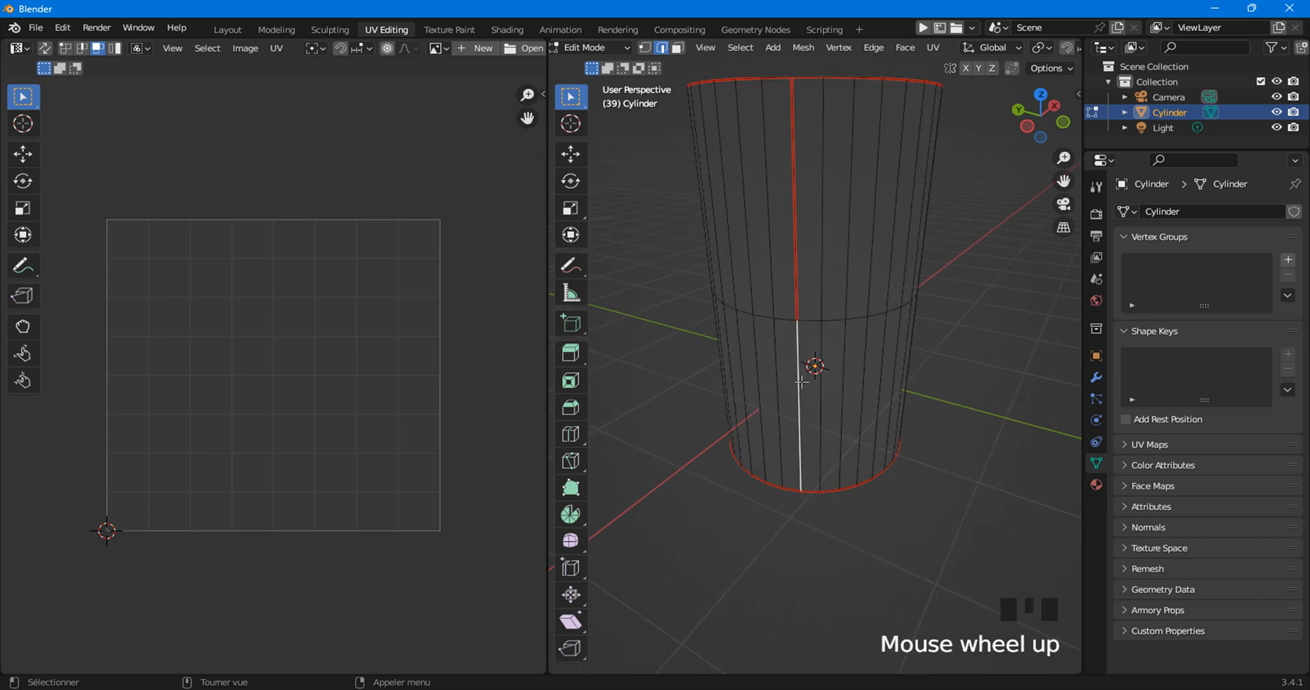
left_click(937, 49)
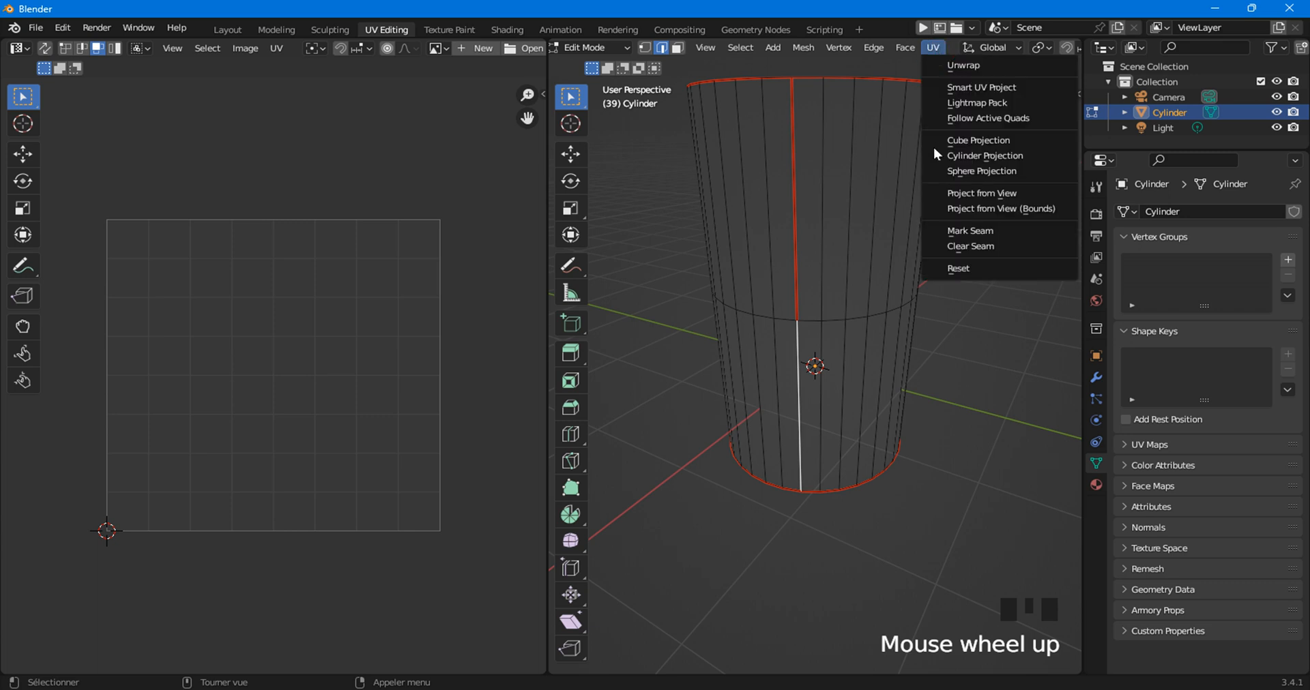
left_click(937, 231)
left_click(722, 329)
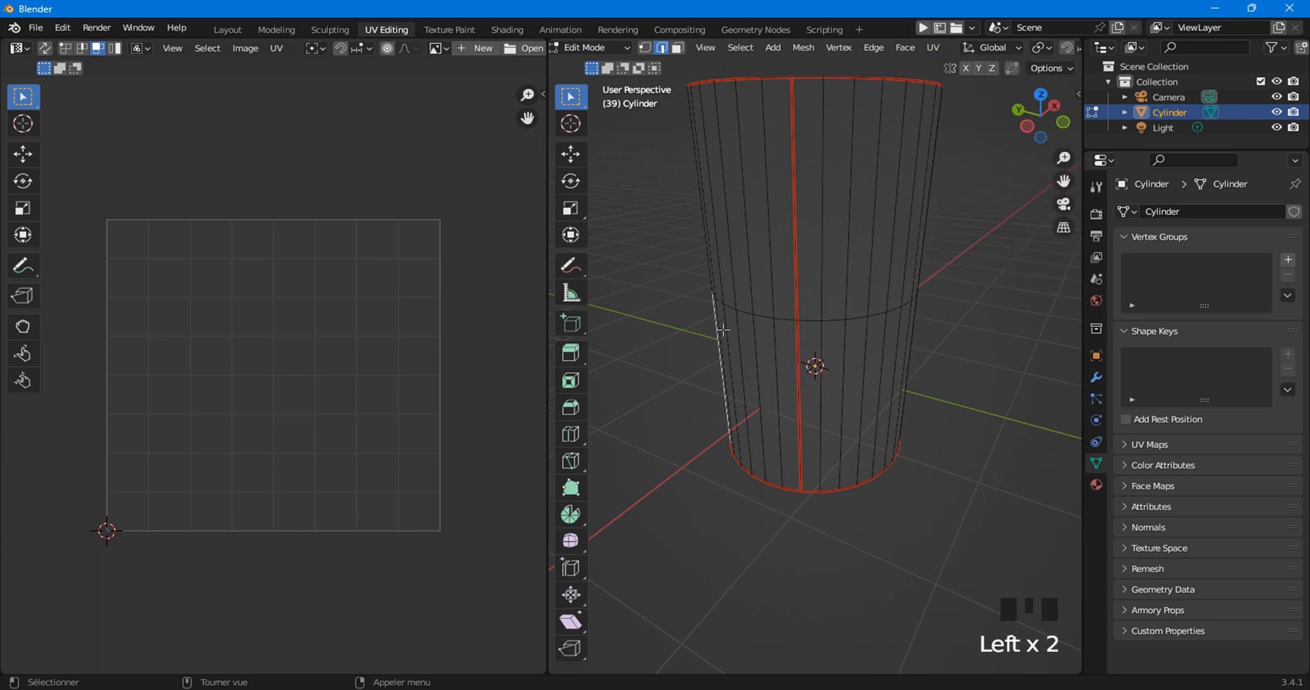
Select the whole cylinder mesh, unwrap it along the marked seams, and compare the UV islands with the model.
key("a")
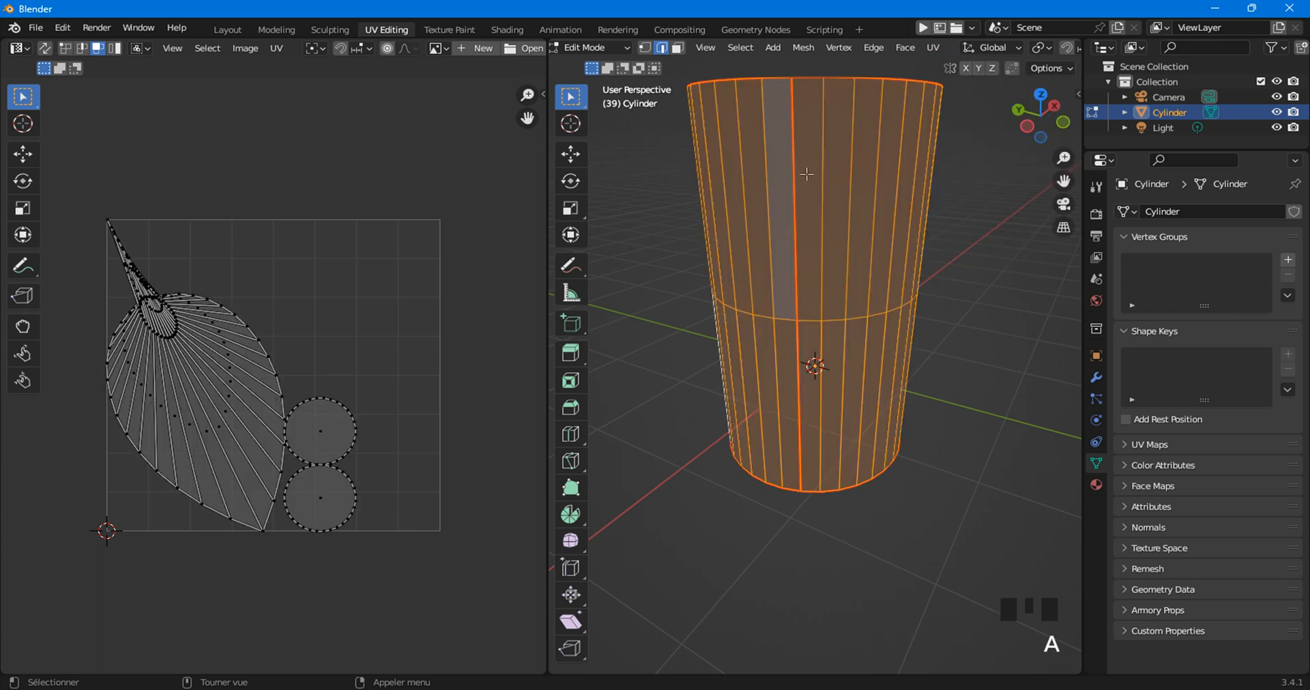
left_click(938, 49)
left_click(955, 66)
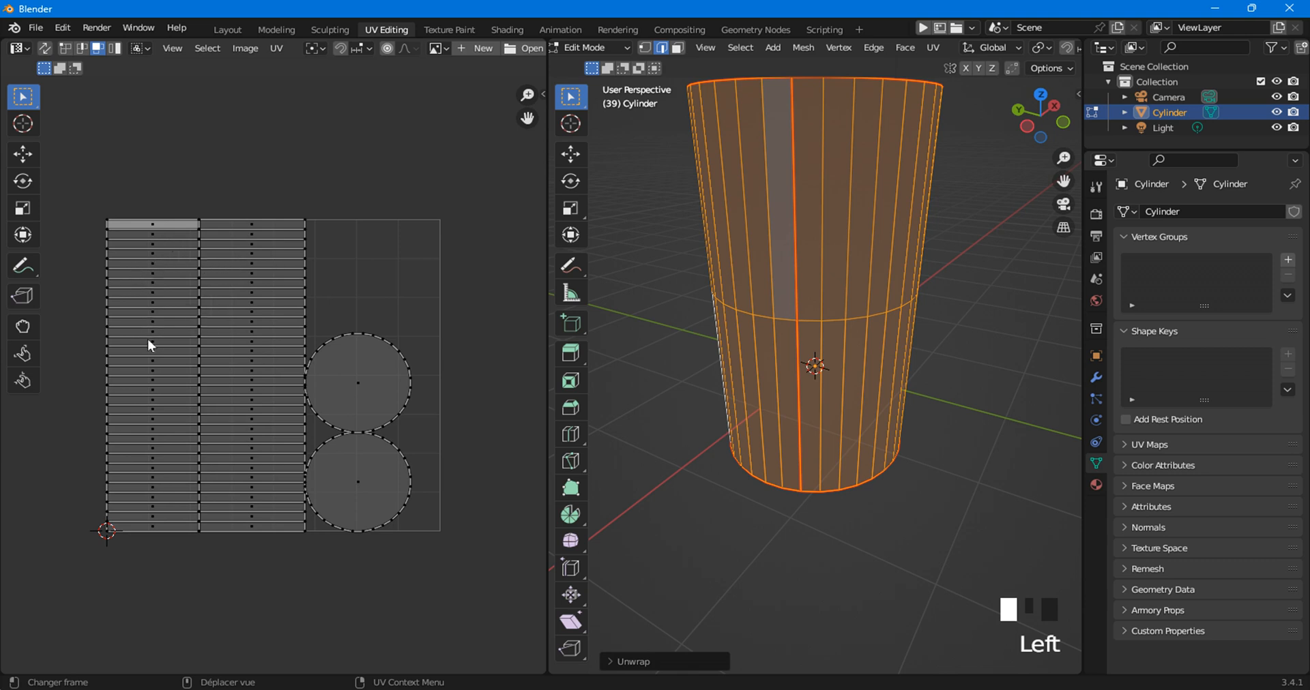
scroll(147, 339, "up", 2)
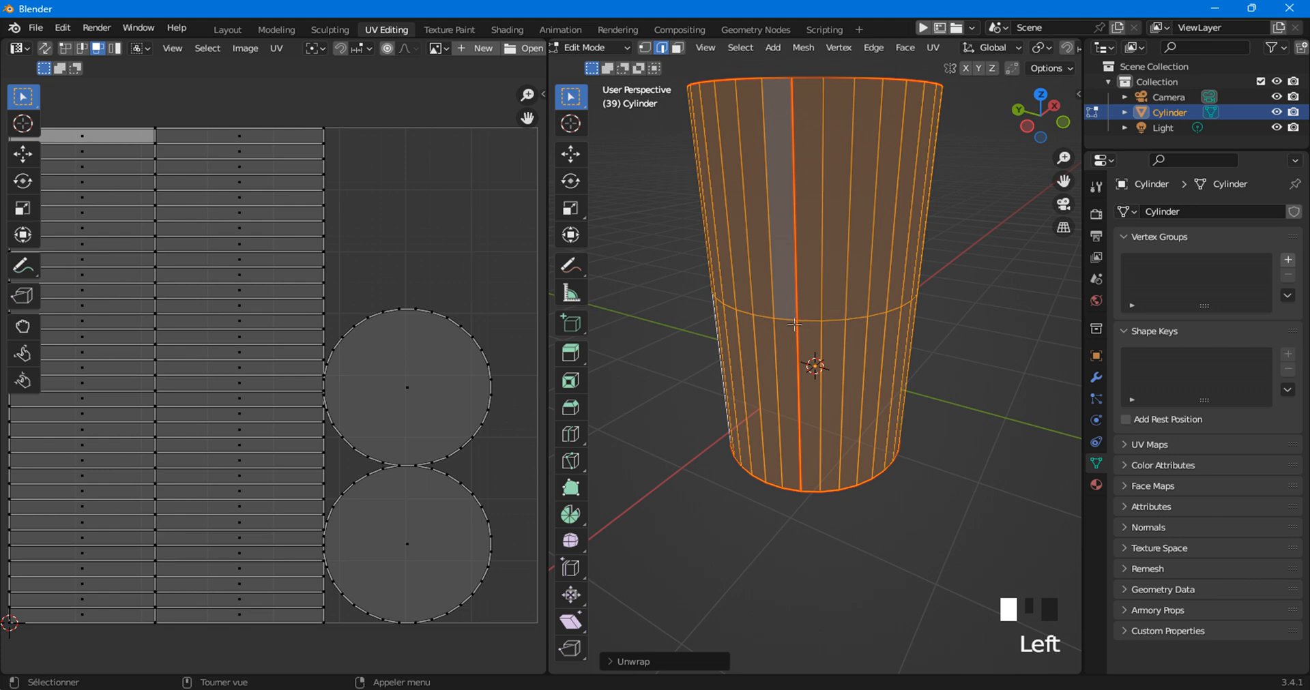
scroll(755, 327, "up", 5)
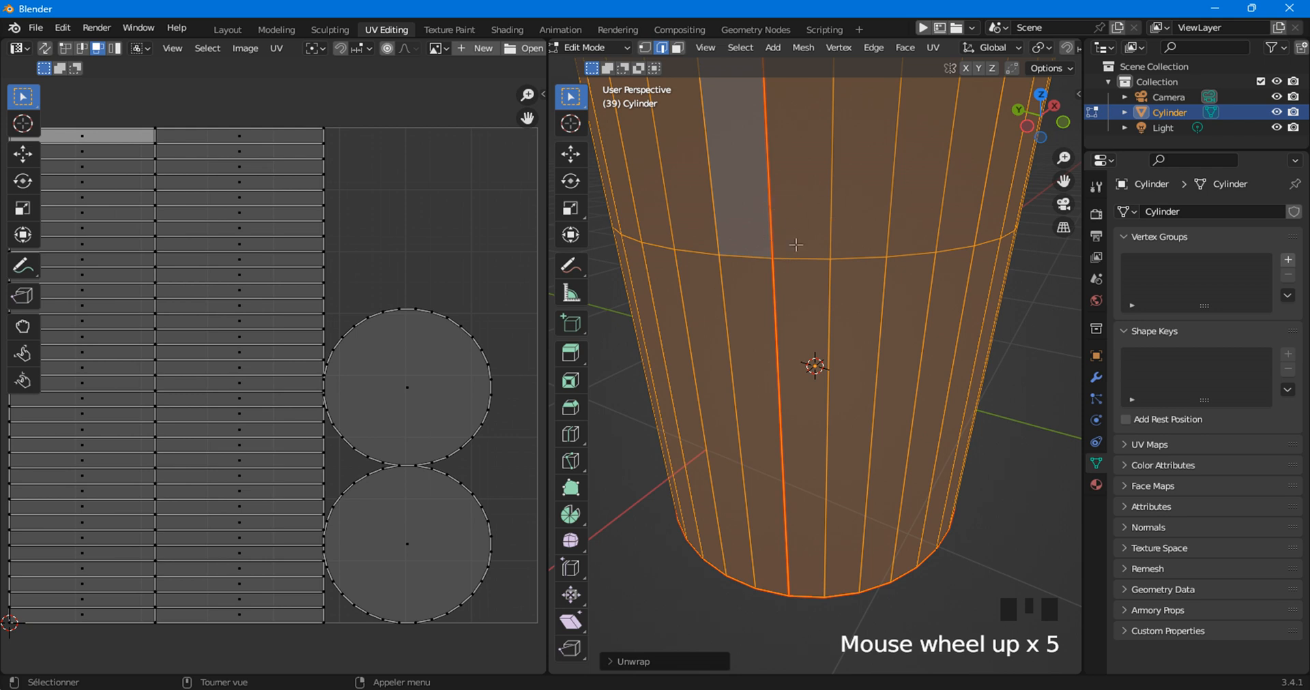
scroll(791, 235, "down", 4)
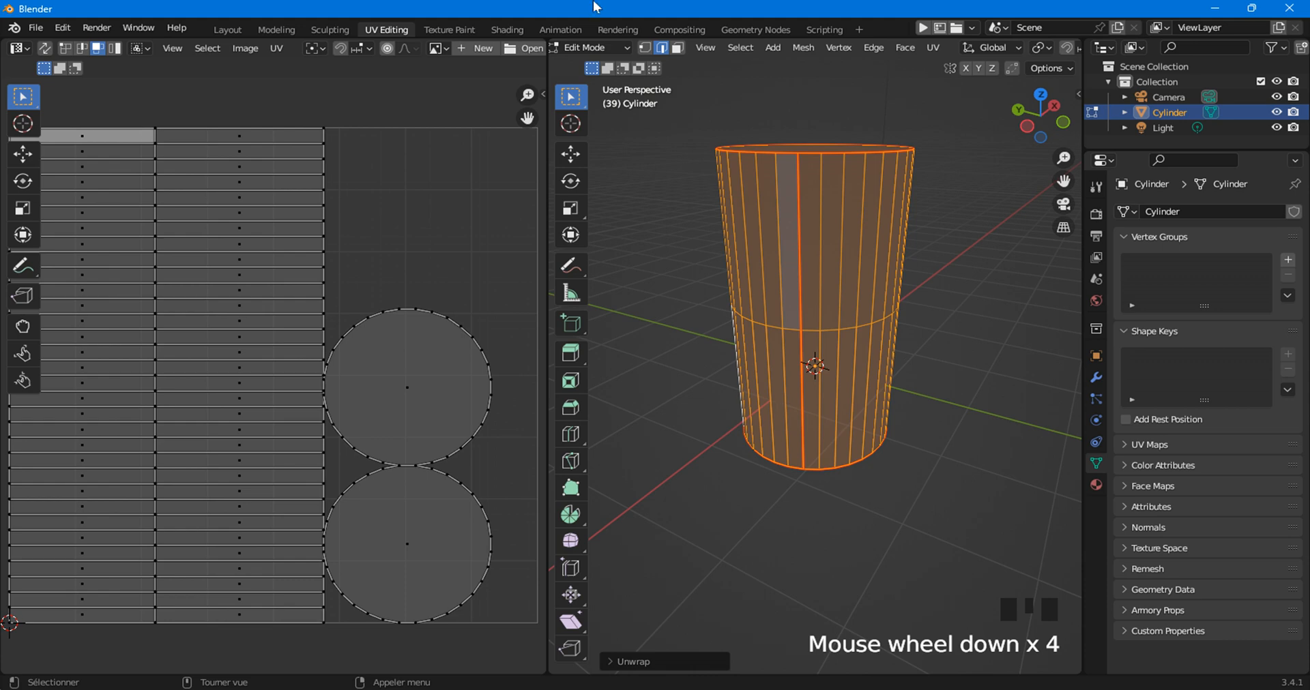
Return to the Layout workspace, and highlight "Un torus" and "Un cône" in the Word outline "Savoir dépliage les objets primitifs de blender".
left_click(229, 29)
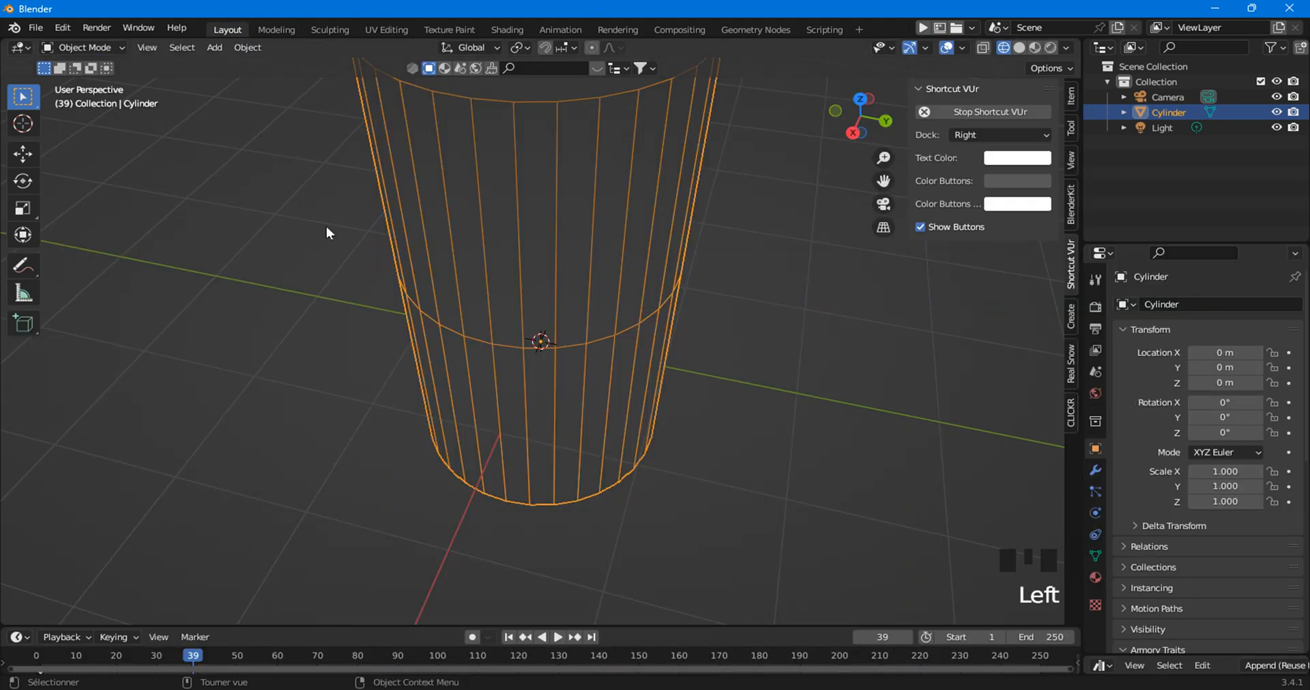
scroll(351, 252, "down", 3)
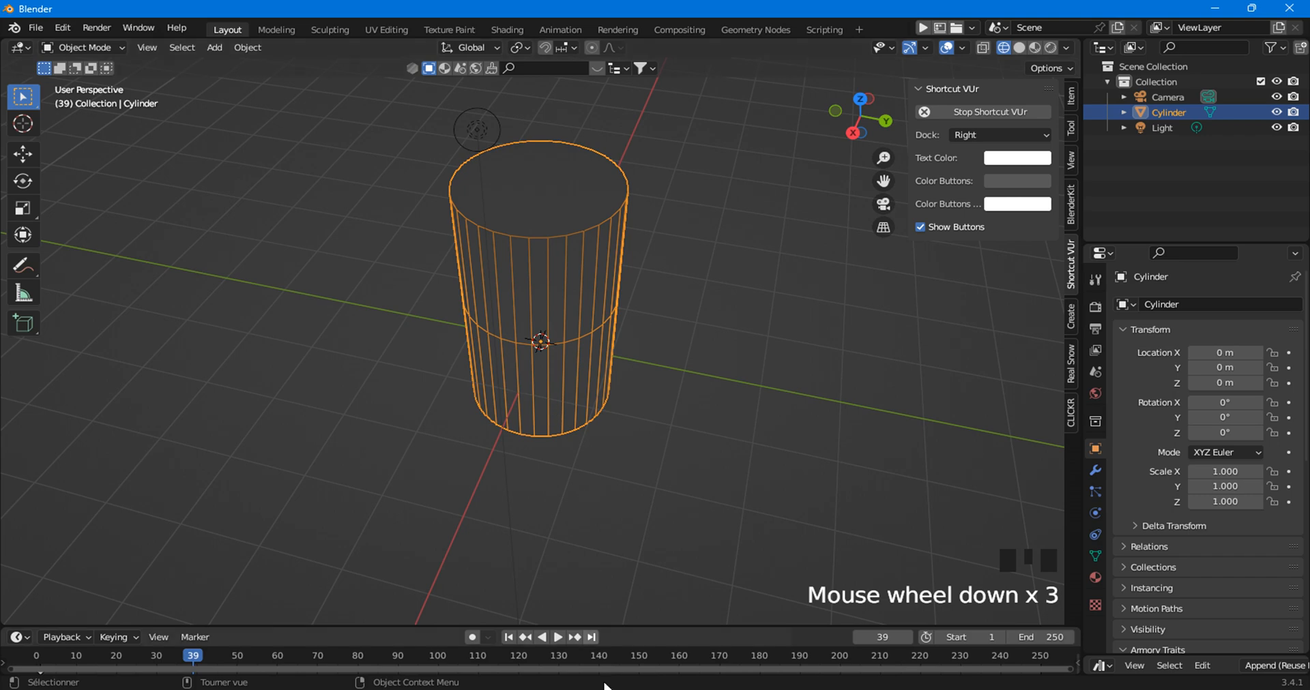
mouse_move(646, 672)
mouse_move(778, 672)
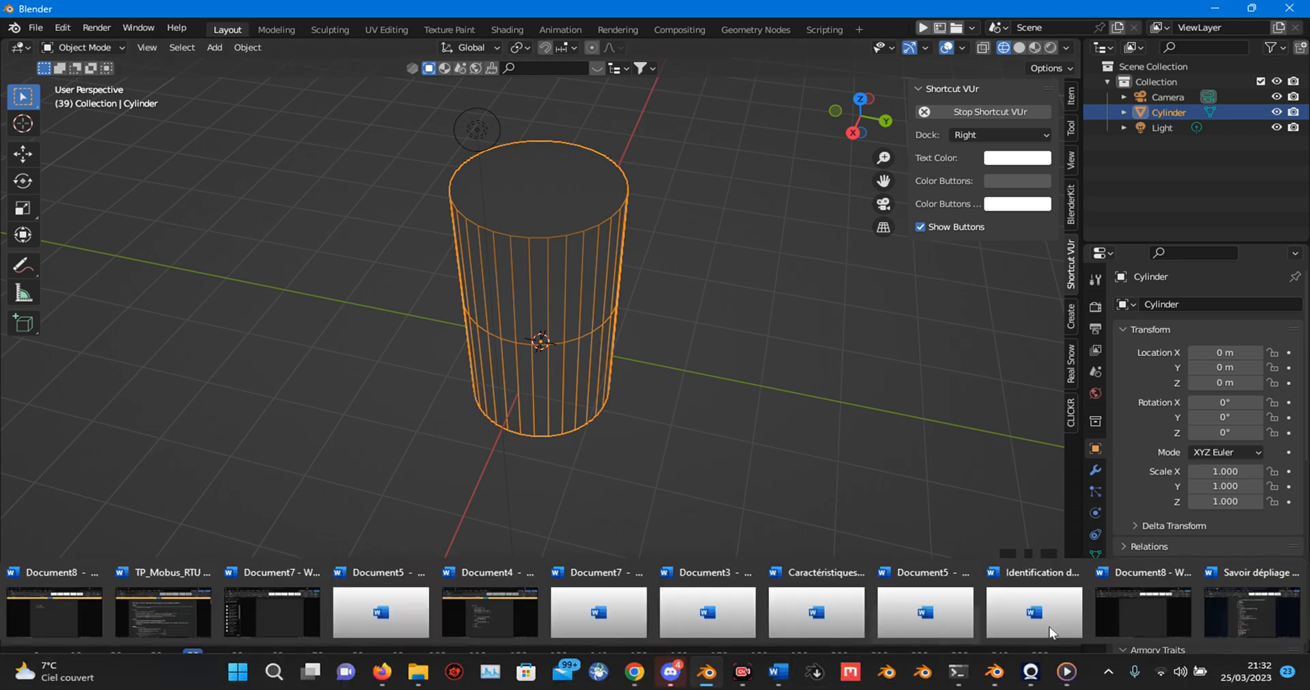
left_click(1233, 608)
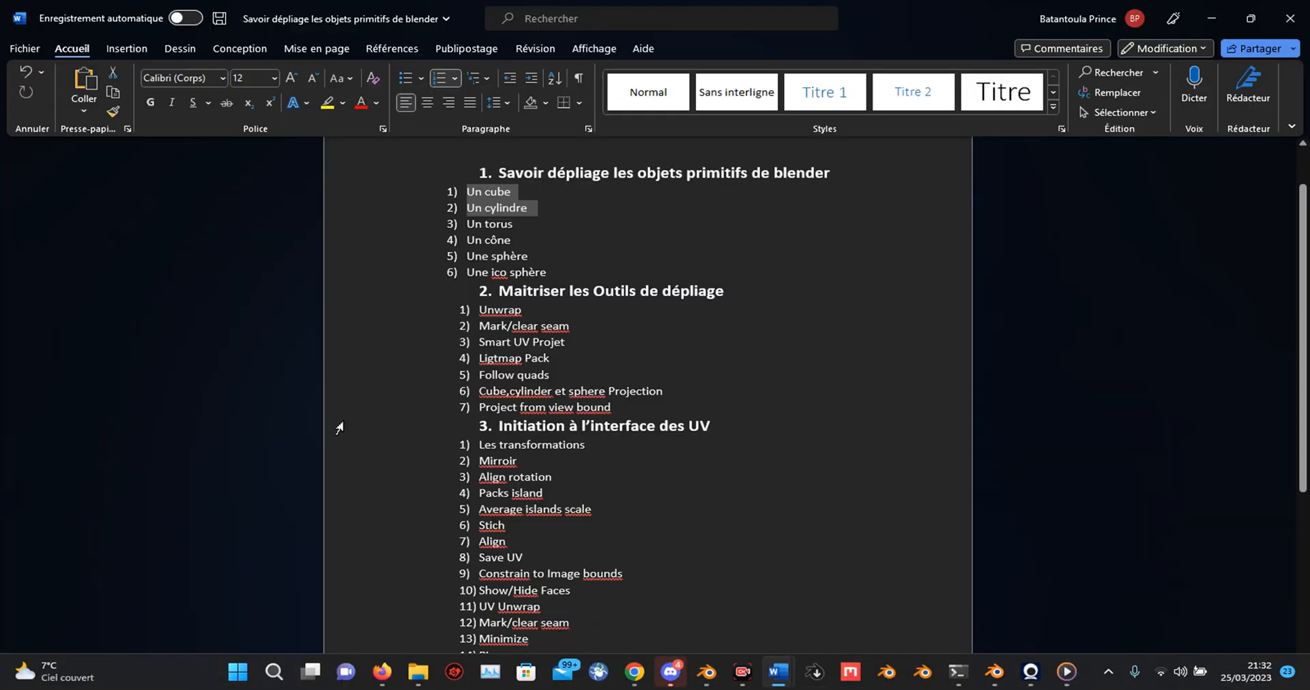
left_click_drag(518, 240, 468, 225)
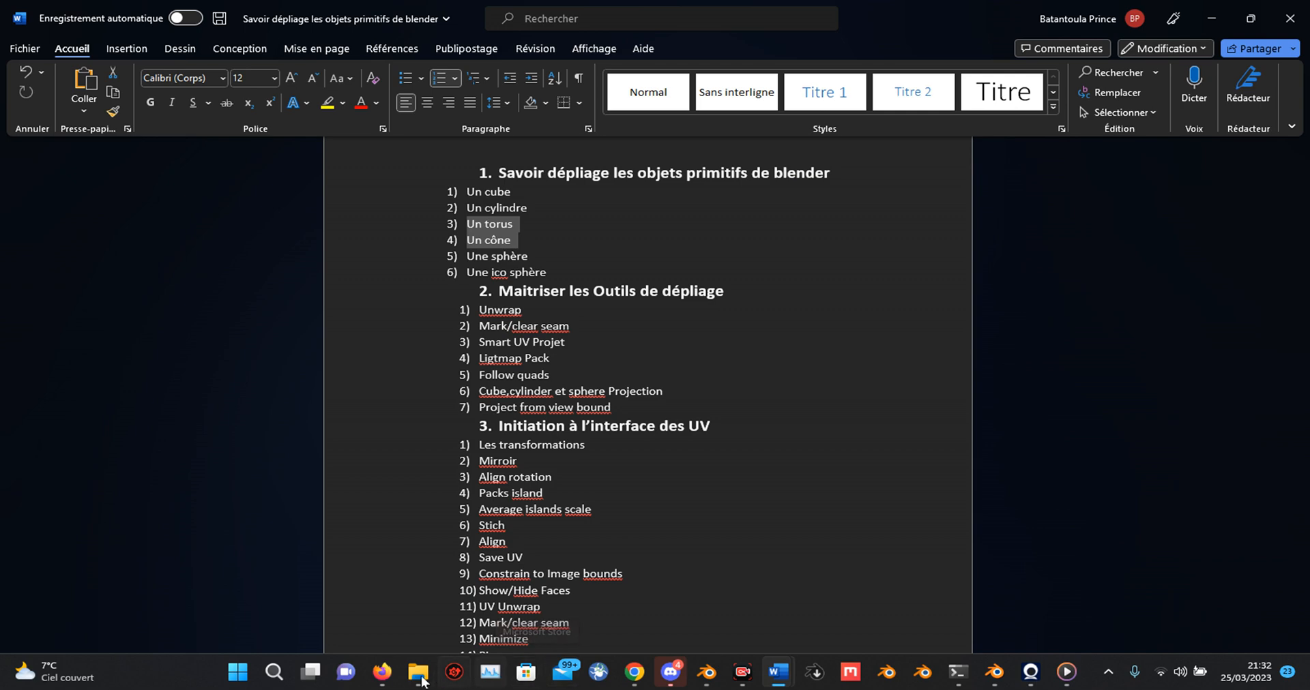
mouse_move(382, 672)
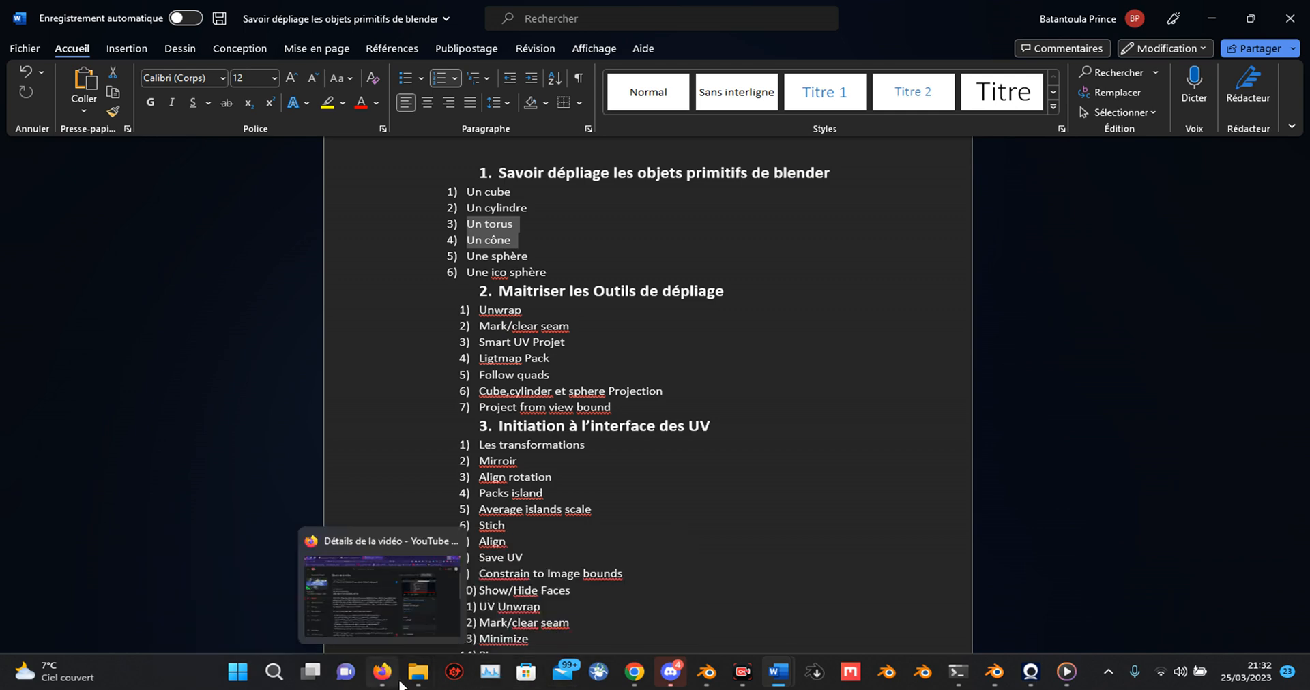
Switch back to Blender, delete the cylinder, and add a torus mesh in its place.
left_click(708, 682)
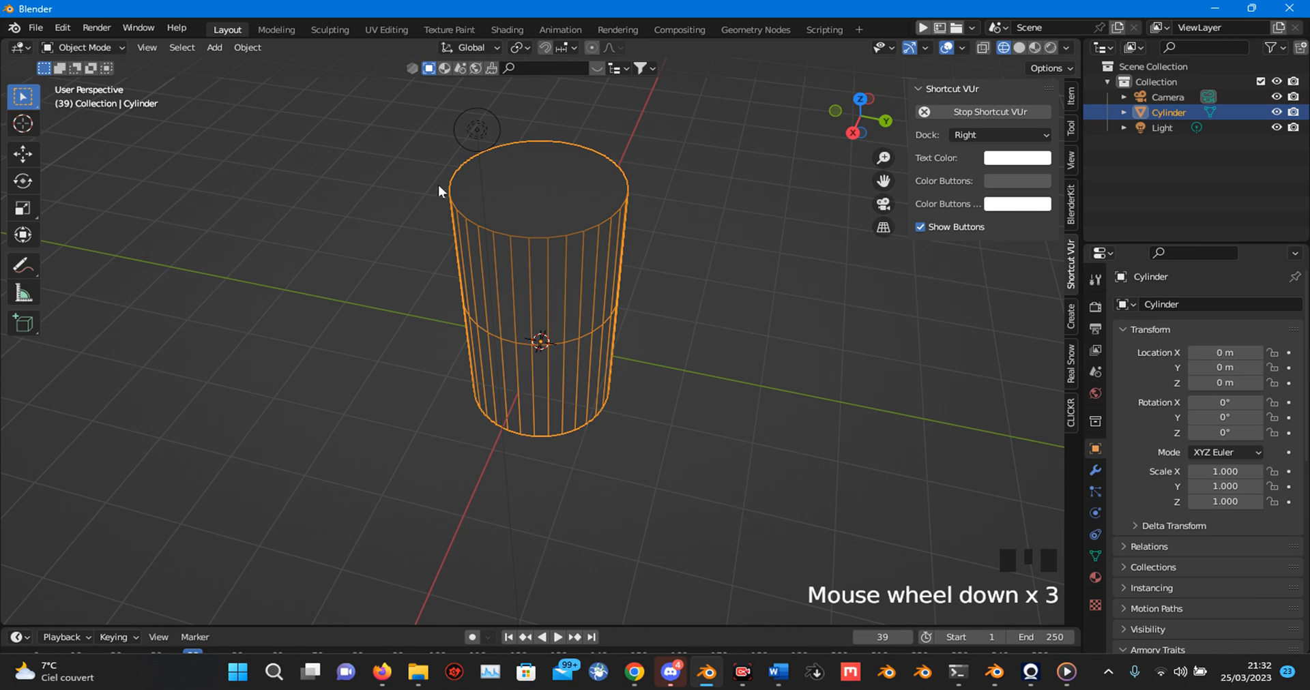
right_click(518, 227)
left_click(472, 334)
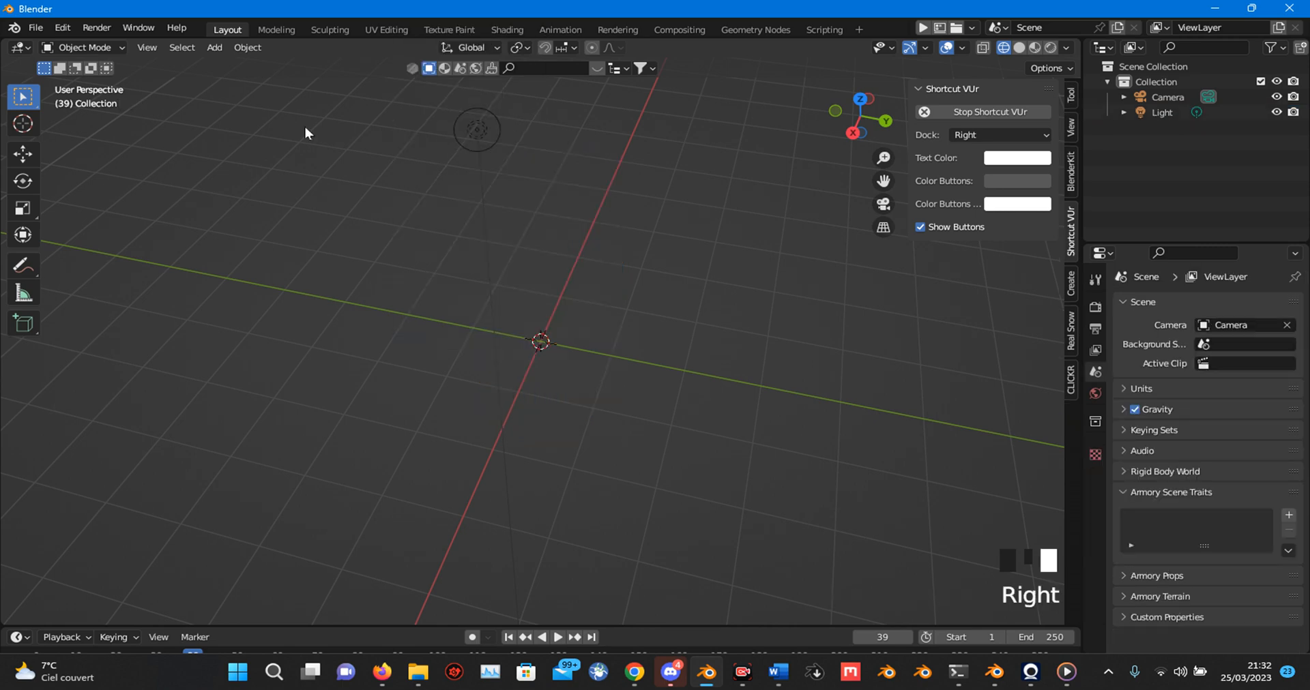
left_click(222, 48)
mouse_move(228, 65)
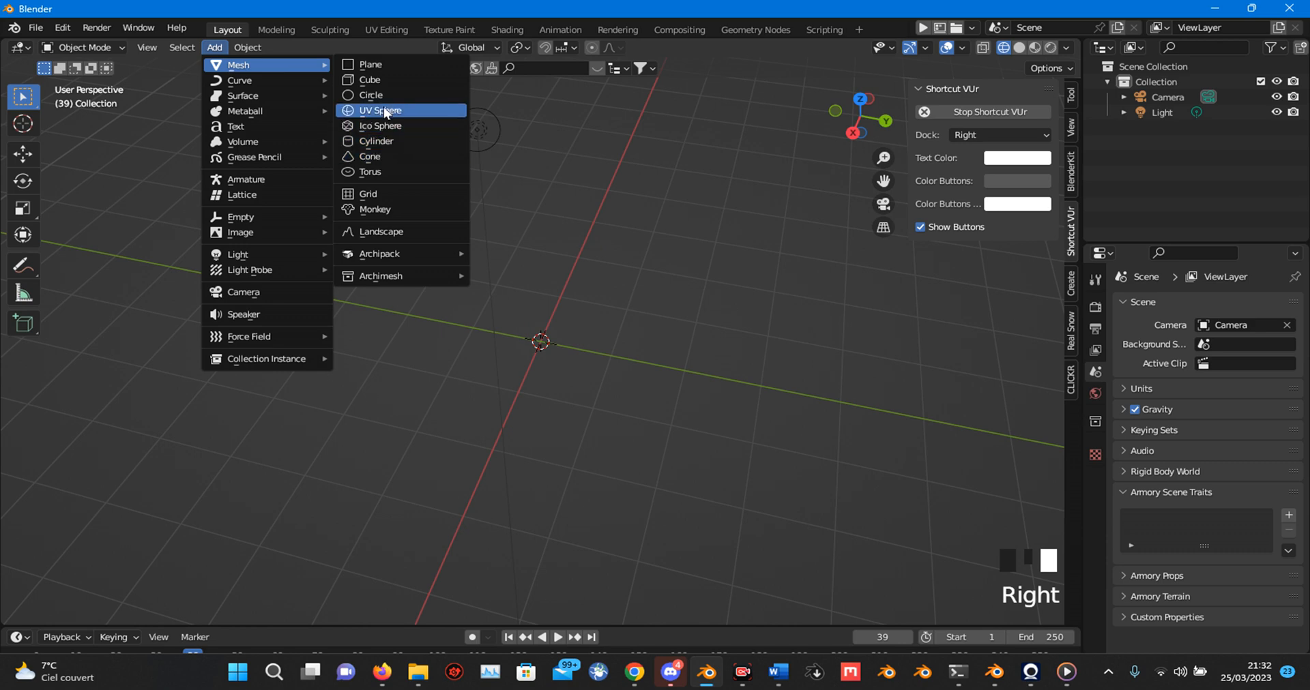
left_click(363, 168)
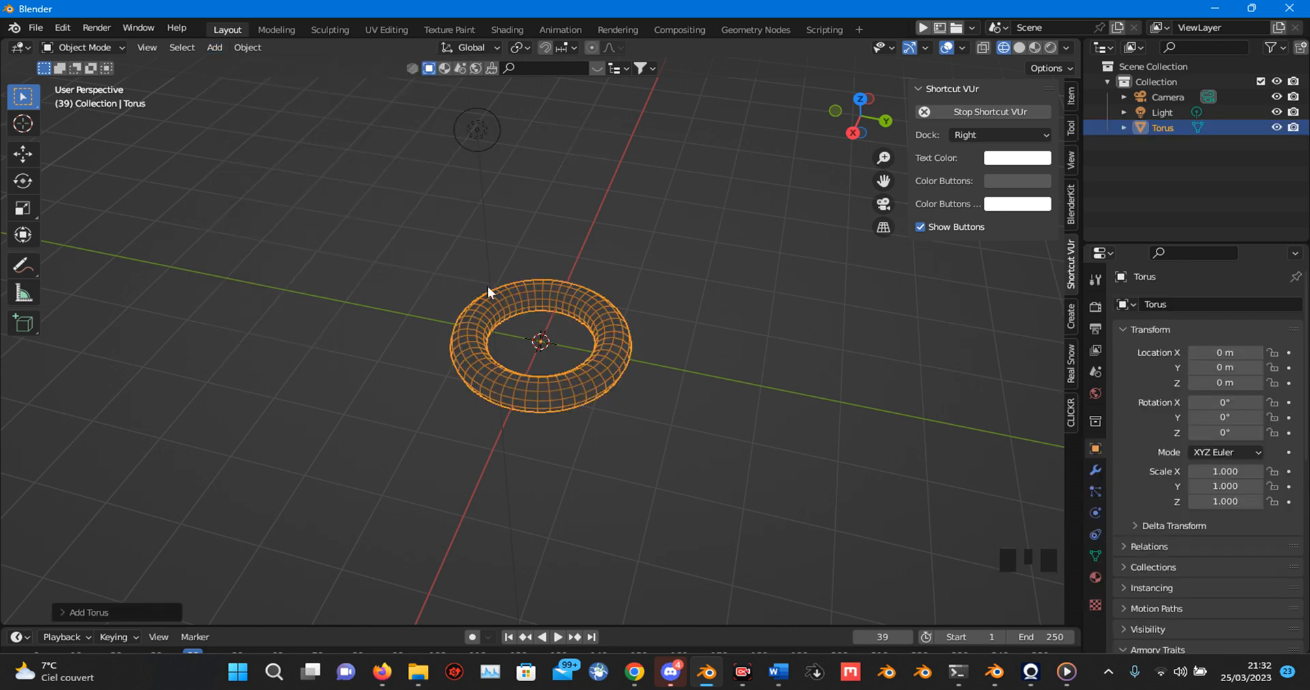
Examine the torus's default UV layout in the UV Editing workspace.
left_click(378, 29)
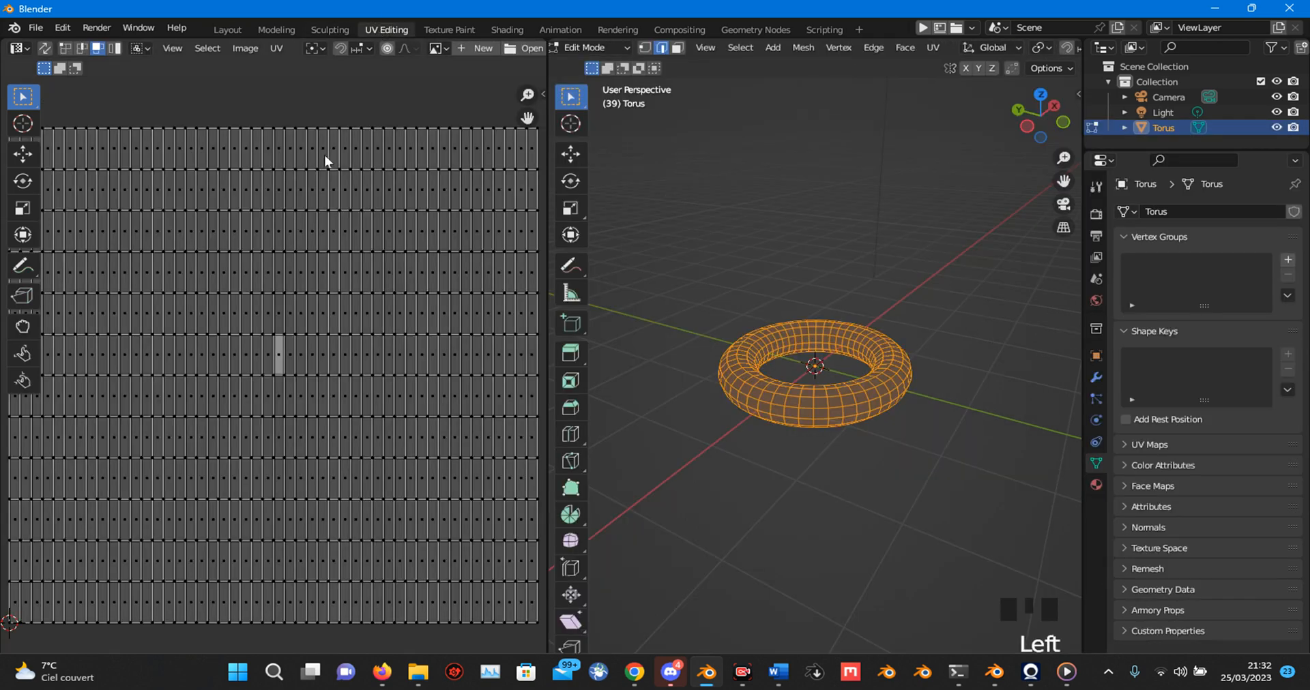
scroll(67, 252, "down", 5)
scroll(183, 309, "up", 2)
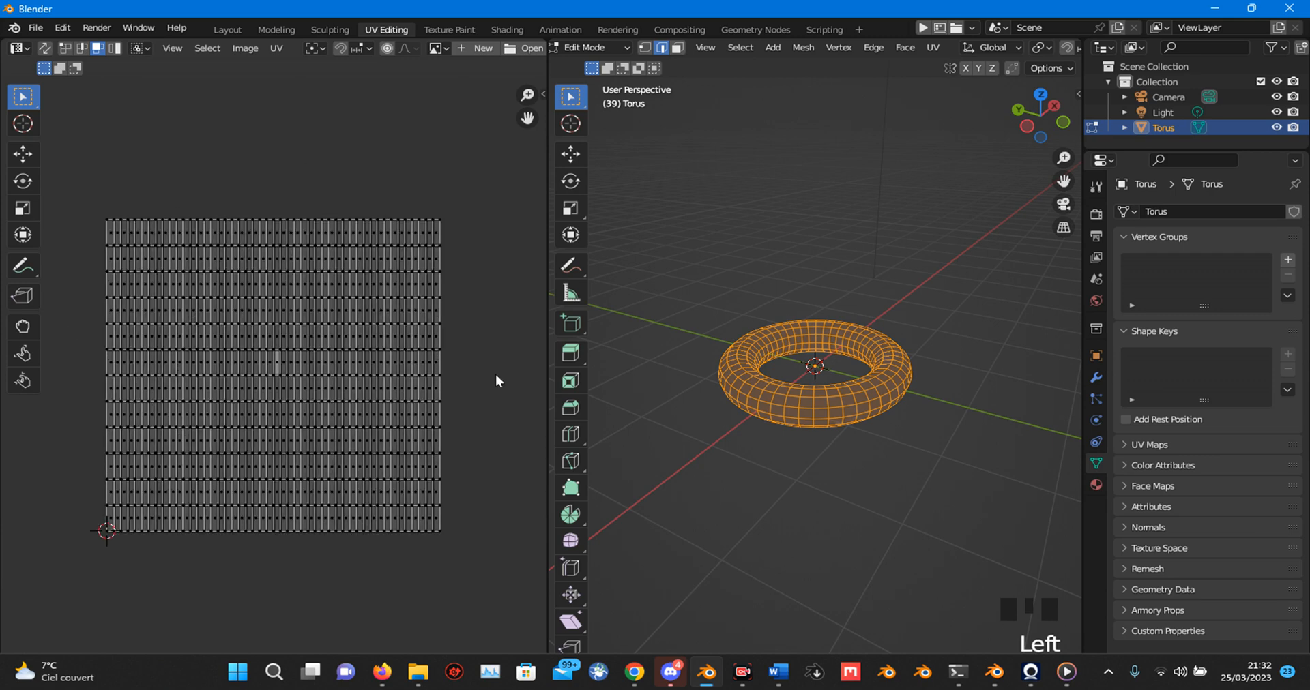
Add a cone mesh in the Layout workspace and display its default UV layout in the UV Editing workspace.
left_click(232, 29)
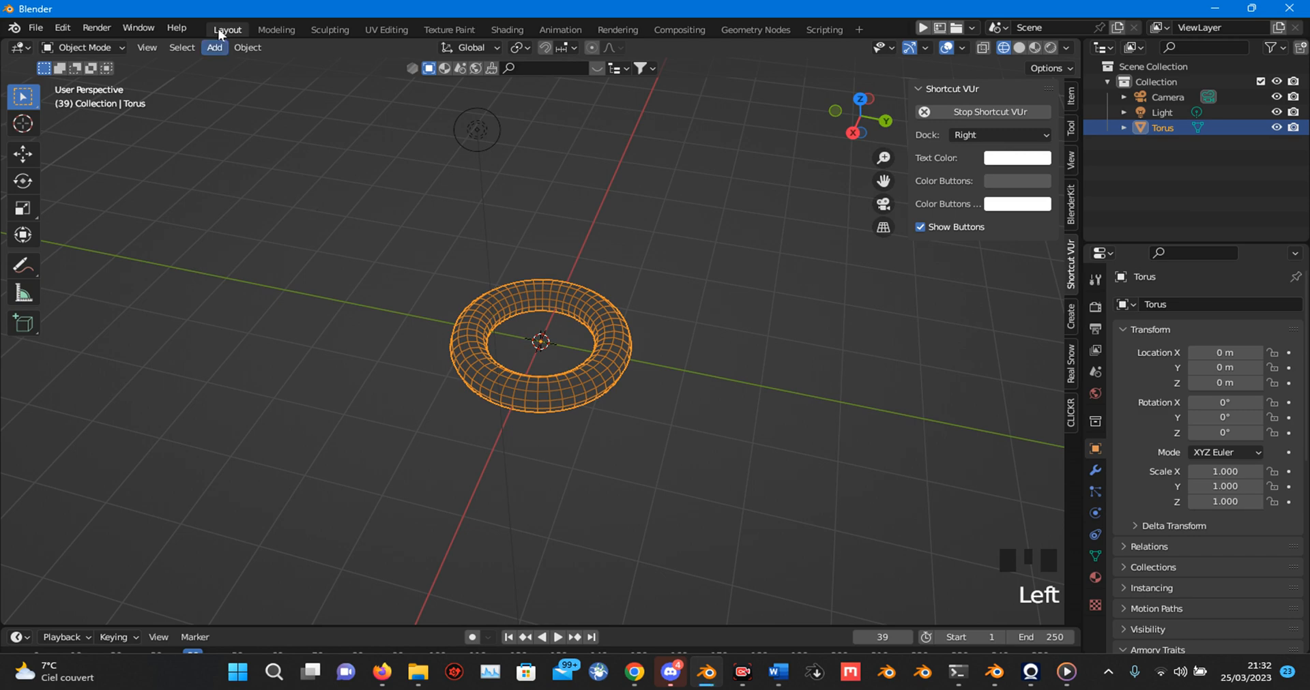
left_click(215, 47)
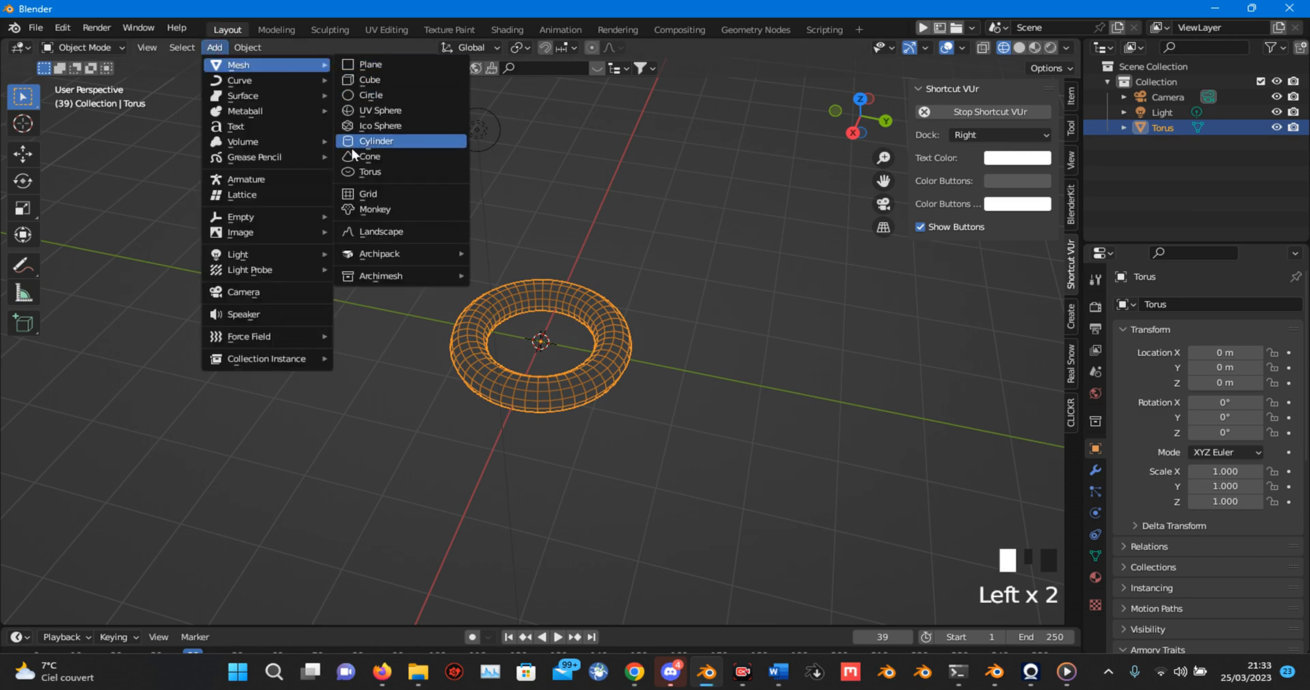
left_click(359, 155)
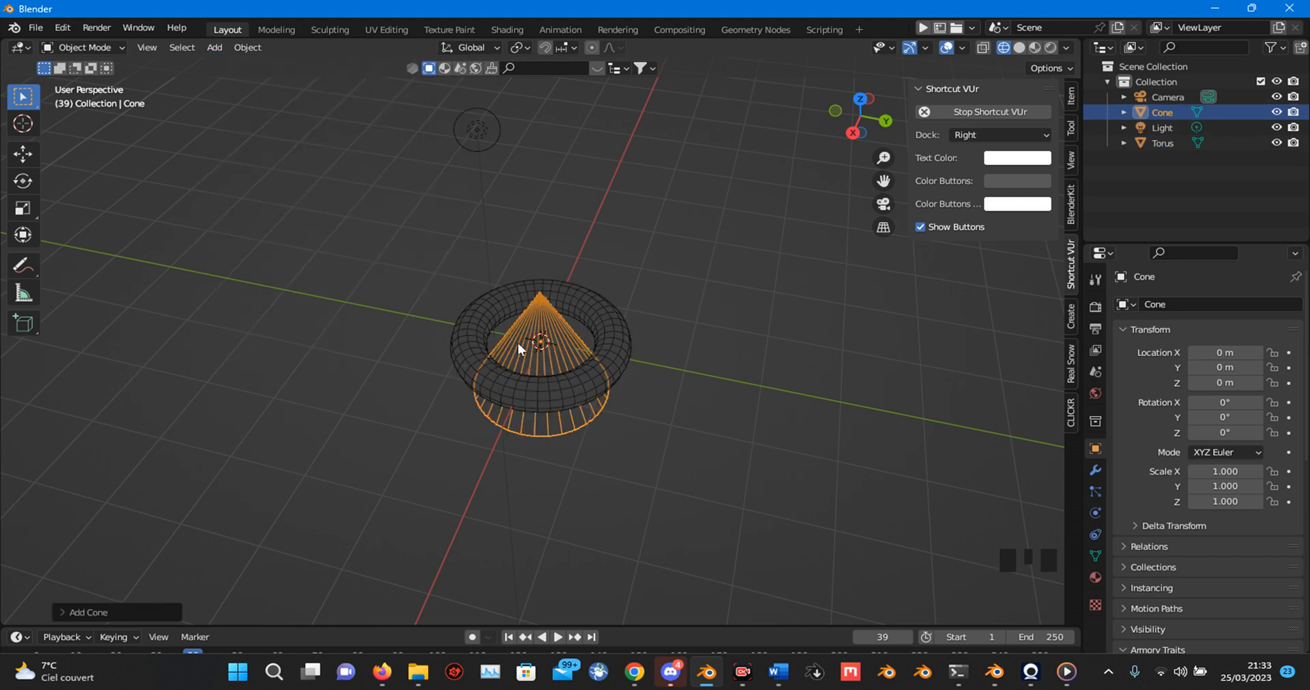
left_click(386, 29)
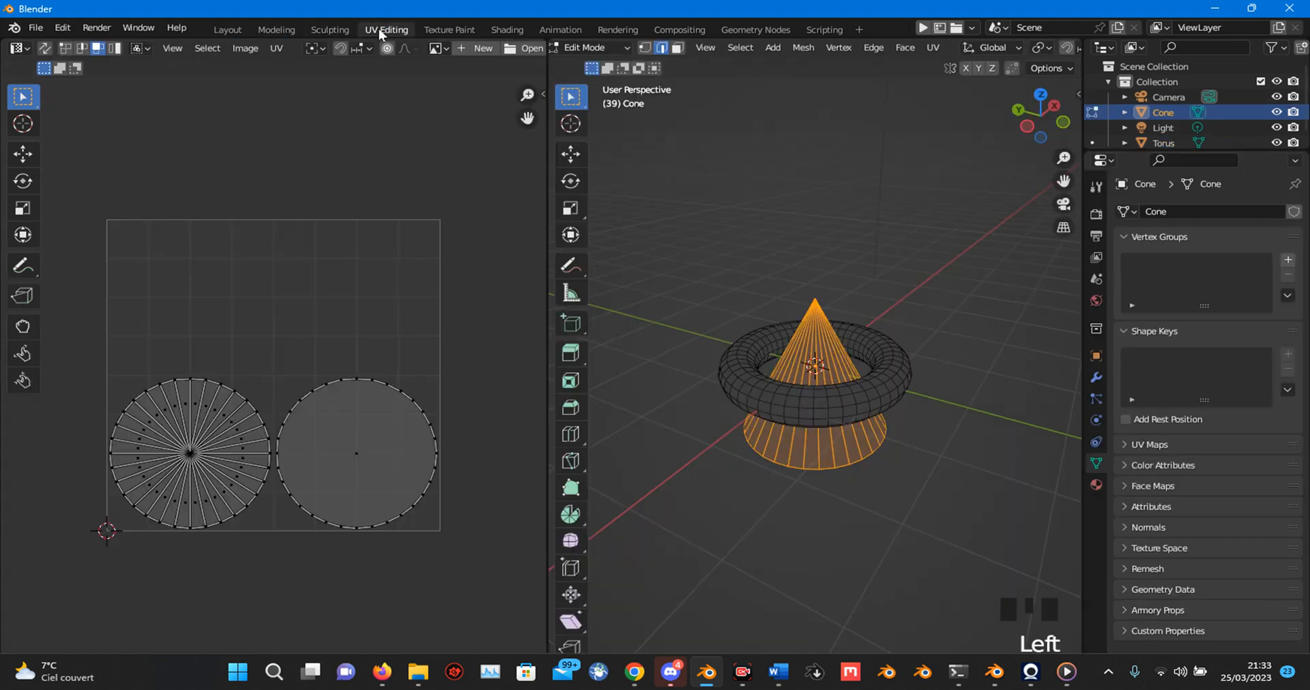